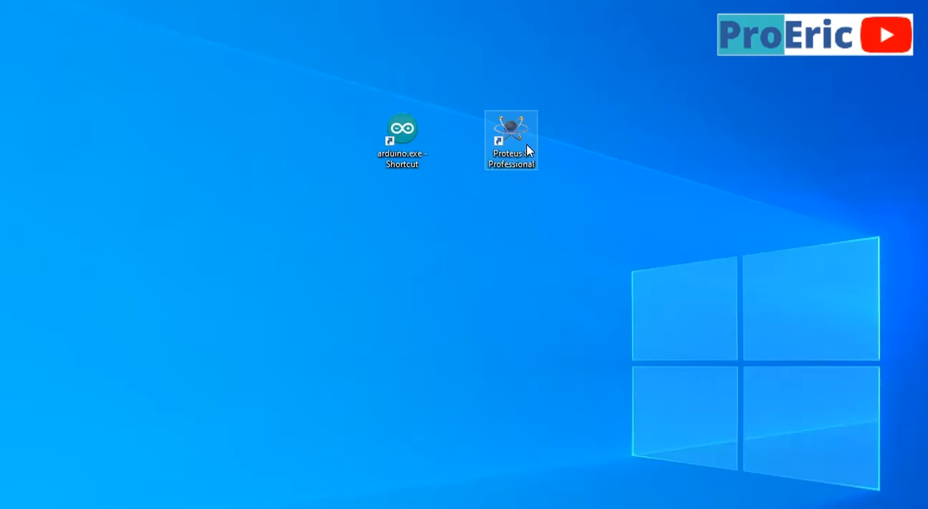
Launch Proteus 8 Professional and the Arduino IDE from the desktop, and reposition the IDE window
double_click(610, 209)
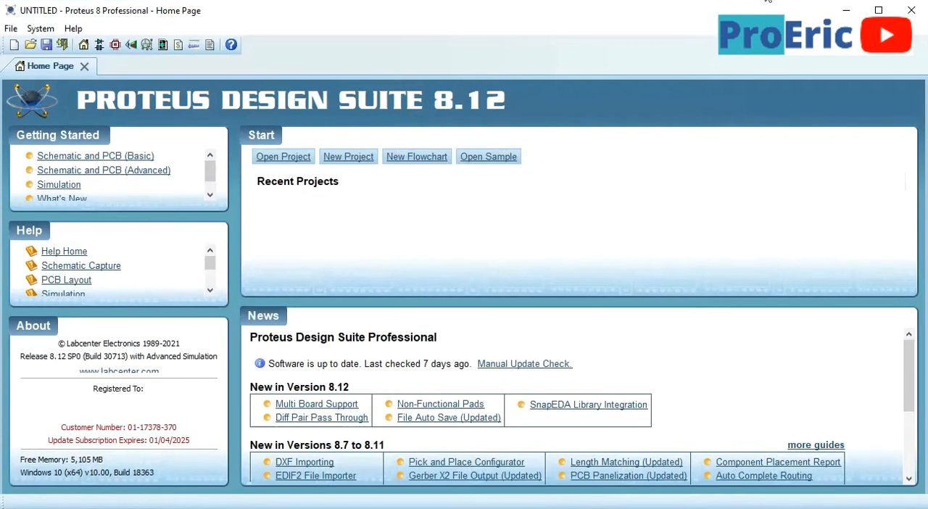
click(846, 10)
double_click(387, 154)
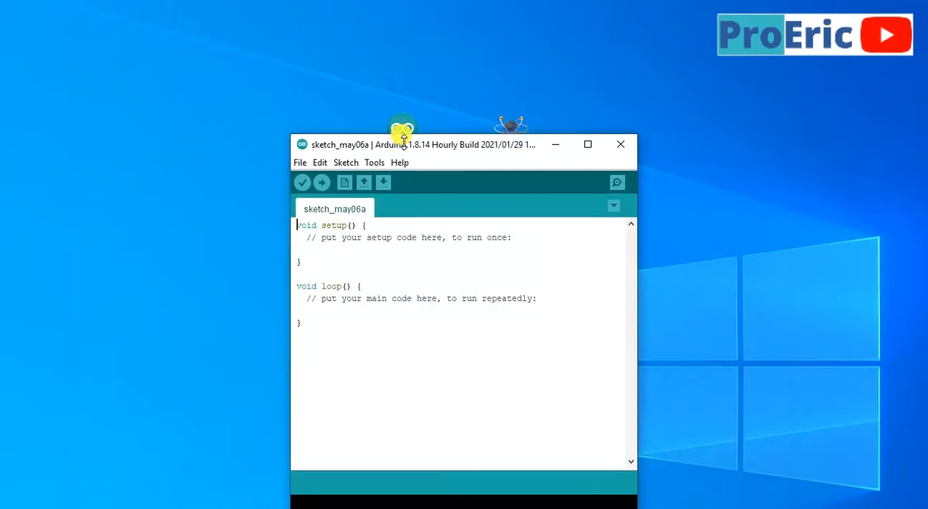
drag(445, 147, 229, 37)
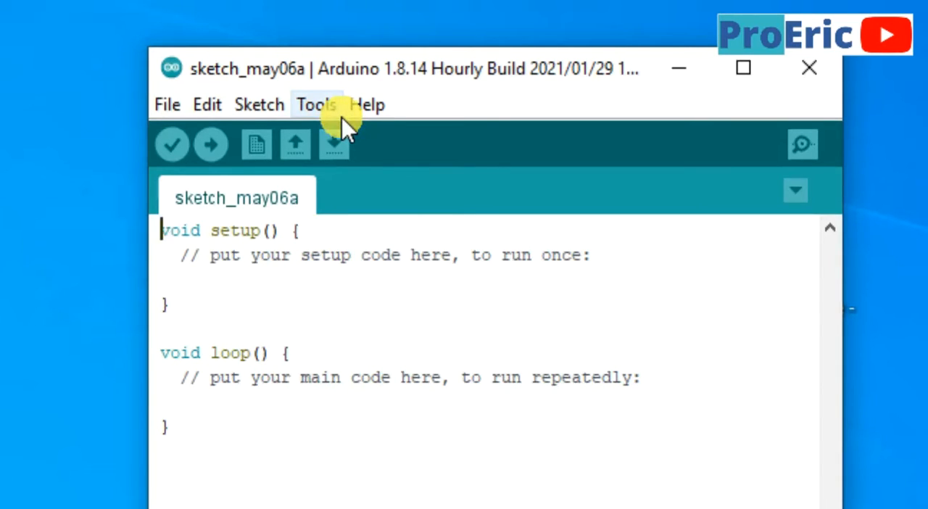
drag(402, 72, 258, 25)
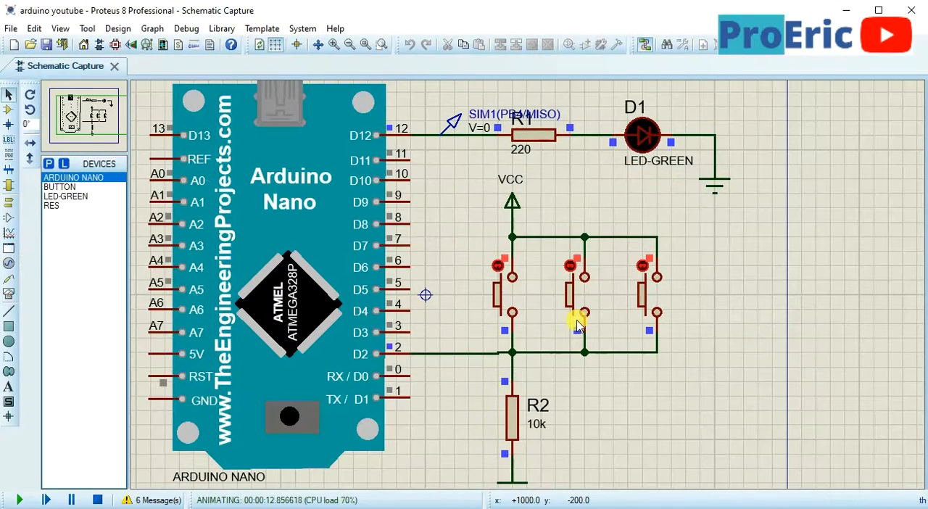
Operate the three push buttons in the running simulation to test the green LED, and stop the simulation
click(506, 299)
click(654, 299)
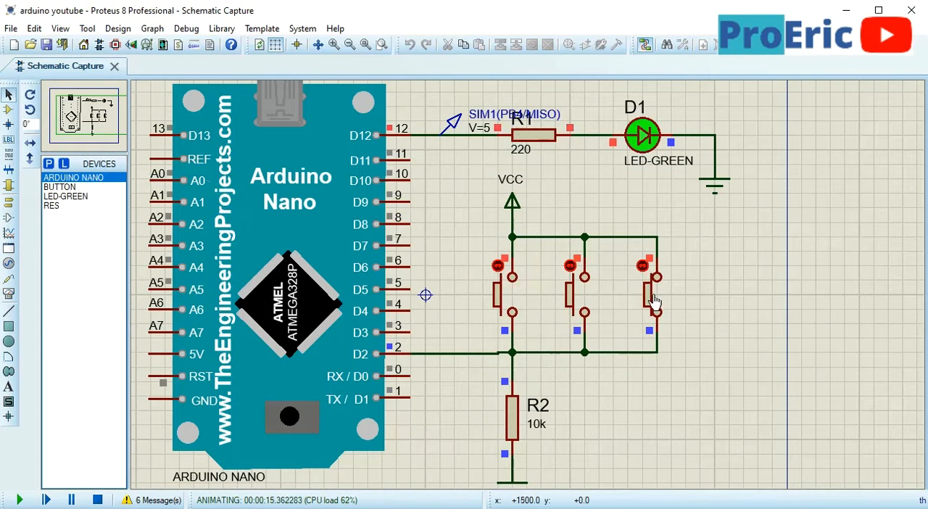
click(583, 298)
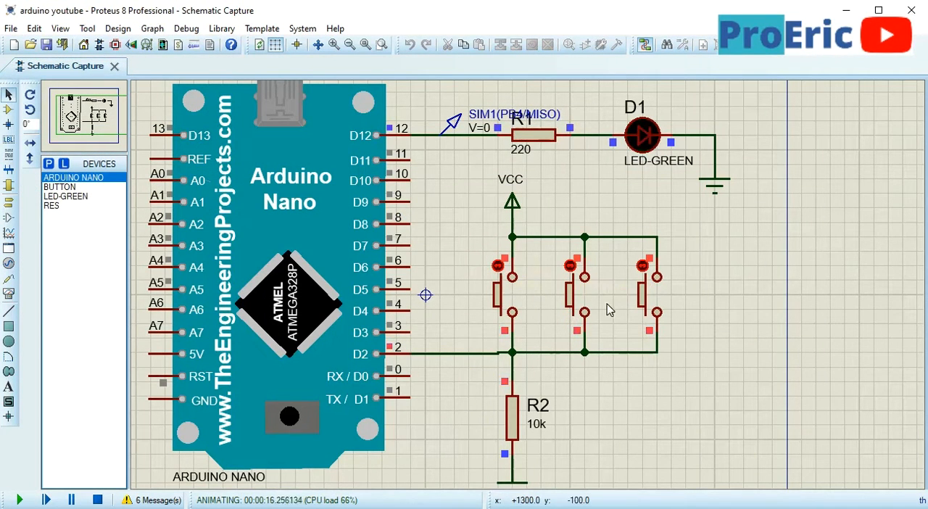
click(655, 298)
click(584, 302)
click(98, 500)
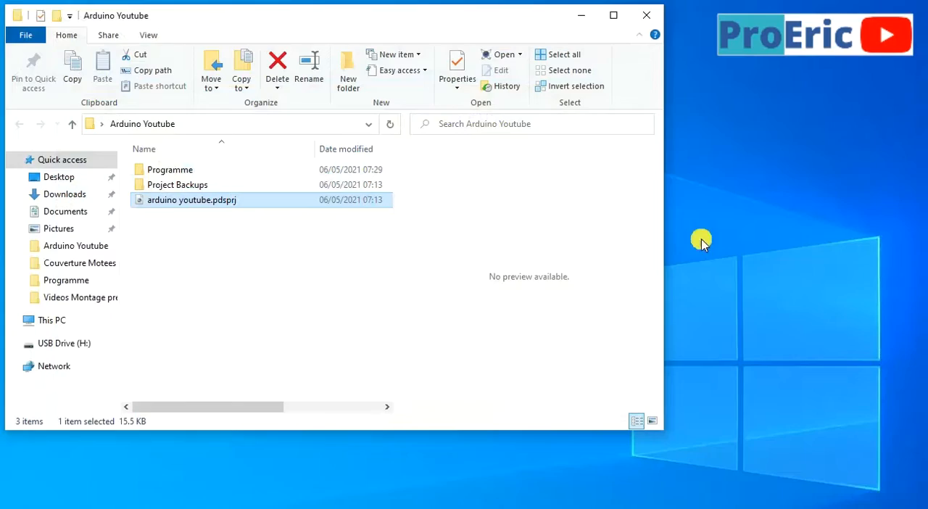
Place a fourth push button rotated 90° beside the existing three and wire it in parallel with them
double_click(190, 200)
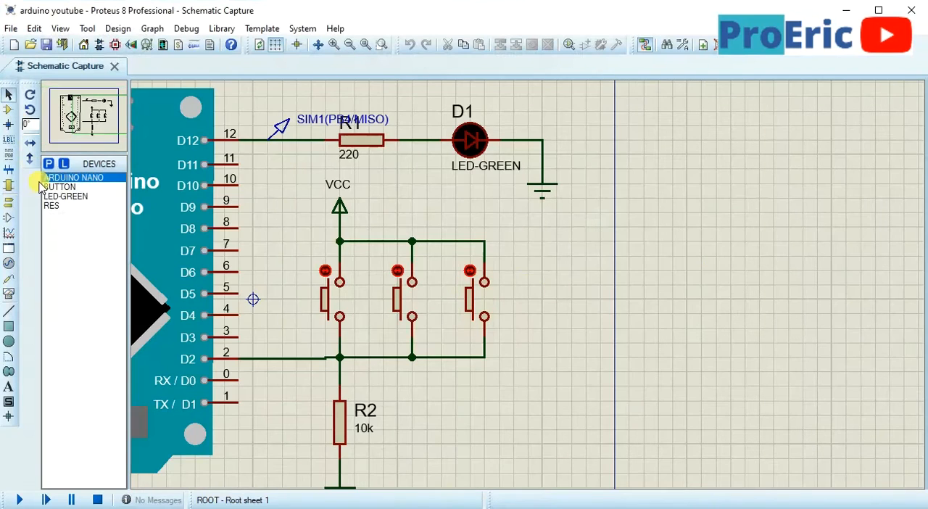
click(60, 187)
click(545, 283)
key(KP_Add)
click(557, 299)
click(557, 265)
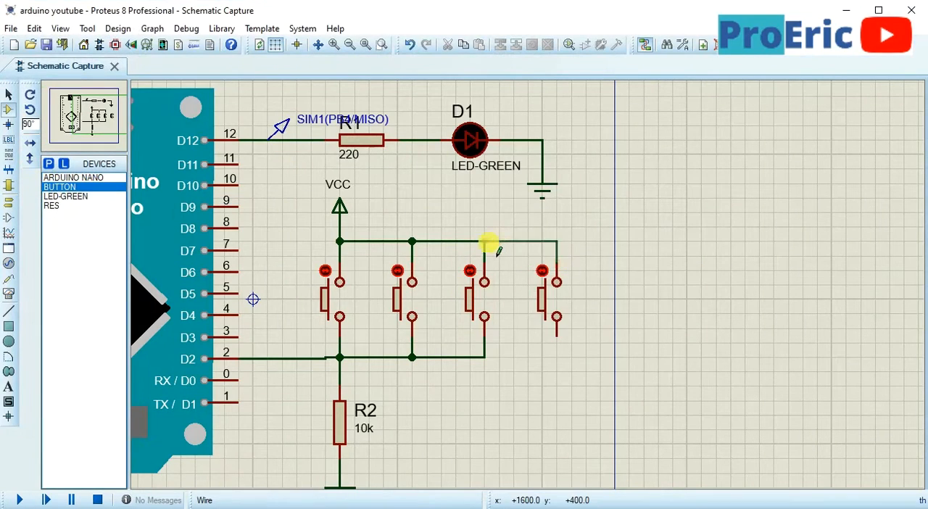
click(484, 241)
click(484, 356)
click(557, 337)
Run the simulation and operate the four parallel push buttons to test the green LED
click(19, 499)
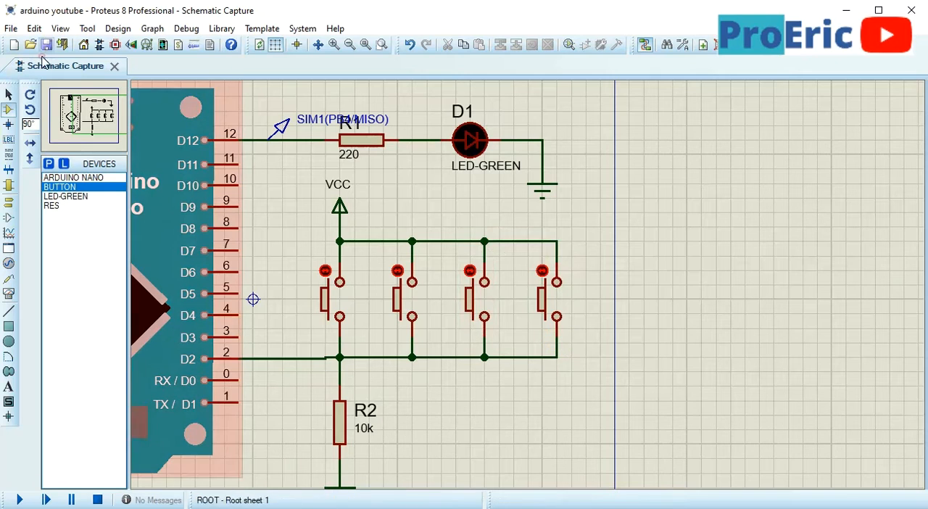
click(347, 301)
click(416, 304)
click(342, 297)
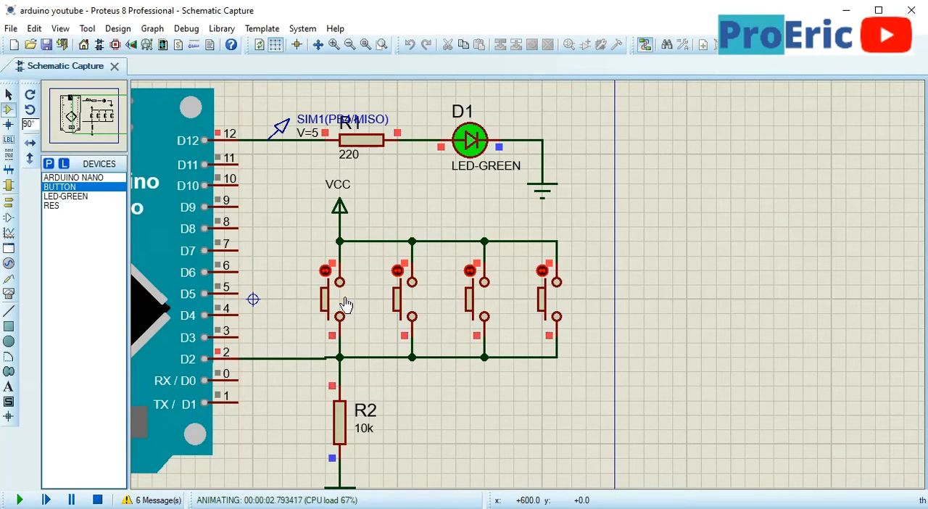
click(337, 303)
click(408, 300)
click(553, 300)
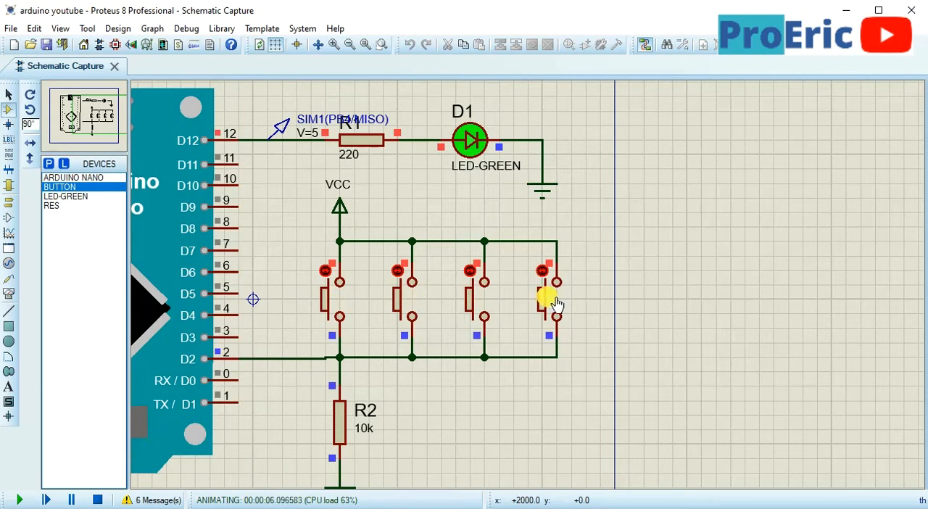
click(473, 296)
click(334, 301)
In the untitled Proteus project, open Schematic Capture and add ARDUINO NANO from the ArduinoNanoTEP library to the device list
key(alt+Tab)
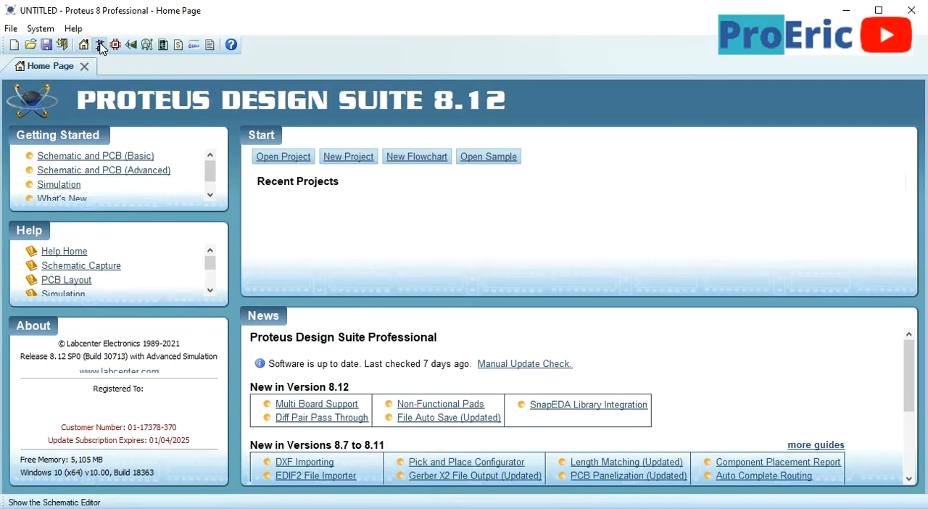
click(101, 46)
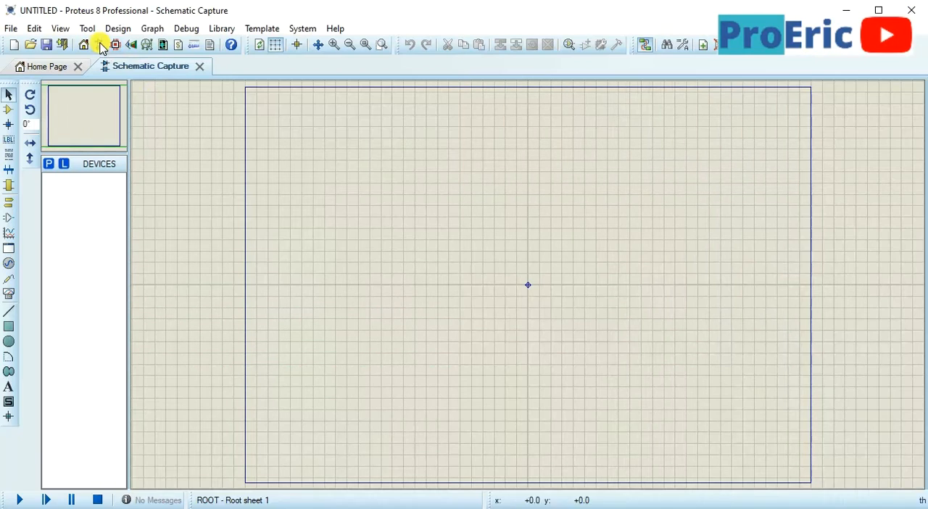
click(50, 165)
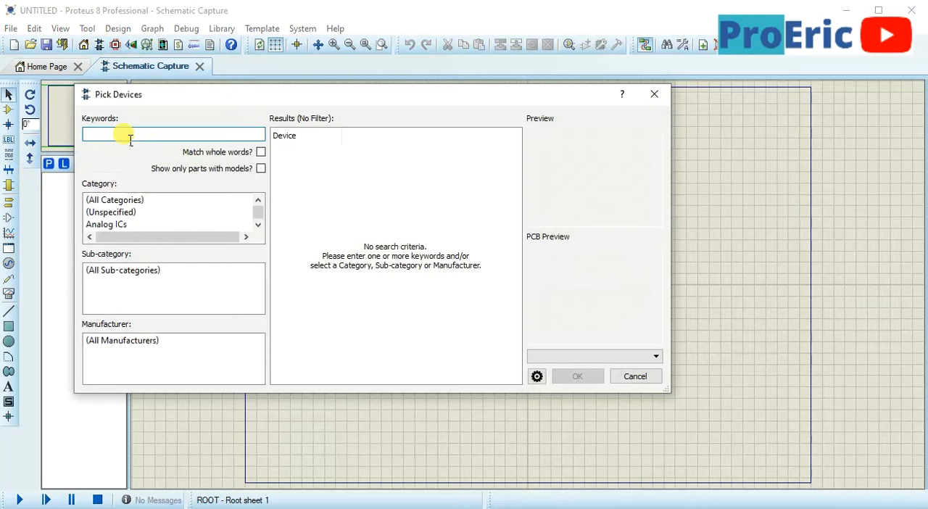
text(na)
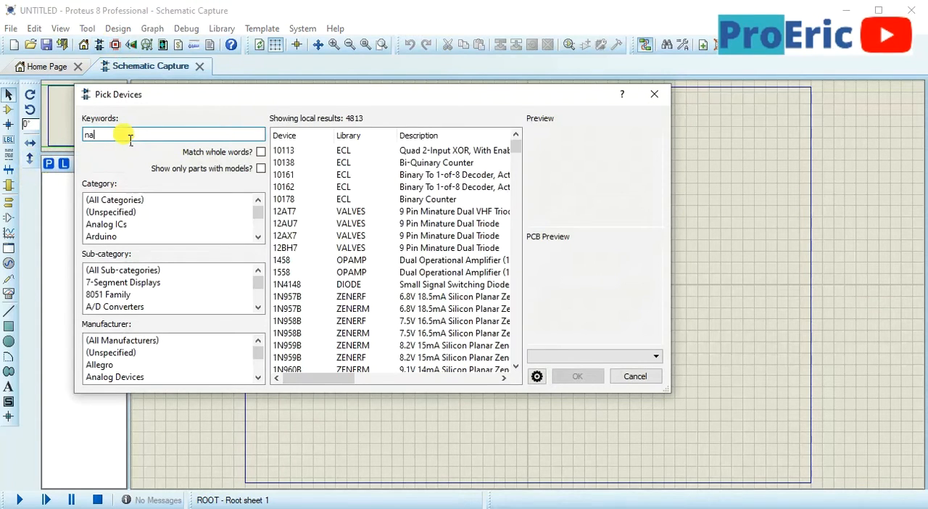
text(no)
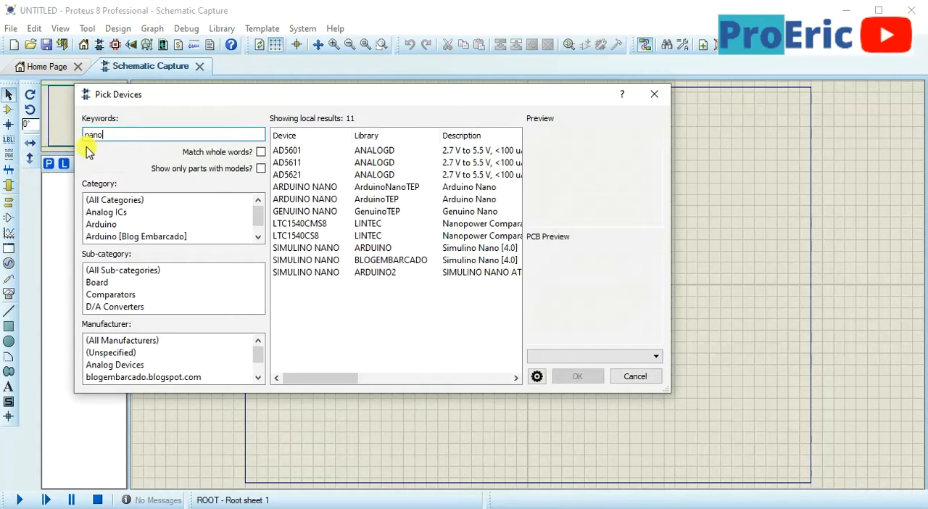
click(306, 188)
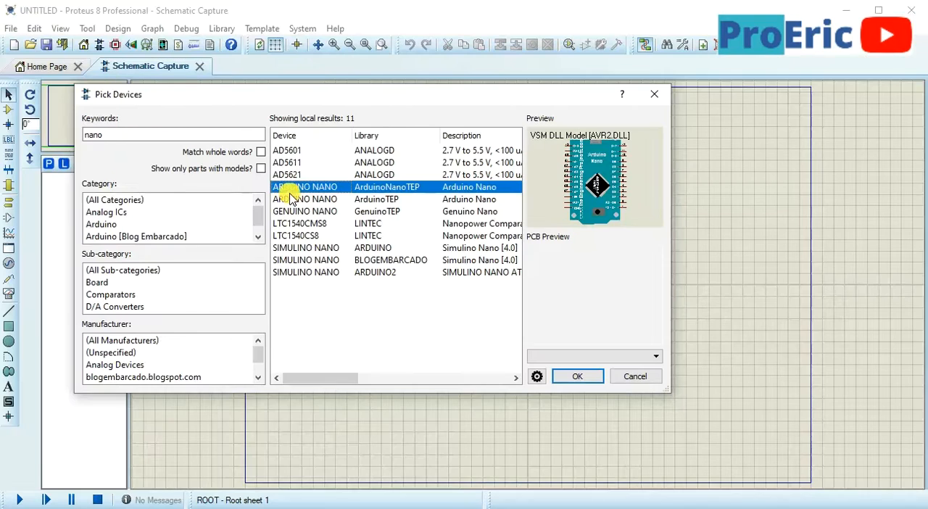
double_click(305, 188)
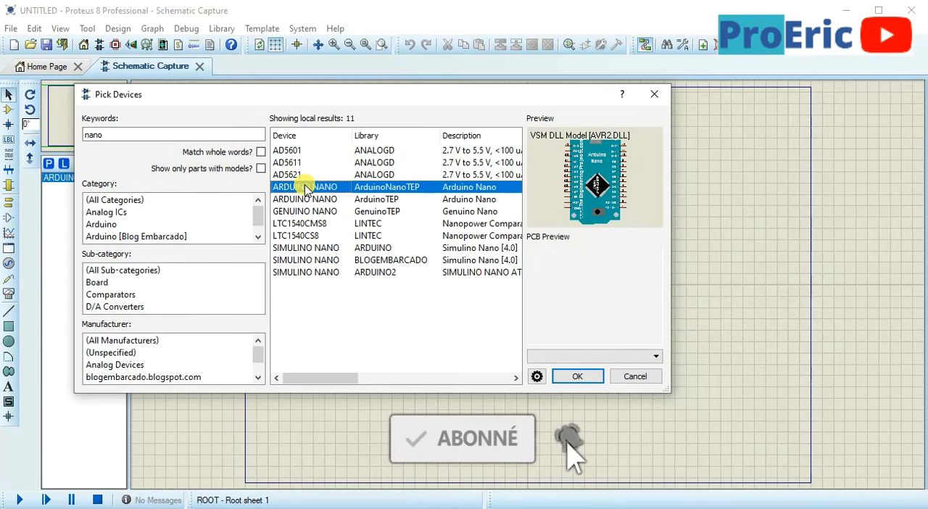
Search the parts library for "res" and add the generic RES resistor to the device list
double_click(119, 139)
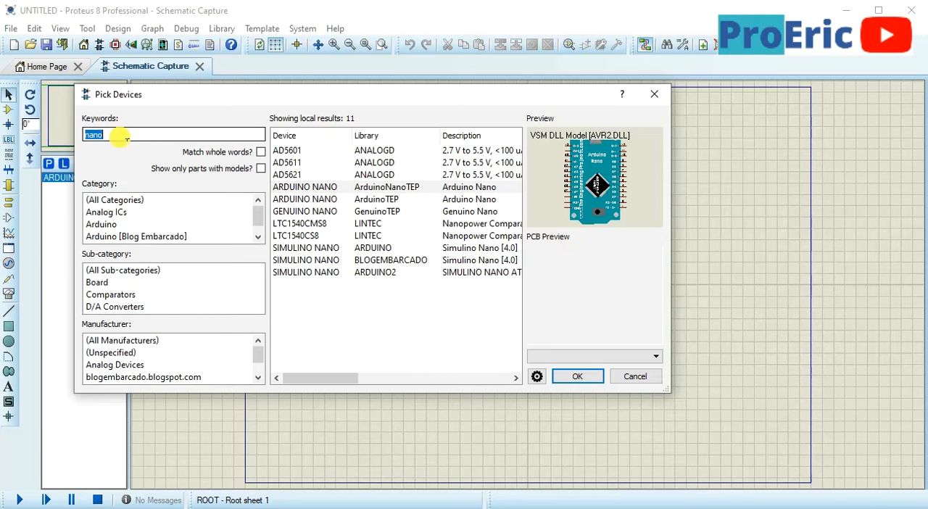
text(res)
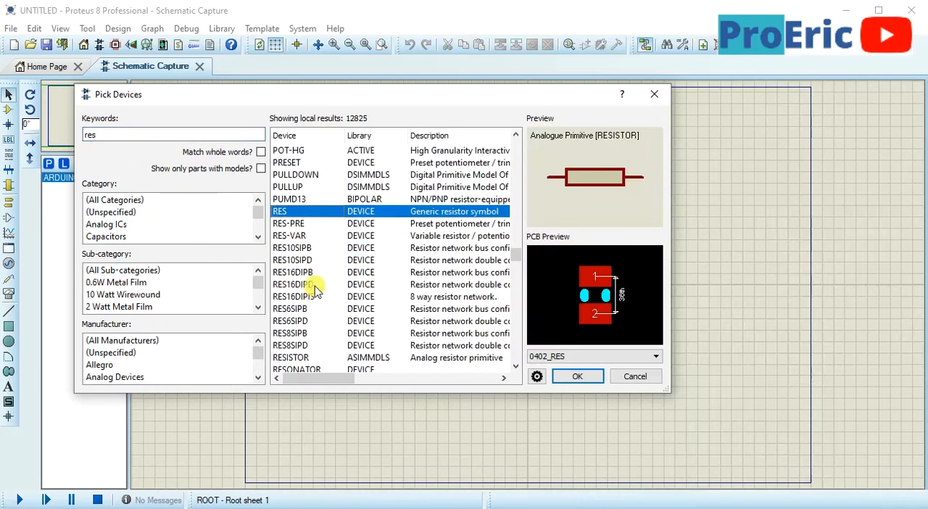
double_click(294, 211)
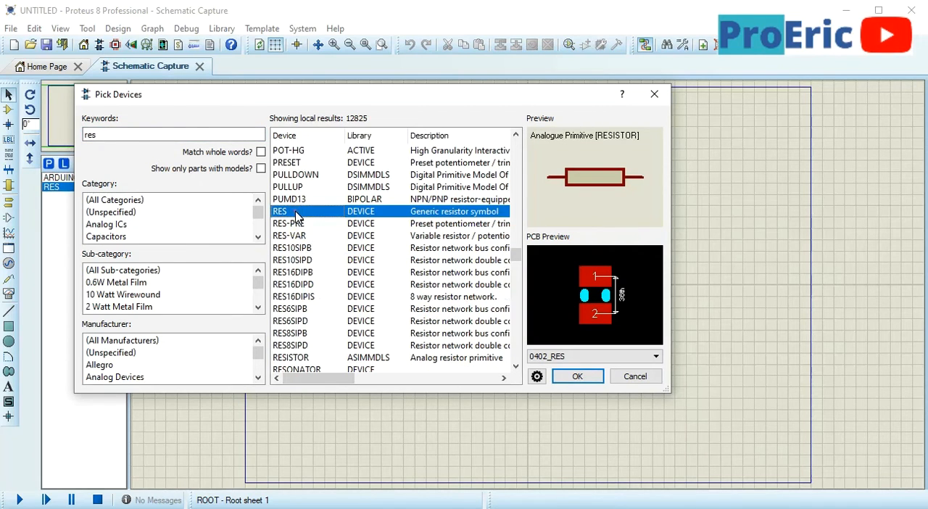
Search the parts library for "led" and add the animated LED-GREEN model to the device list
double_click(152, 140)
text(led)
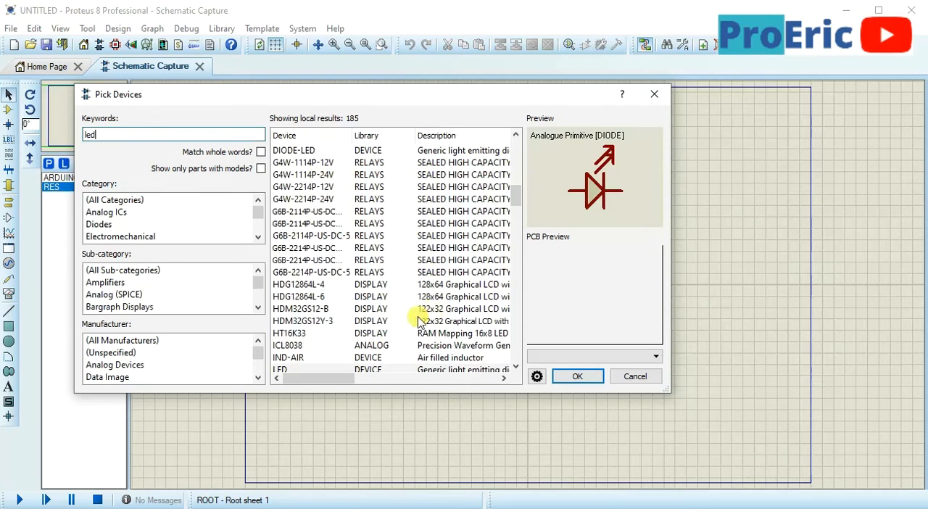
scroll(391, 319, down, 7)
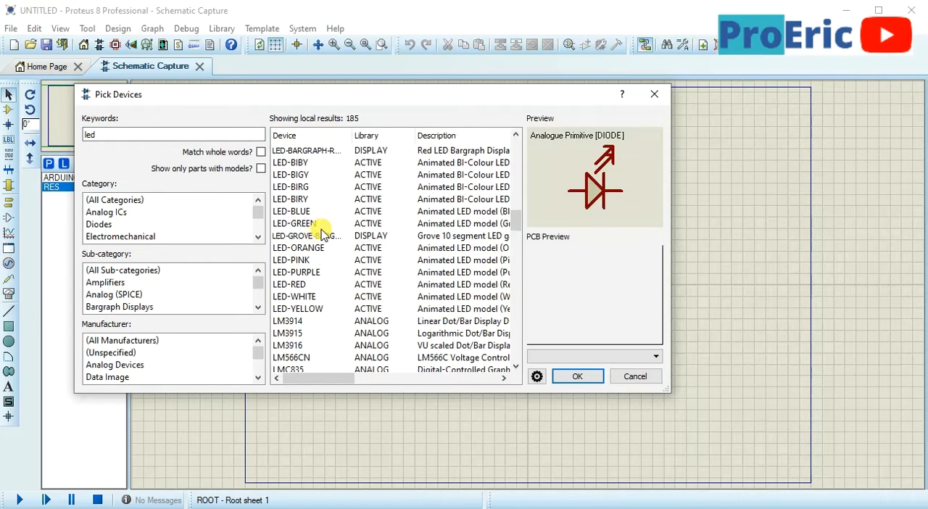
mouse_move(319, 238)
click(438, 248)
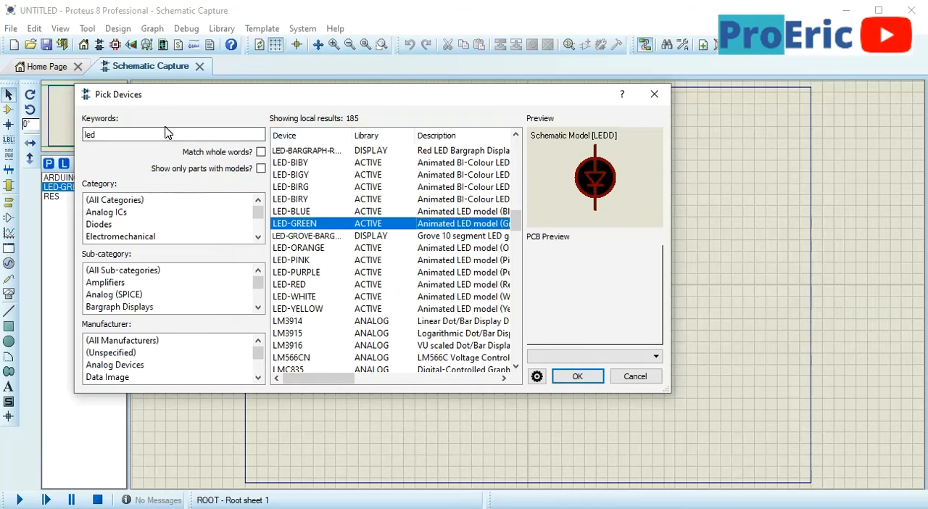
Search the parts library for "butto", add the SPST push BUTTON to the device list and finish picking devices
click(163, 135)
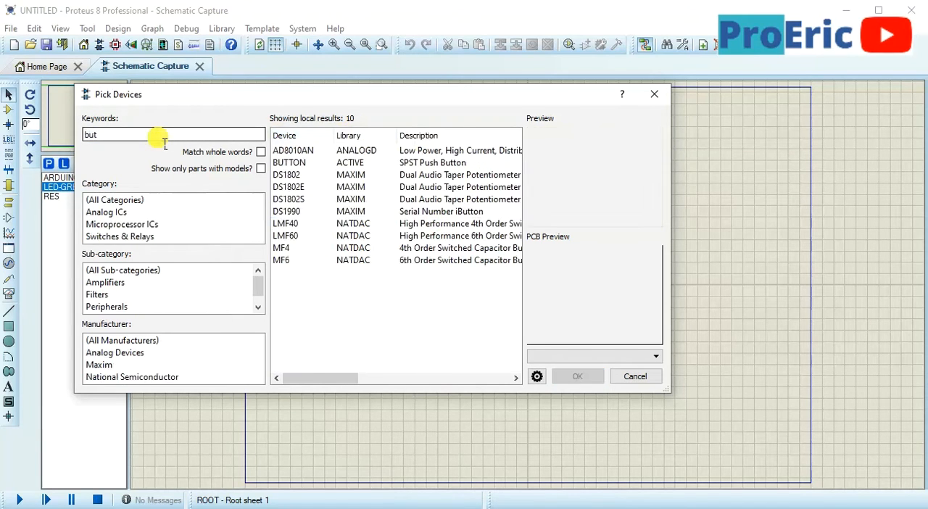
text(butto)
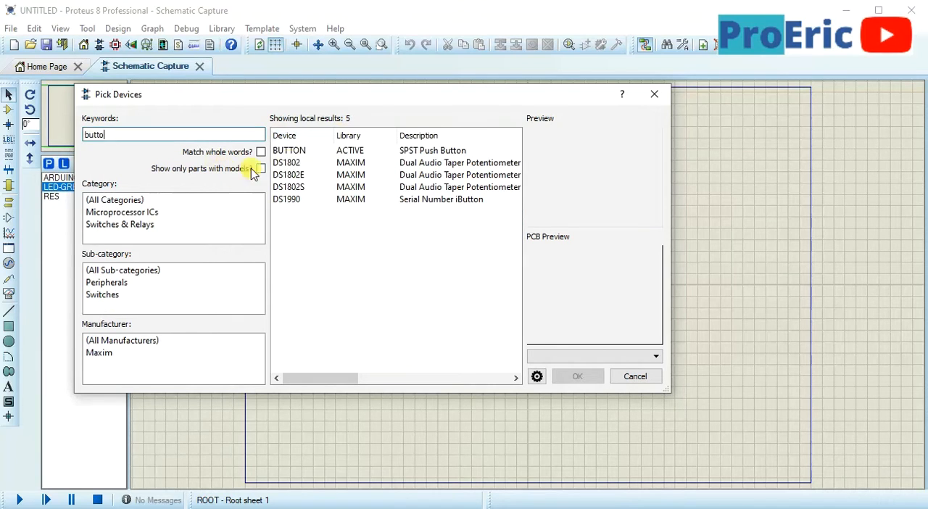
double_click(305, 152)
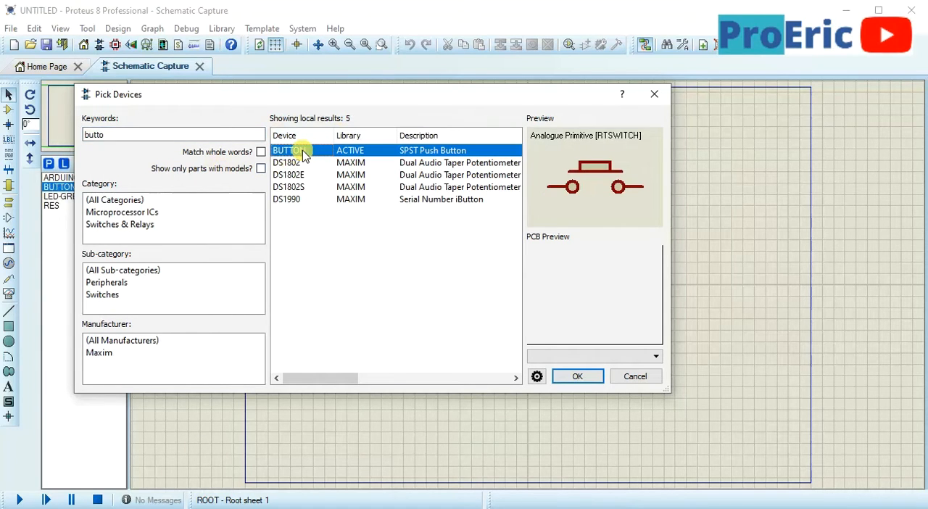
click(565, 377)
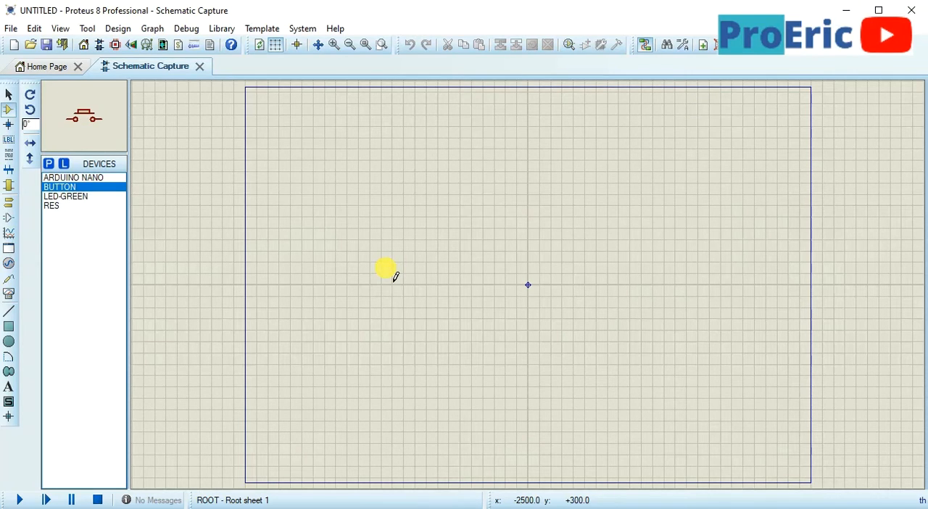
Start saving the project and create a new folder named "Arduino Youtube" on the Desktop
click(47, 45)
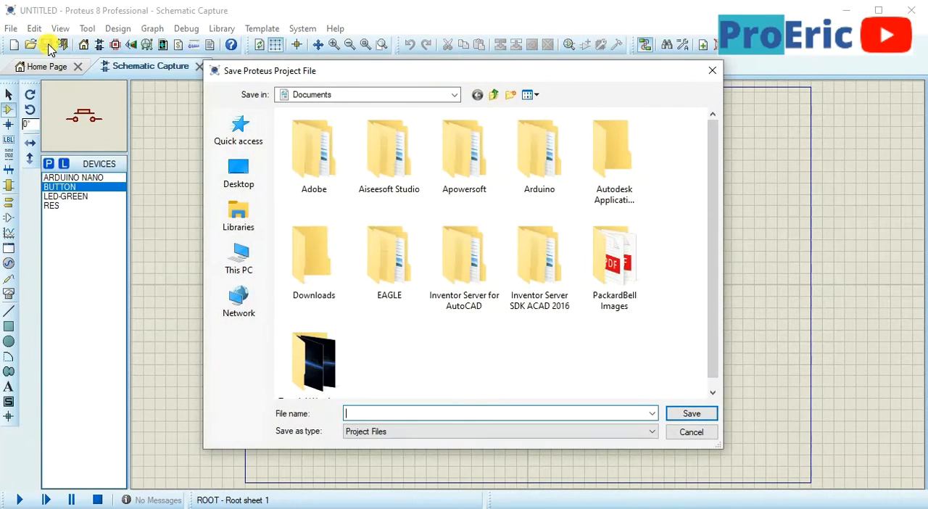
click(247, 173)
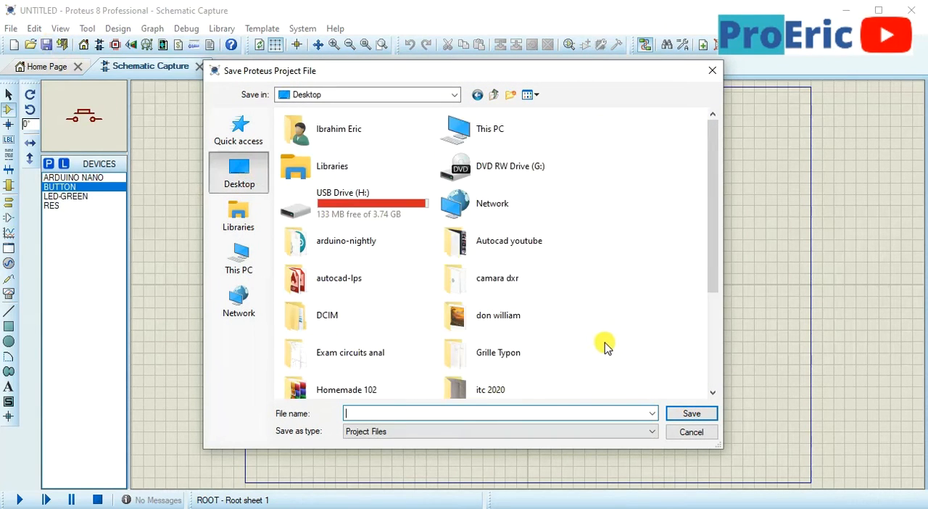
scroll(601, 342, down, 3)
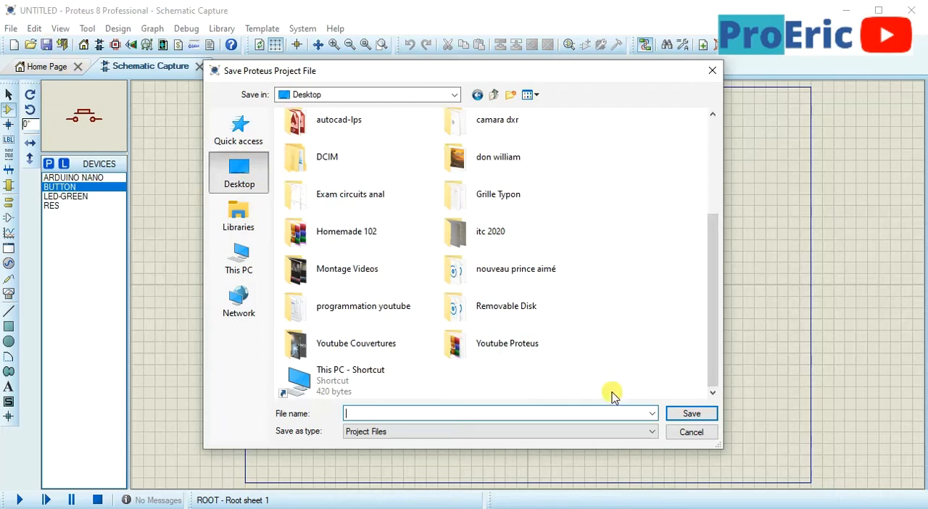
right_click(629, 369)
right_click(617, 203)
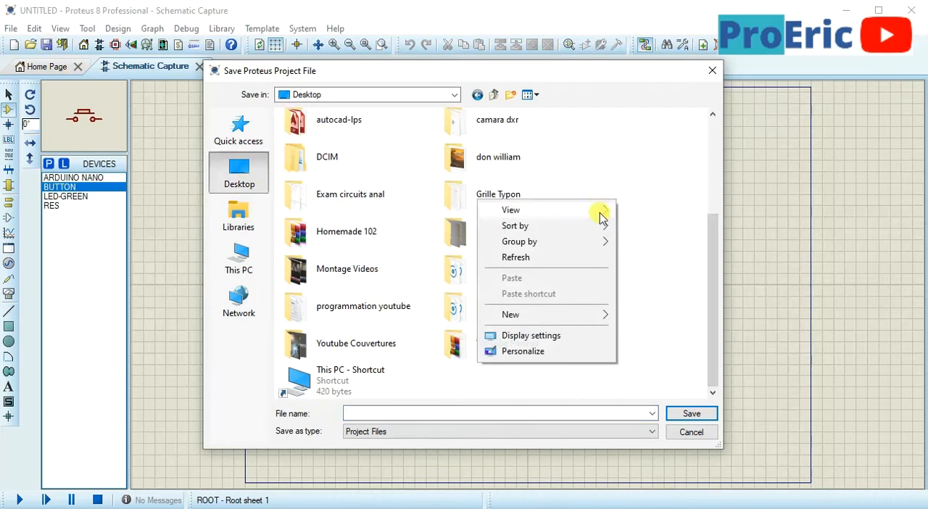
mouse_move(531, 322)
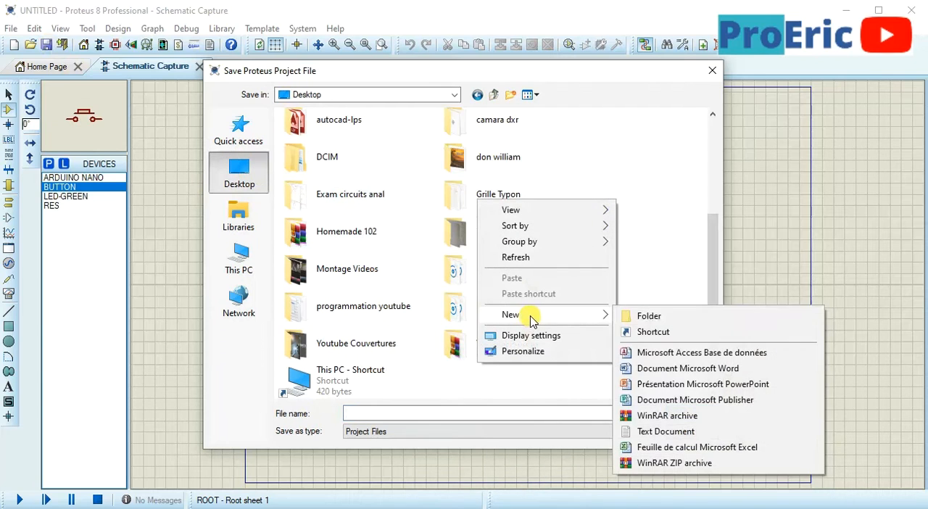
click(645, 317)
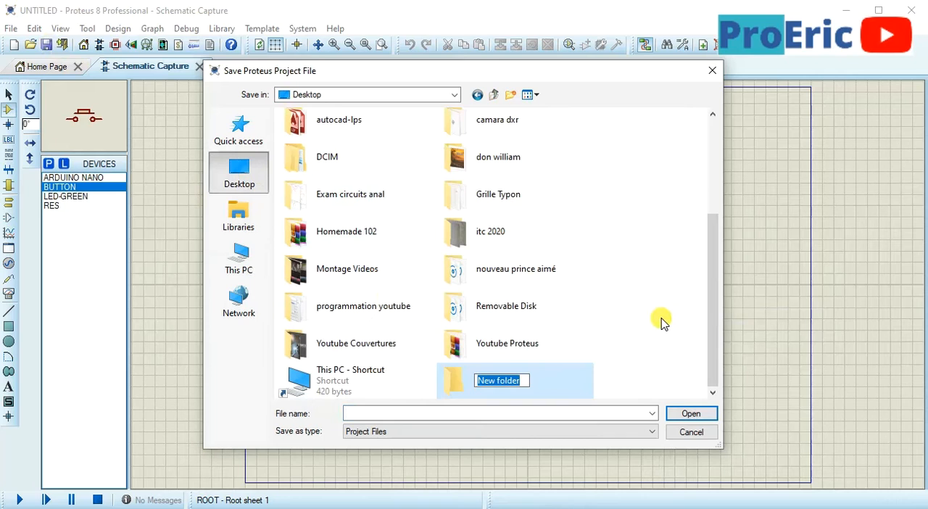
text(Arduin)
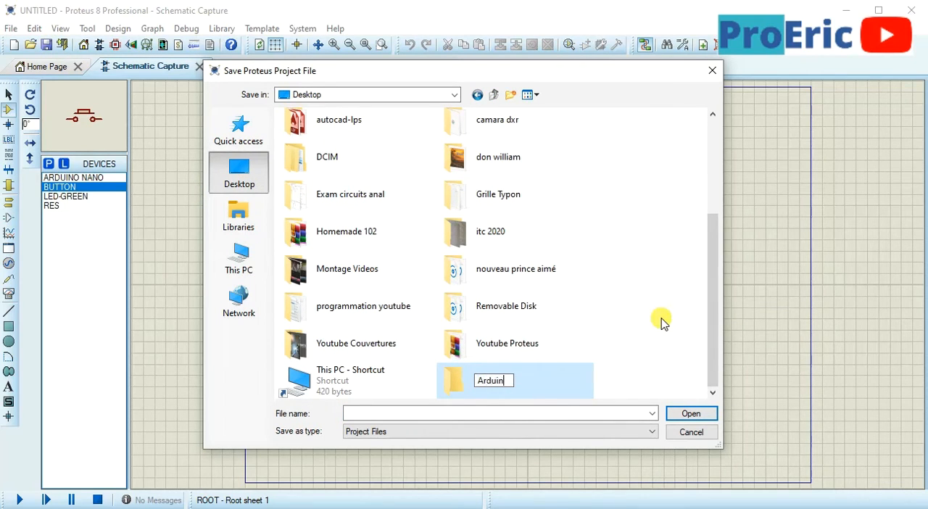
text(o Youtub)
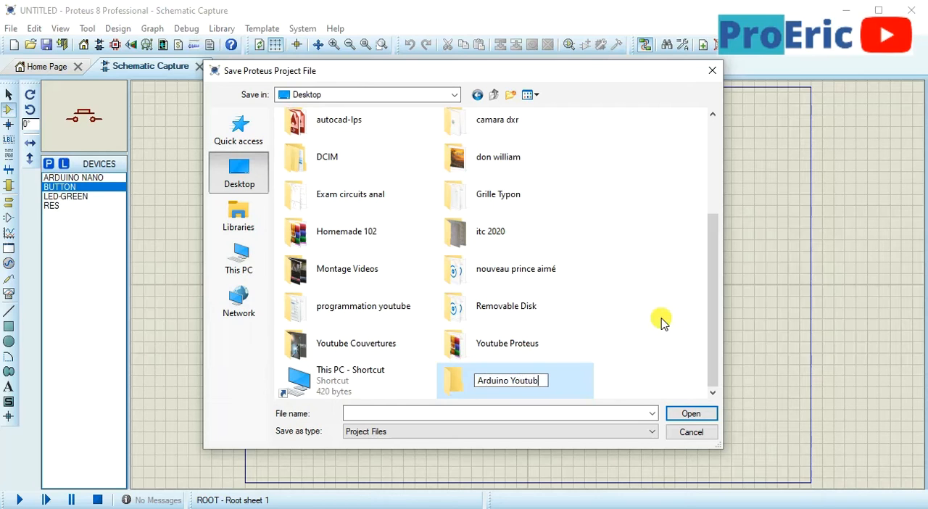
text(e)
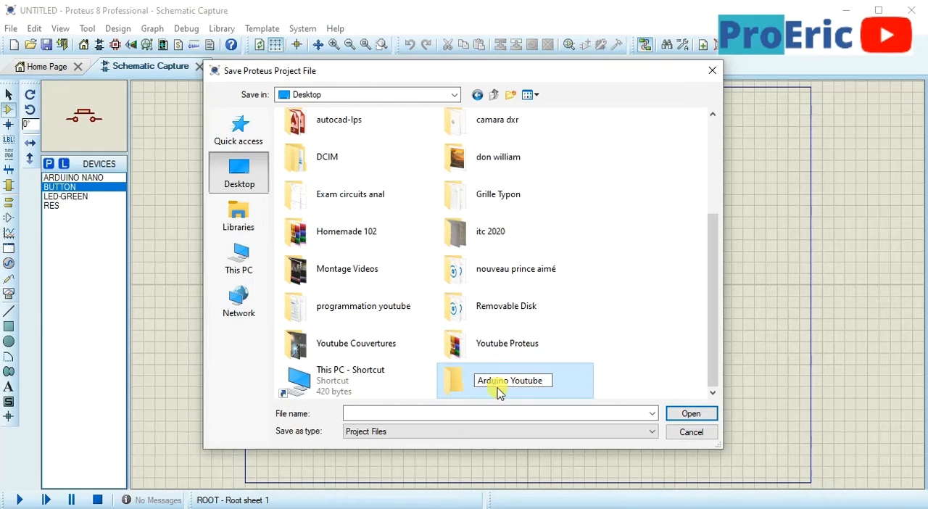
Save the project in the Arduino Youtube folder under the file name "arduino youtube"
double_click(447, 380)
click(394, 419)
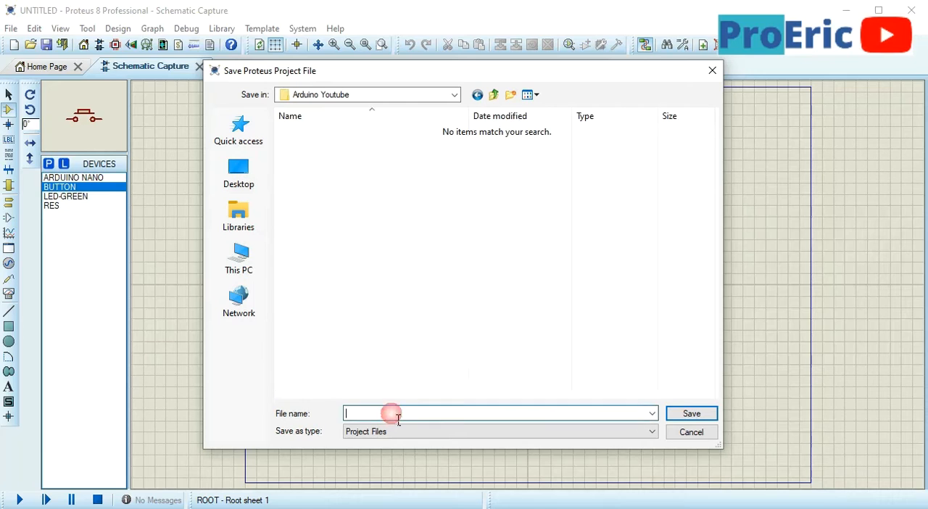
text(ar)
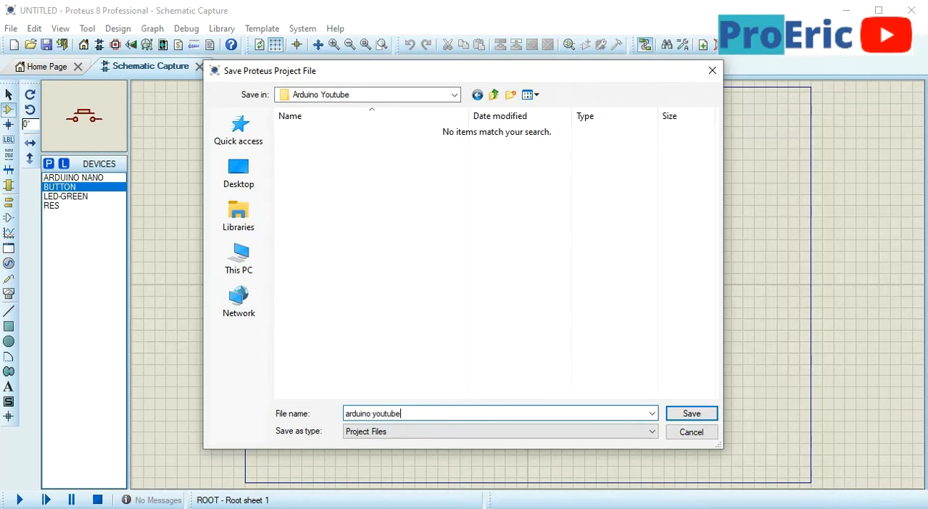
text(duino youtube)
click(685, 414)
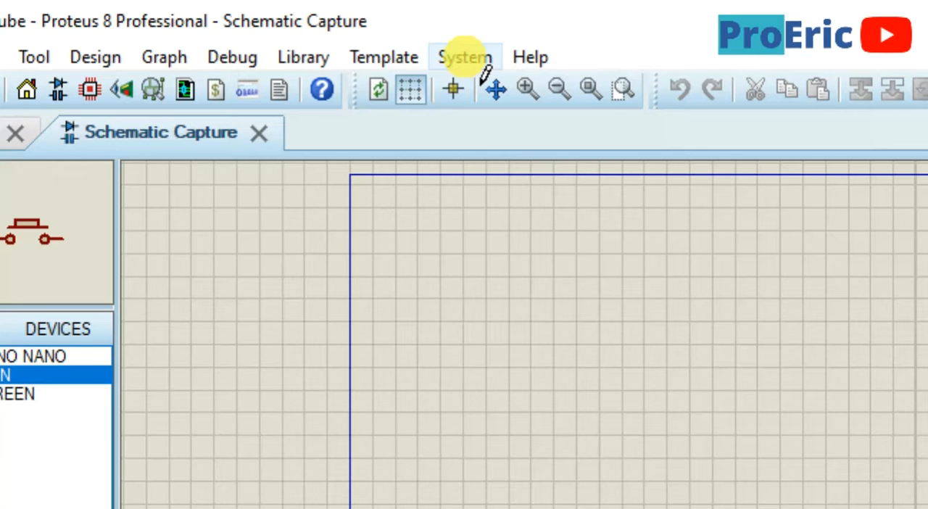
Set the schematic sheet to the User size of 5in by 4in and fit the sheet in view
click(300, 29)
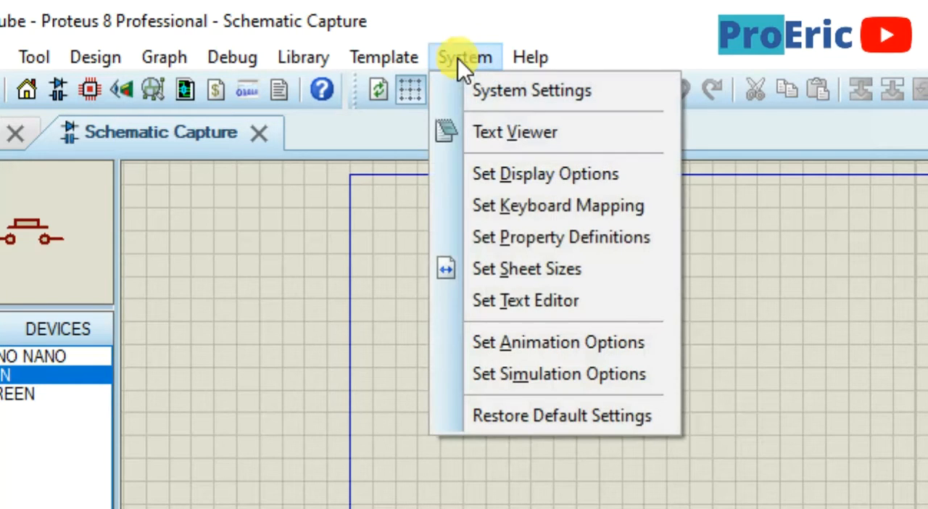
click(515, 265)
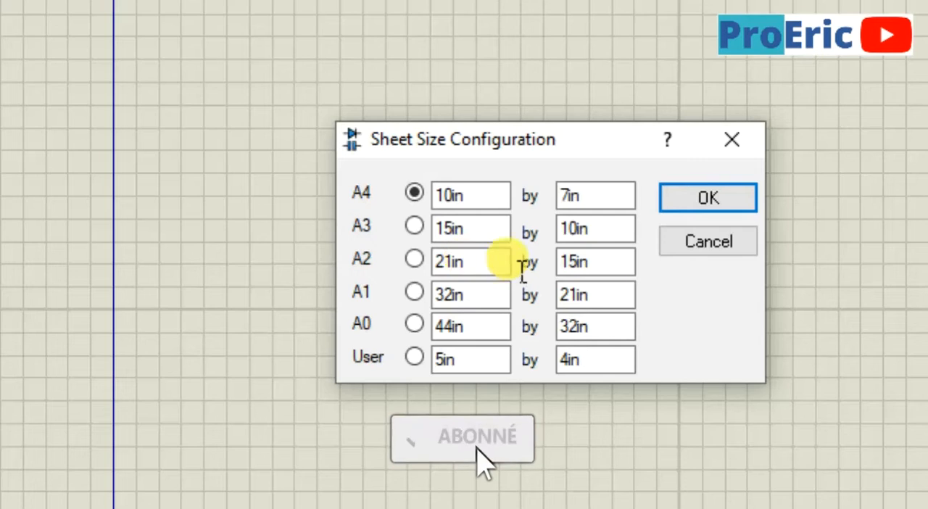
click(415, 357)
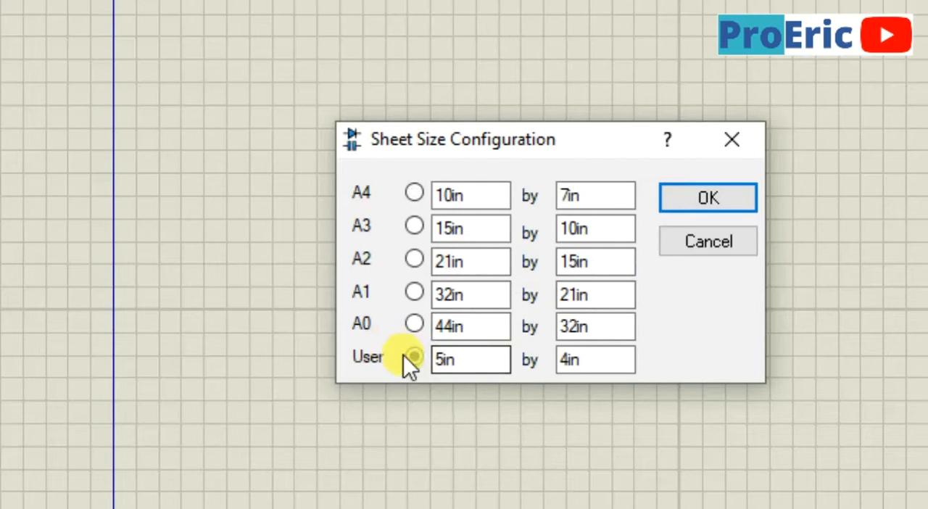
click(454, 367)
click(596, 366)
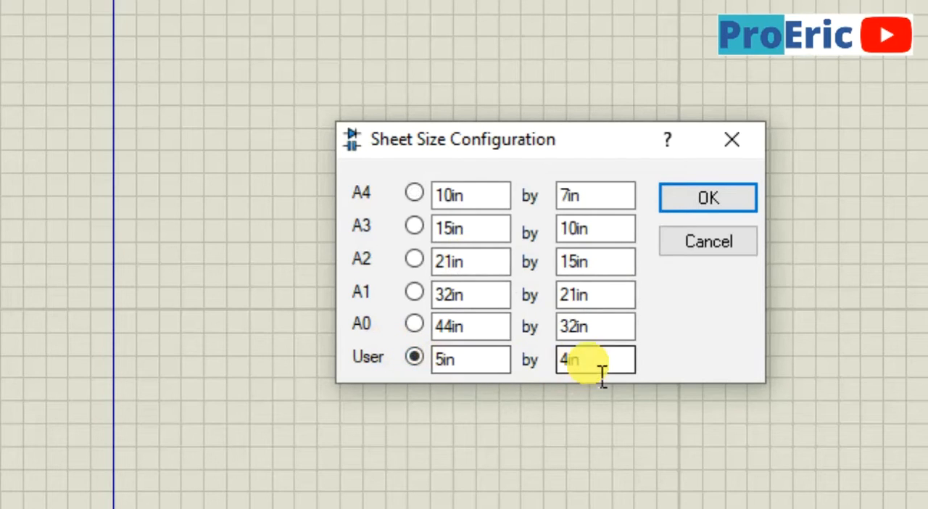
click(695, 198)
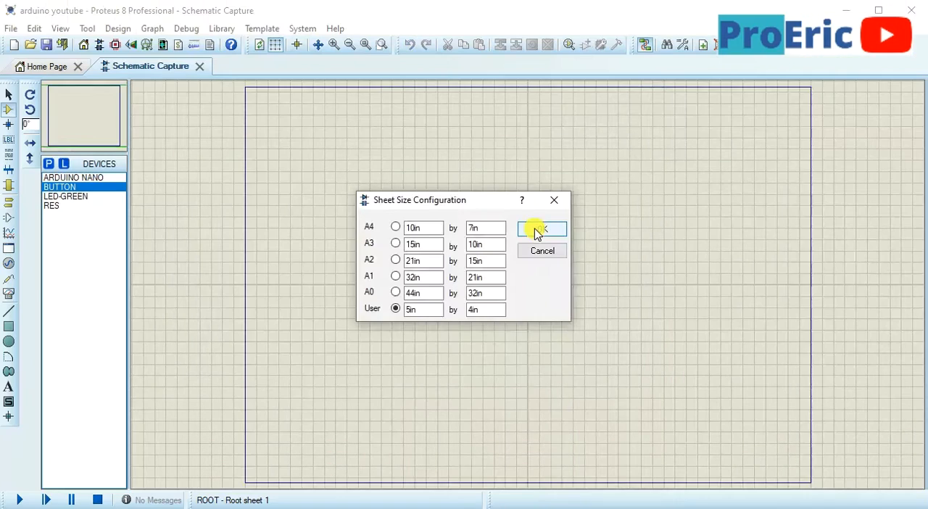
click(695, 197)
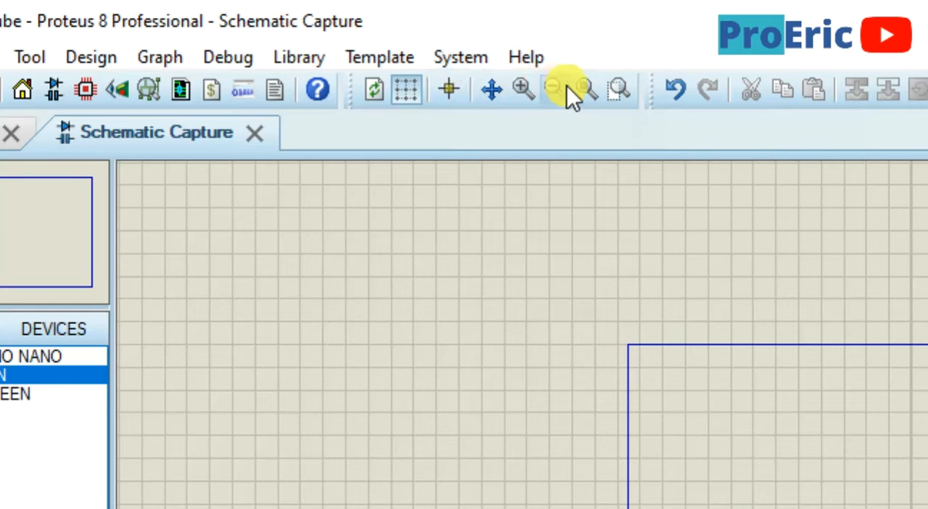
click(584, 91)
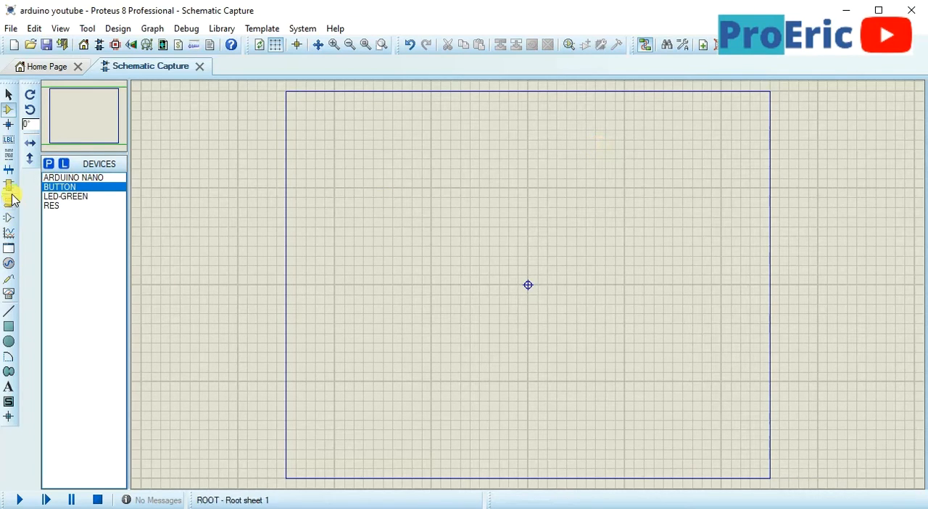
Cycle the ARDUINO NANO's orientation back to 0° and place it upright in the left half of the sheet
click(69, 178)
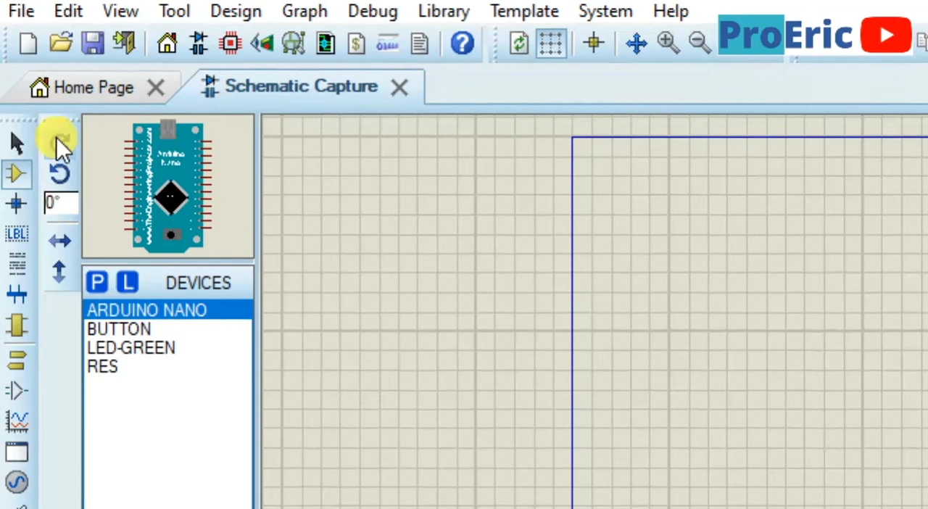
click(60, 88)
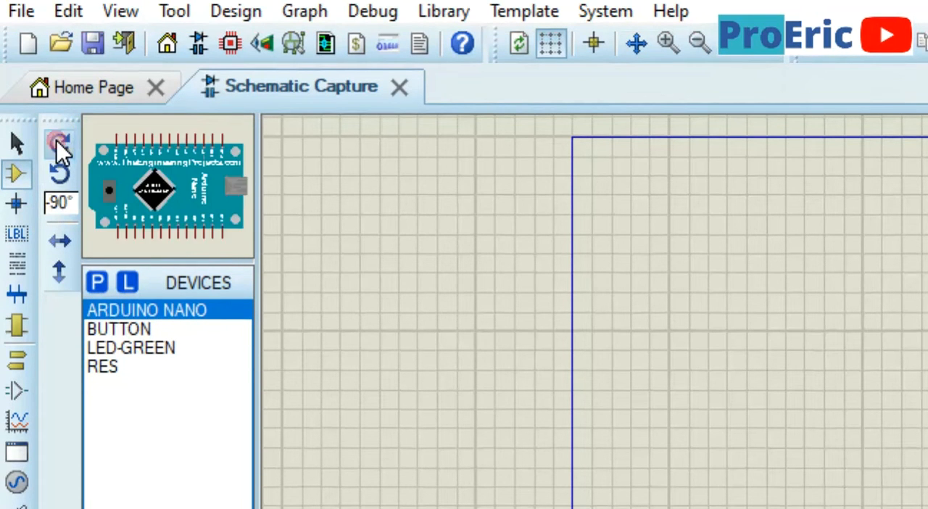
click(60, 89)
click(56, 141)
click(57, 141)
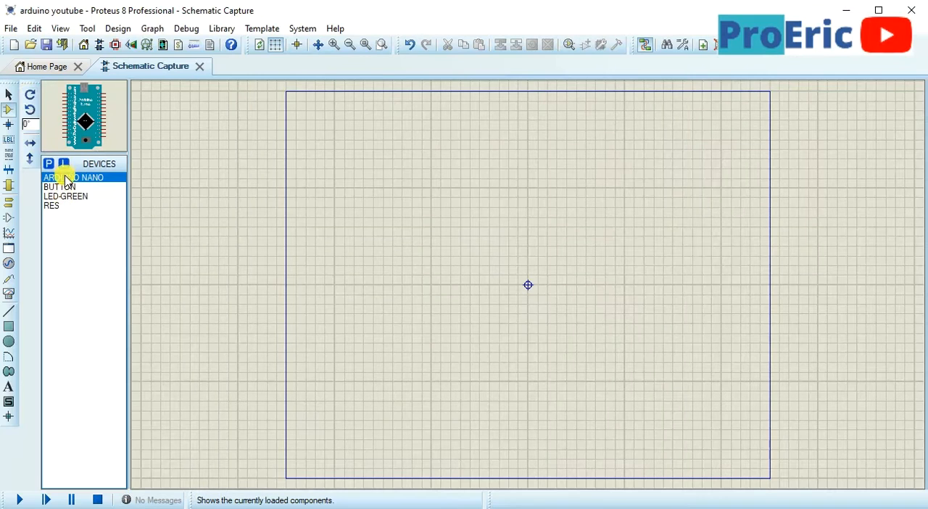
click(412, 236)
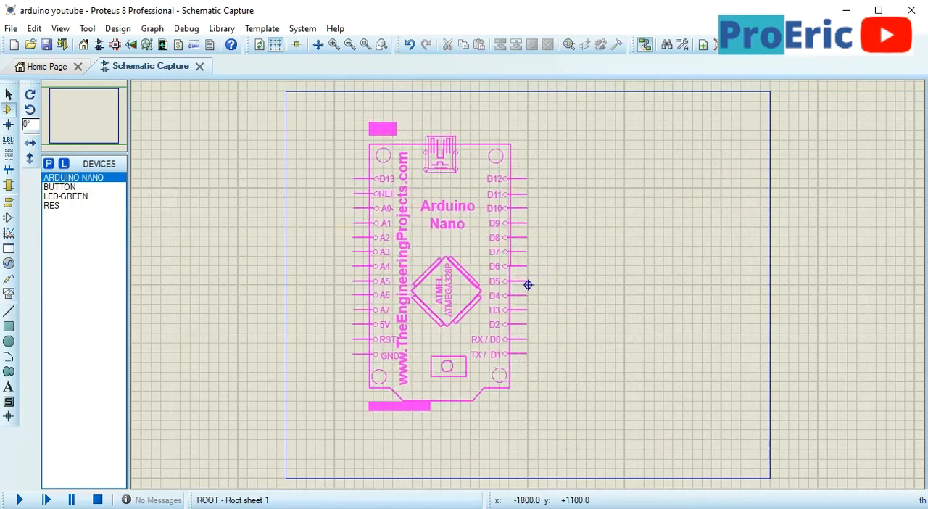
click(429, 266)
Place a horizontal RES resistor to the right of the Arduino Nano, level with pin D12
click(55, 197)
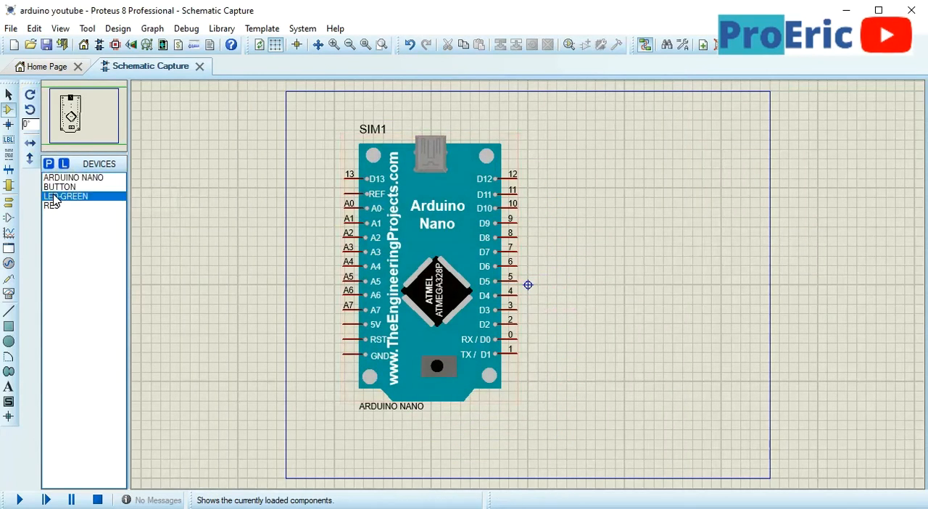
click(53, 206)
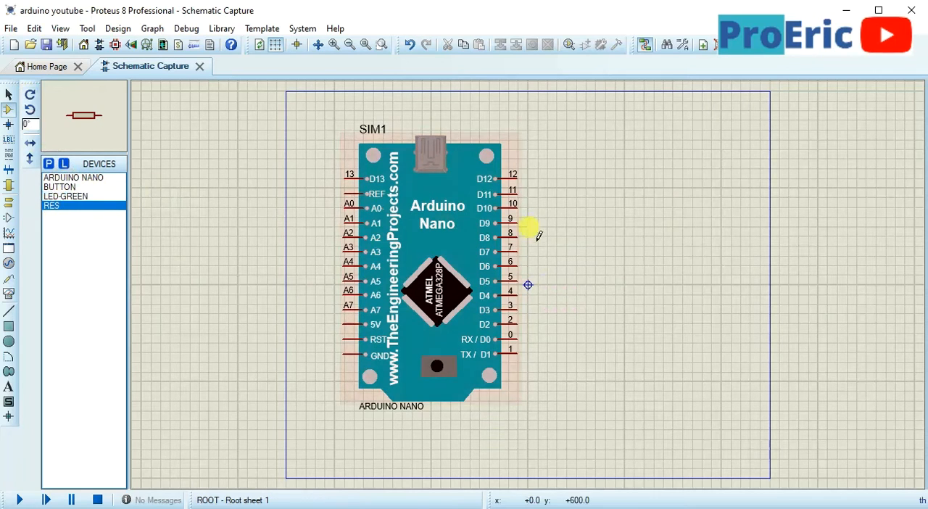
scroll(554, 234, up, 1)
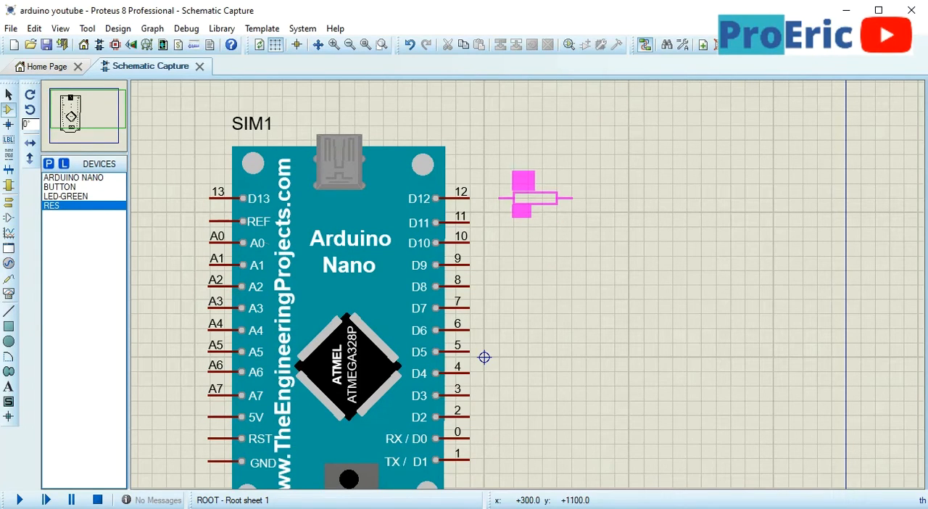
click(537, 200)
Place a LED-GREEN rotated 90° to the right of the resistor, level with it and with its anode facing it
click(61, 197)
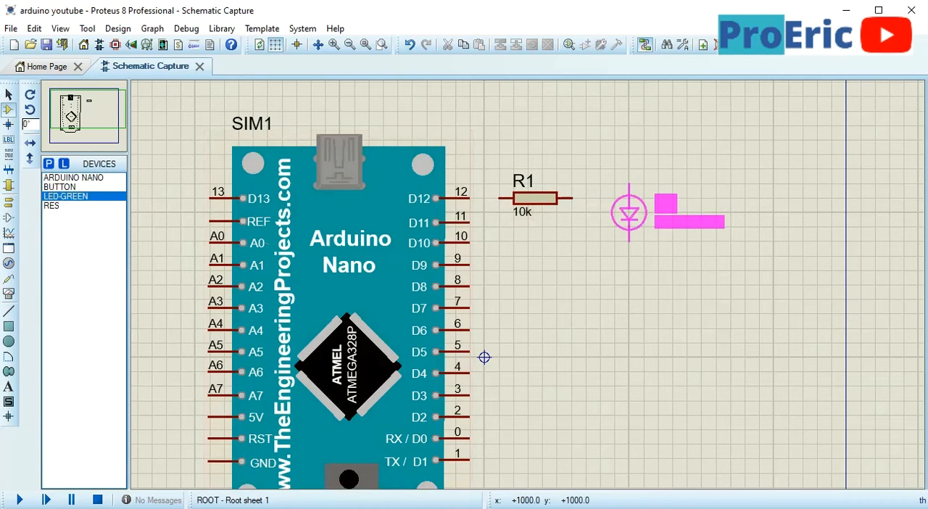
click(629, 222)
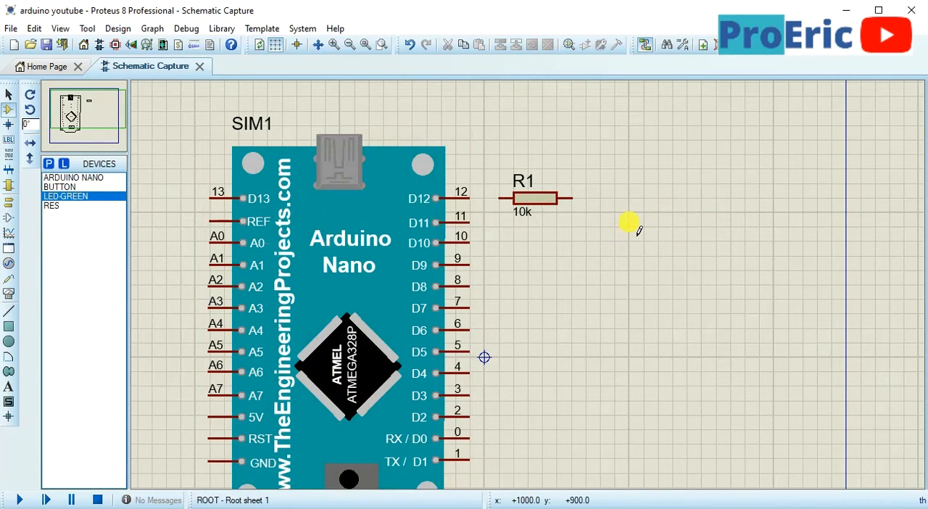
click(629, 227)
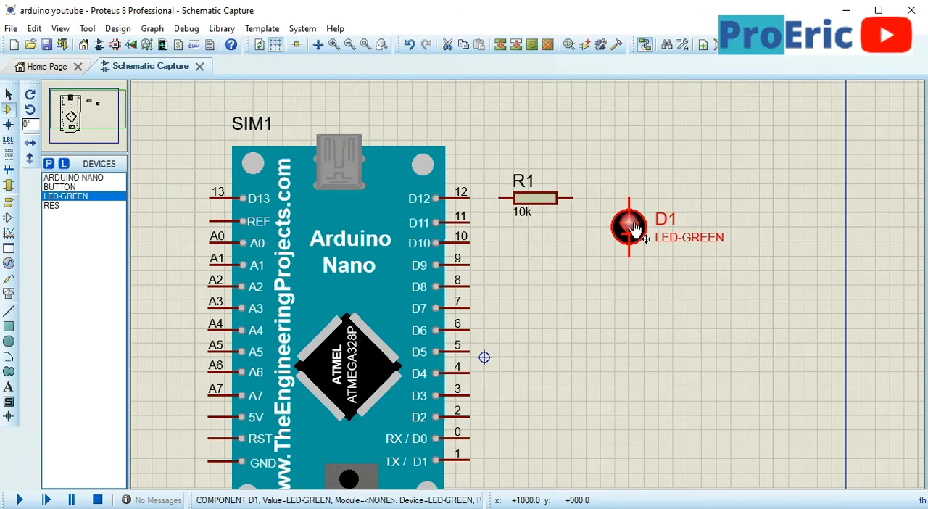
right_click(633, 224)
right_click(633, 223)
click(631, 223)
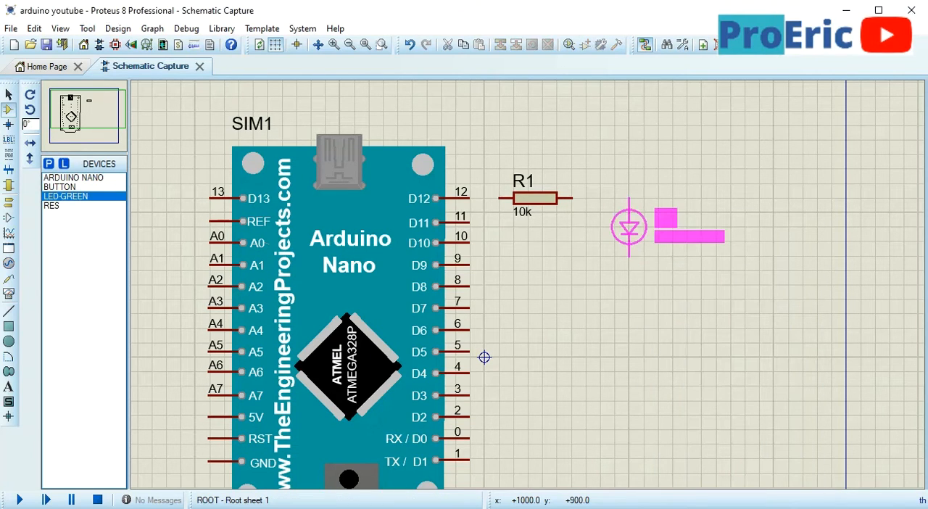
key(KP_Add)
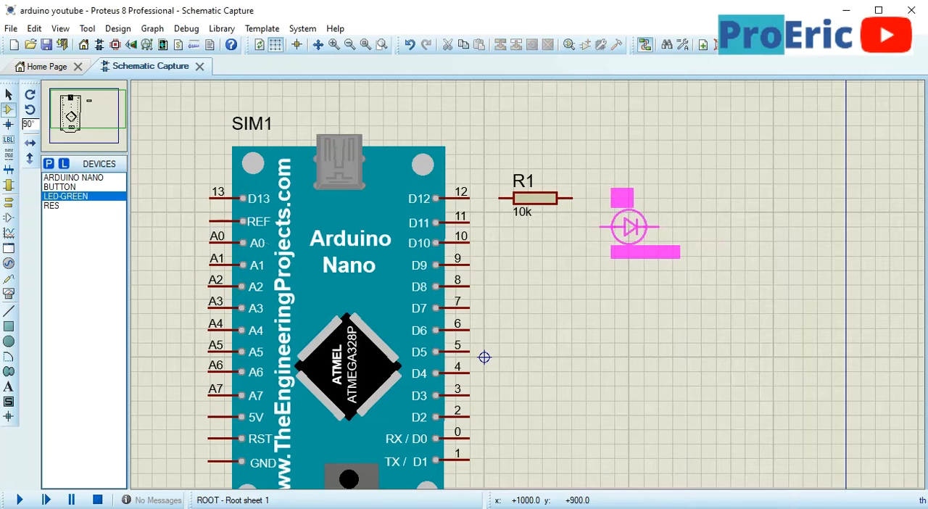
key(KP_Add)
key(KP_Add)
key(KP_Add)
key(KP_Add)
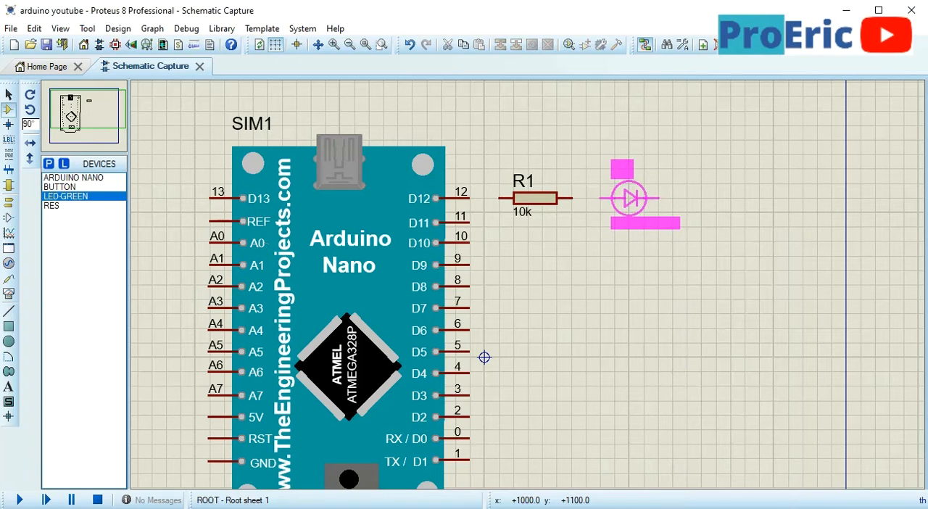
click(630, 198)
Wire the LED's anode to the resistor and the resistor's other end to Arduino pin D12
click(596, 199)
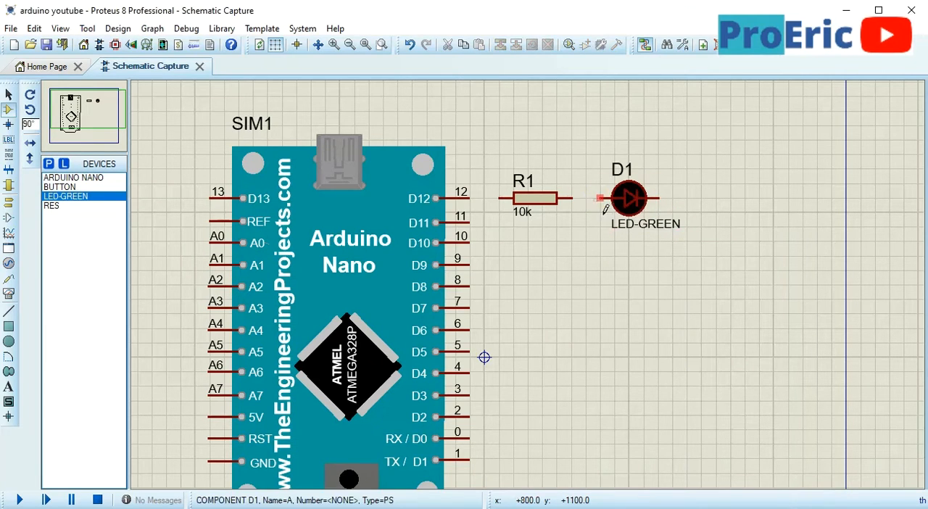
click(574, 197)
click(499, 198)
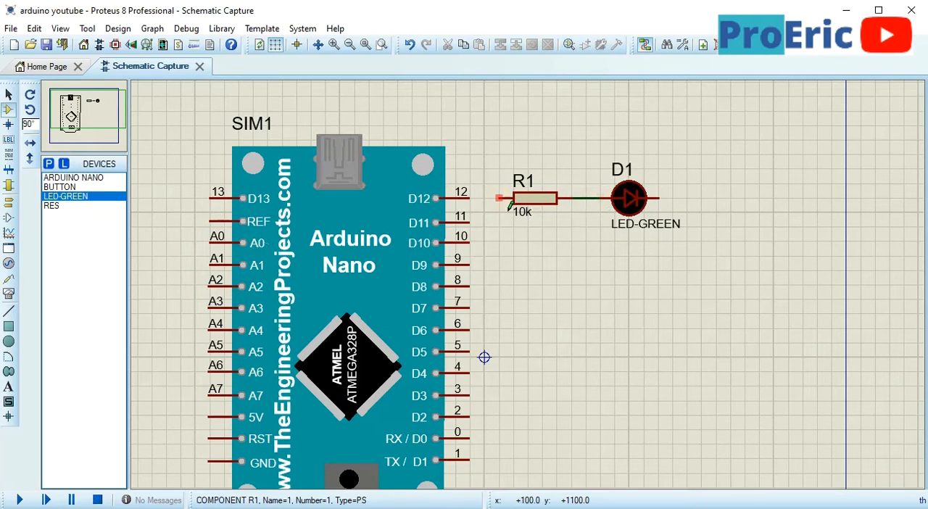
click(467, 198)
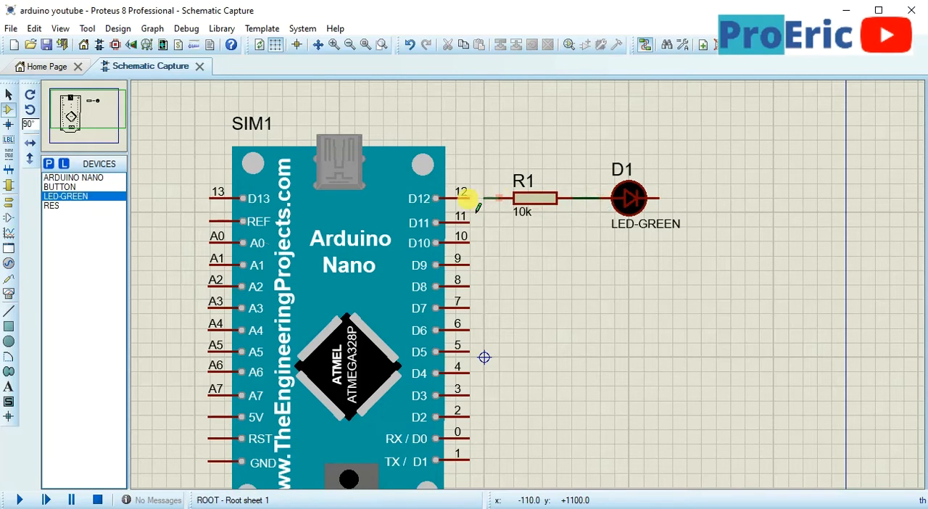
Set the resistance of resistor R1 to 220
click(539, 210)
click(517, 197)
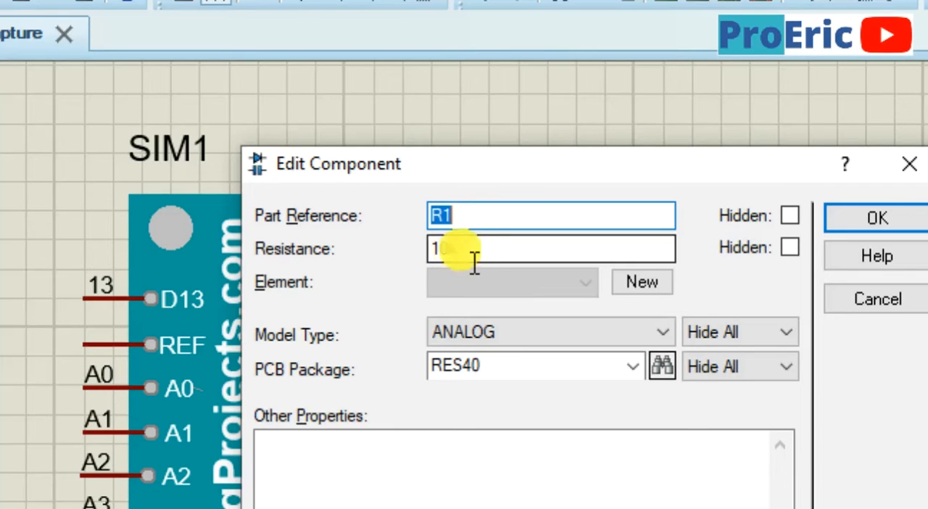
drag(402, 176, 386, 179)
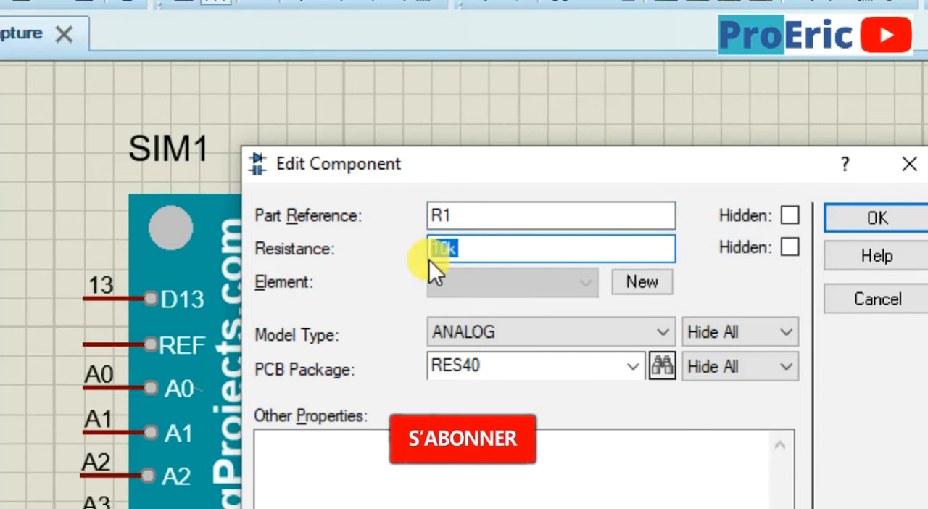
text(220)
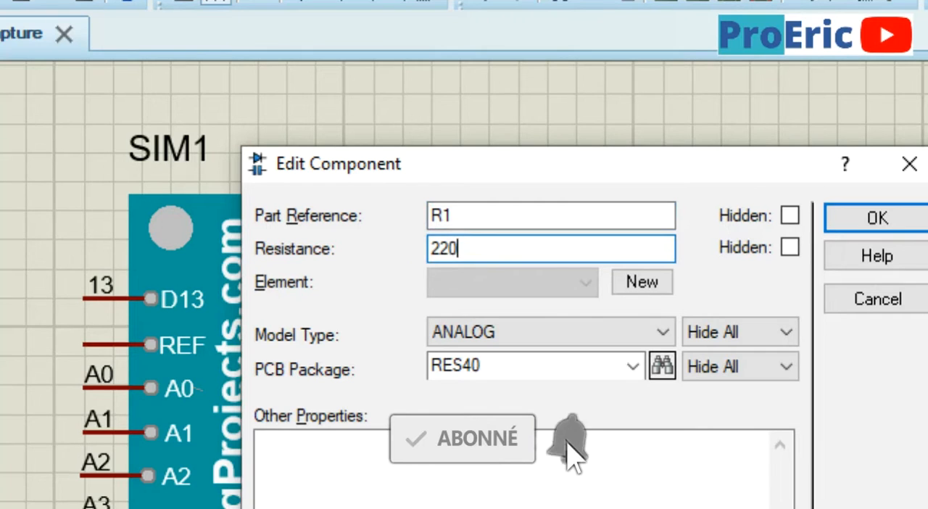
key(Return)
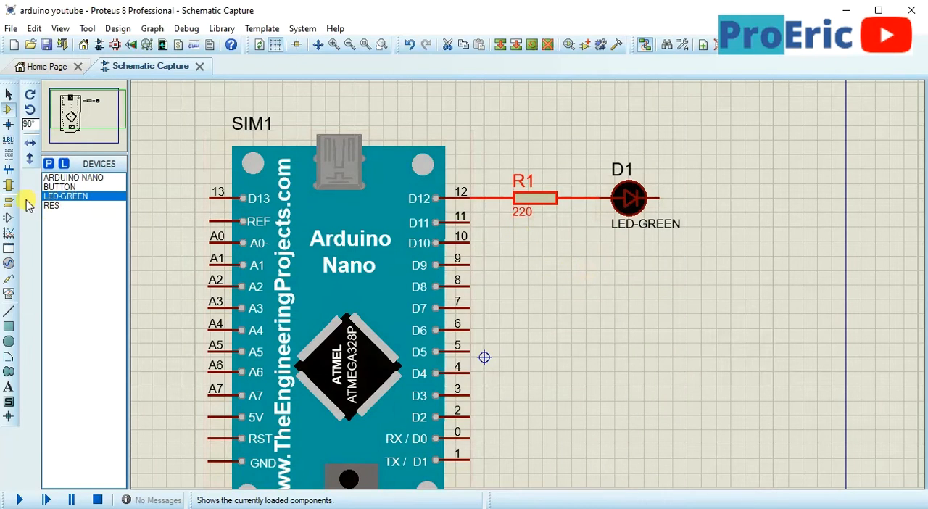
Place a GROUND terminal below and to the right of the green LED and wire it to the LED's cathode
click(10, 205)
click(69, 224)
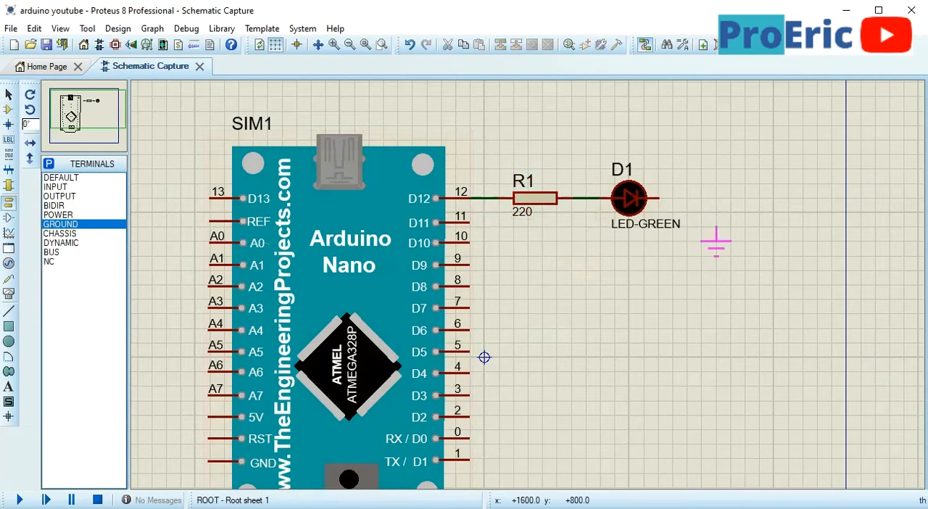
click(717, 239)
click(716, 227)
click(657, 198)
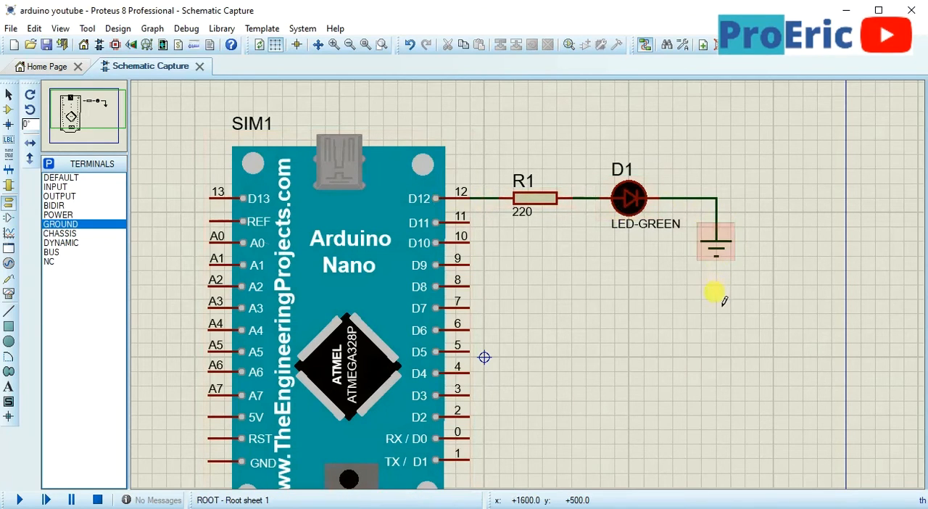
scroll(580, 296, down, 1)
scroll(537, 292, up, 1)
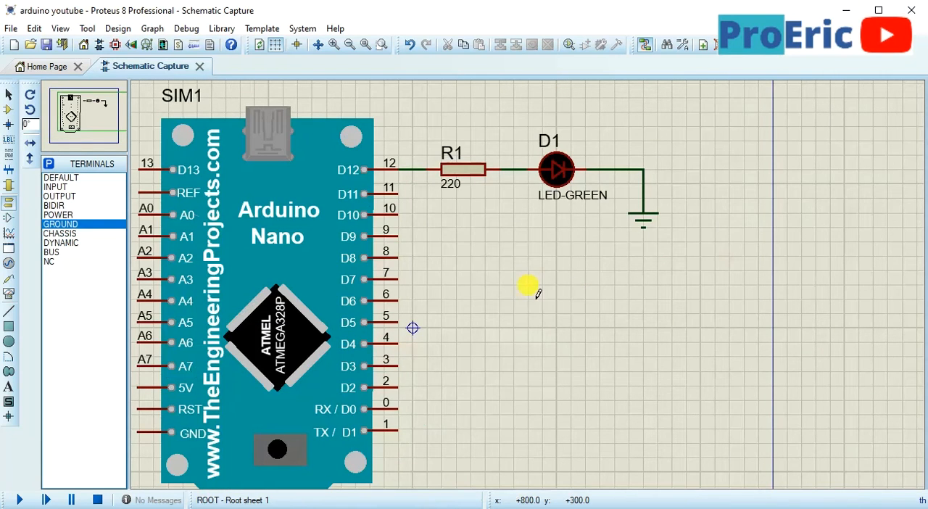
scroll(536, 292, down, 1)
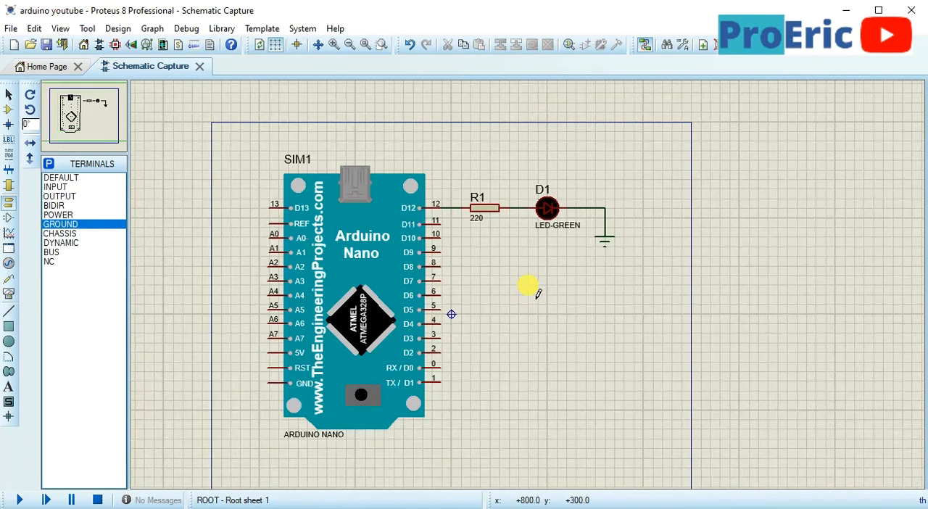
scroll(538, 293, up, 1)
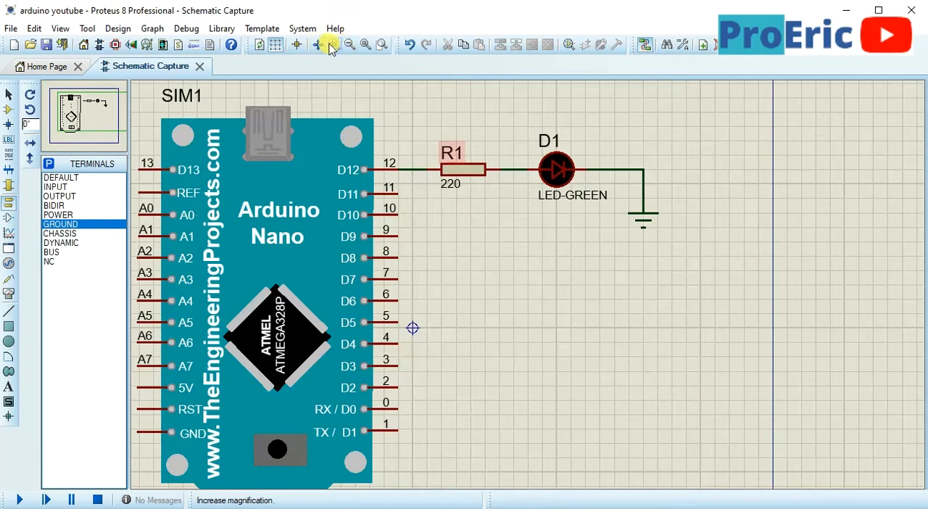
click(382, 45)
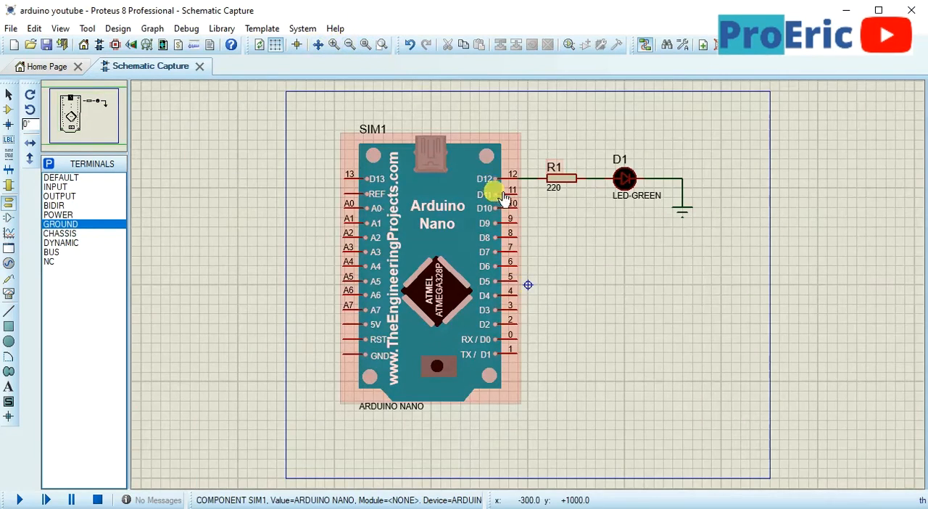
scroll(520, 181, up, 1)
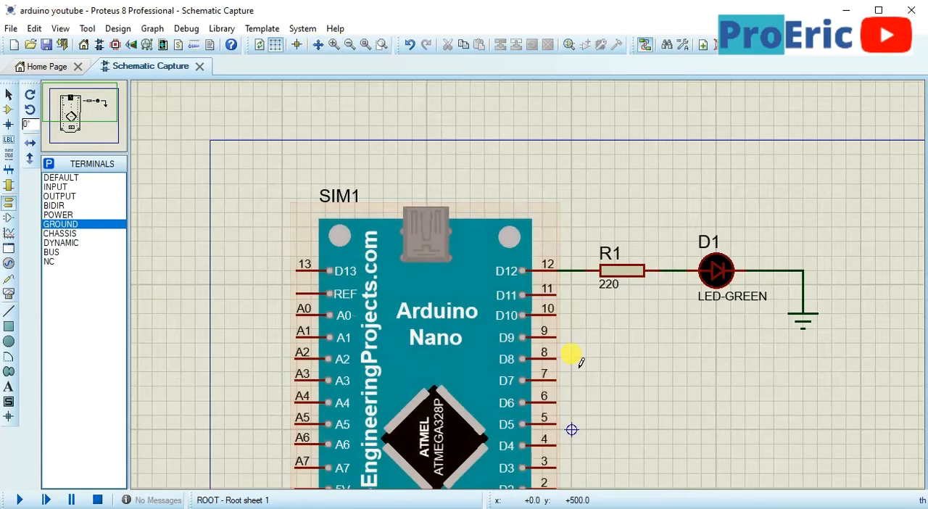
scroll(569, 354, down, 1)
scroll(559, 333, up, 1)
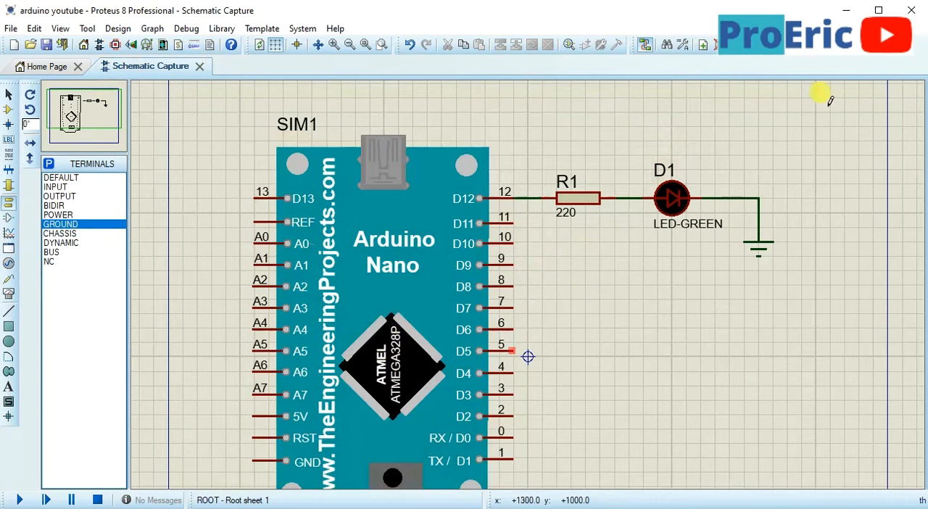
Switch to the Arduino IDE by launching it from the desktop, and move its window into the upper-left corner of the desktop
click(844, 10)
click(394, 162)
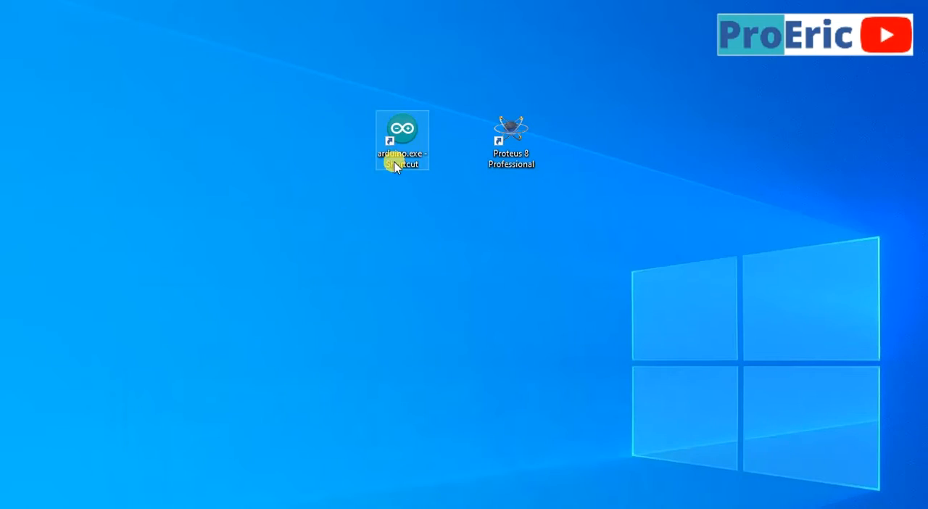
double_click(415, 137)
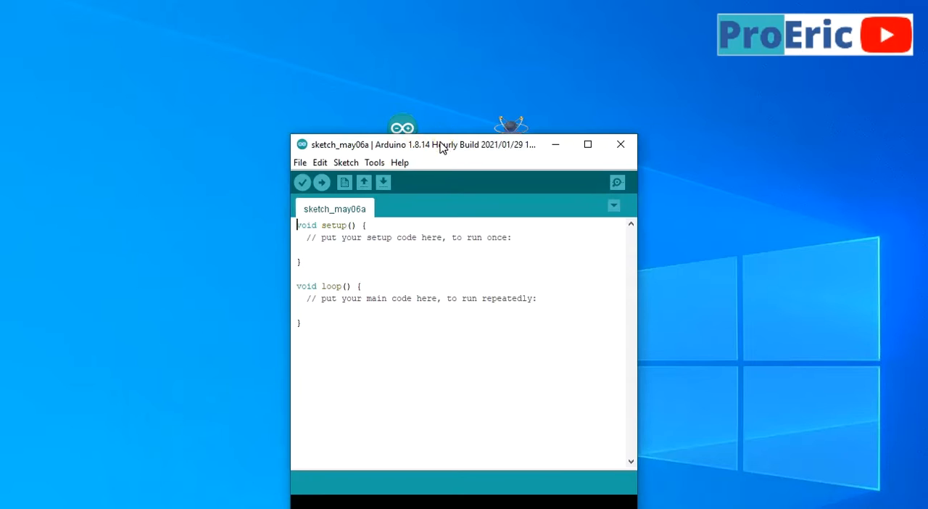
drag(441, 147, 156, 13)
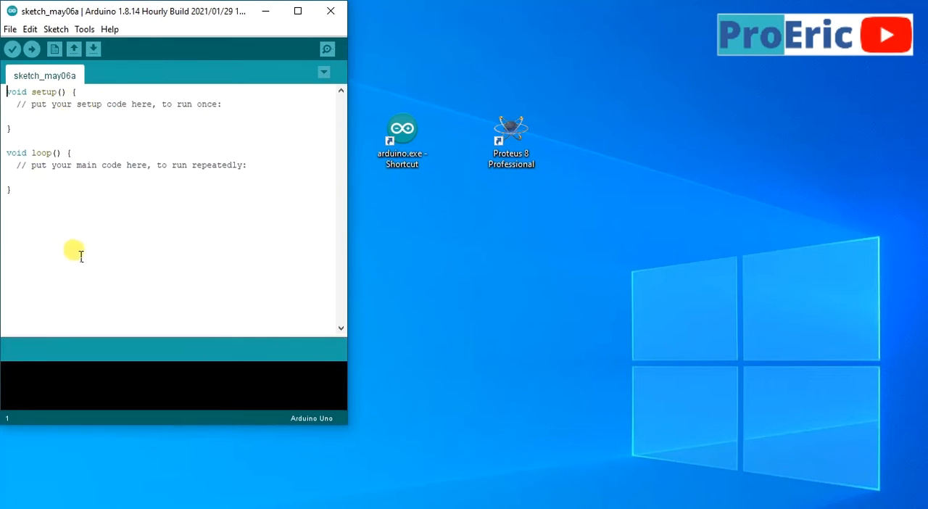
Select Arduino Uno as the sketch's target board
click(50, 30)
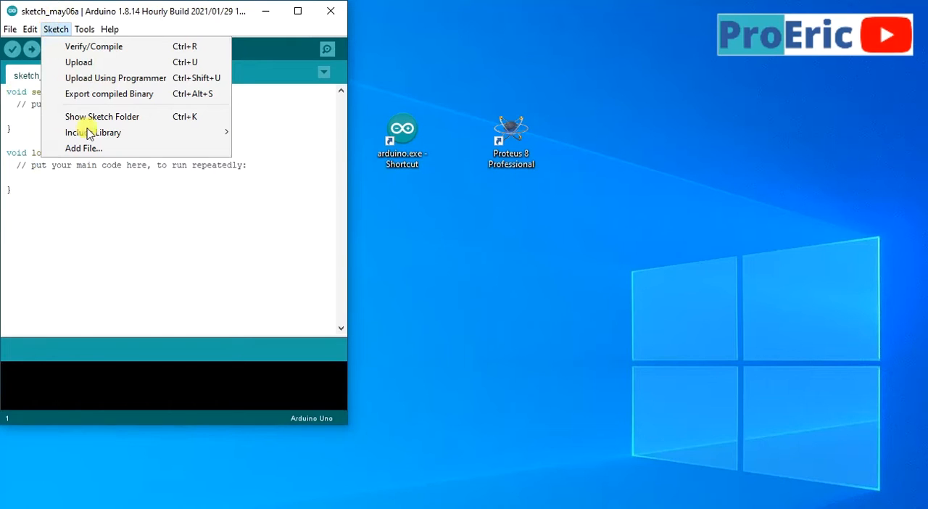
mouse_move(107, 137)
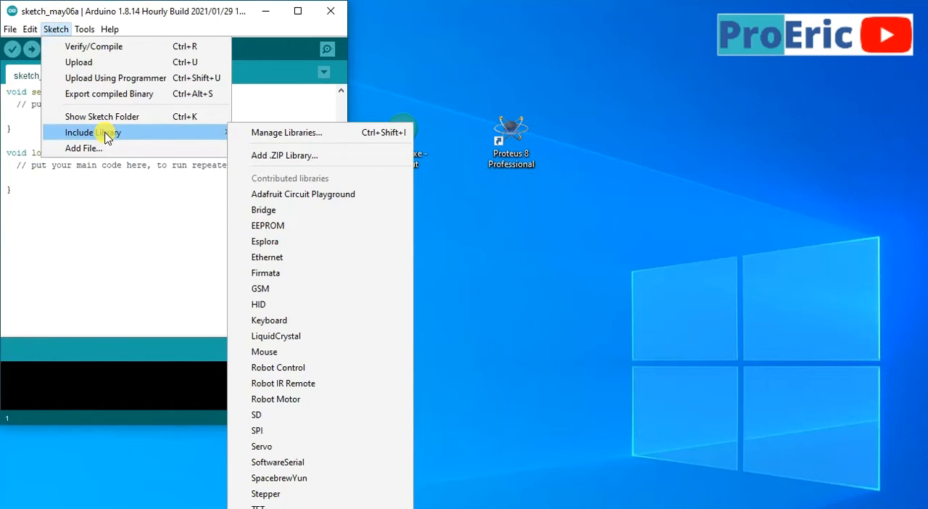
mouse_move(31, 32)
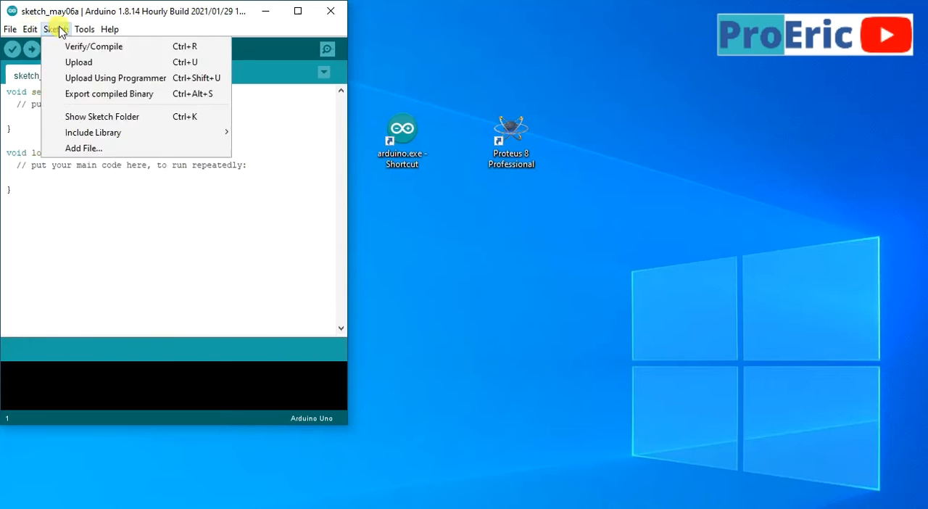
mouse_move(87, 32)
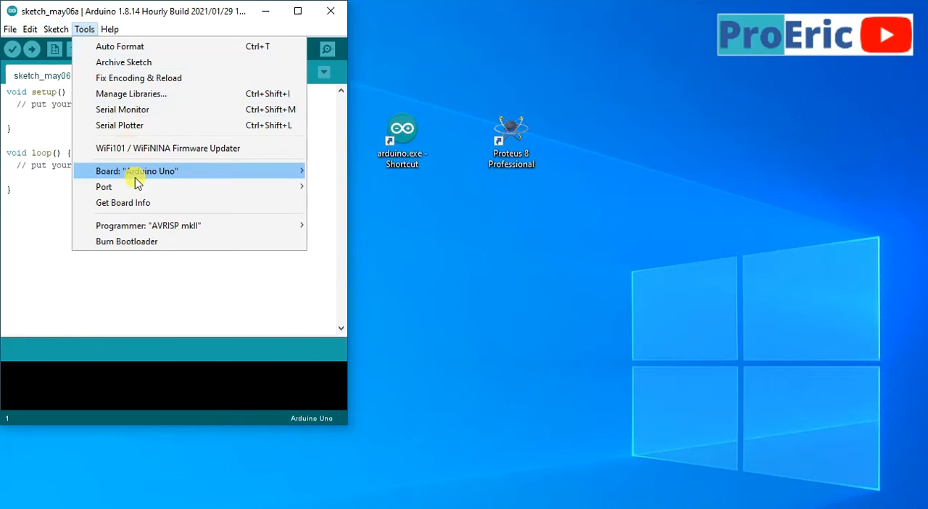
mouse_move(140, 176)
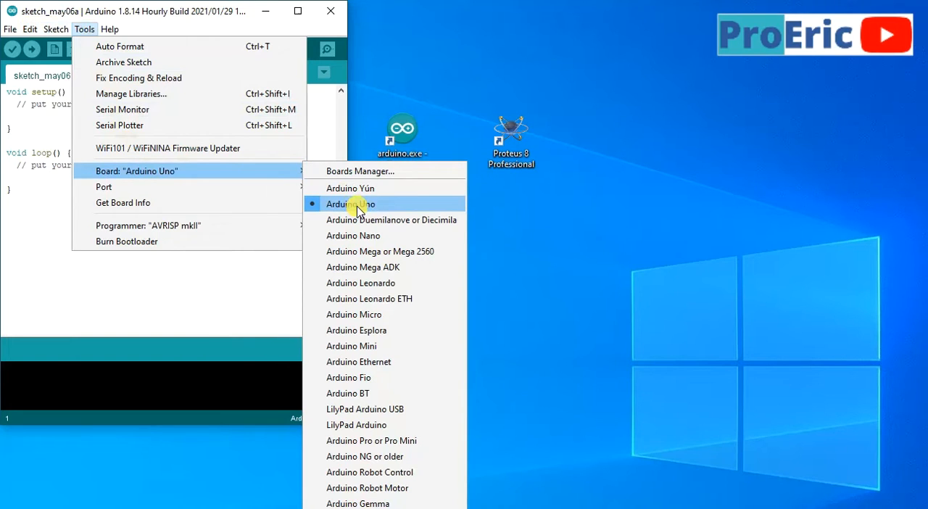
click(356, 207)
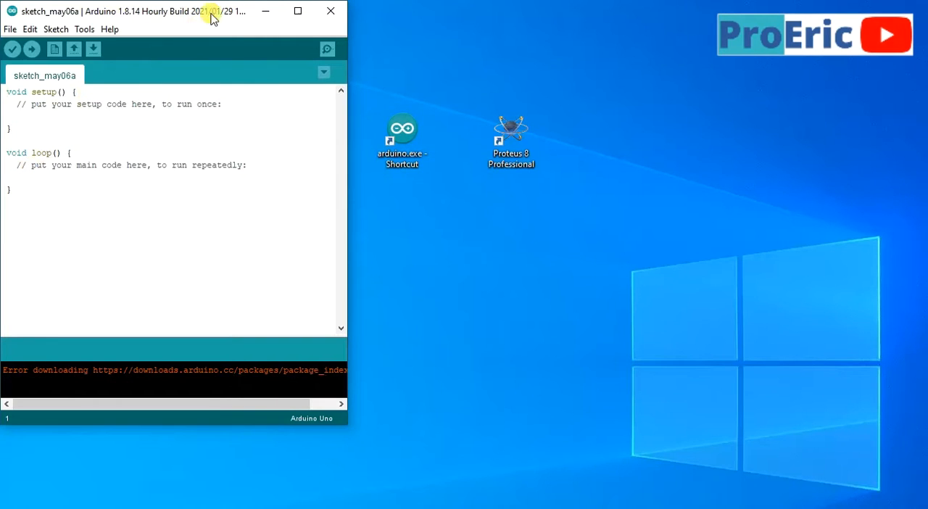
Add an indented, empty pinMode(); statement below the comment in the setup() function
click(532, 22)
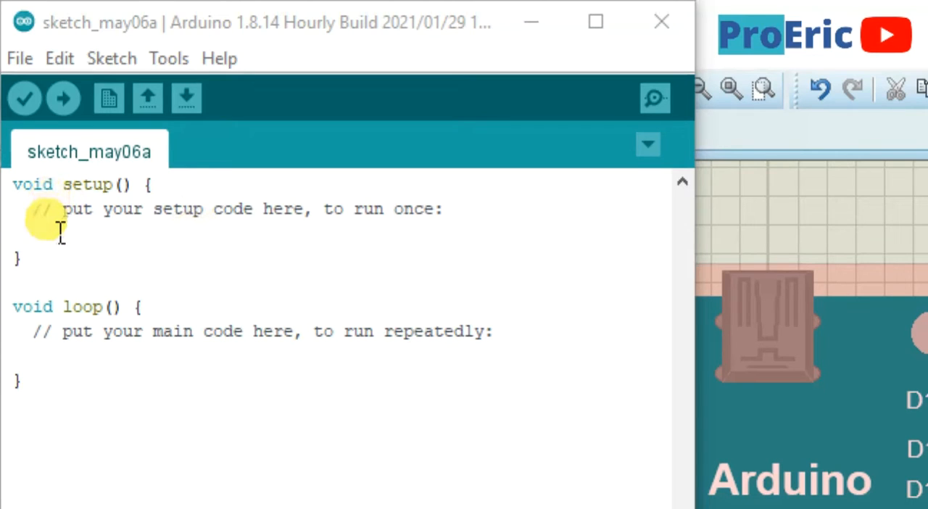
click(469, 216)
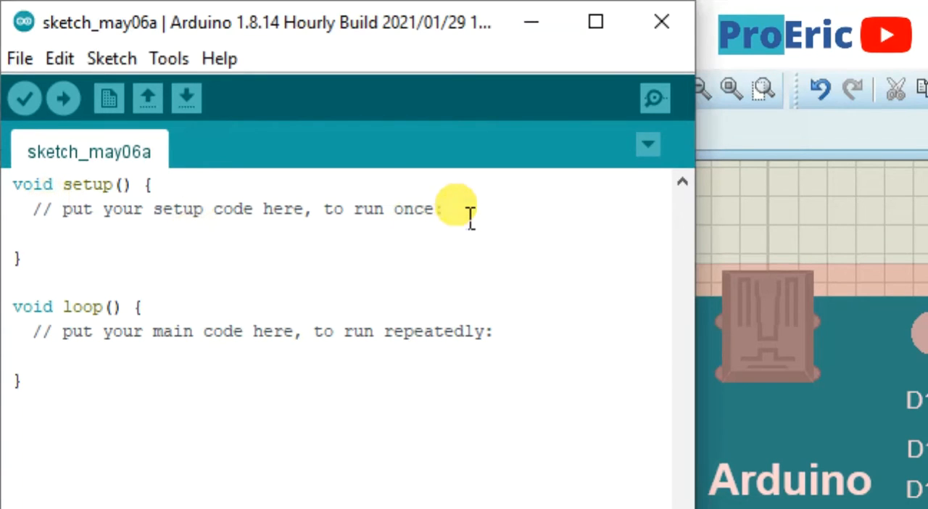
key(Return)
key(Return)
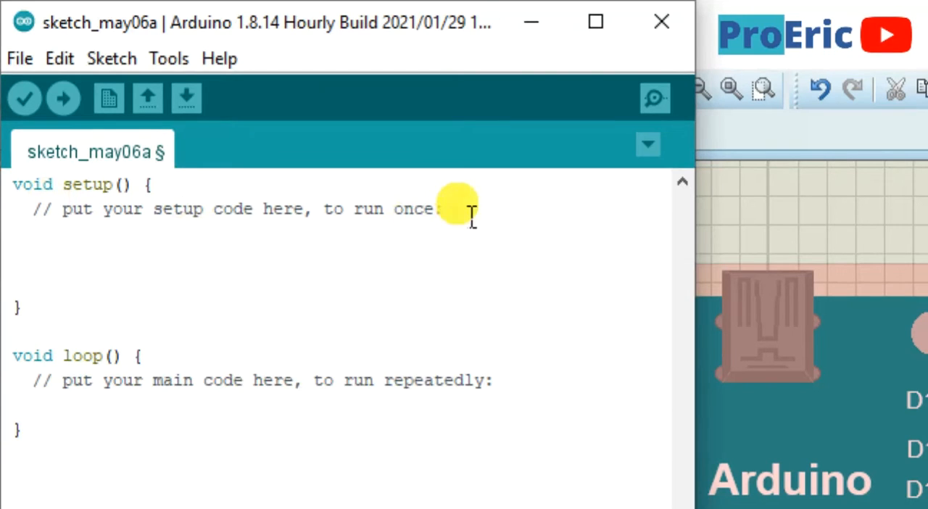
key(BackSpace)
key(BackSpace)
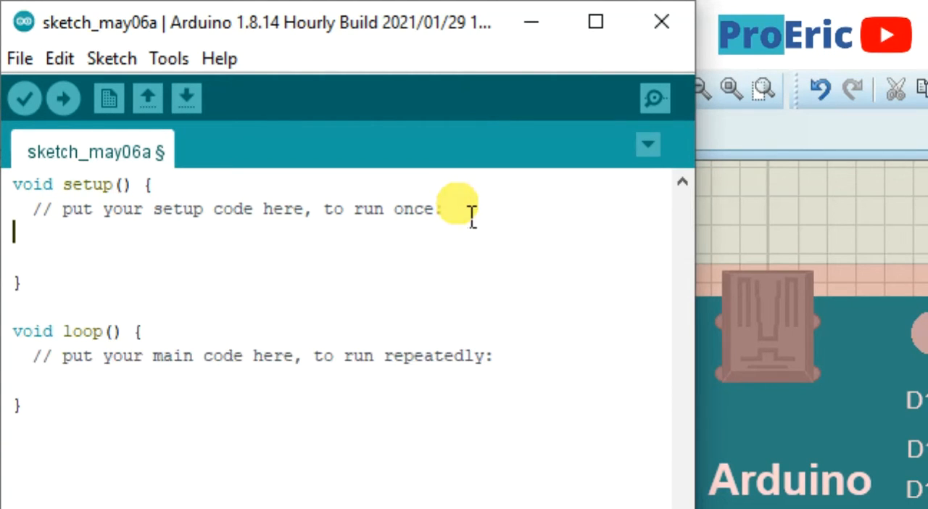
key(Tab)
text(pin)
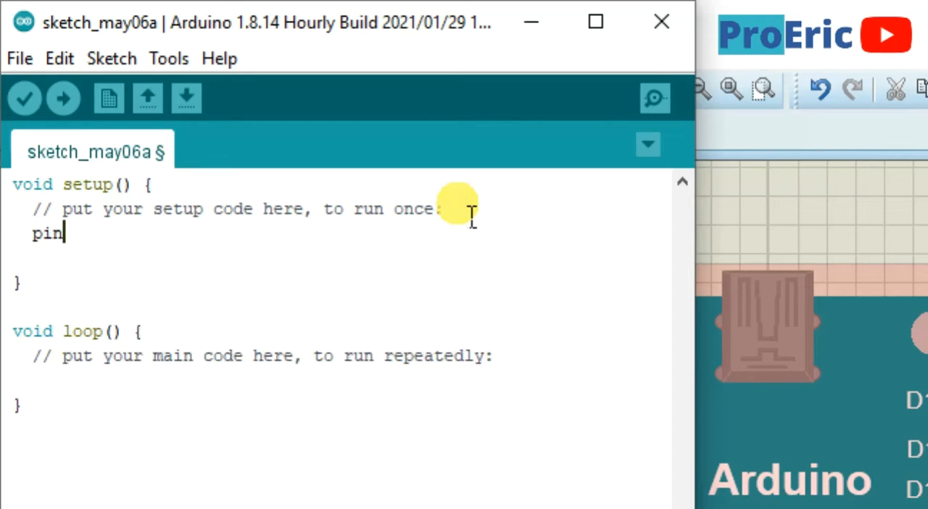
text(Mode)
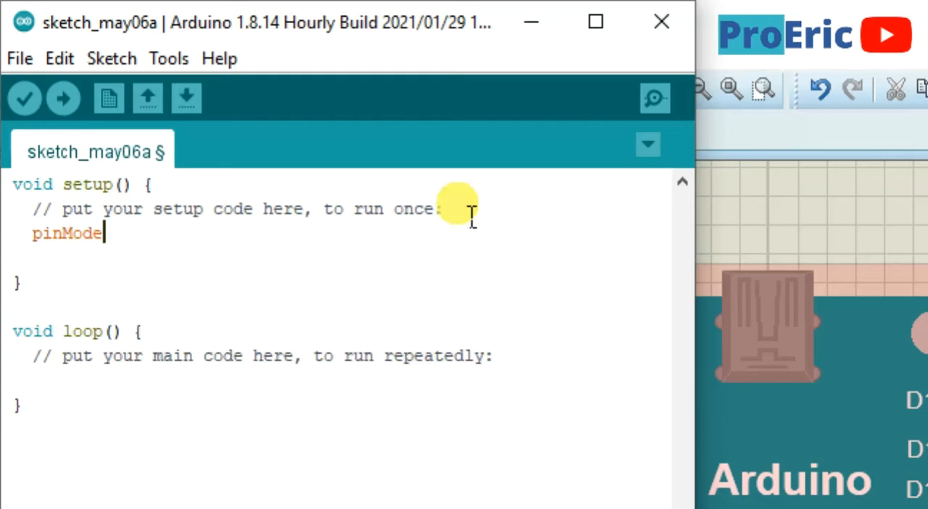
text(();)
Fill in the arguments of the pinMode call in setup() as 12,OUTPUT
key(Left)
key(Left)
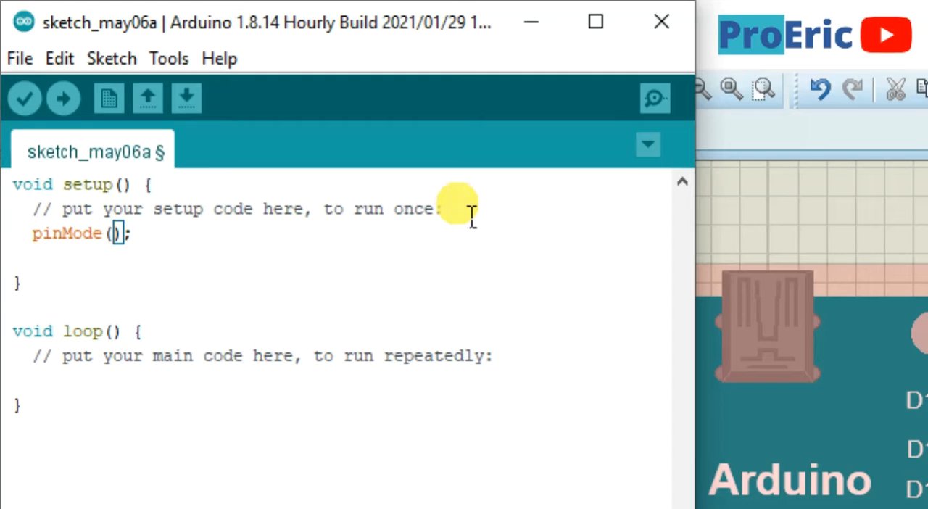
text(12)
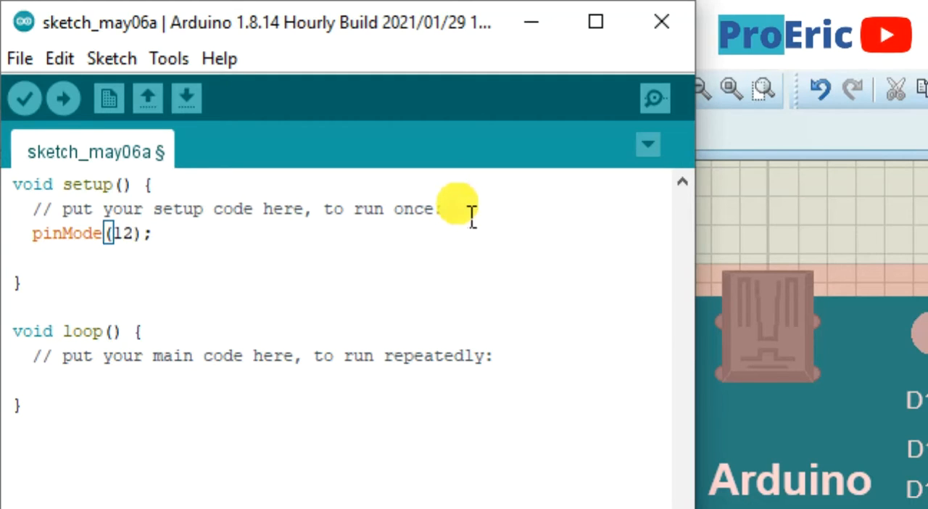
text(,)
text(OUTPU)
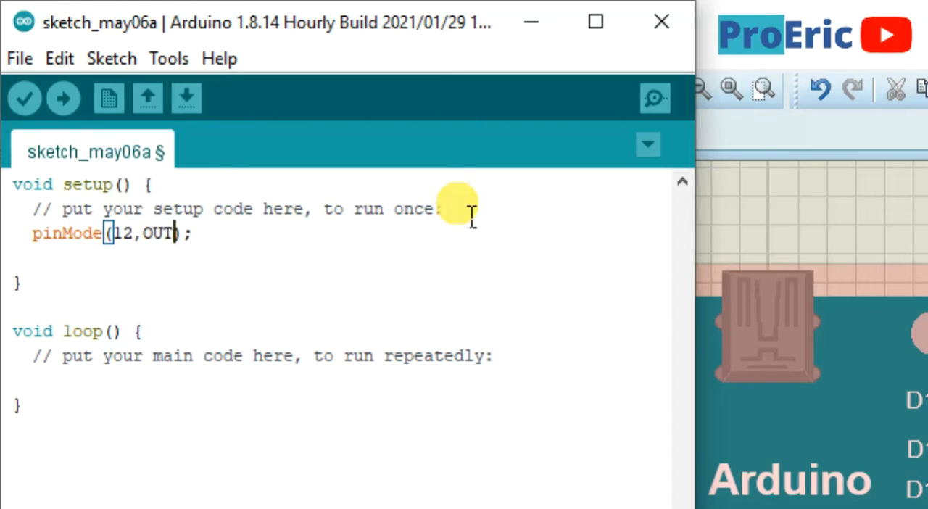
text(T)
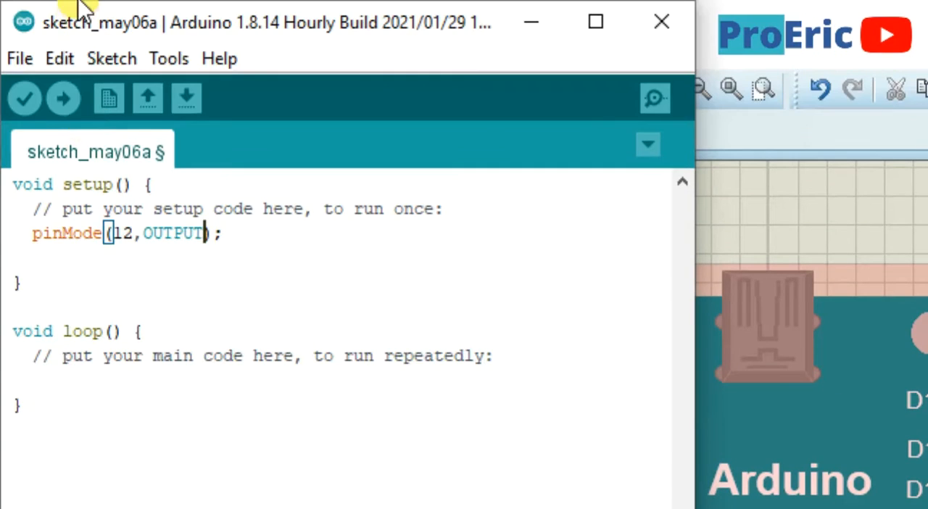
Add an indented, empty digitalWrite(); statement below the comment in the loop() function
click(69, 360)
click(72, 366)
key(Tab)
text(do)
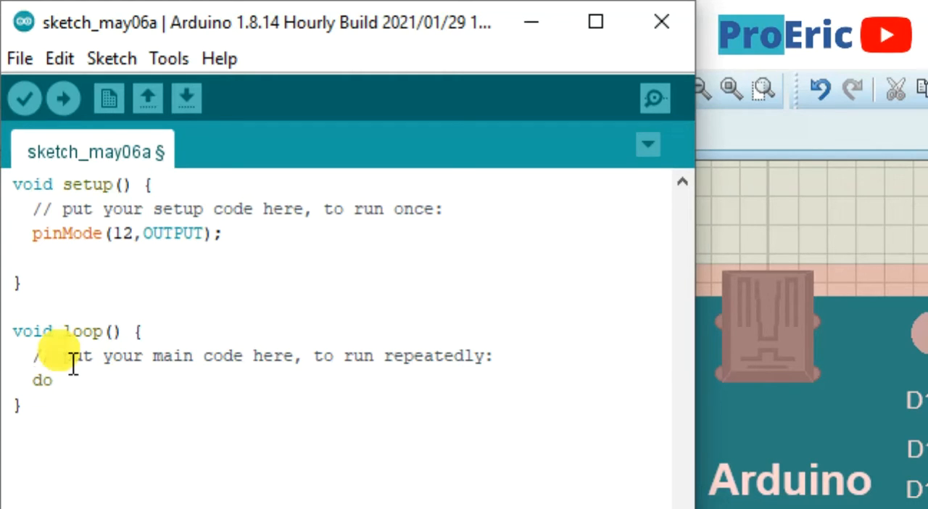
key(BackSpace)
text(igitalWrite)
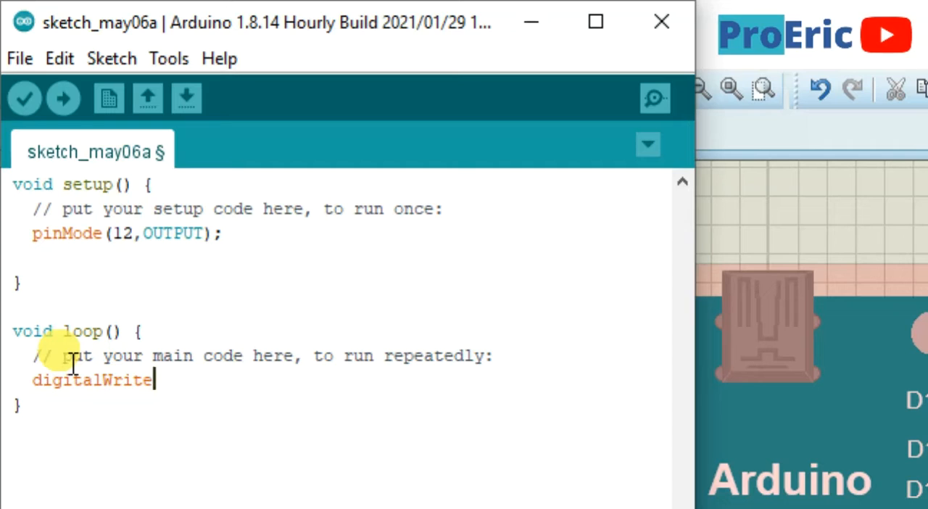
text(())
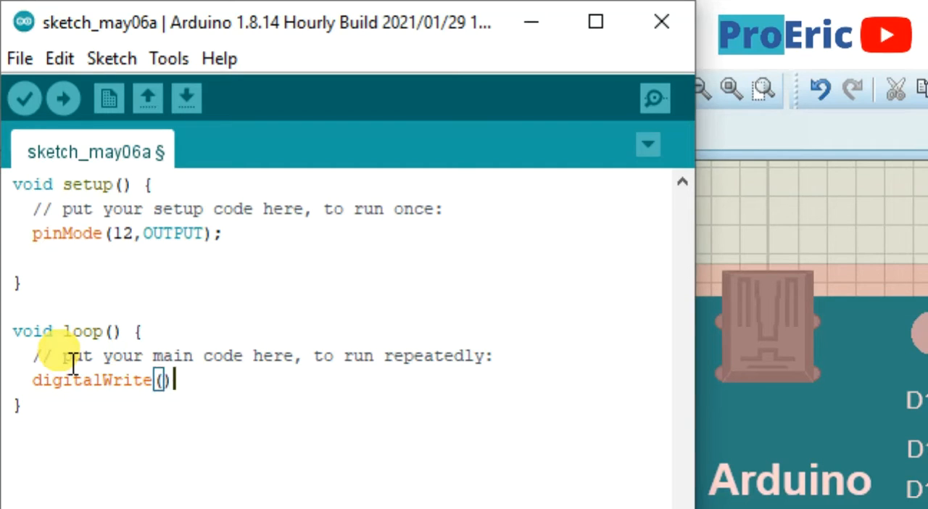
text(;)
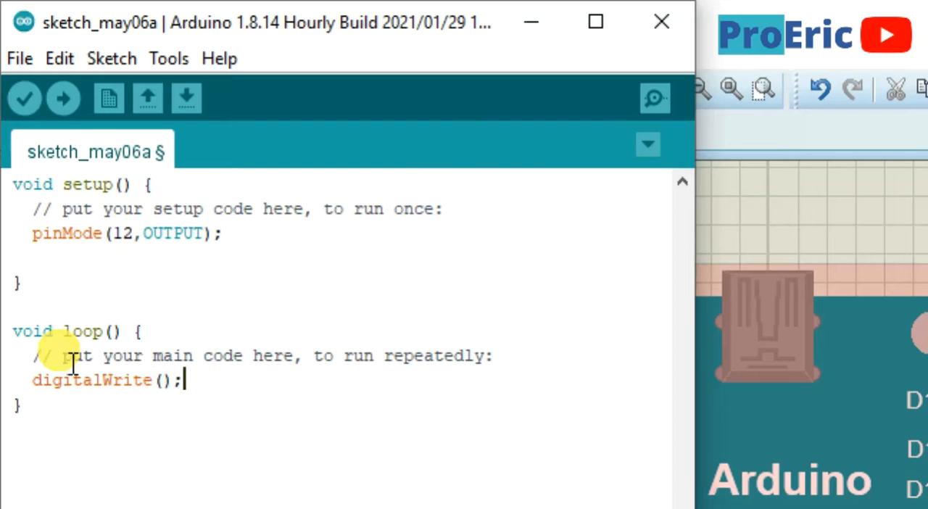
Fill in the arguments of the digitalWrite call in loop() as 12,HIGH
key(Left)
key(Left)
text(12)
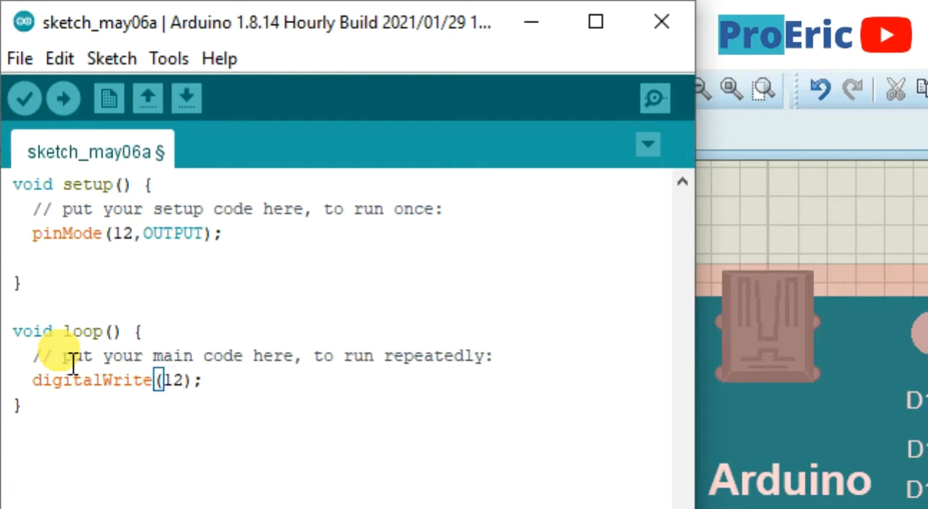
text(,)
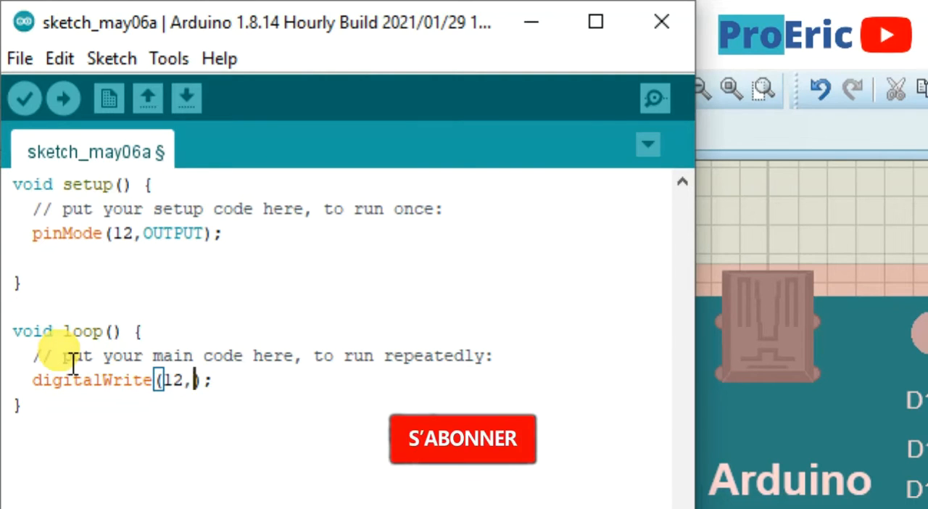
text(HI)
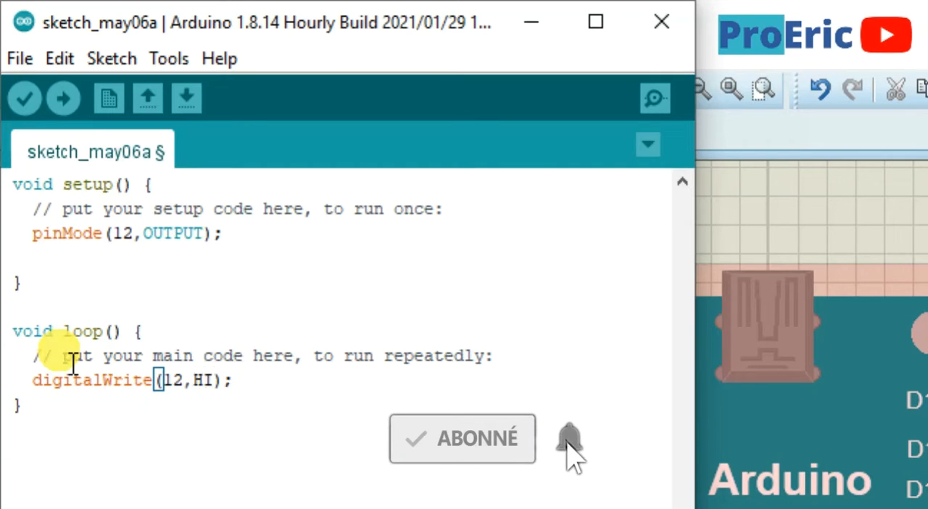
text(GH)
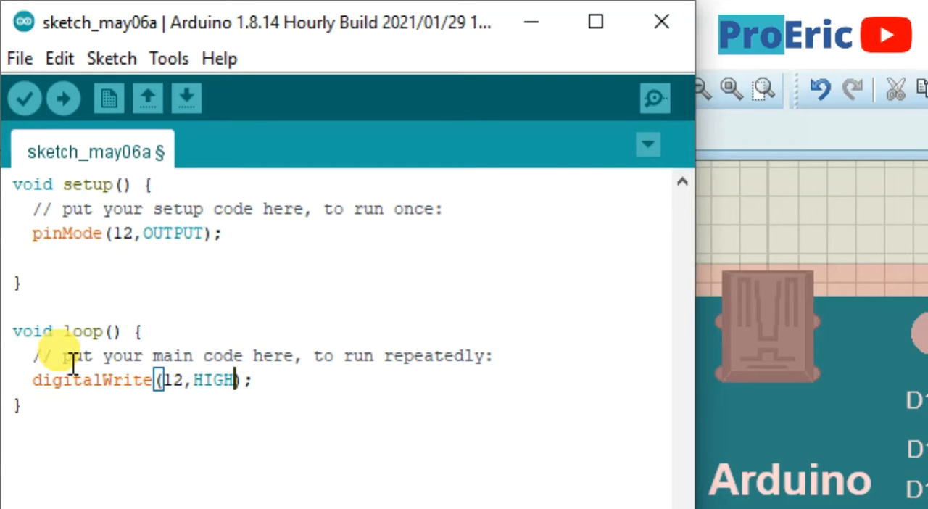
Replace the state argument of the digitalWrite call in loop() with LOW
key(BackSpace)
key(BackSpace)
key(BackSpace)
key(BackSpace)
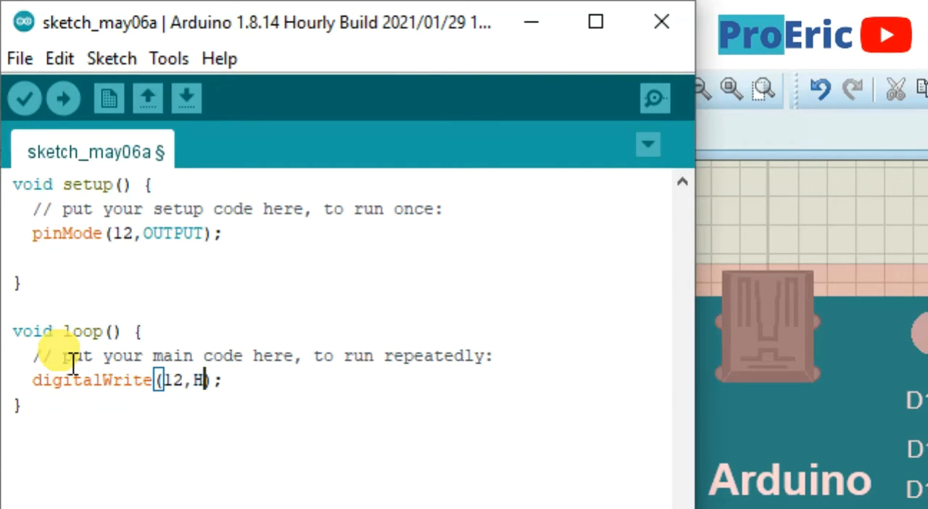
text(LO)
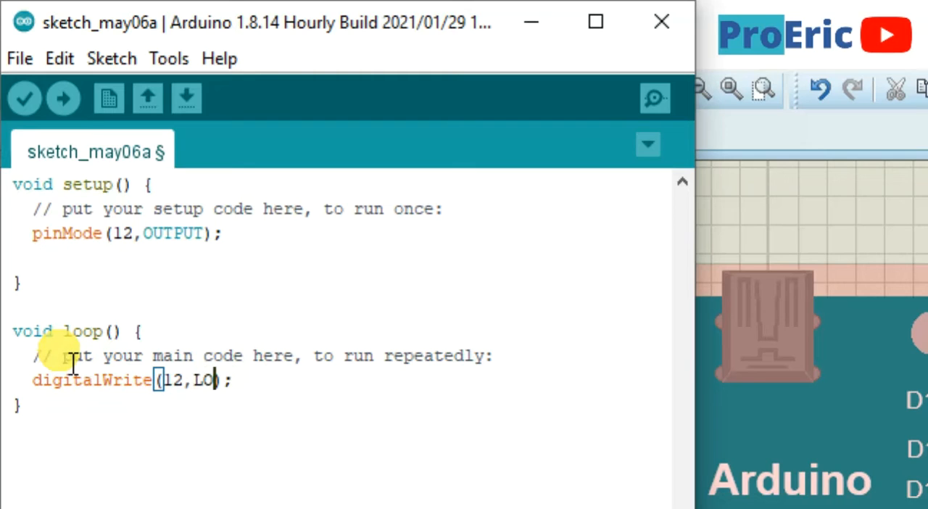
text(W)
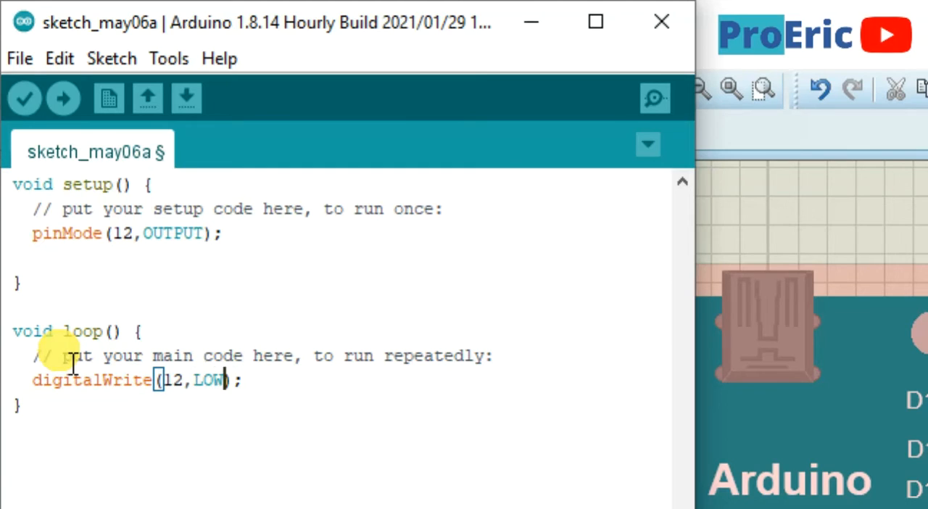
Set the state argument of the digitalWrite call in loop() back to HIGH
key(BackSpace)
key(BackSpace)
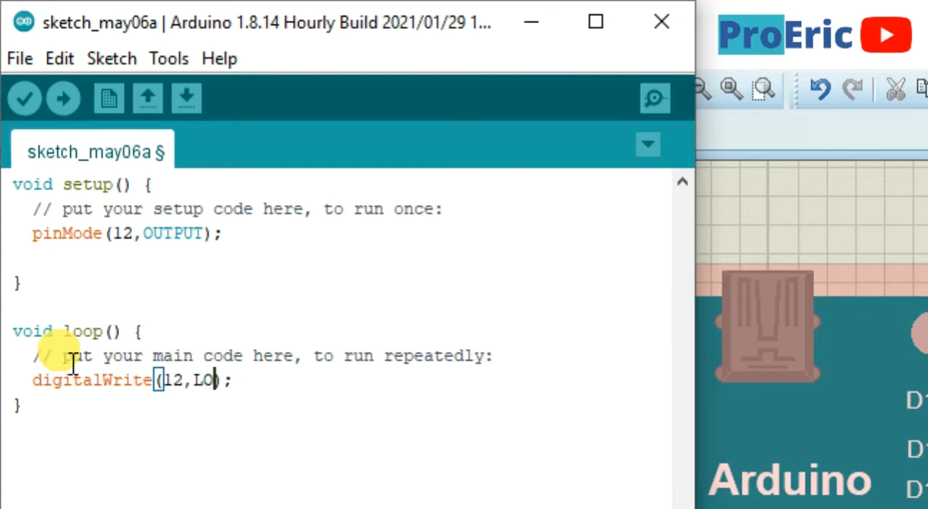
key(ctrl+z)
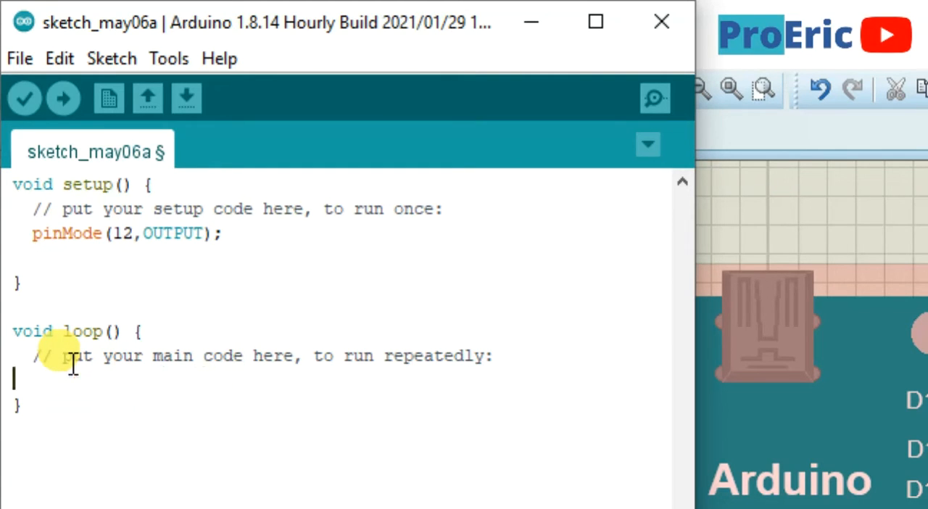
key(ctrl+y)
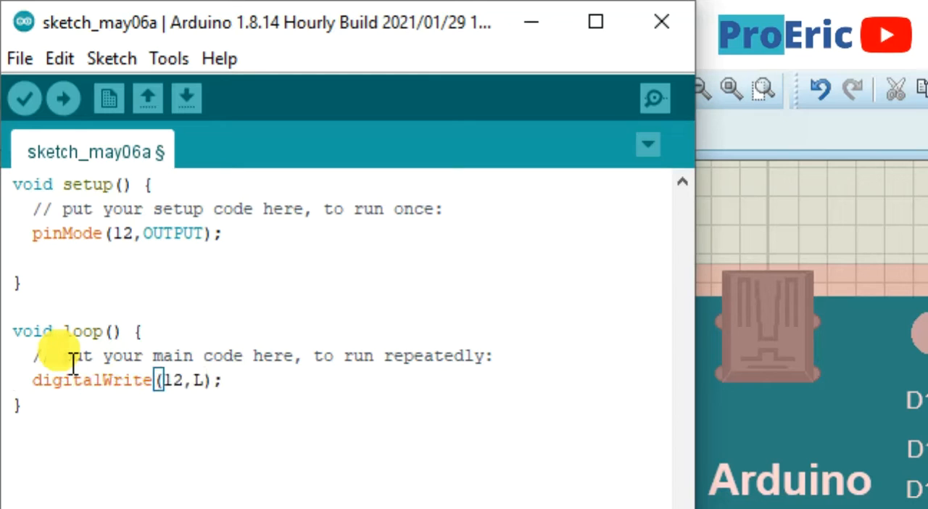
key(BackSpace)
text(HIGH)
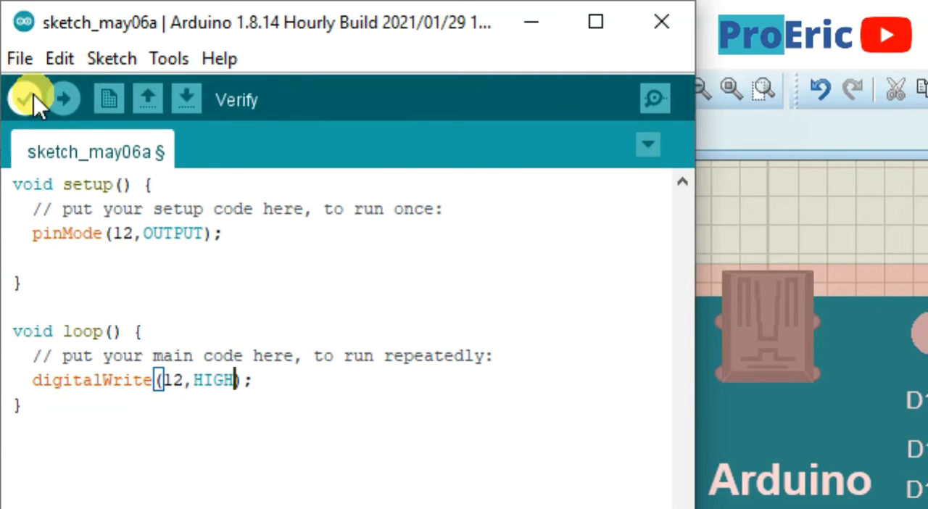
Start saving the sketch and browse to the Arduino Youtube folder on the Desktop as its location
key(ctrl+s)
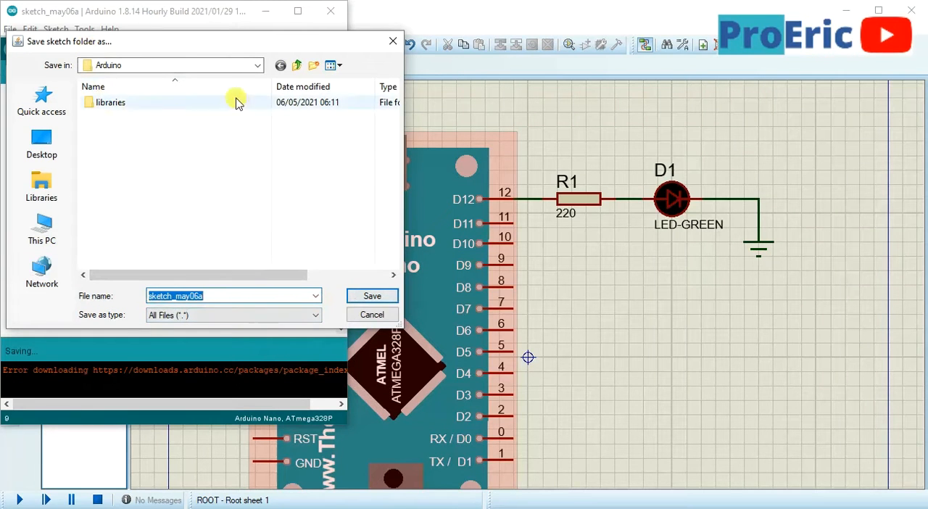
click(41, 144)
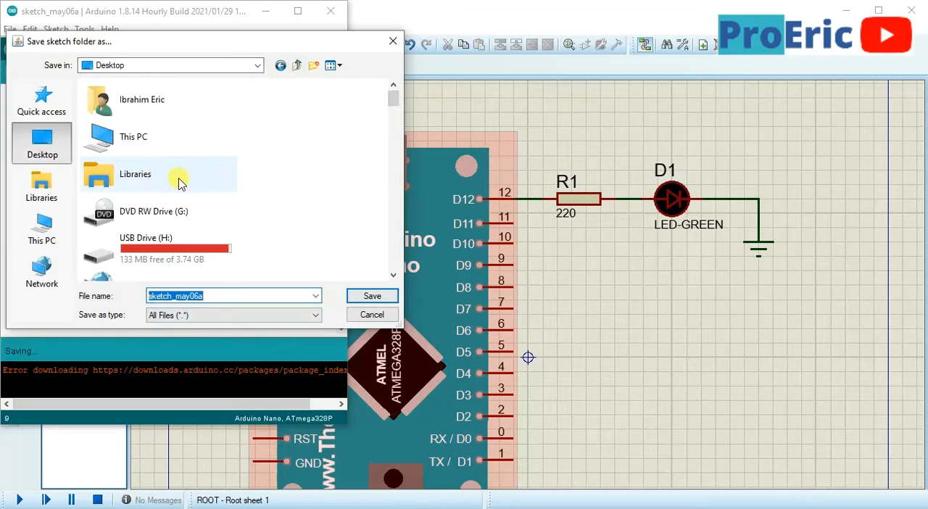
scroll(182, 181, down, 10)
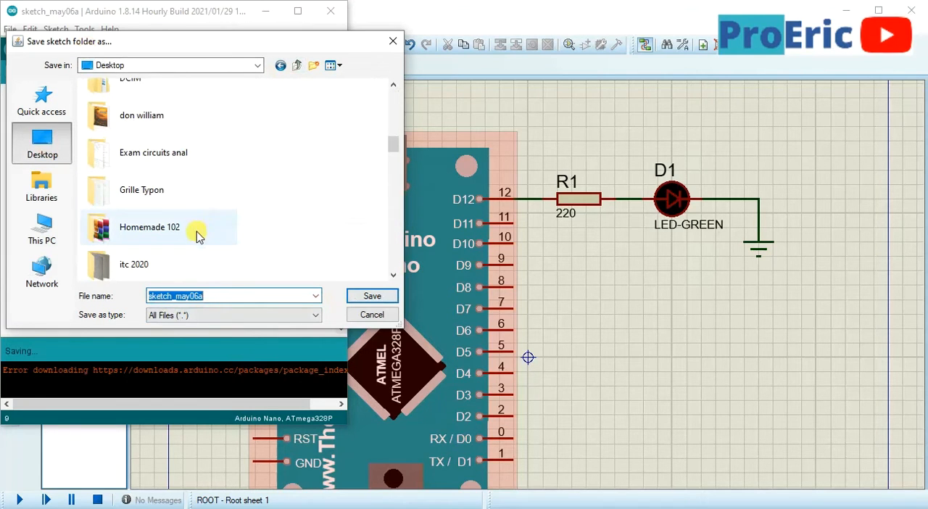
click(190, 247)
key(a)
key(a)
key(a)
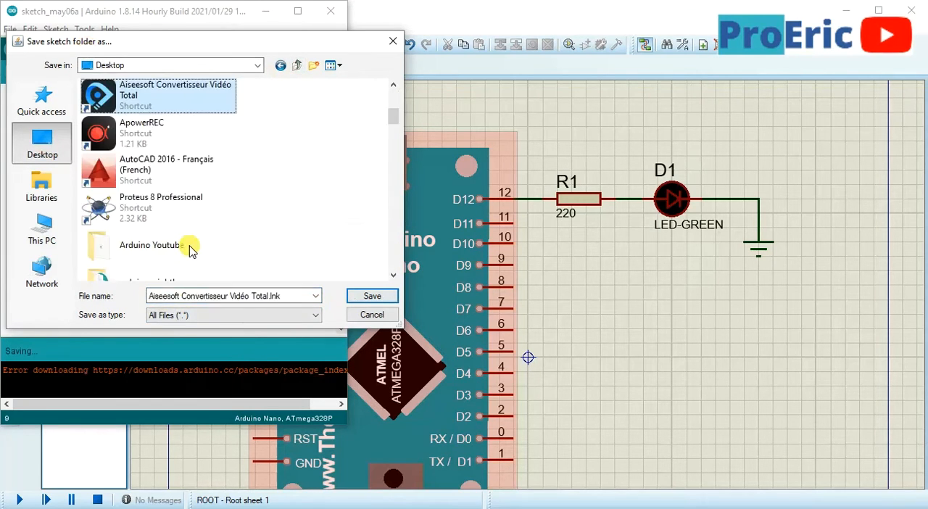
key(a)
key(a)
key(a)
key(a)
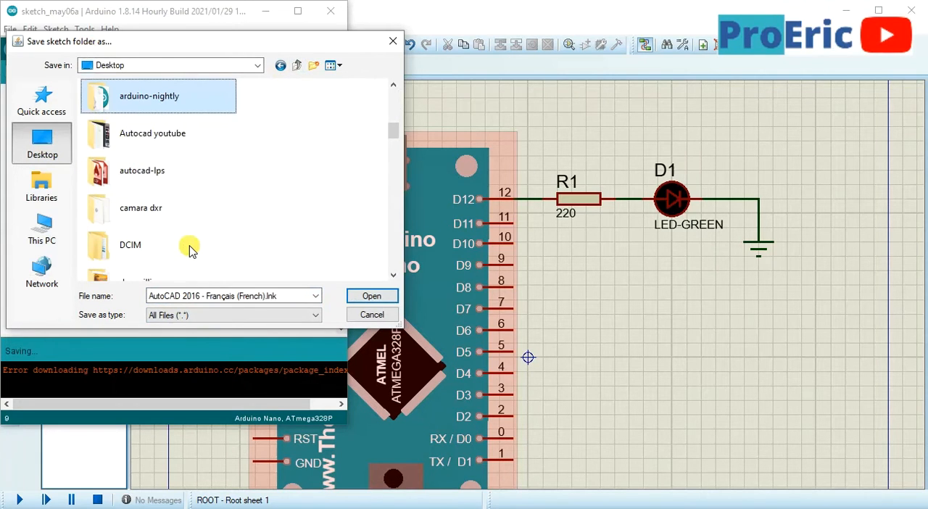
key(a)
key(a)
key(a)
key(a)
key(a)
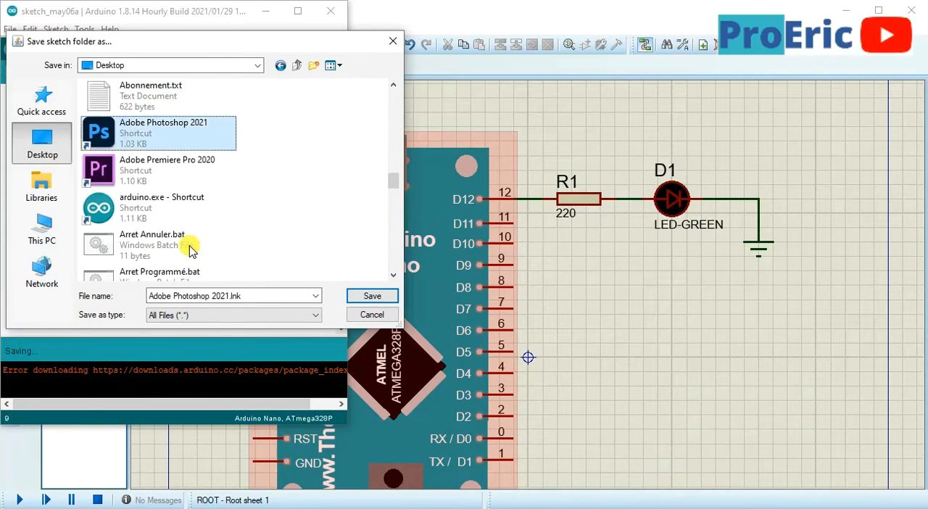
key(a)
key(a)
key(a)
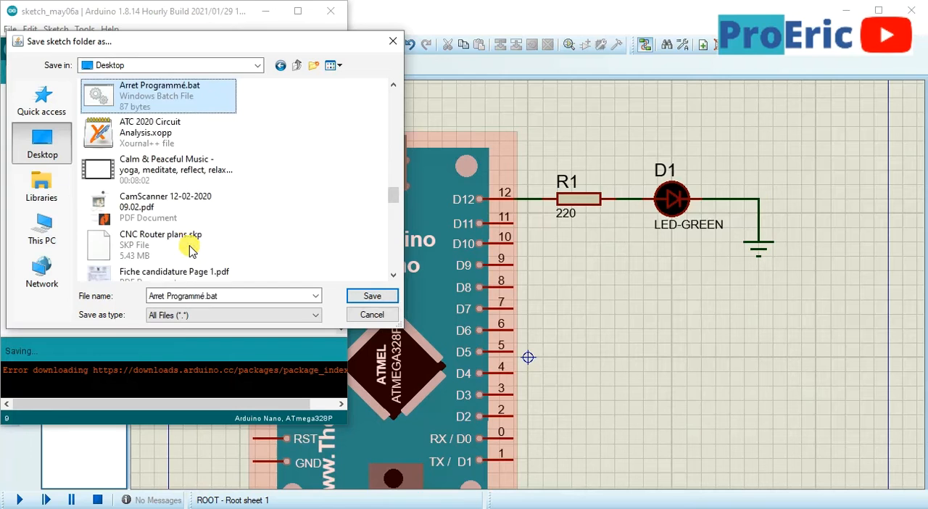
key(a)
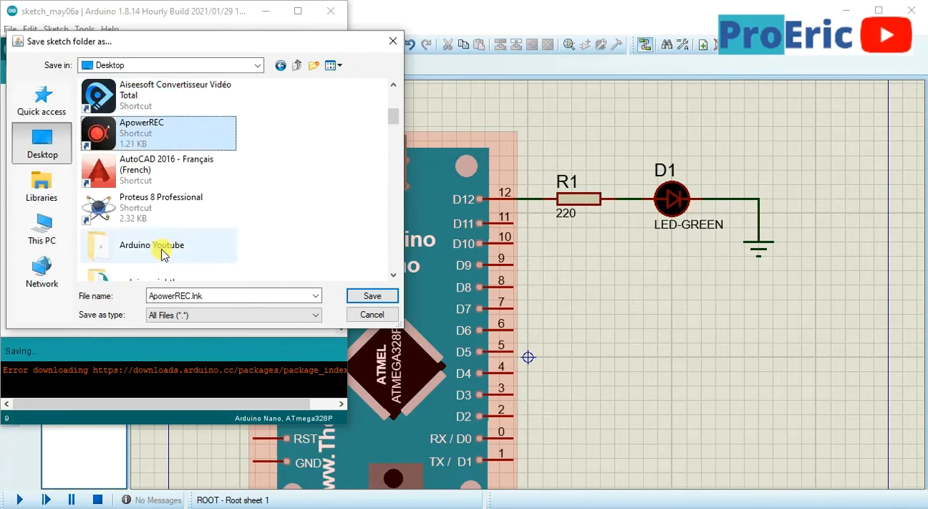
double_click(190, 248)
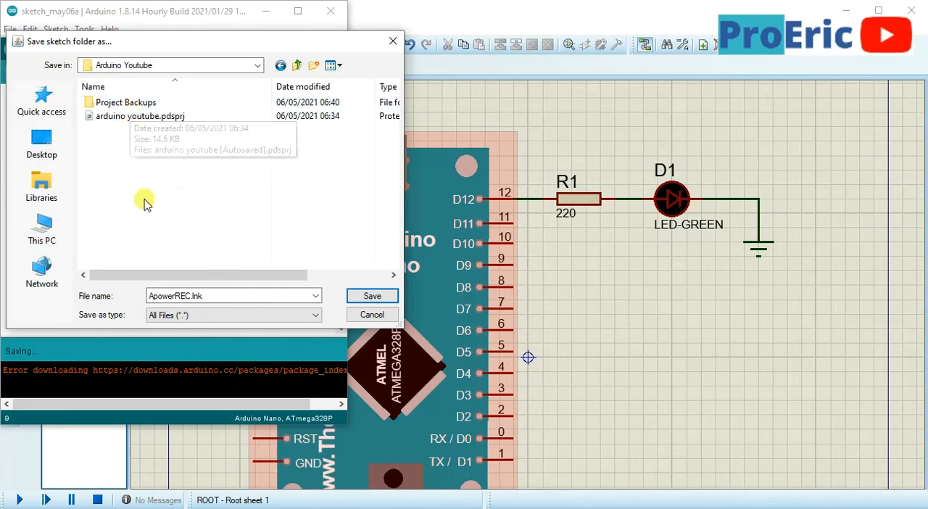
Save the sketch under the name Programme and export its compiled binary
double_click(219, 297)
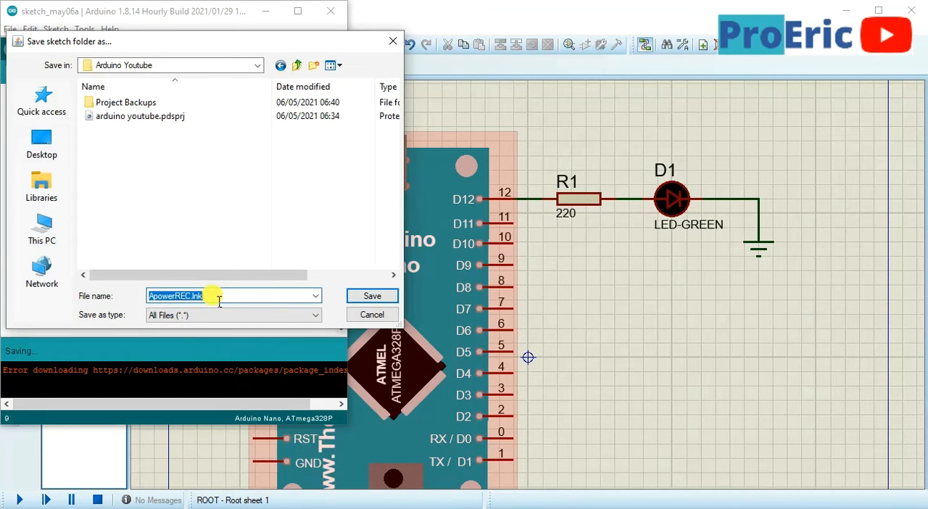
text(Programme)
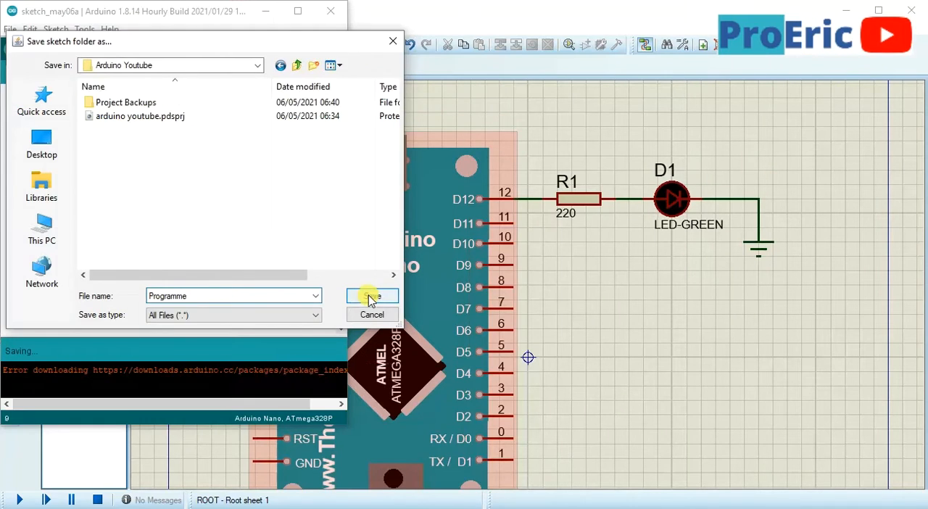
click(371, 297)
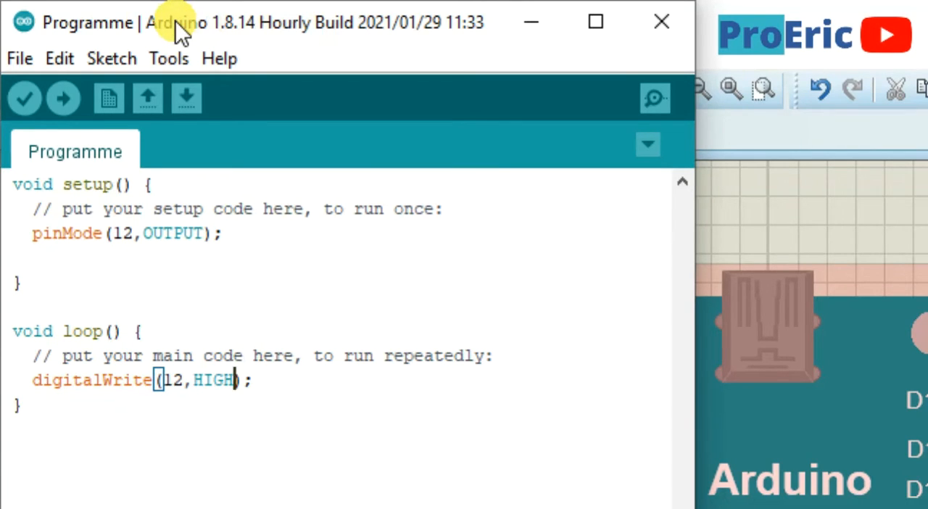
click(115, 62)
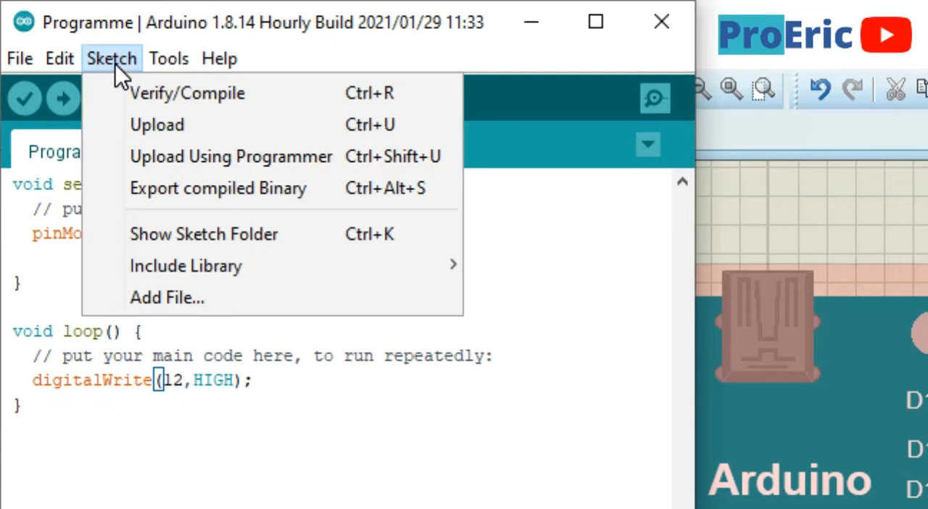
click(162, 194)
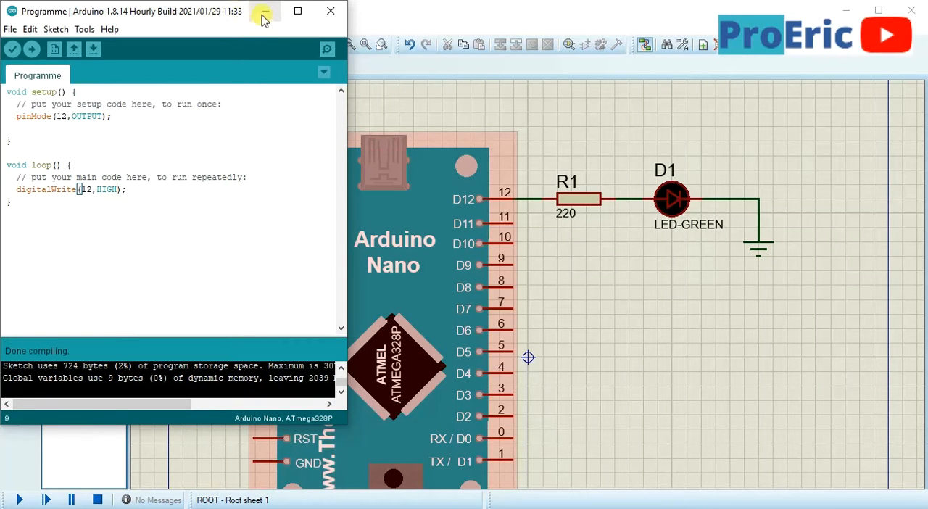
Minimize the open programs and open the Programme folder inside the desktop's Arduino Youtube folder
click(264, 13)
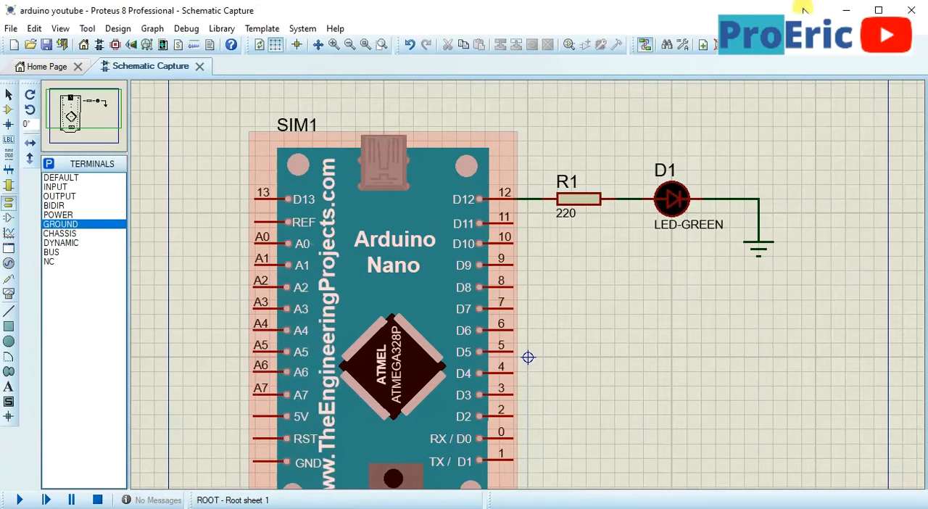
click(846, 11)
drag(29, 500, 203, 155)
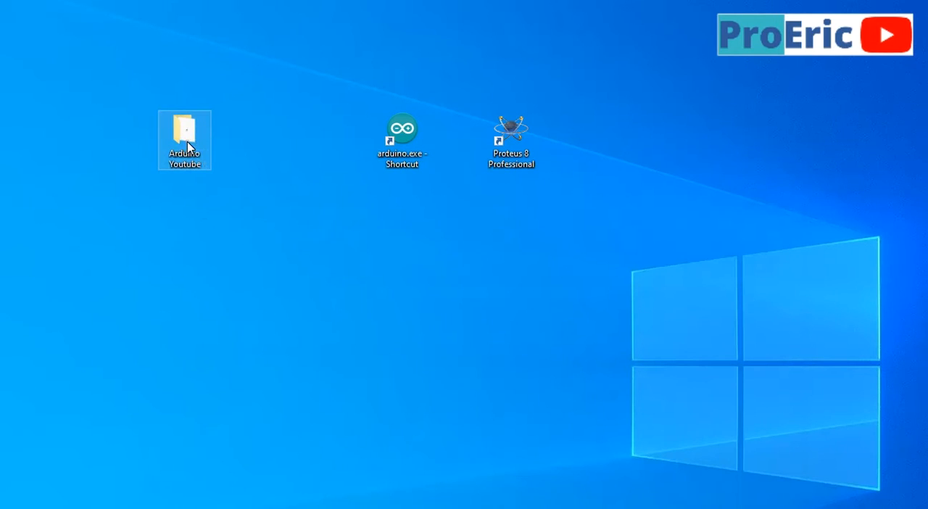
double_click(199, 150)
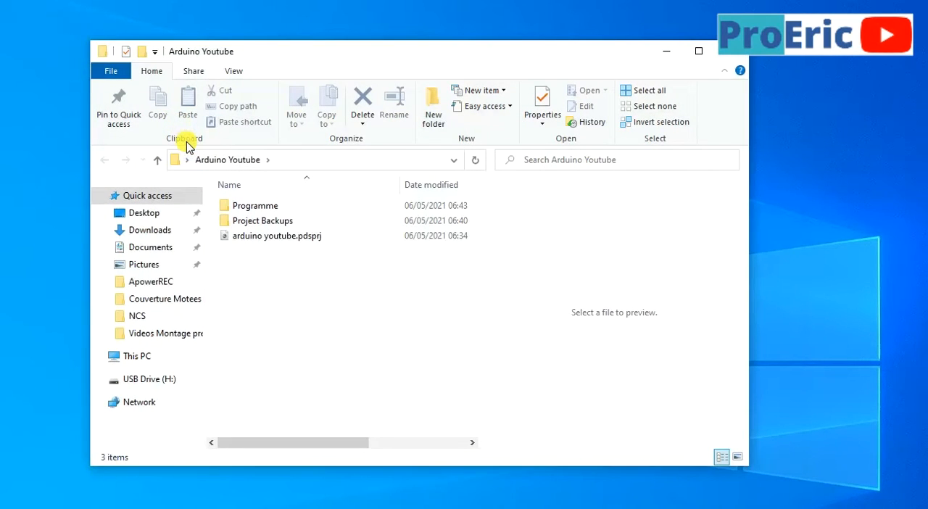
drag(307, 54, 222, 22)
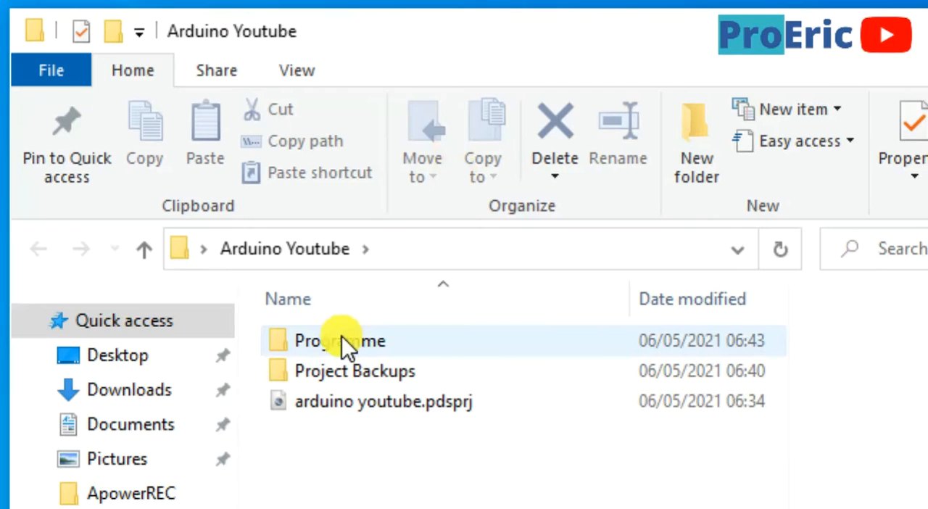
double_click(347, 346)
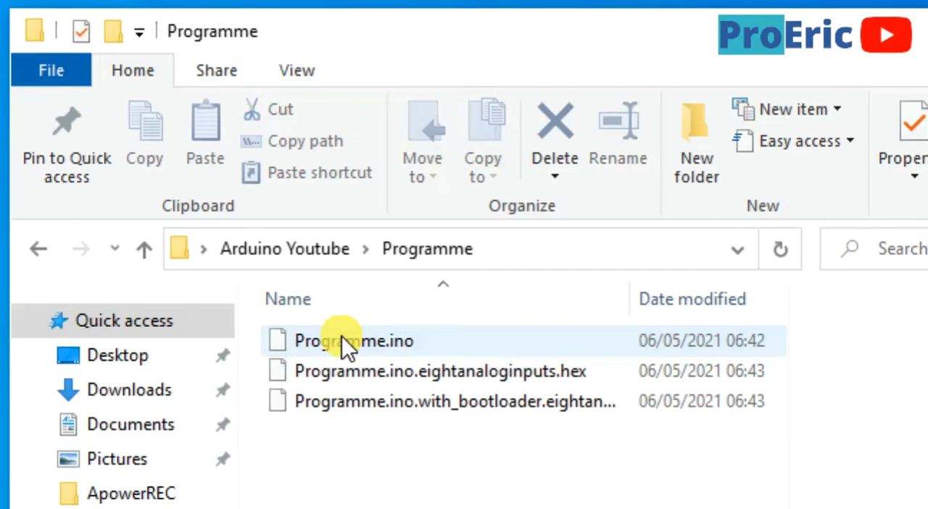
Examine the sketch and exported hex files with their full names shown, and close the folder window
click(346, 346)
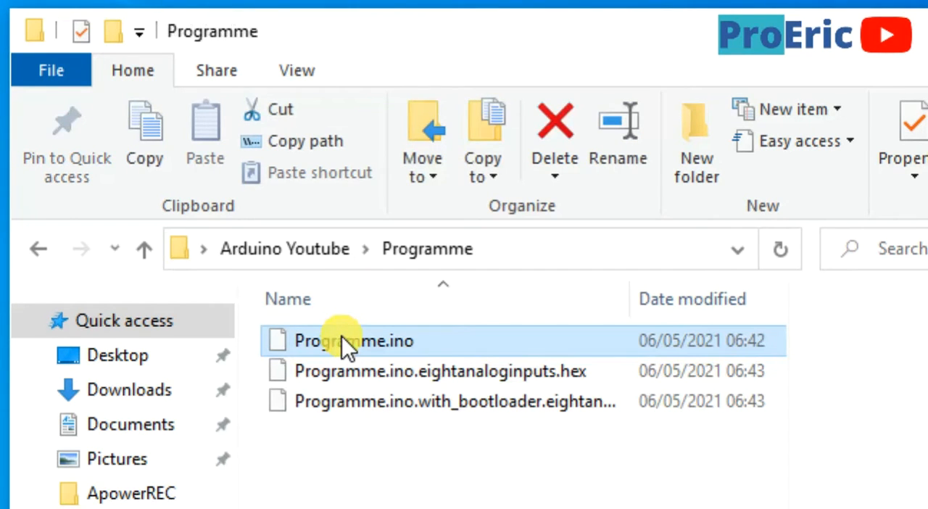
click(373, 378)
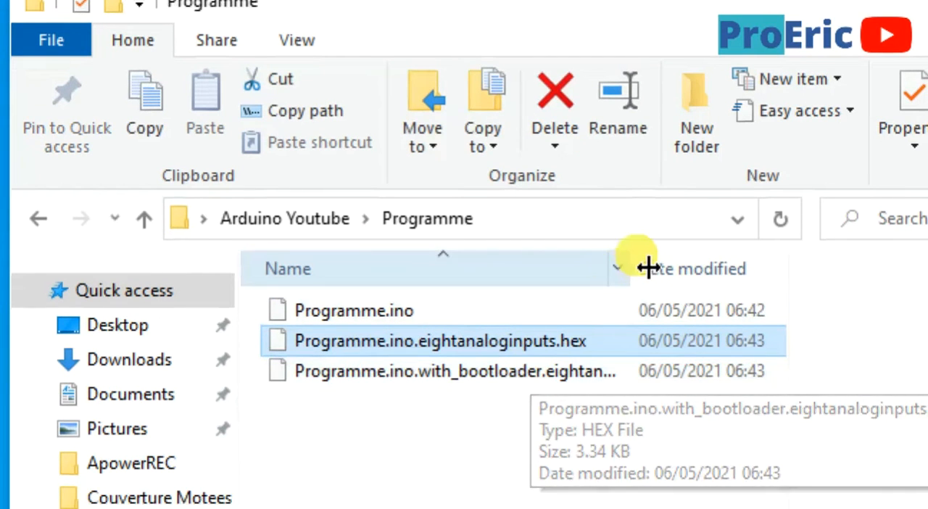
drag(645, 269, 758, 279)
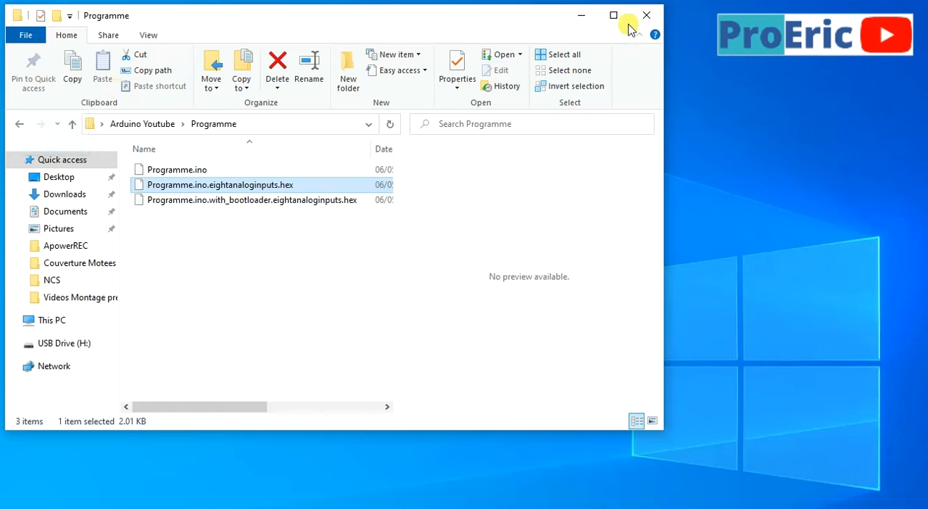
click(635, 22)
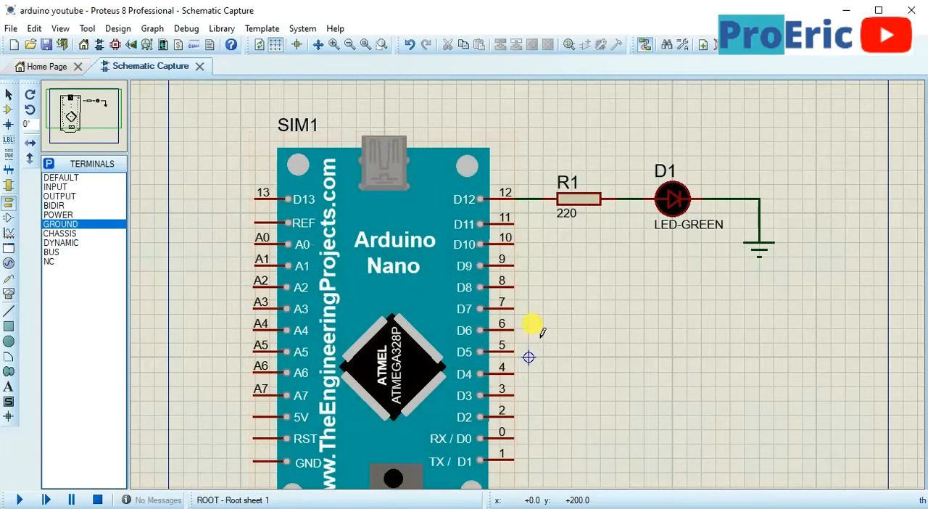
drag(532, 327, 528, 275)
middle_click(528, 275)
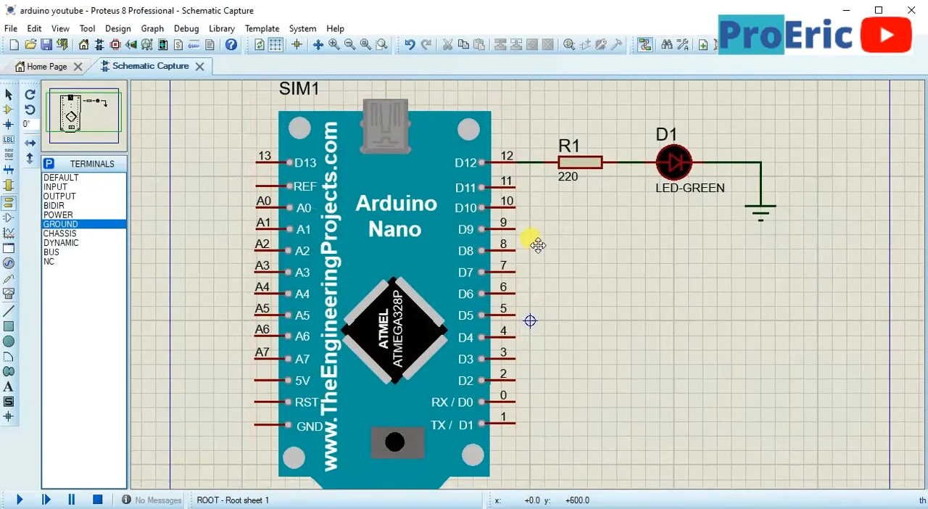
Assign Programme.ino.eightanaloginputs.hex from the Programme folder as the Arduino Nano's program file and accept the component changes
scroll(533, 261, up, 3)
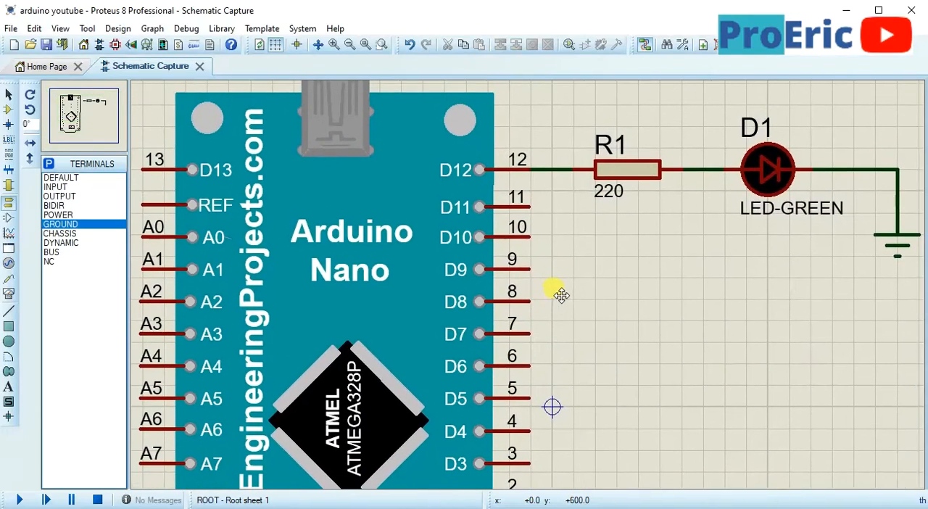
click(562, 295)
middle_click(553, 302)
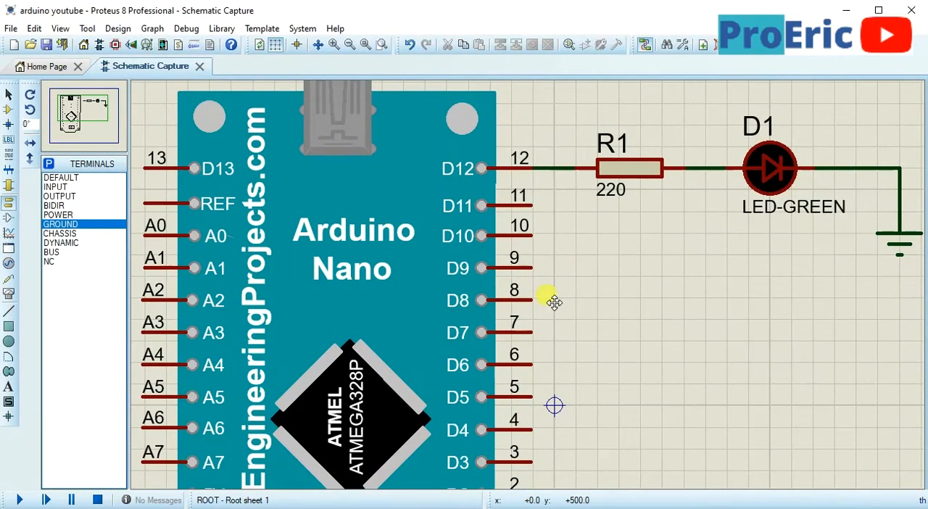
click(540, 296)
double_click(377, 319)
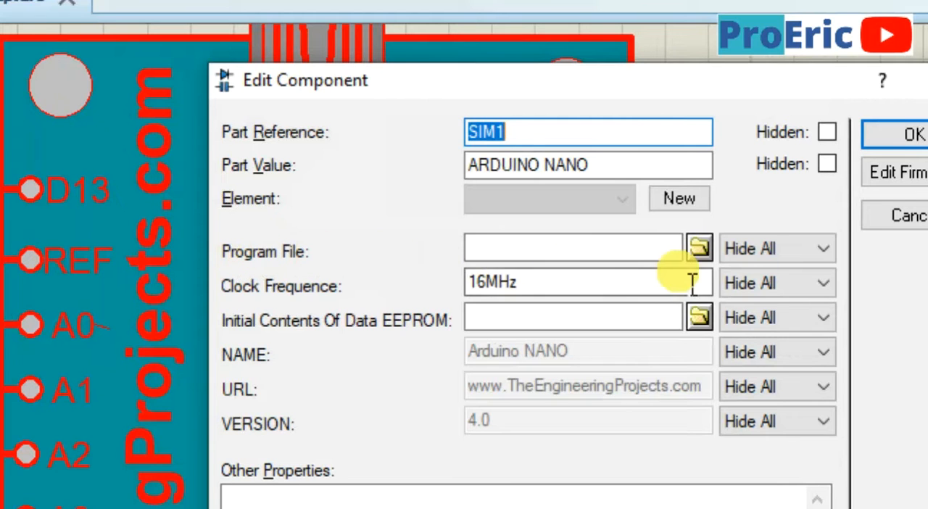
click(697, 248)
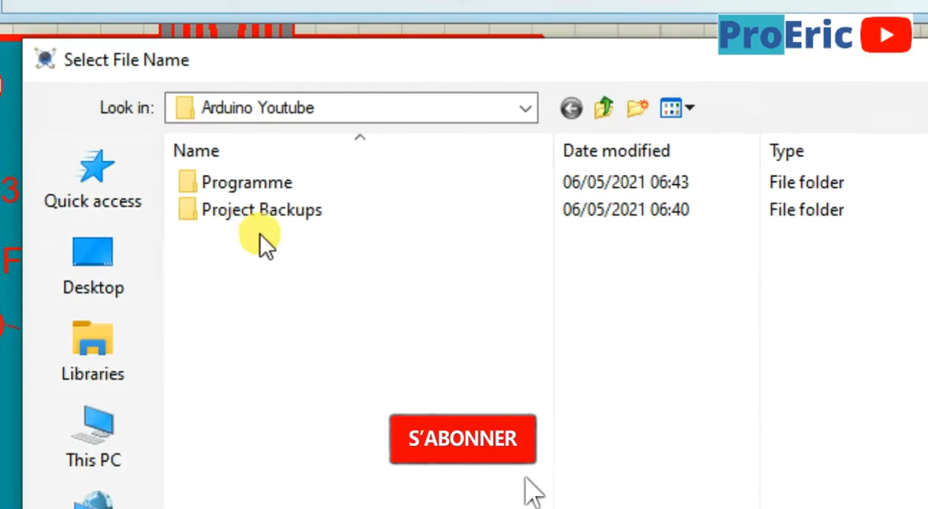
double_click(271, 183)
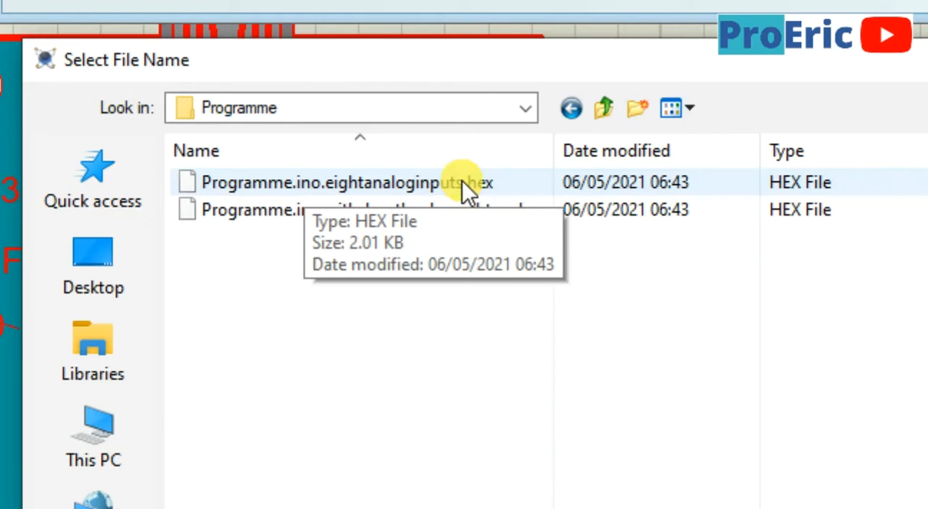
click(462, 182)
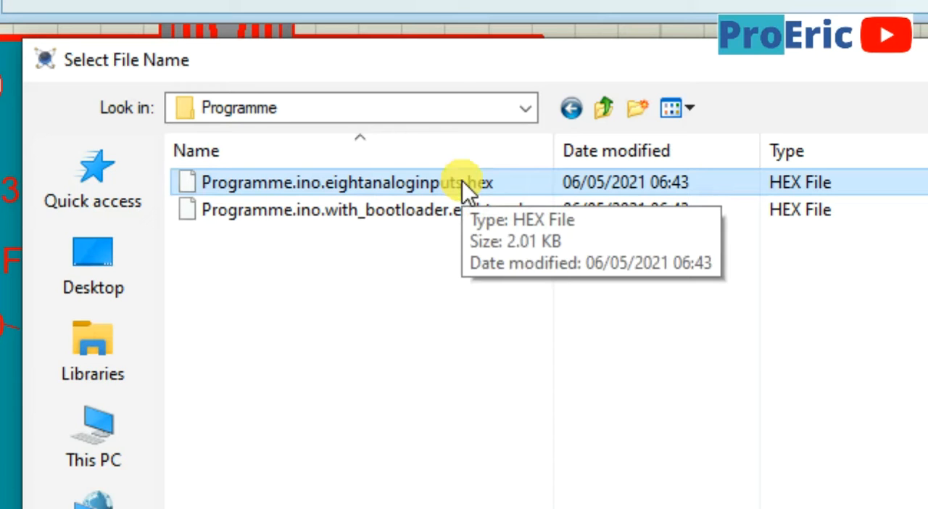
double_click(462, 182)
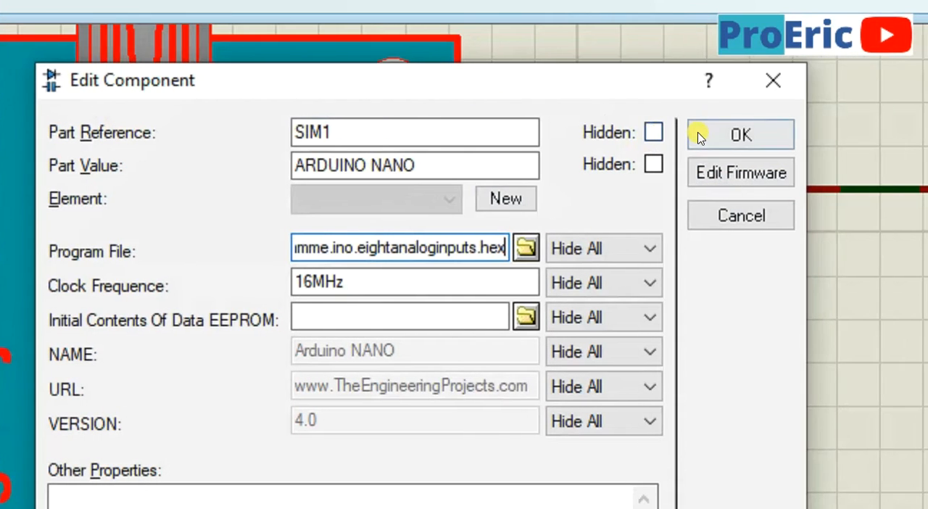
click(698, 136)
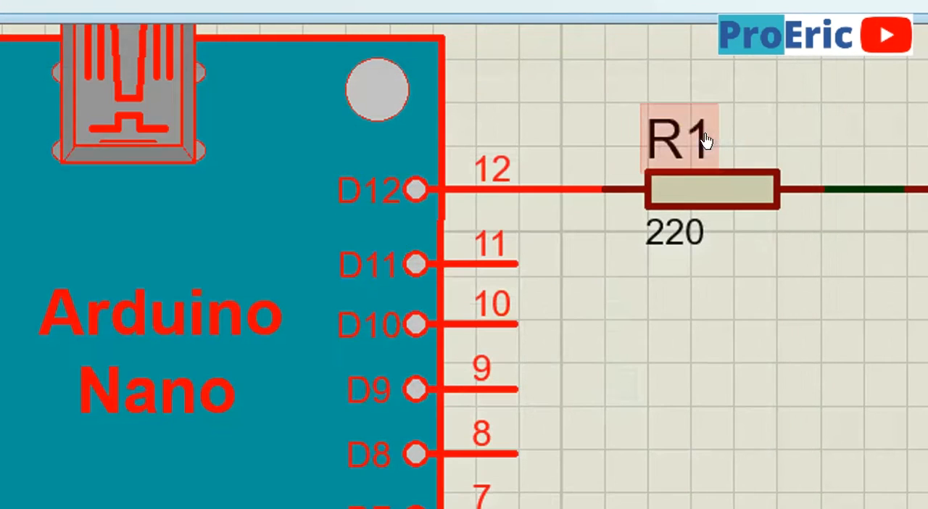
Run the simulation to check the green LED on D12, and stop it
scroll(406, 290, down, 1)
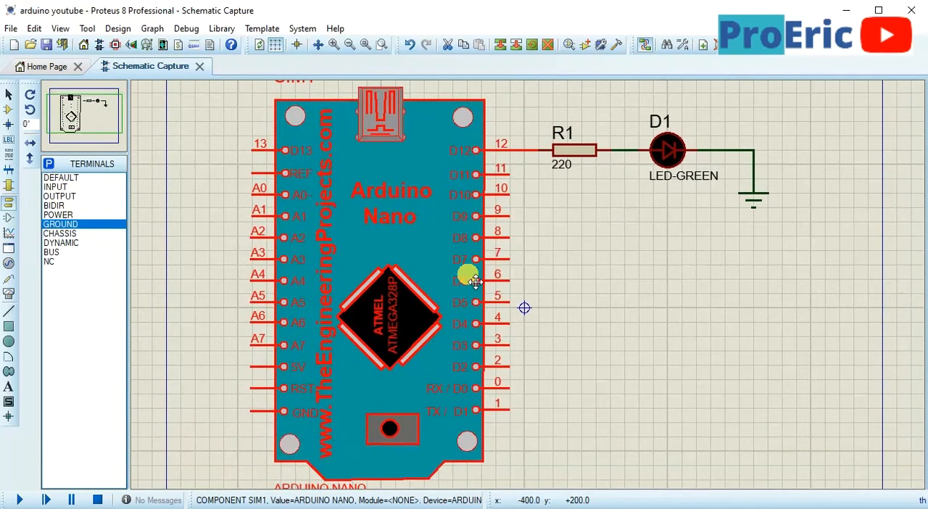
click(474, 282)
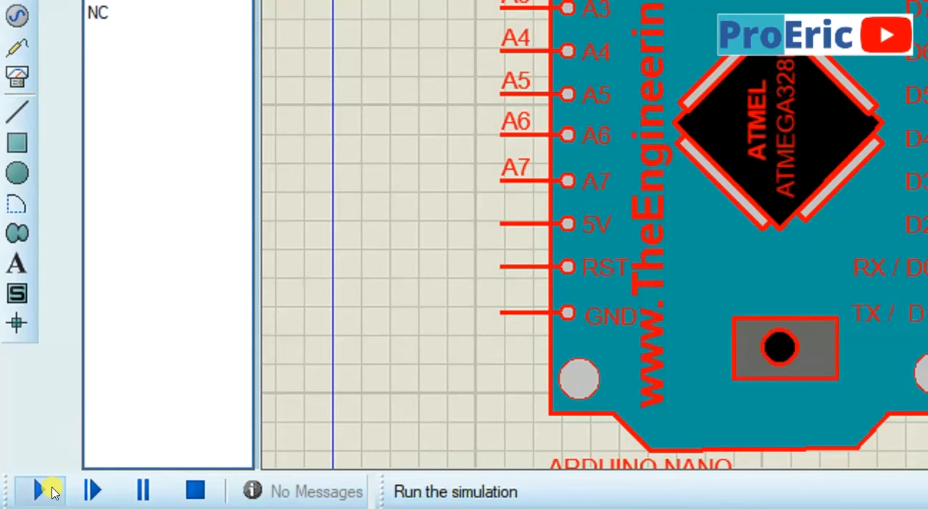
click(45, 492)
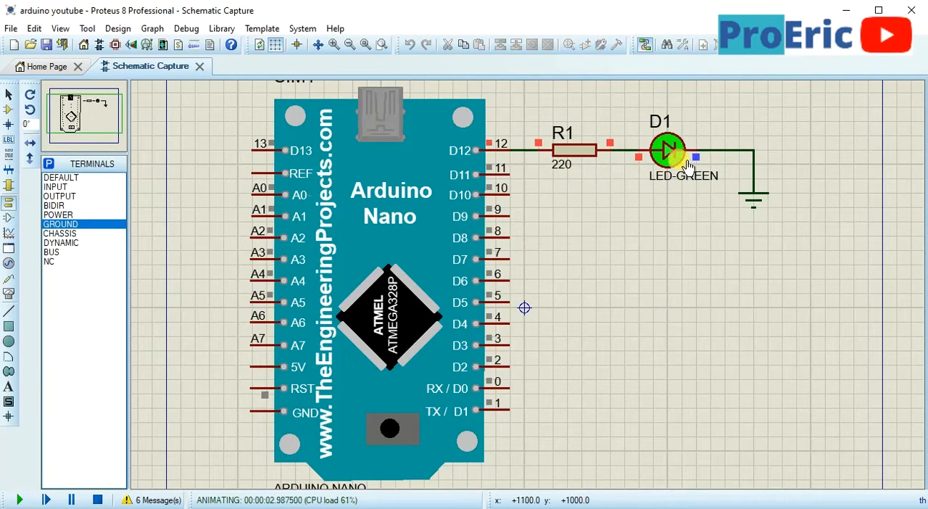
click(98, 499)
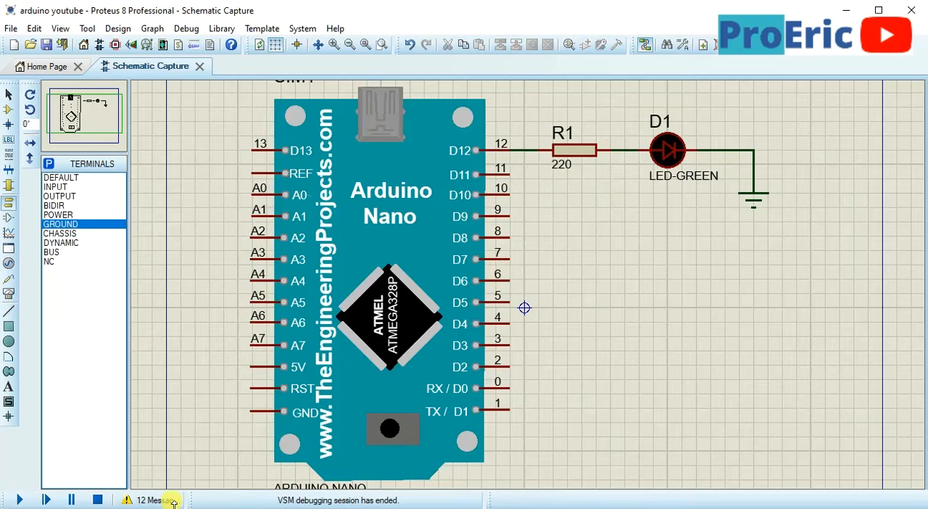
Switch to the Arduino IDE and change the loop's digitalWrite value for pin 12 to LOW
key(alt+Tab)
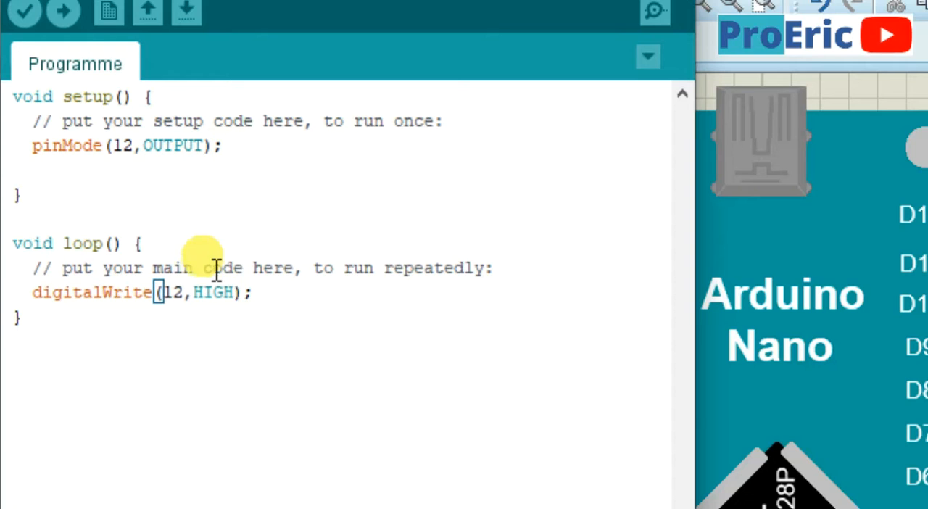
double_click(108, 190)
click(264, 291)
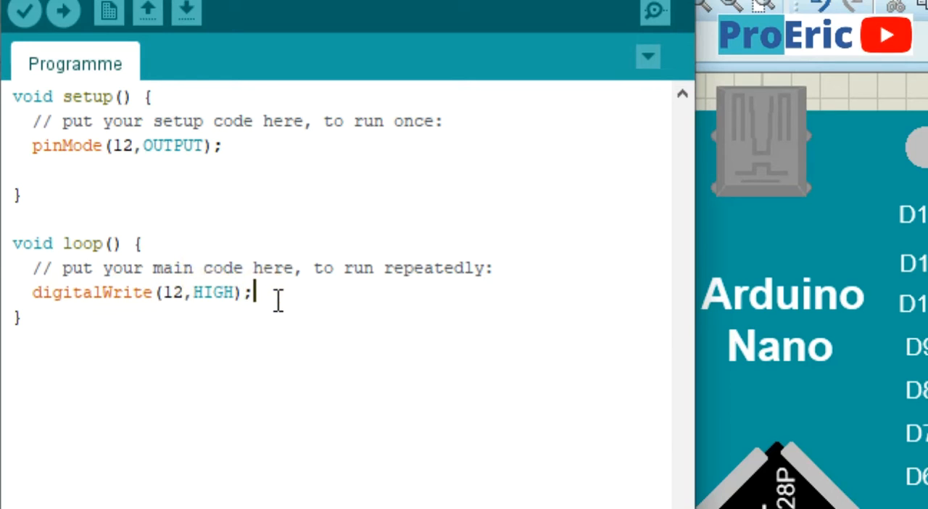
click(264, 292)
click(218, 294)
double_click(216, 293)
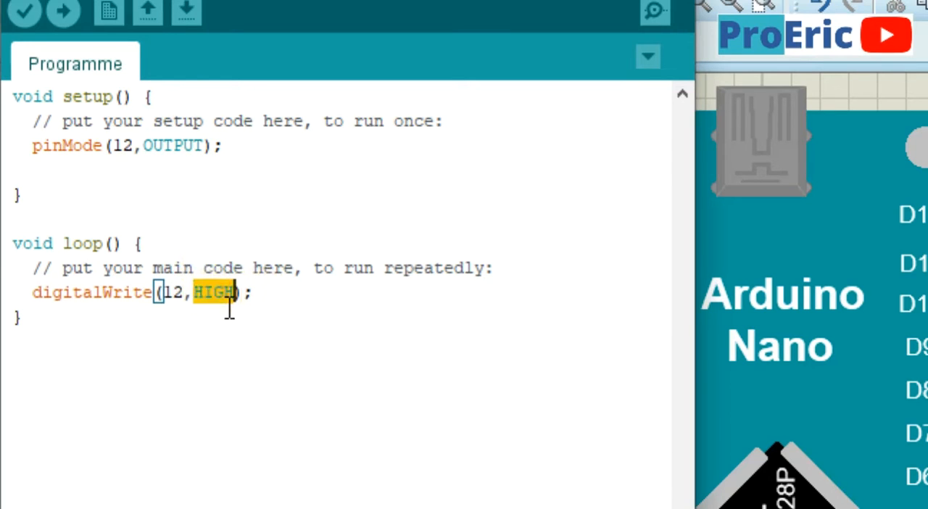
text(low)
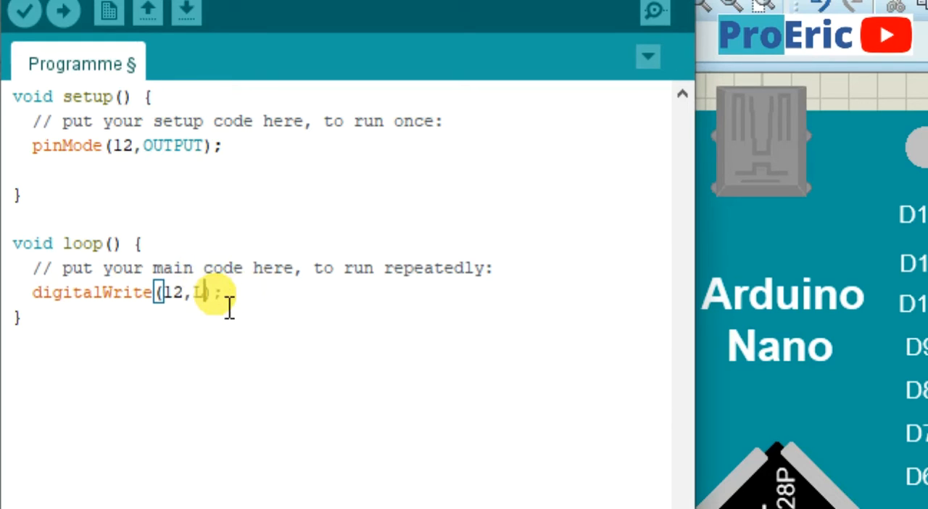
text(W)
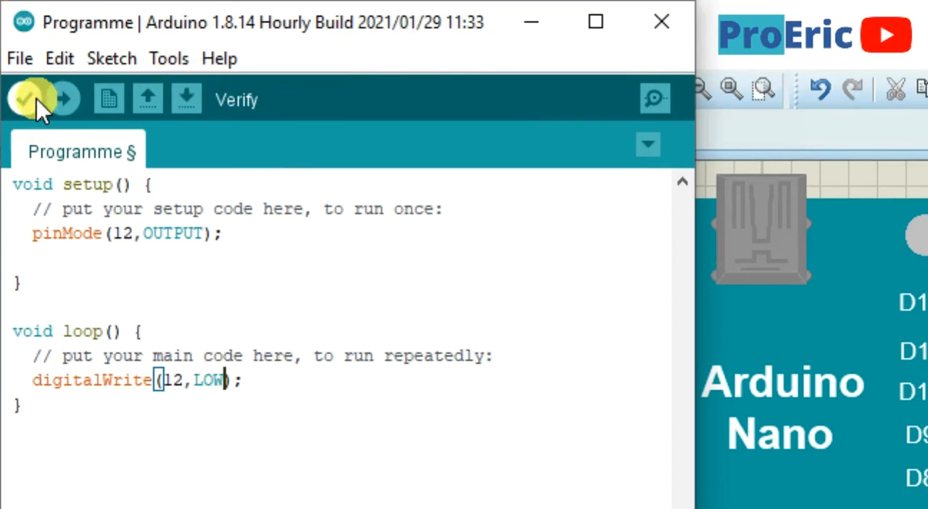
Verify the edited sketch and export its compiled binary
click(36, 99)
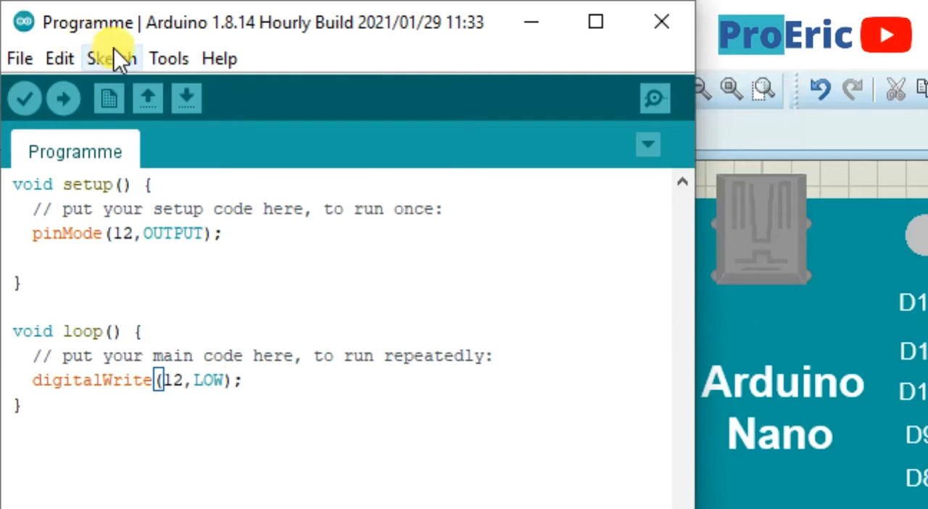
click(114, 48)
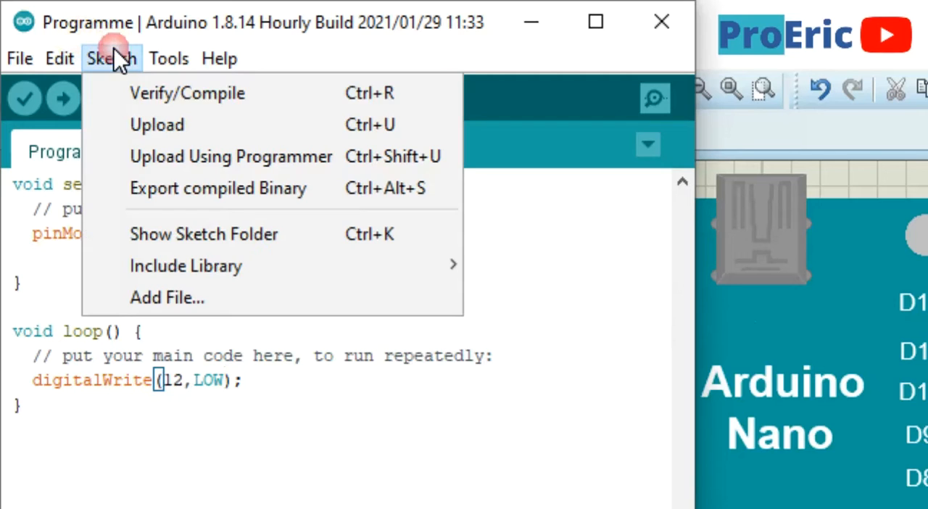
click(151, 194)
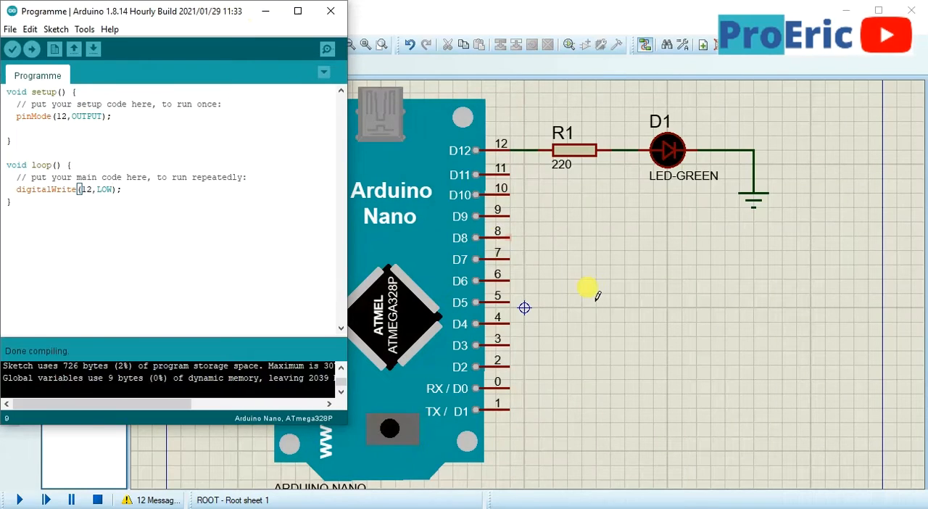
Return to Proteus, reload Programme.ino.eightanaloginputs.hex into the Arduino Nano, and run the simulation
click(593, 294)
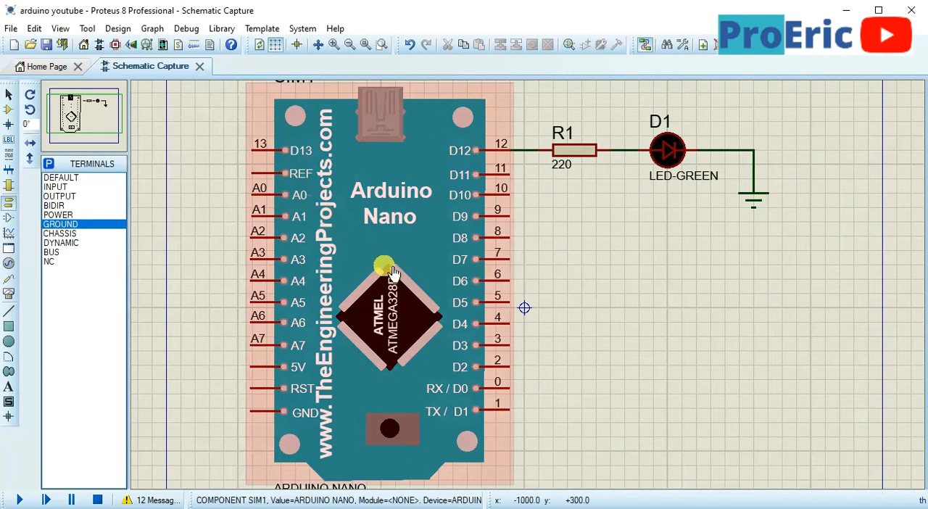
double_click(392, 270)
click(517, 192)
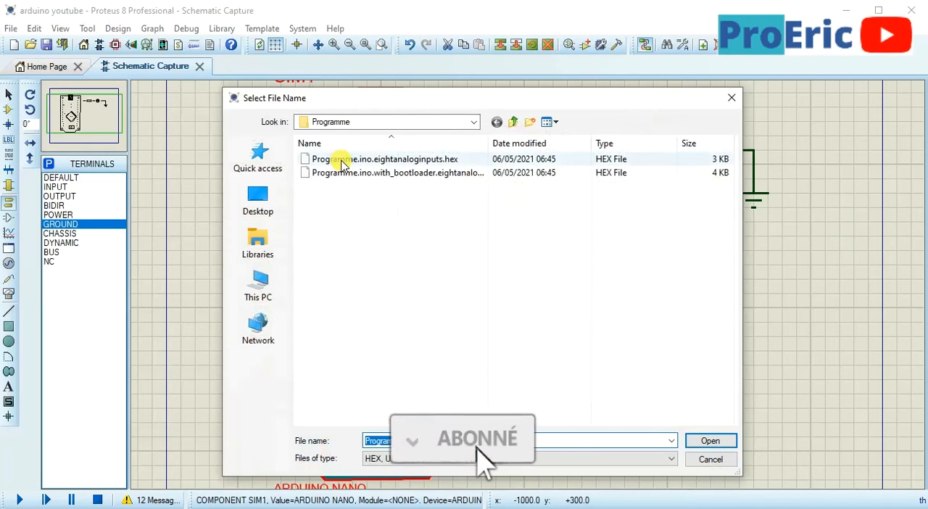
double_click(341, 164)
click(623, 136)
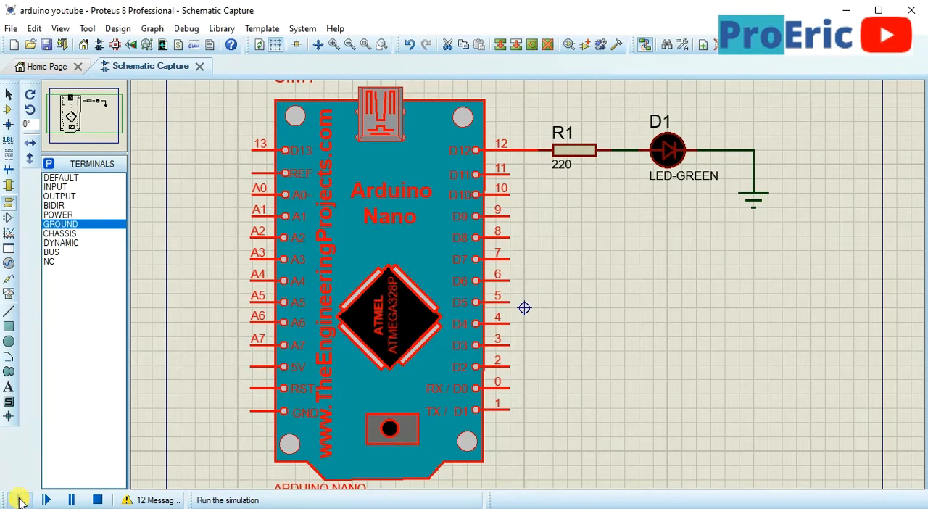
click(20, 500)
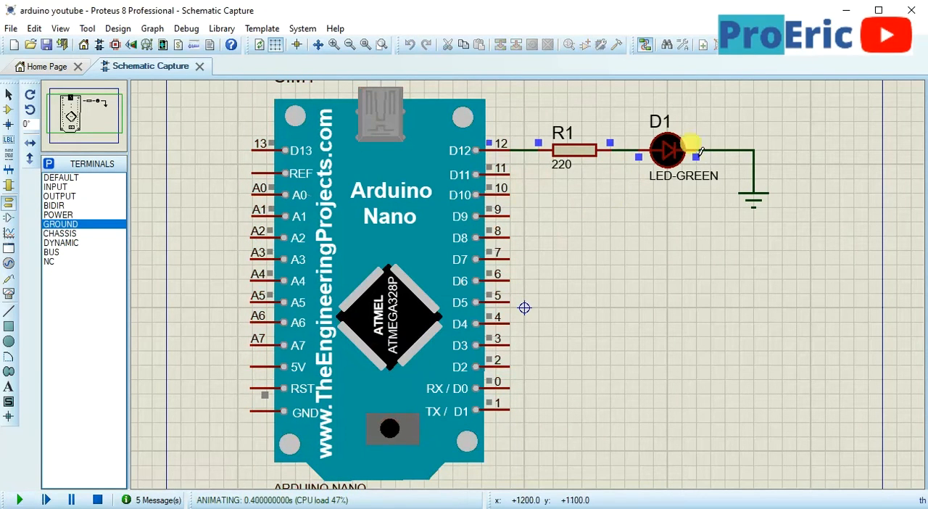
key(alt+Tab)
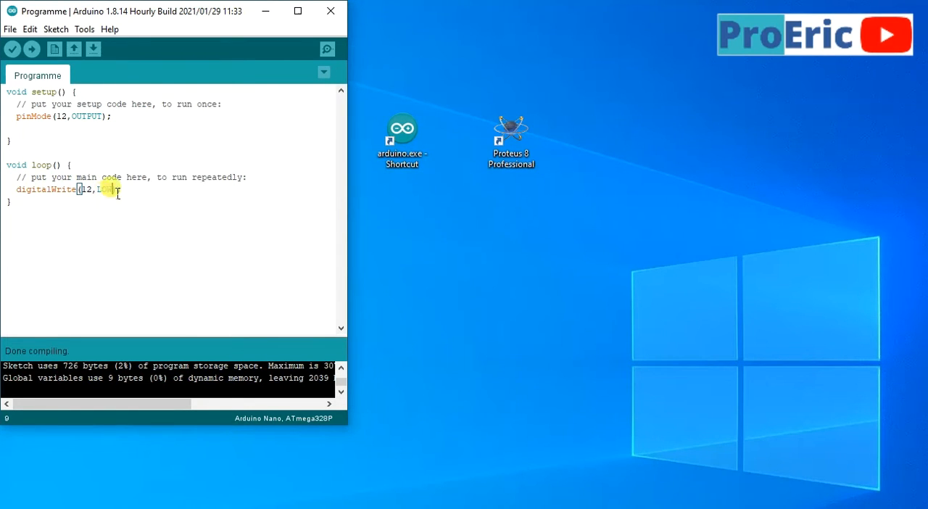
Open arduino youtube.pdsprj from the desktop's Arduino Youtube folder in Proteus and recover the autosaved project
click(266, 13)
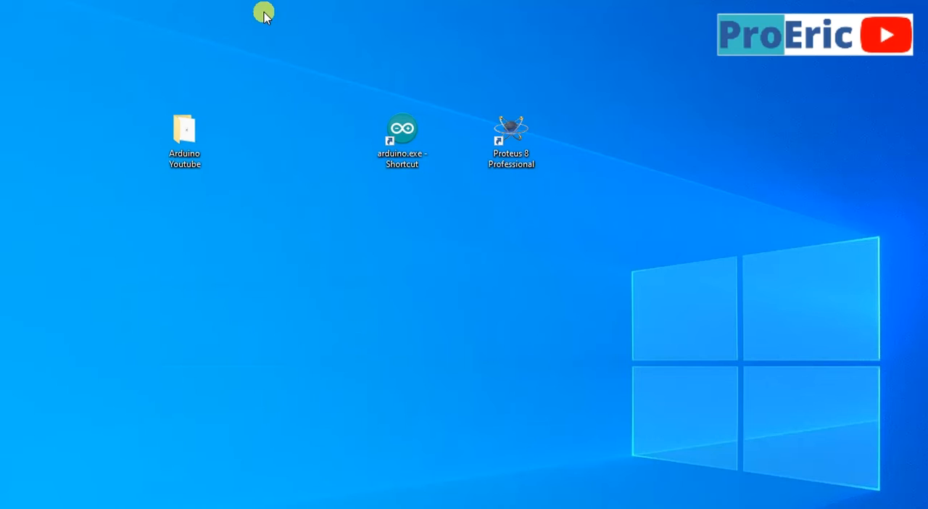
double_click(182, 147)
click(174, 203)
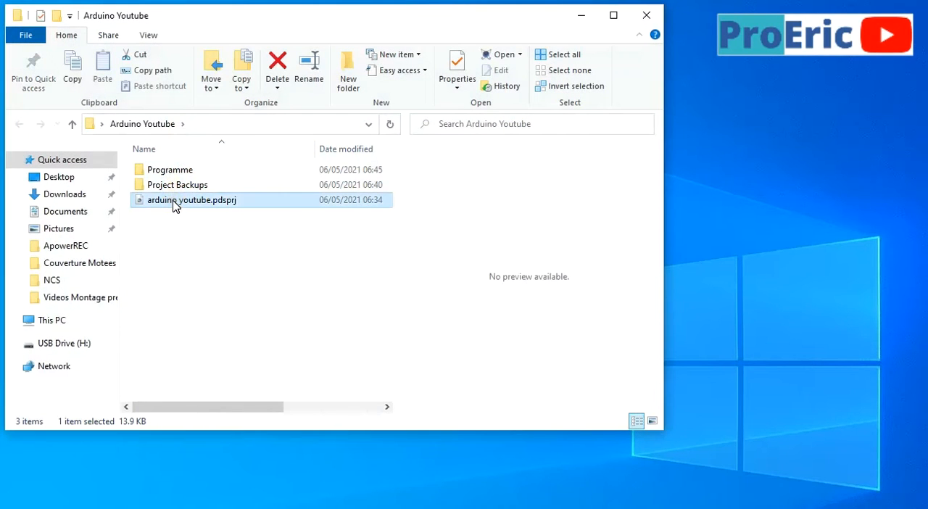
double_click(173, 203)
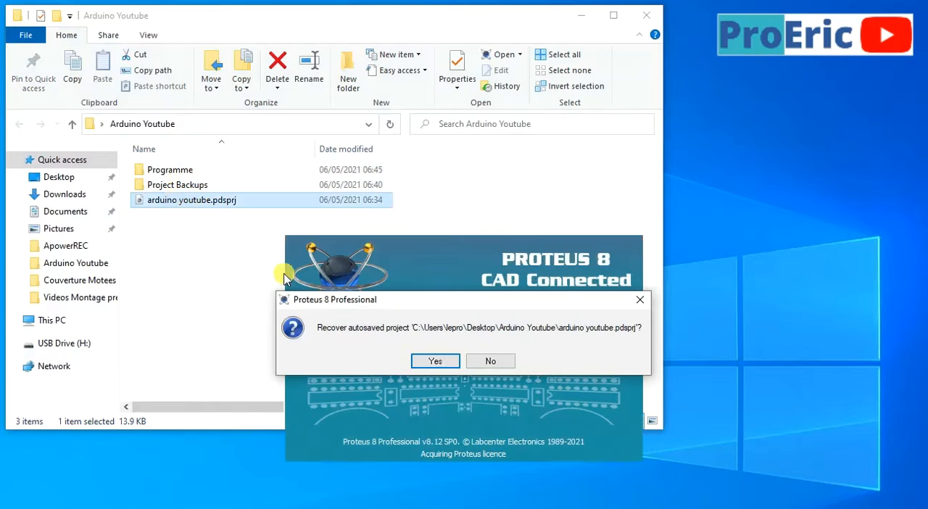
click(435, 361)
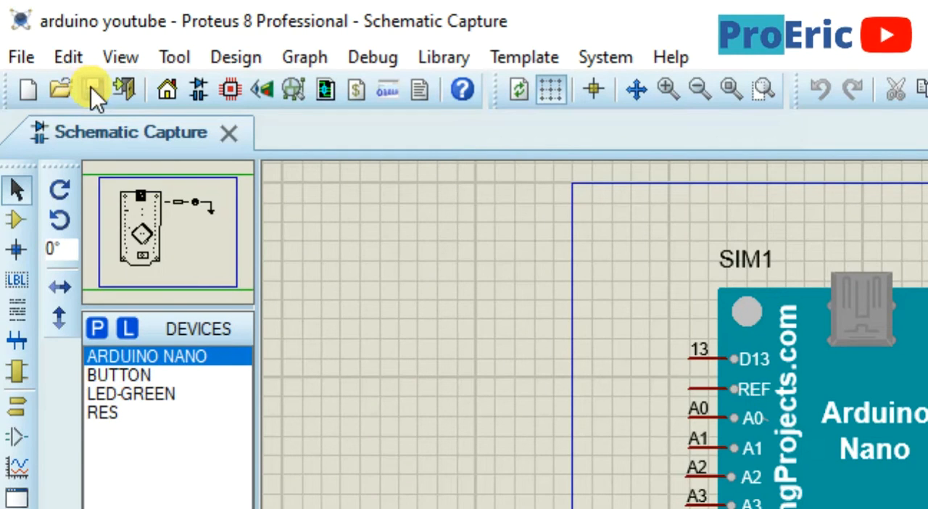
Try to run the simulation of the recovered circuit and decline viewing the simulation log
click(23, 57)
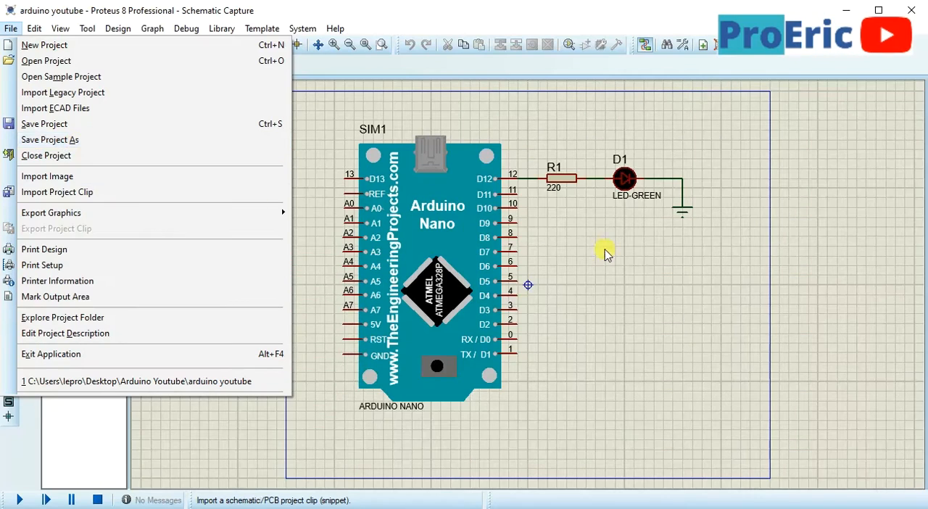
click(927, 508)
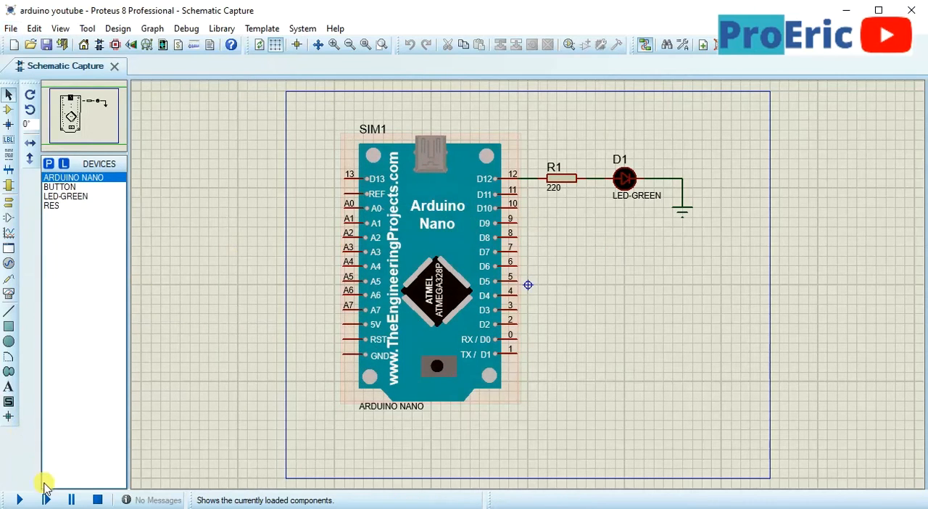
click(23, 499)
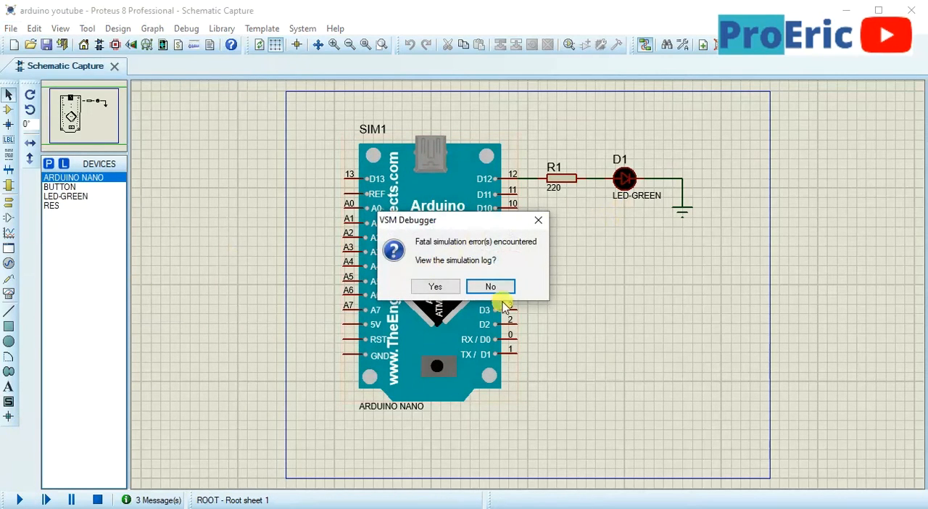
click(504, 291)
Load Programme.ino.eightanaloginputs.hex from the Programme folder as the Arduino Nano's program file and run the simulation
double_click(526, 284)
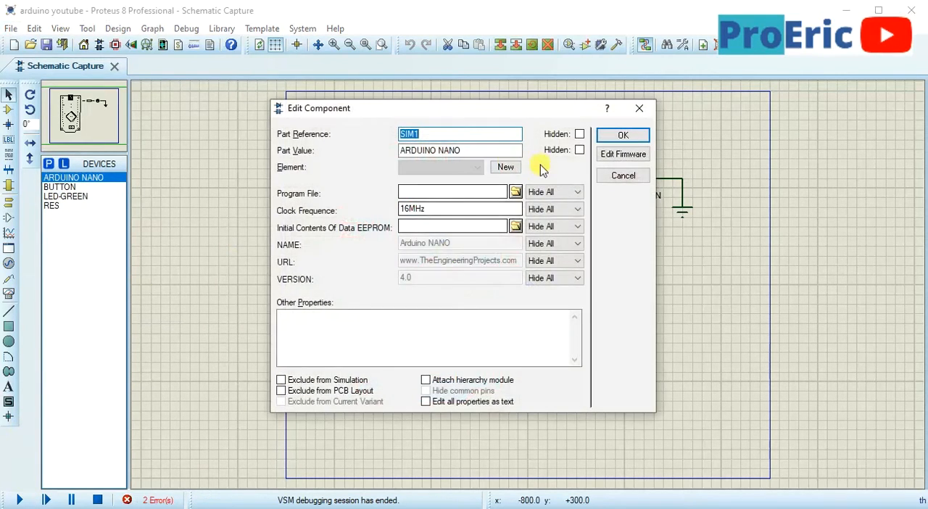
click(519, 191)
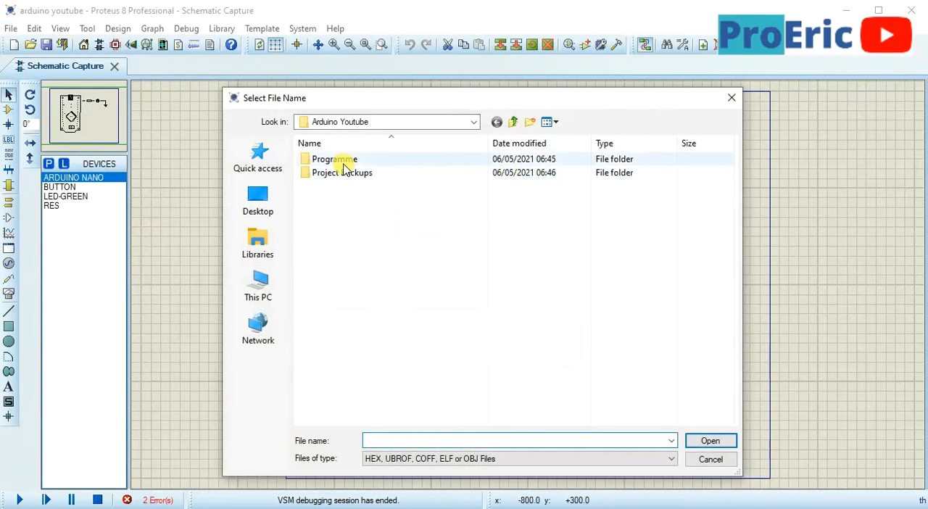
click(344, 165)
double_click(344, 165)
double_click(344, 159)
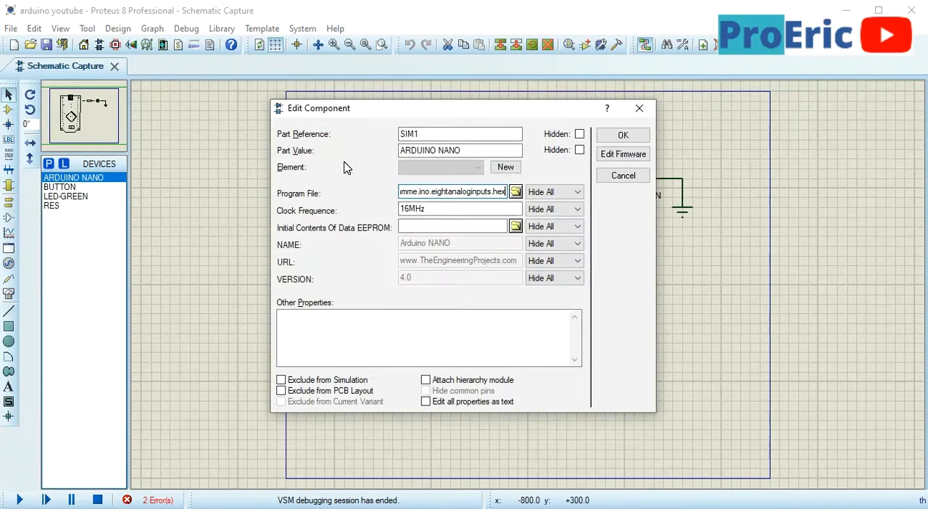
click(630, 139)
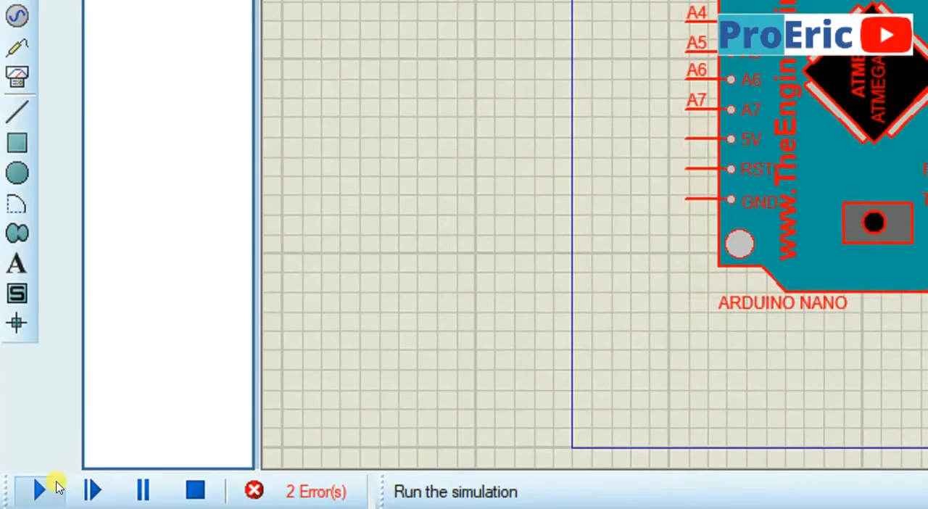
click(58, 485)
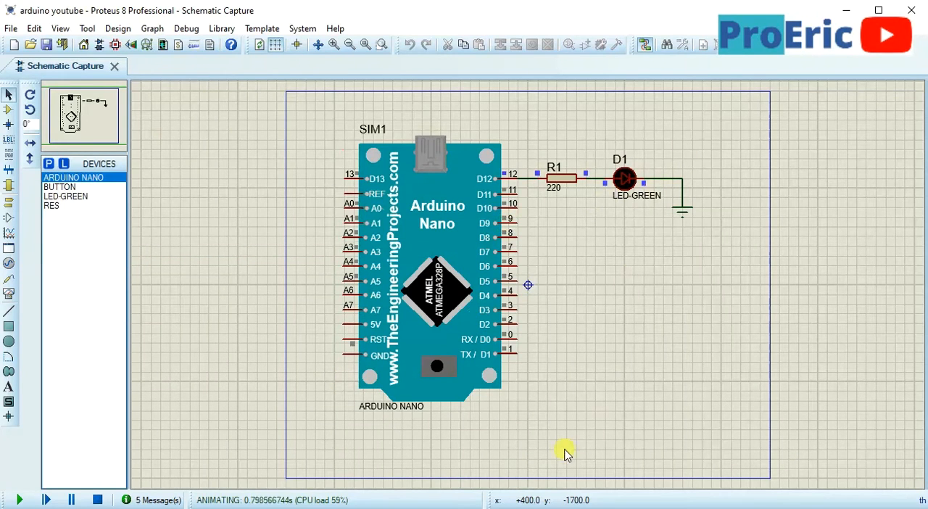
Switch to the Arduino IDE and change the digitalWrite state for pin 12 in loop() to HIGH
key(alt+Tab)
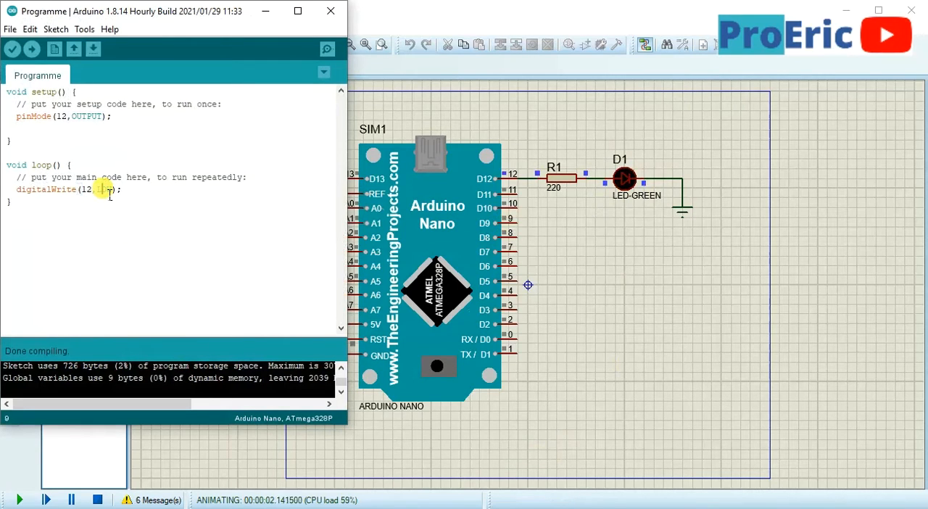
key(BackSpace)
key(BackSpace)
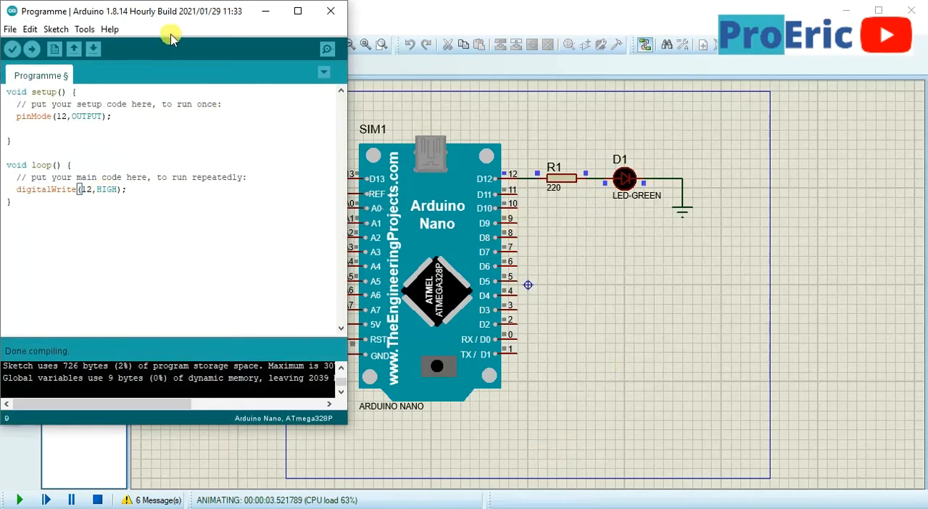
Verify the HIGH version of the sketch and export its compiled binary
click(56, 31)
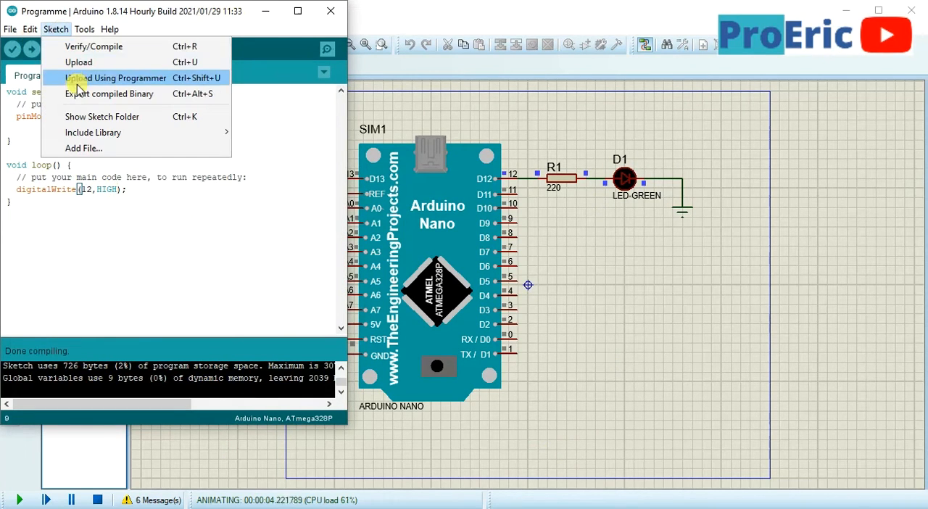
click(13, 51)
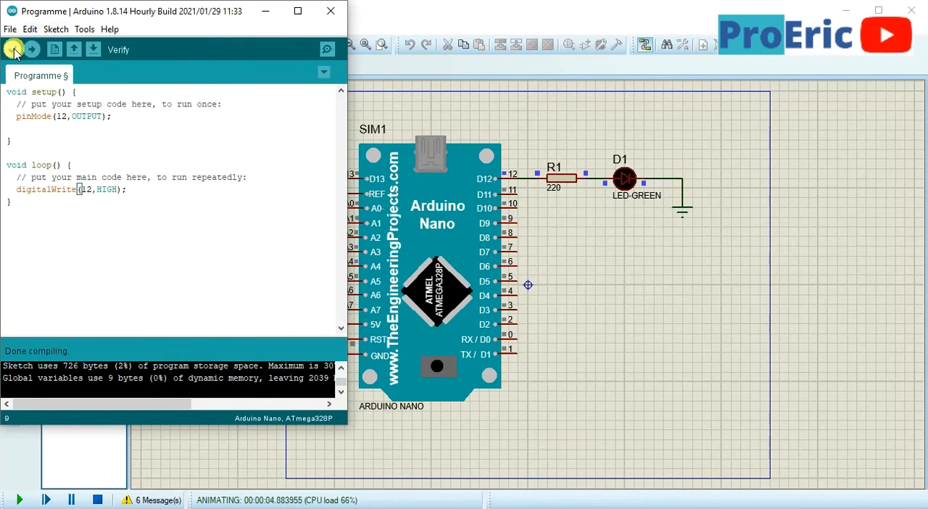
click(13, 49)
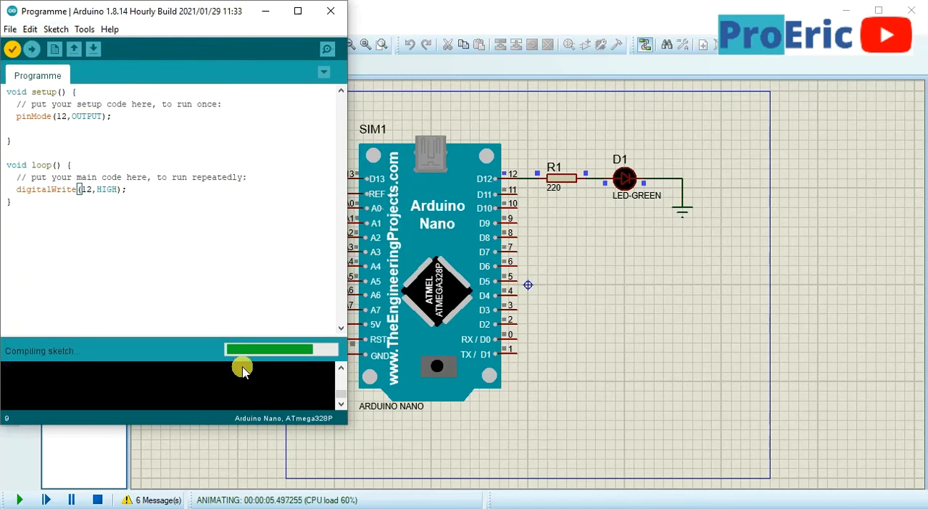
click(85, 29)
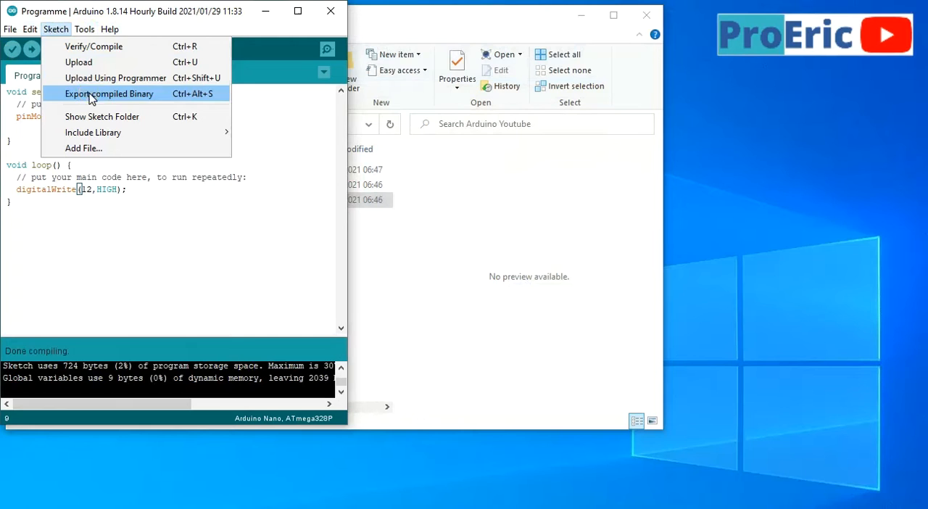
click(90, 95)
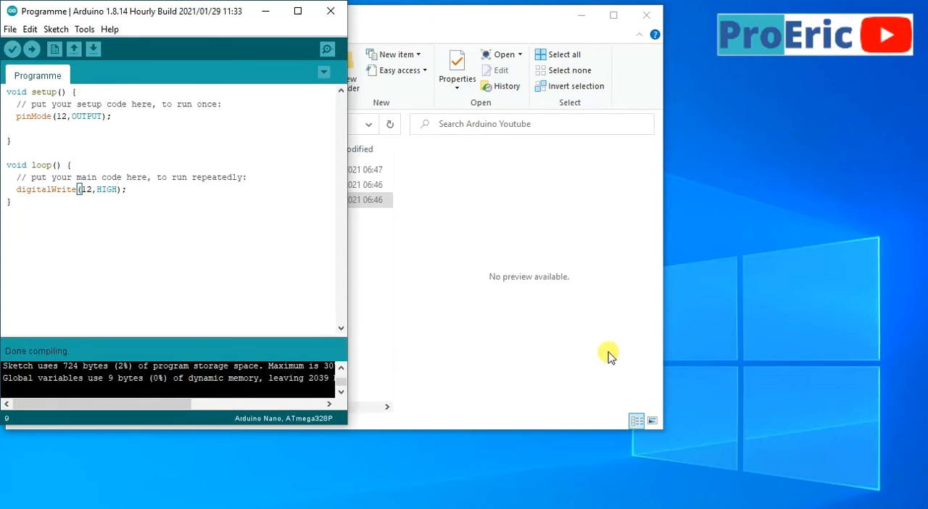
Reopen arduino youtube.pdsprj in Proteus, try to run its simulation, and decline viewing the simulation log
click(265, 13)
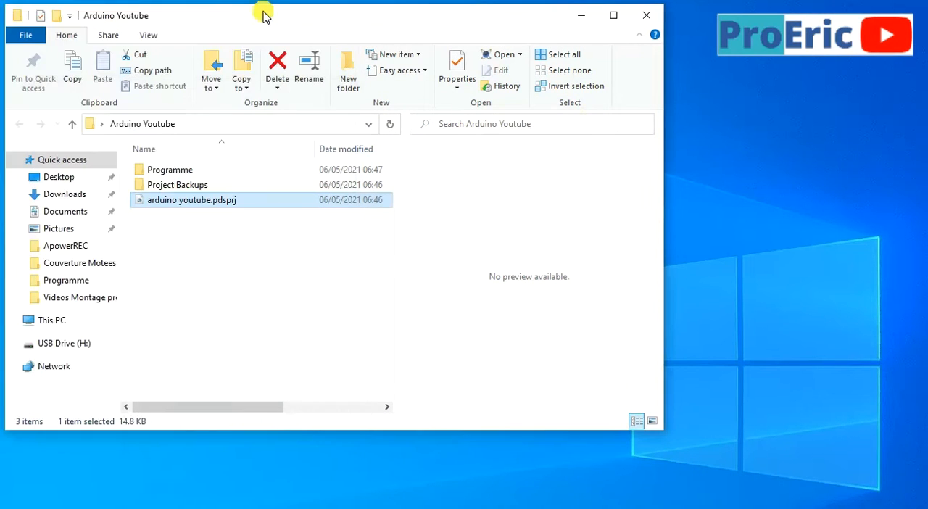
double_click(165, 205)
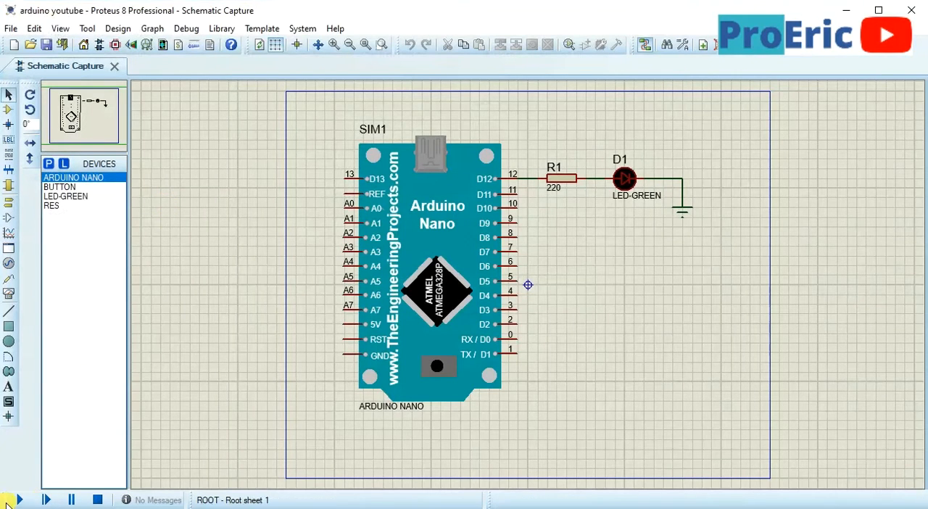
click(20, 501)
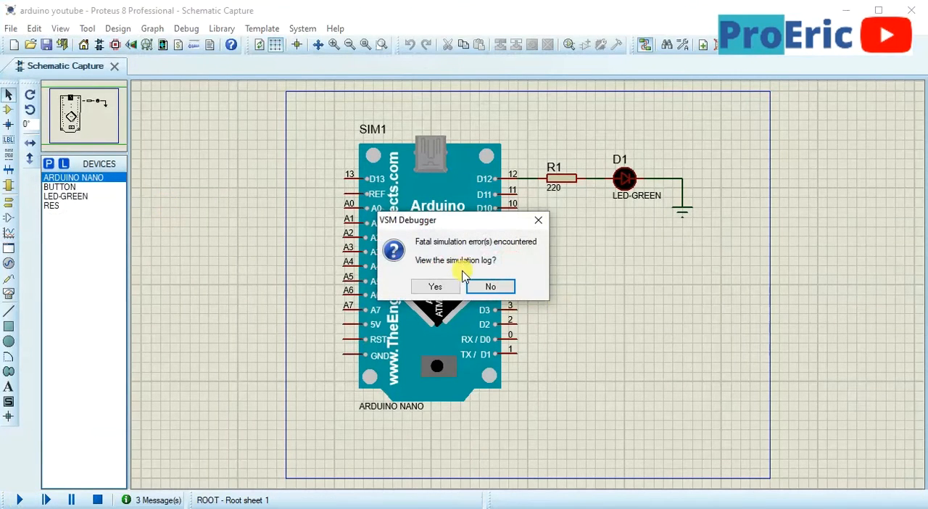
click(490, 287)
Assign the newly exported Programme.ino.eightanaloginputs.hex to the Arduino Nano, then run and stop the simulation
double_click(472, 267)
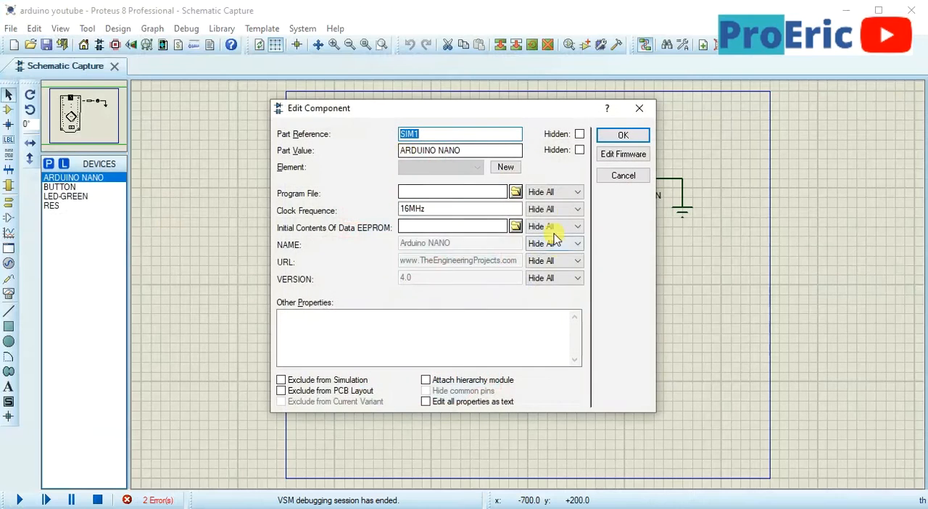
click(515, 191)
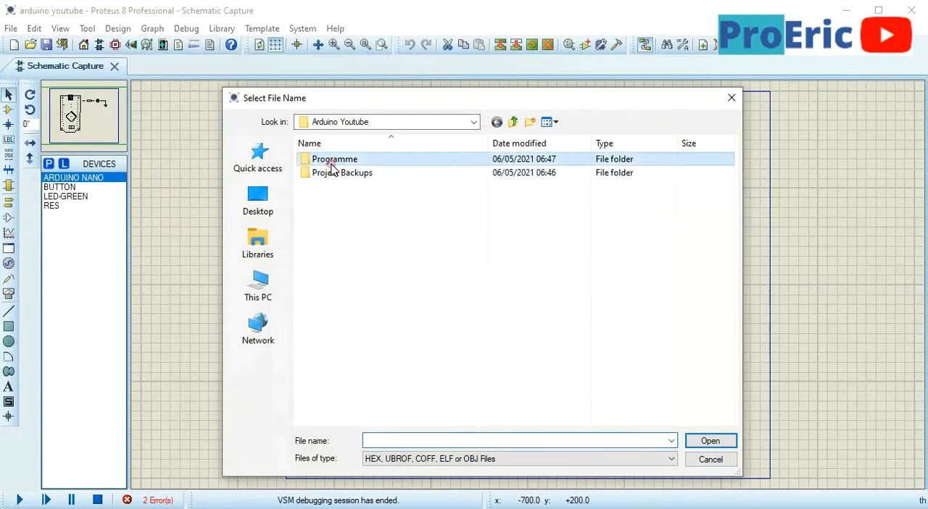
double_click(331, 160)
double_click(332, 165)
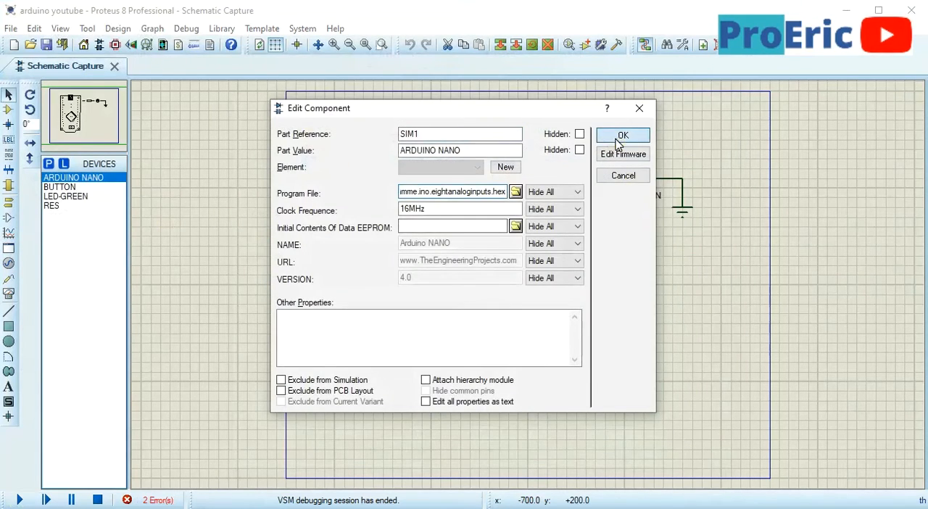
click(616, 140)
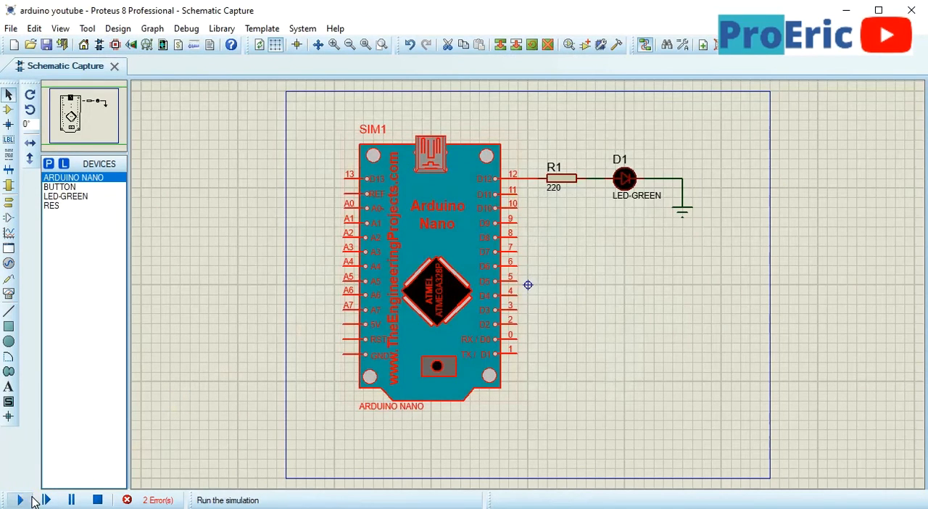
click(18, 499)
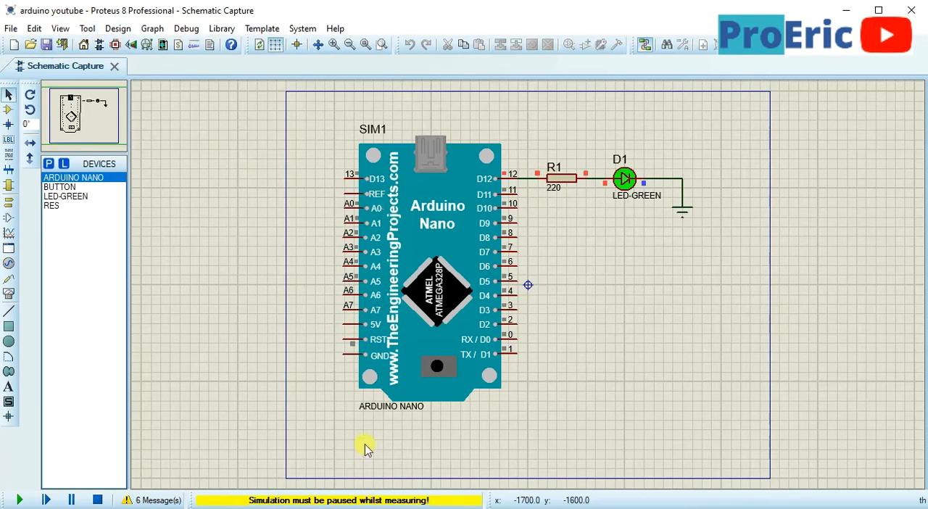
click(98, 500)
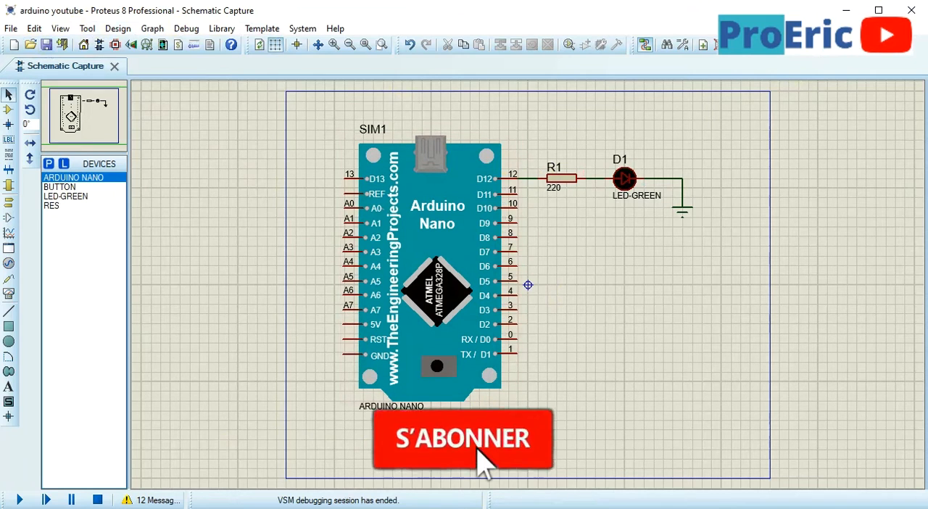
In the Arduino IDE, duplicate the digitalWrite(12,HIGH); line in loop(), align the copy's indentation, and set its state to LOW
key(alt+Tab)
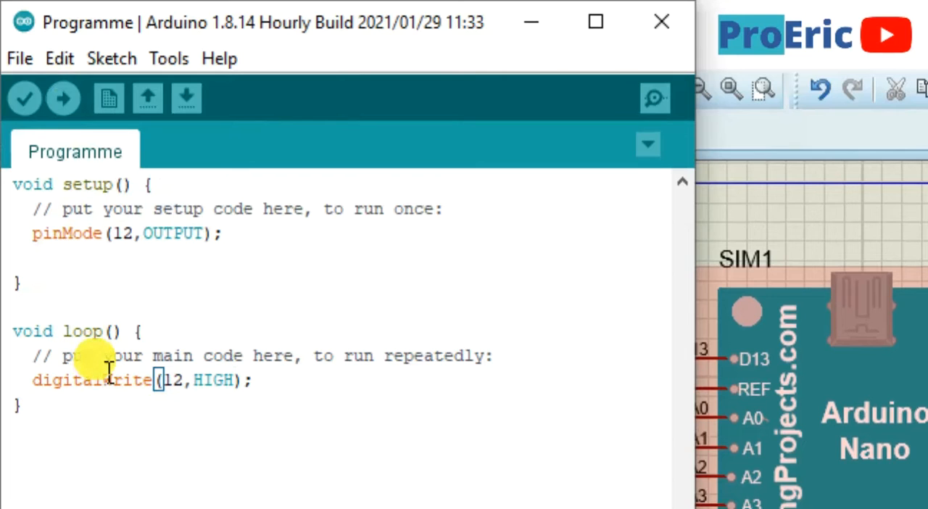
key(End)
drag(277, 391, 7, 392)
key(ctrl+c)
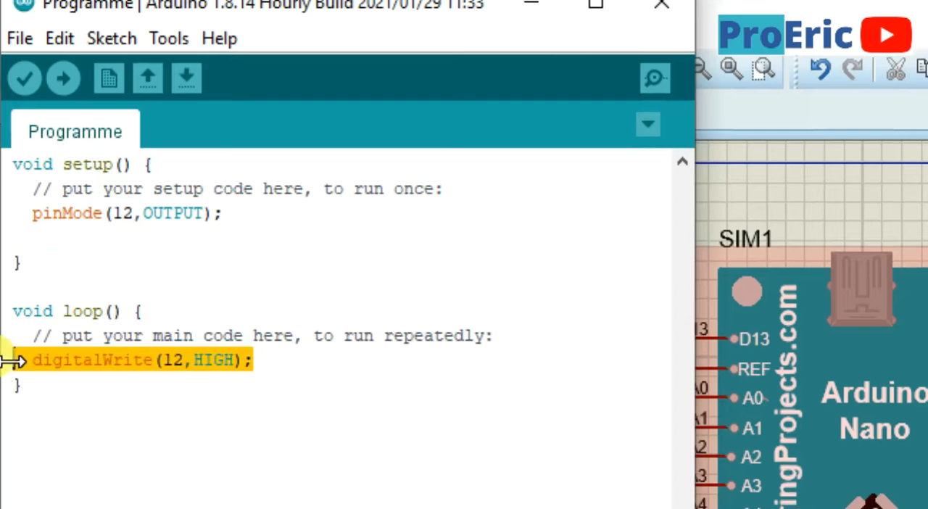
click(278, 376)
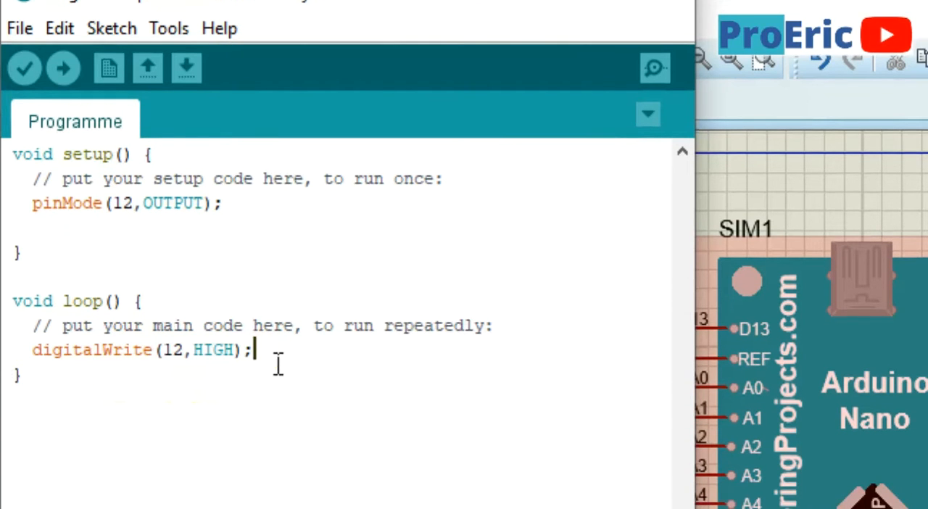
key(Return)
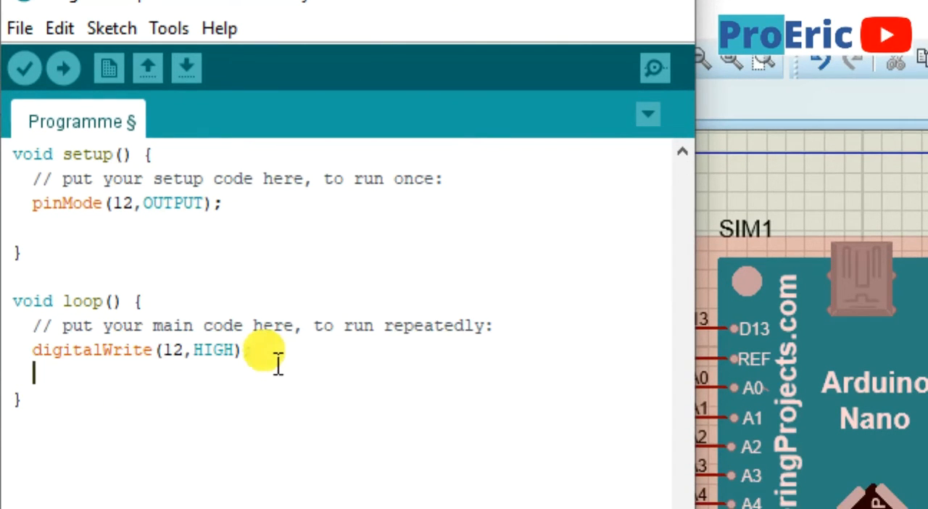
key(ctrl+v)
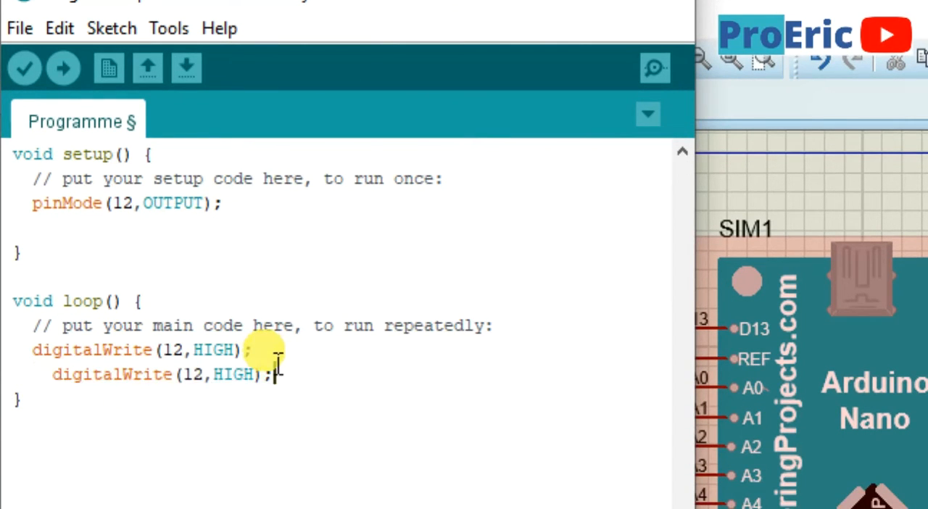
click(67, 392)
key(BackSpace)
key(BackSpace)
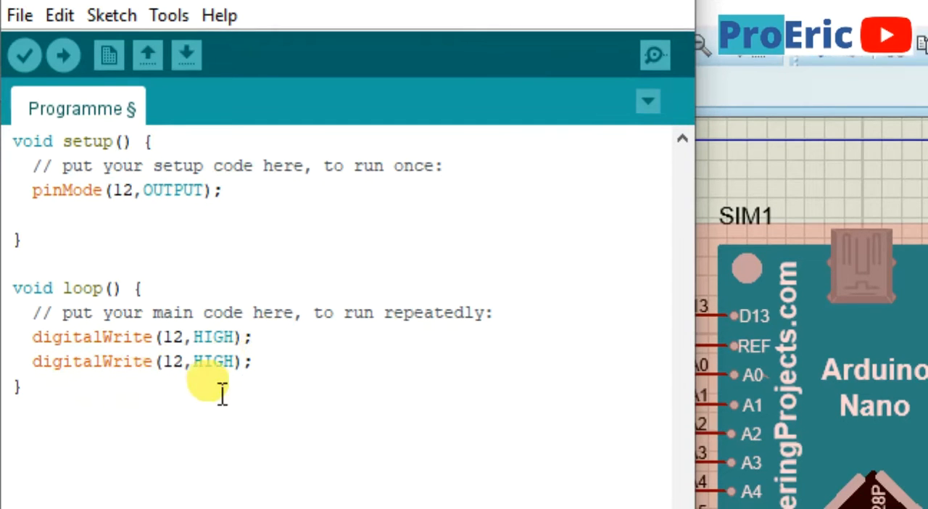
double_click(234, 375)
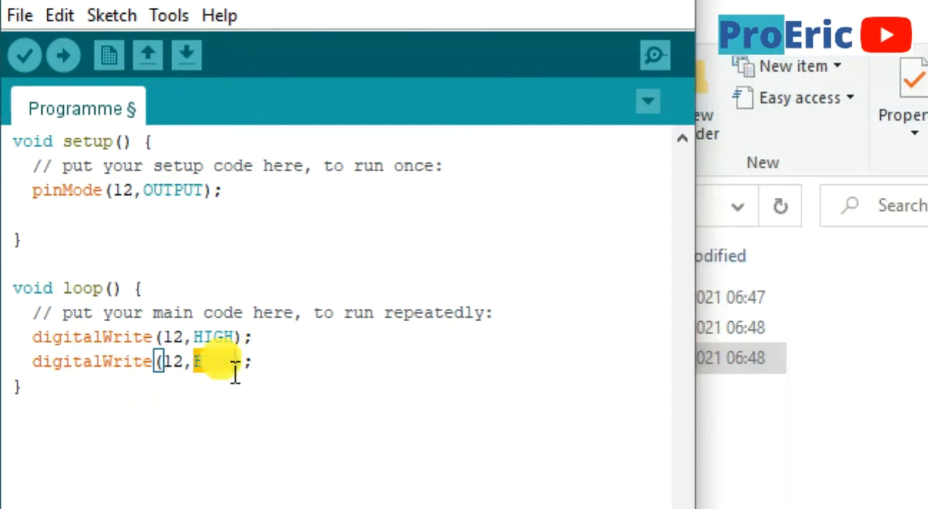
text(LOW)
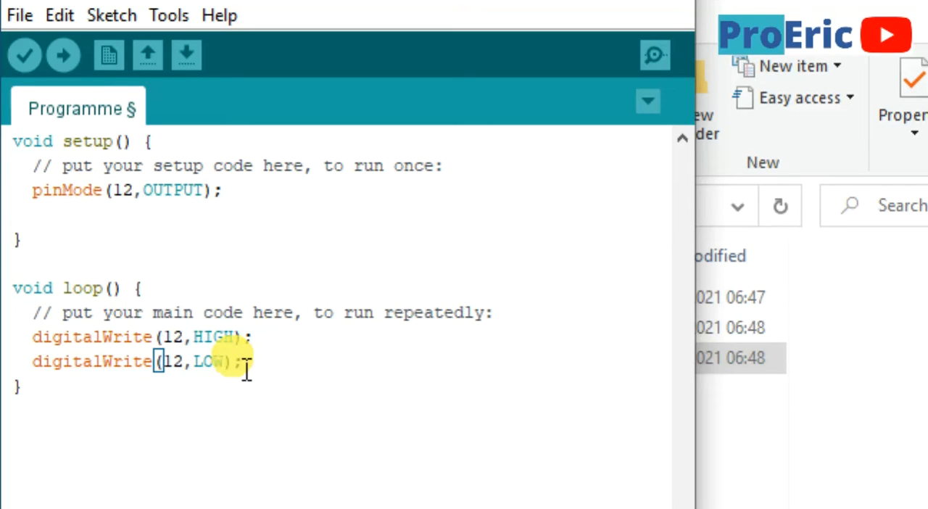
Insert delay(500); between the digitalWrite HIGH and LOW lines in loop()
click(286, 346)
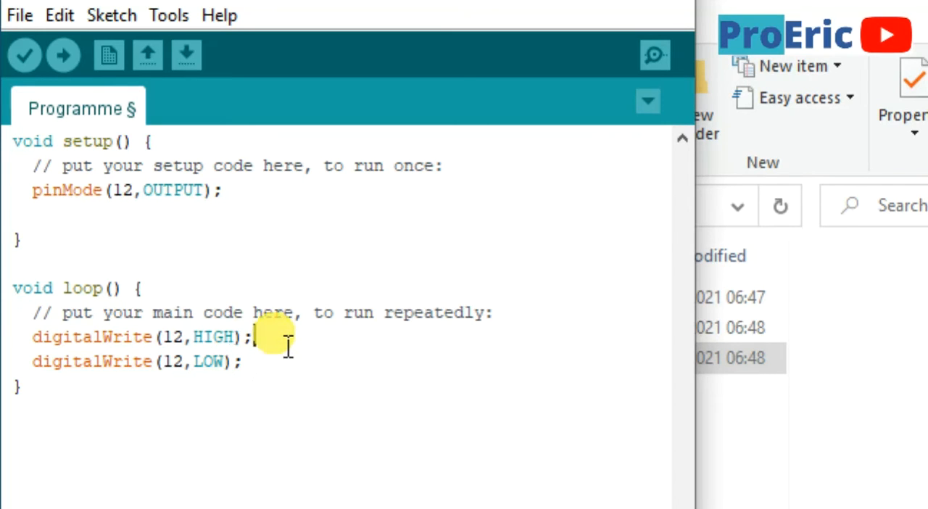
key(Return)
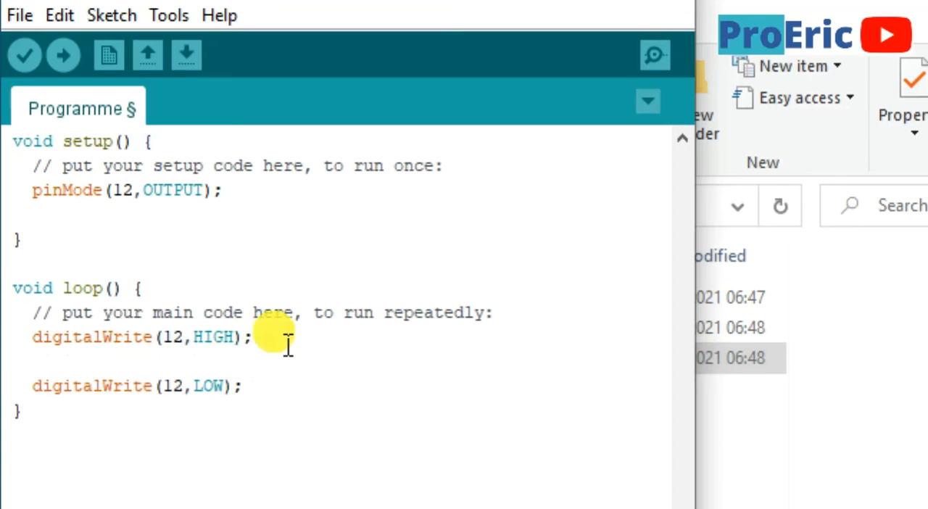
text(delay)
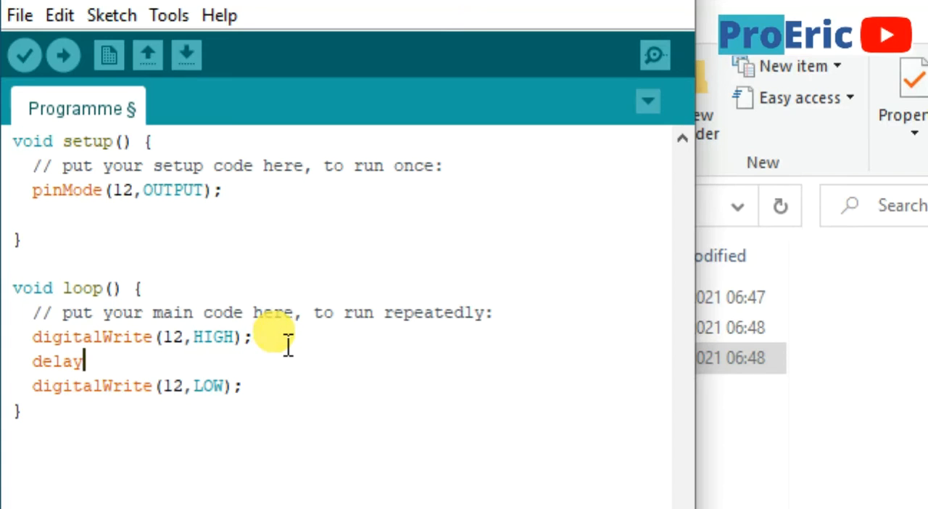
text(();)
key(Left)
key(Left)
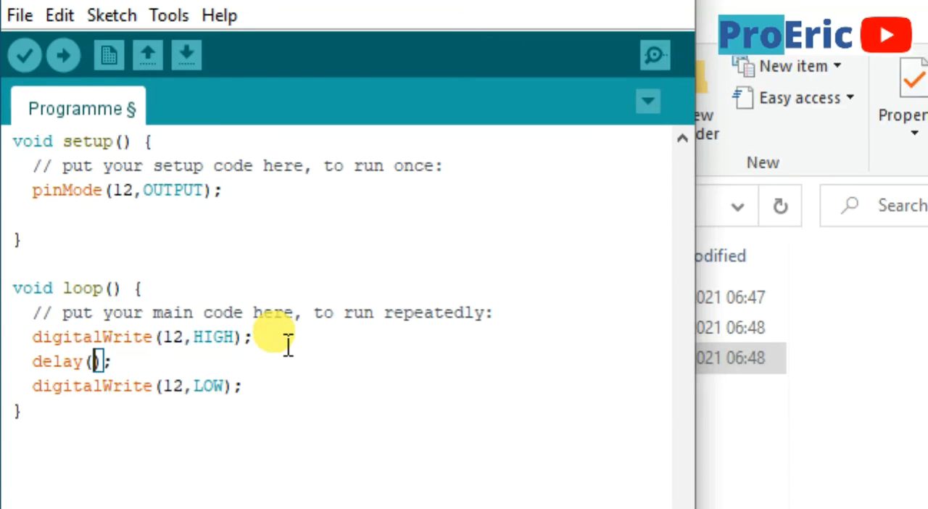
text(1)
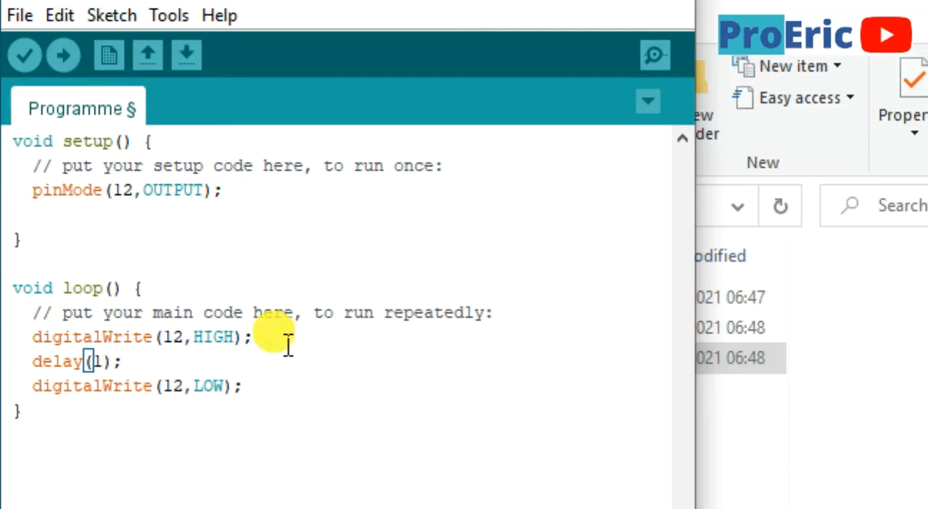
key(BackSpace)
text(500)
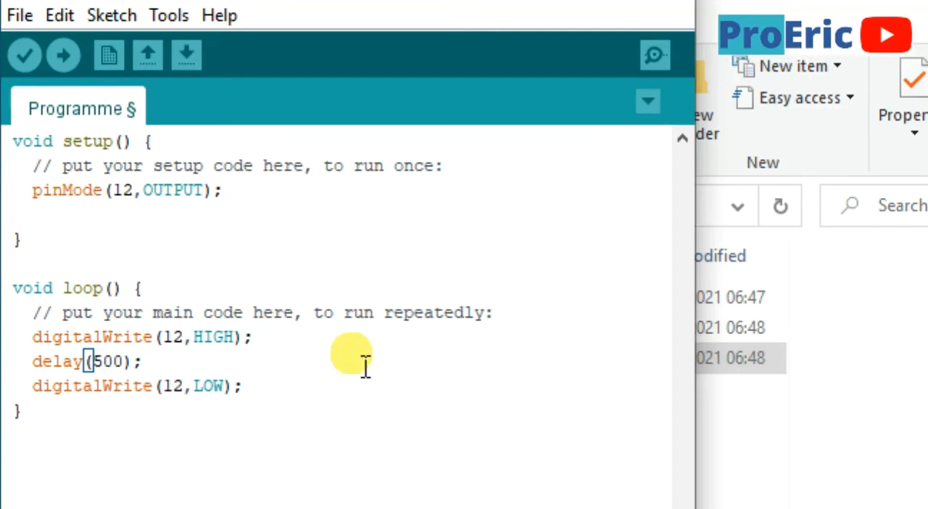
click(255, 385)
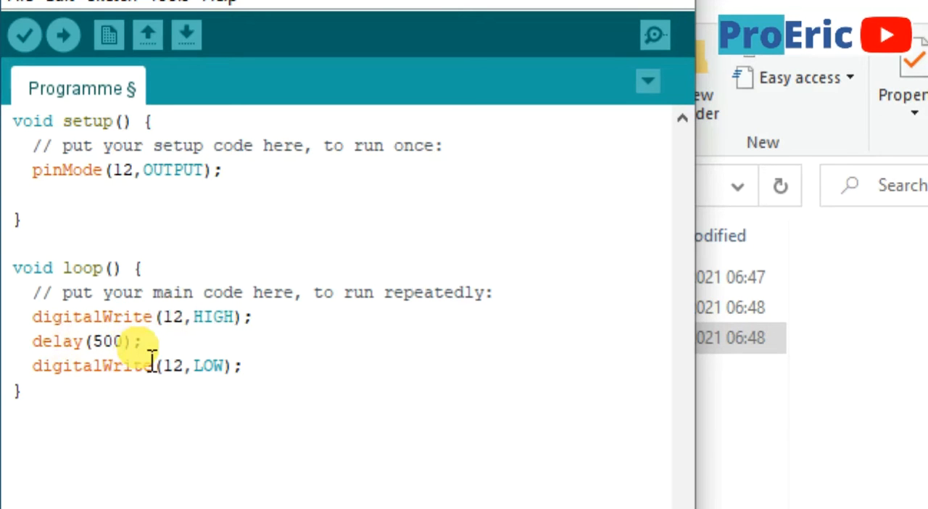
click(100, 354)
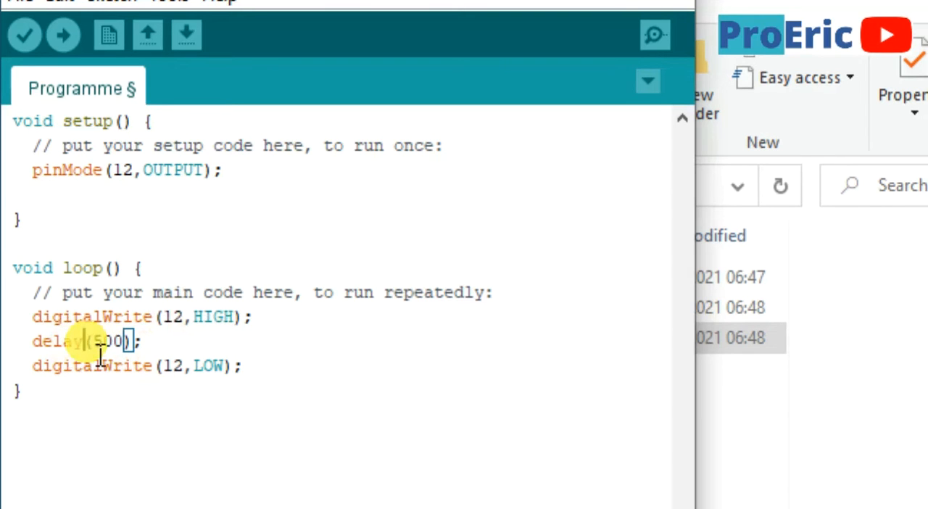
text(Mi)
key(BackSpace)
key(BackSpace)
Add a delay(500); line after the digitalWrite(12,LOW); line in loop()
click(282, 382)
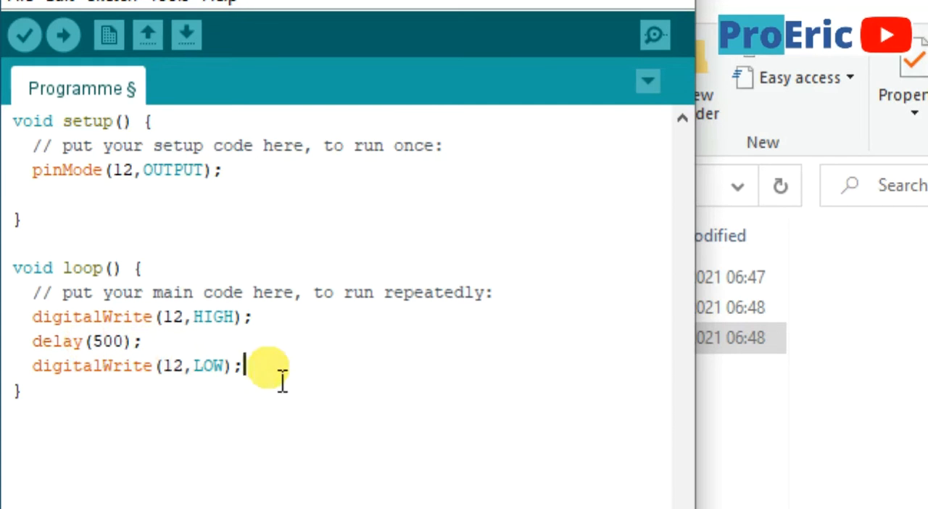
key(Return)
text(dek)
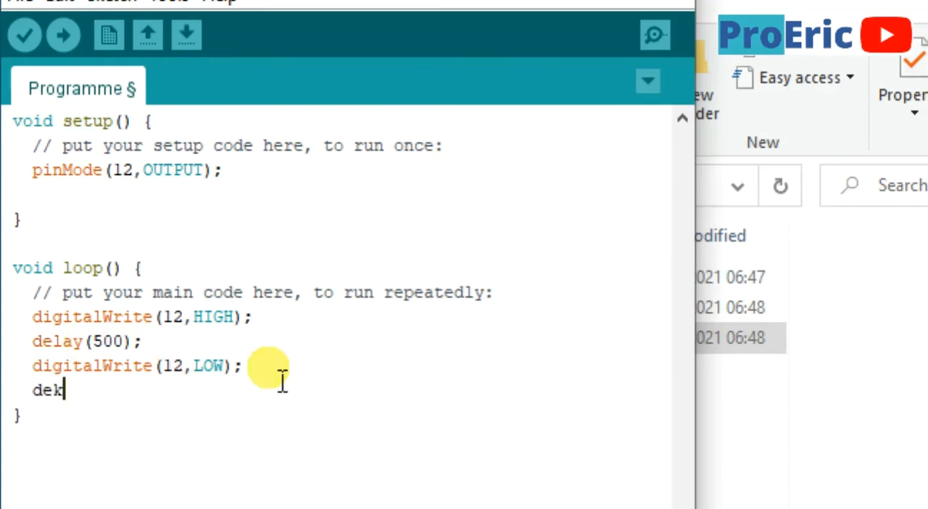
text(alay)
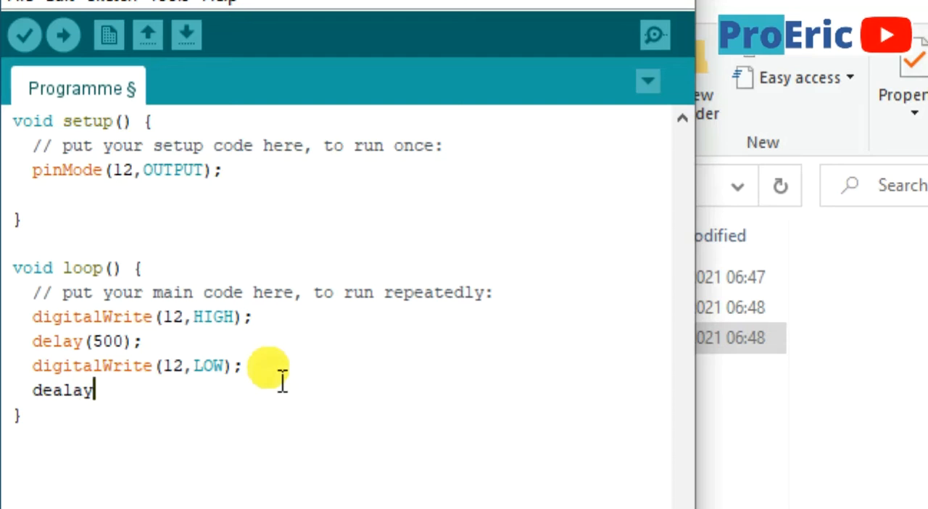
key(BackSpace)
key(BackSpace)
key(BackSpace)
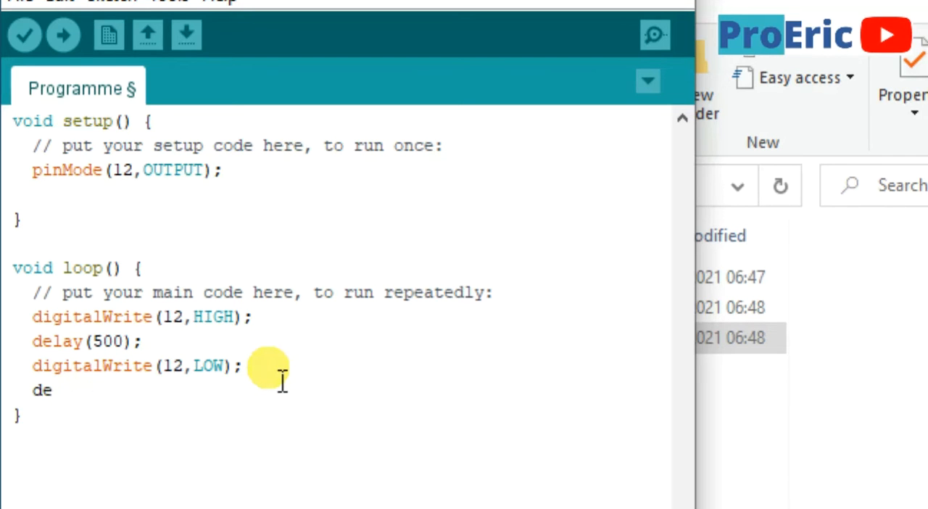
text(lay())
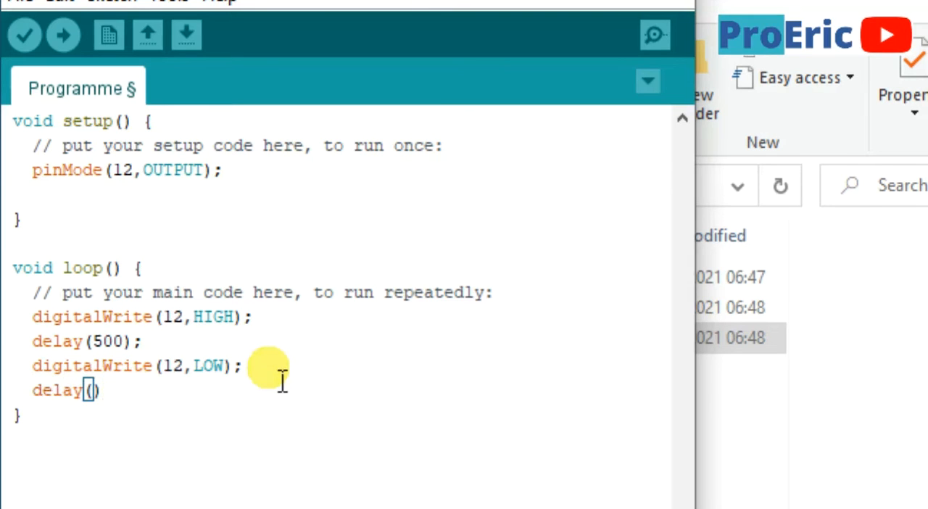
text(;)
key(Left)
key(Left)
text(500)
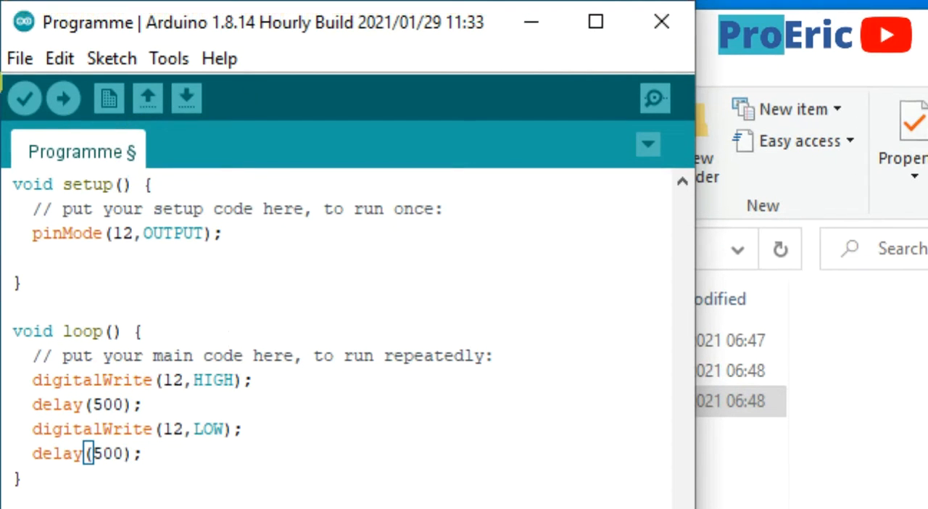
Verify the Programme sketch and export its compiled binary
click(25, 98)
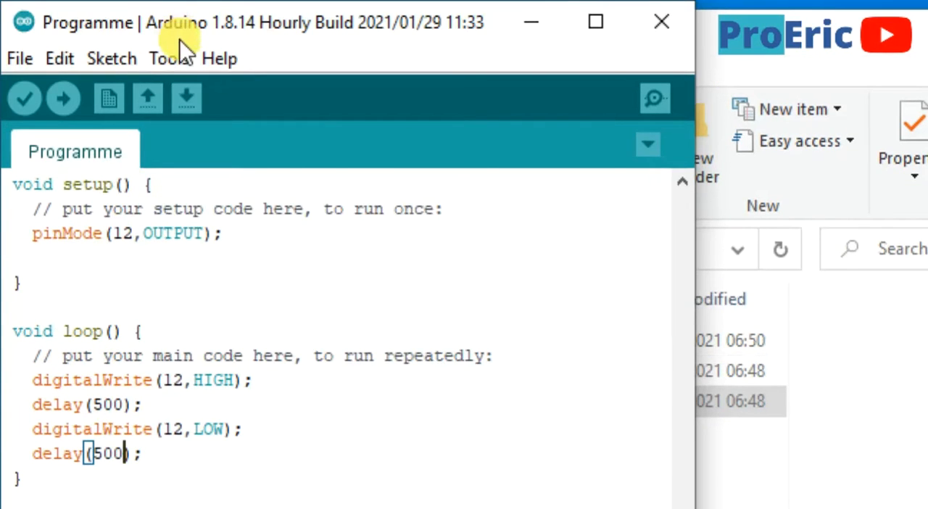
click(169, 58)
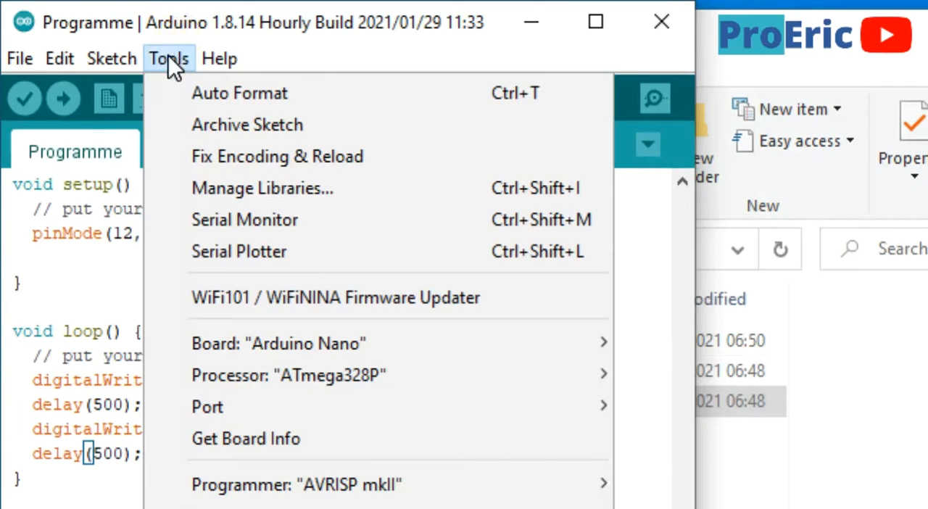
mouse_move(114, 58)
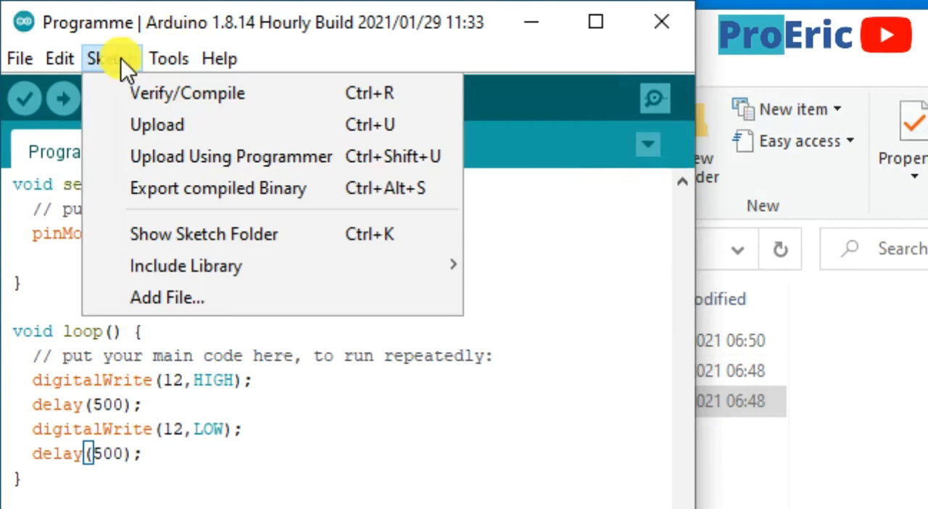
click(138, 187)
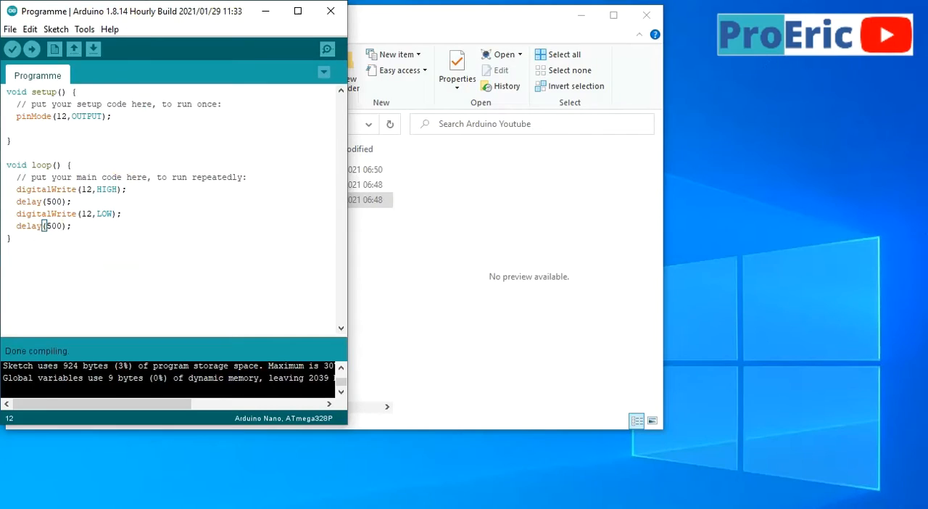
In Proteus, assign the newly exported Programme.ino.eightanaloginputs.hex to the Arduino Nano as its program file
click(270, 14)
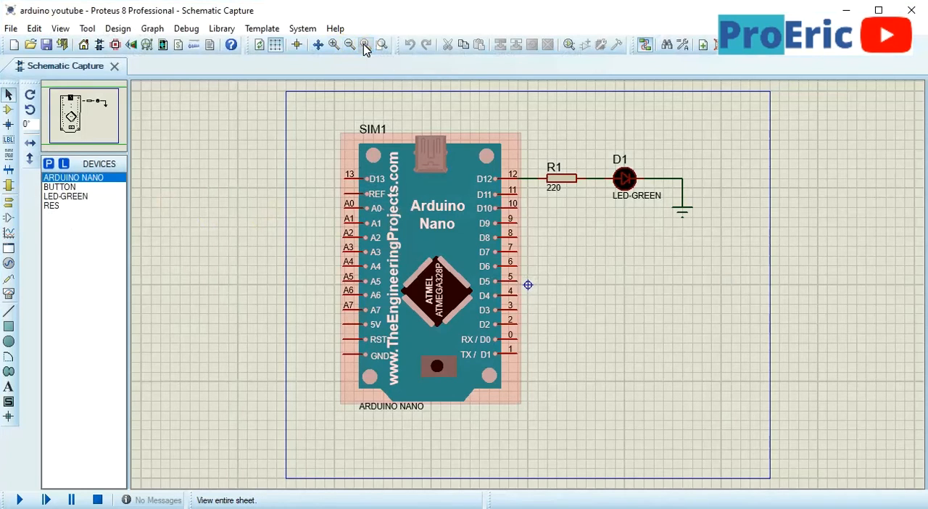
scroll(511, 235, up, 1)
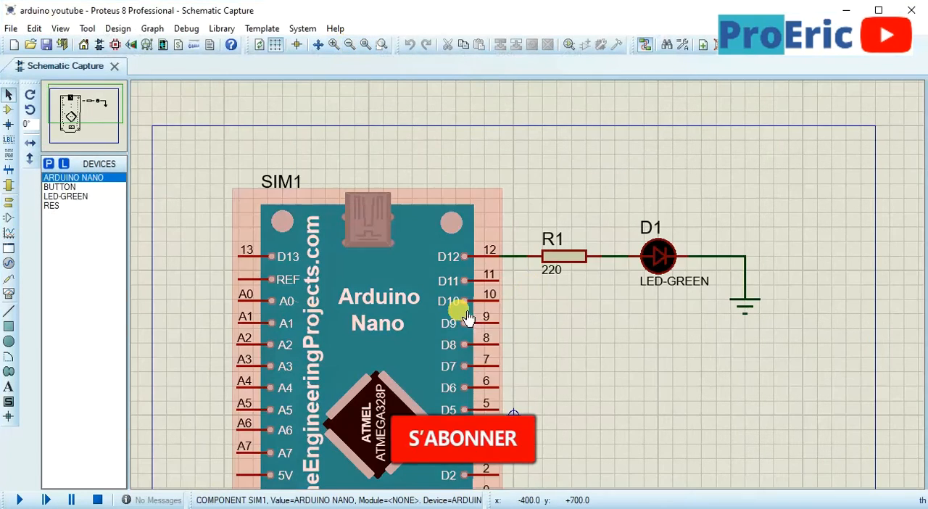
scroll(449, 281, up, 1)
drag(452, 282, 459, 246)
double_click(377, 251)
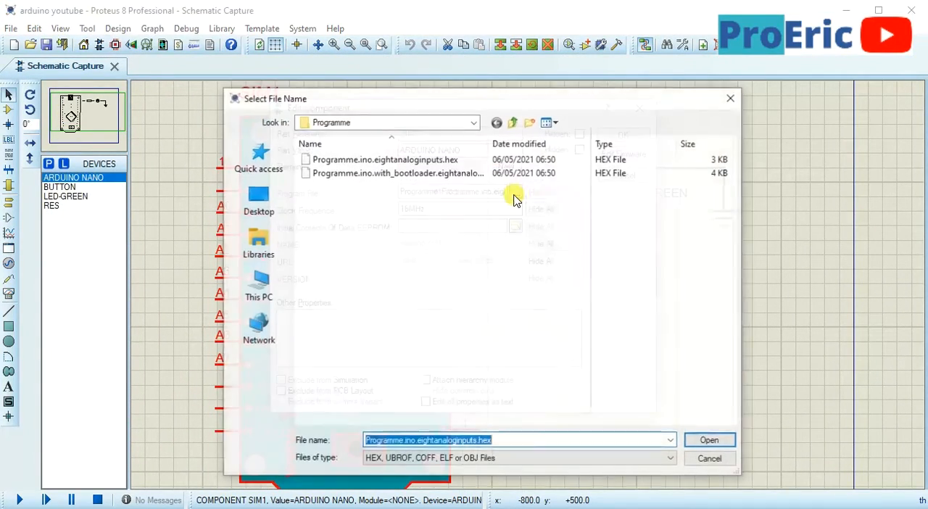
click(514, 192)
click(339, 161)
double_click(342, 164)
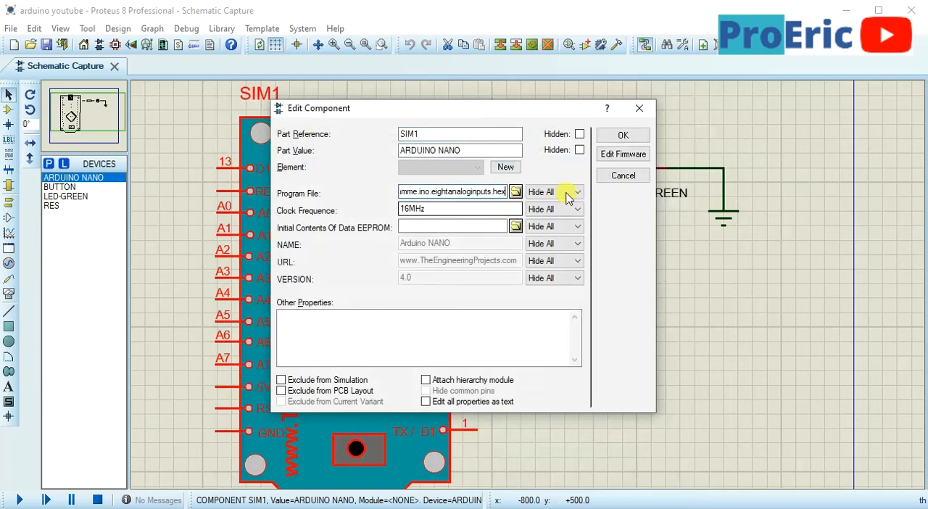
click(600, 139)
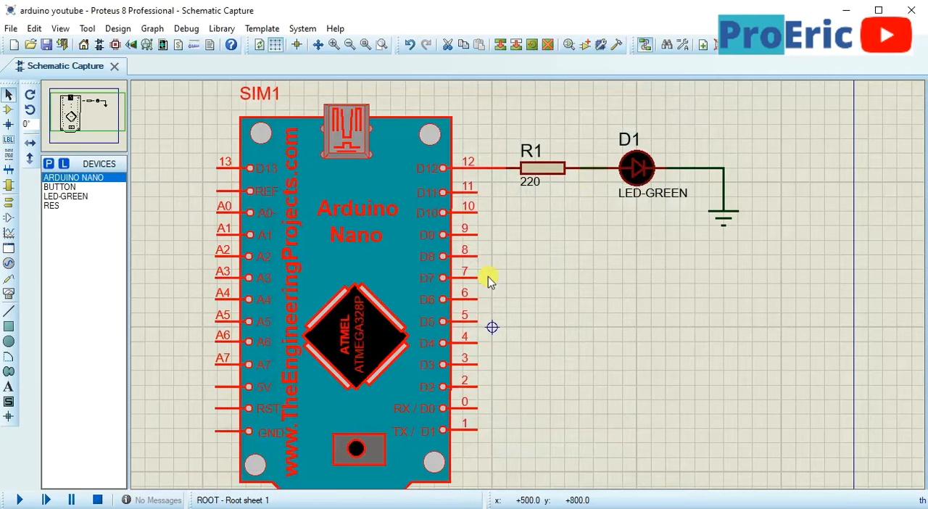
Run the simulation, compare the LED's behaviour with the sketch in the Arduino IDE, and stop it
click(20, 500)
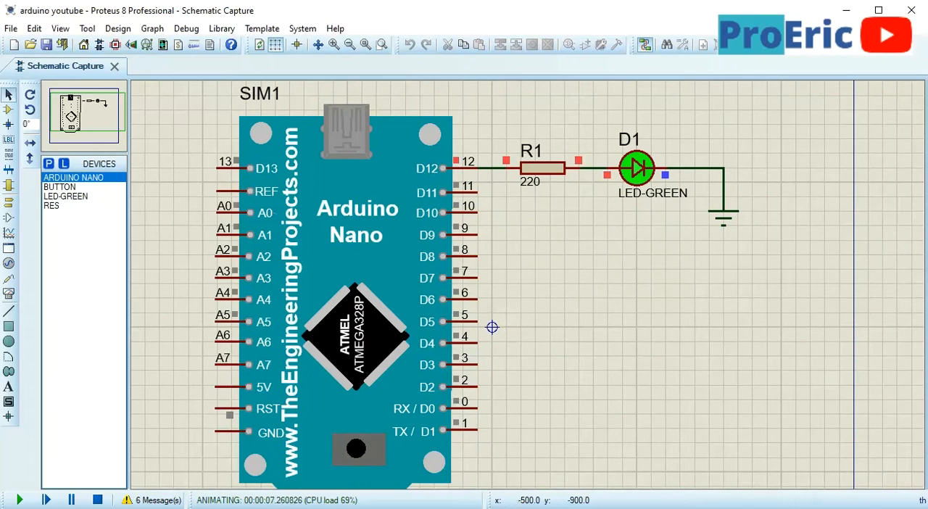
key(alt+Tab)
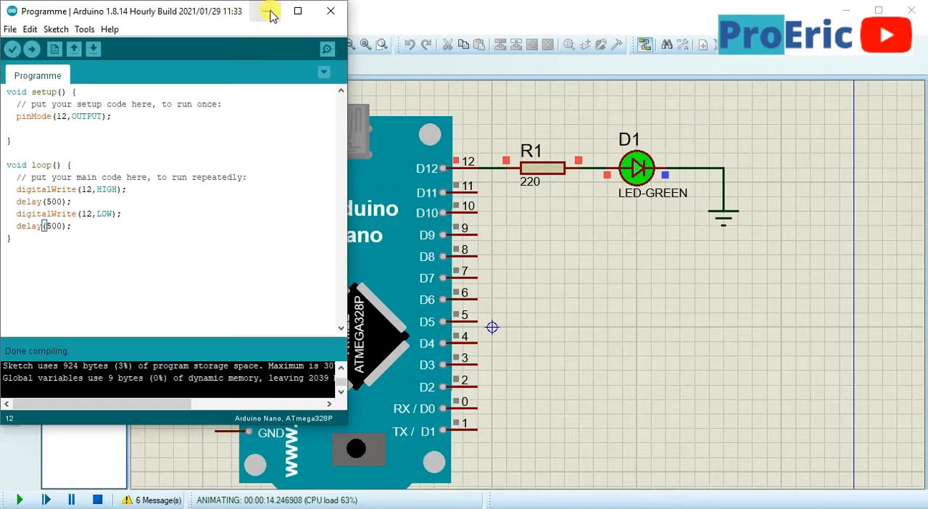
click(269, 11)
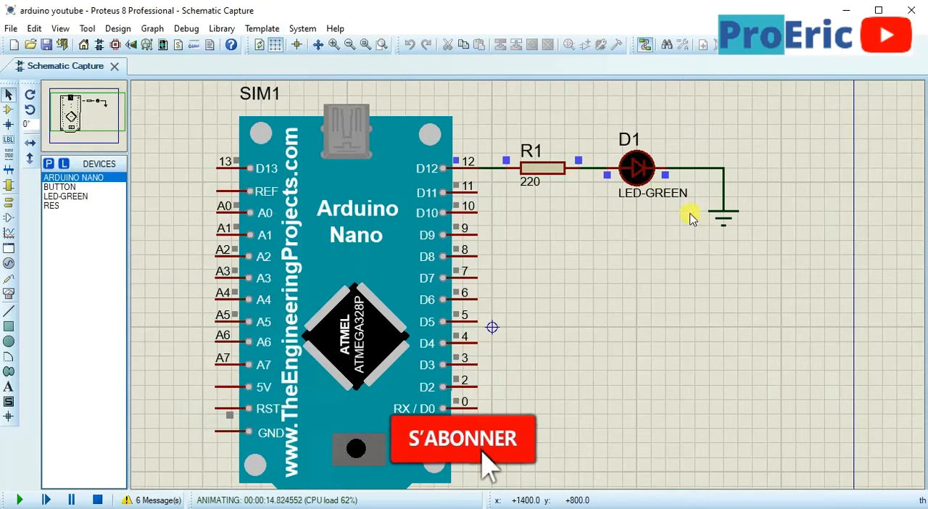
click(95, 500)
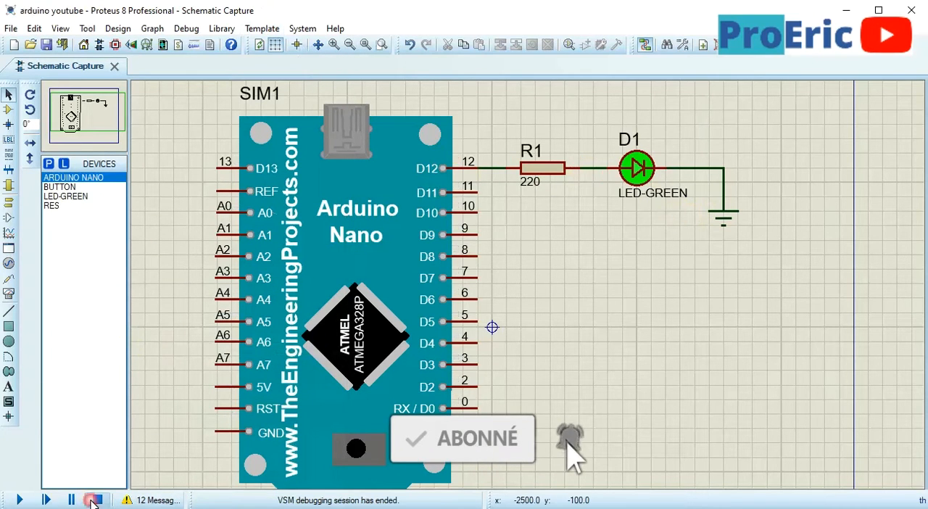
drag(492, 82, 752, 269)
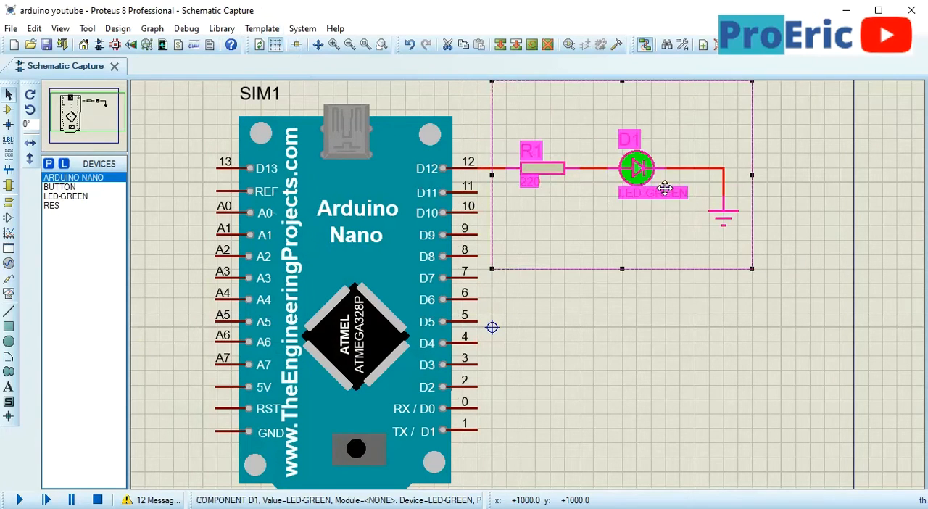
drag(665, 189, 752, 188)
click(667, 418)
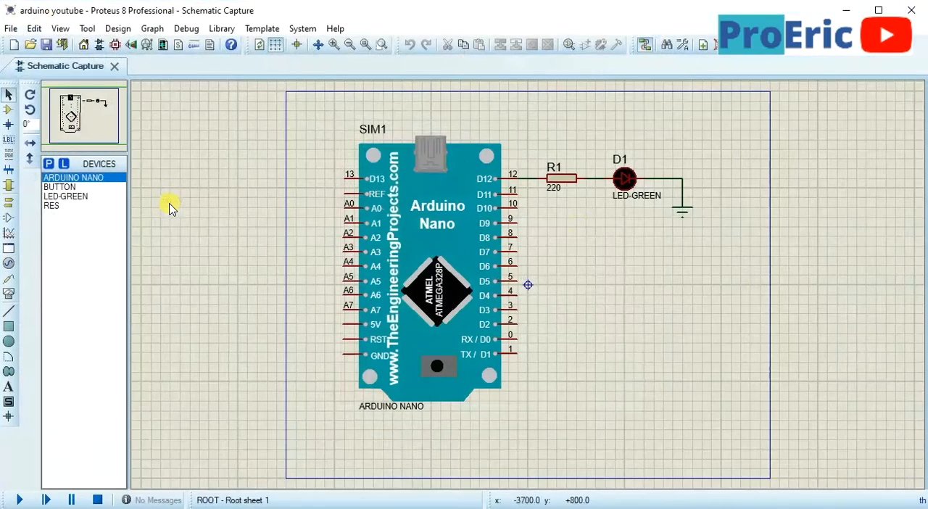
Move the resistor, green LED and ground as a group about 400 th farther from the Arduino Nano
drag(528, 130, 701, 246)
drag(644, 185, 682, 184)
click(642, 278)
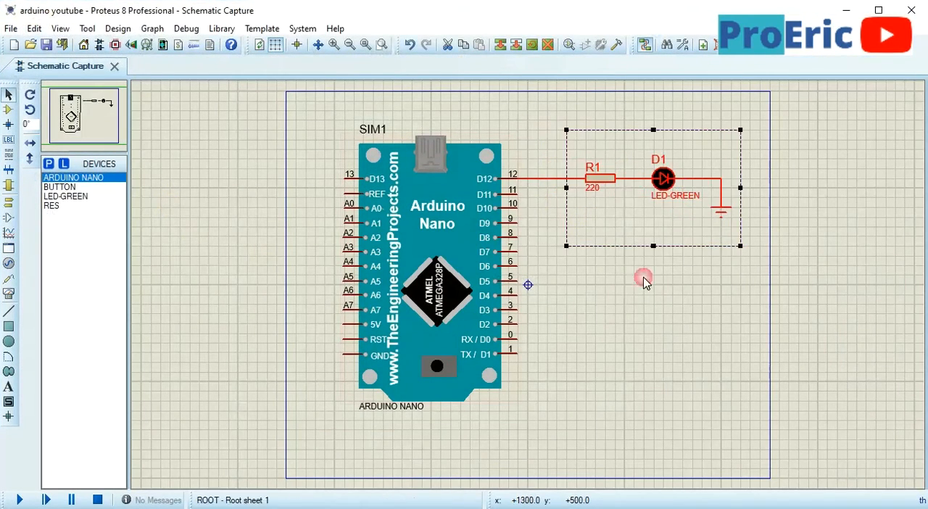
click(633, 321)
Place a voltage probe on the wire between Arduino pin D12 and resistor R1
scroll(532, 207, up, 1)
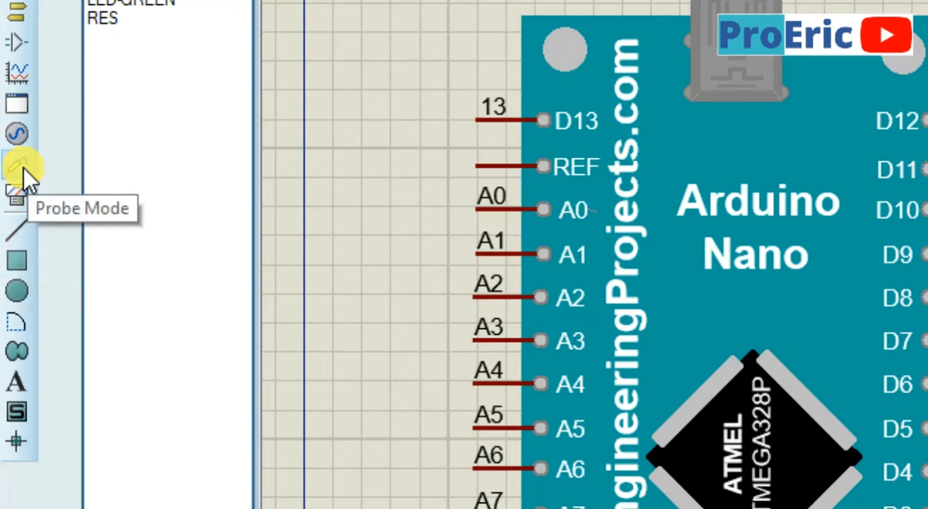
click(23, 168)
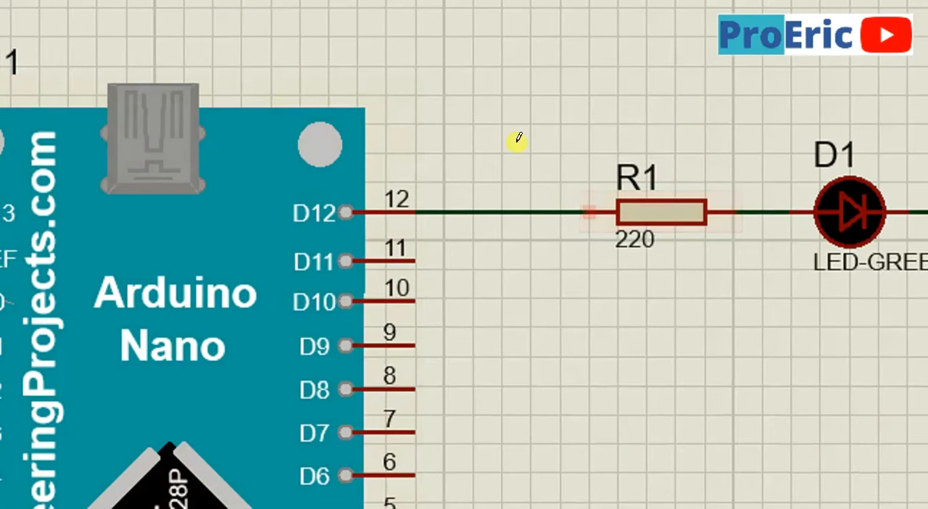
click(473, 211)
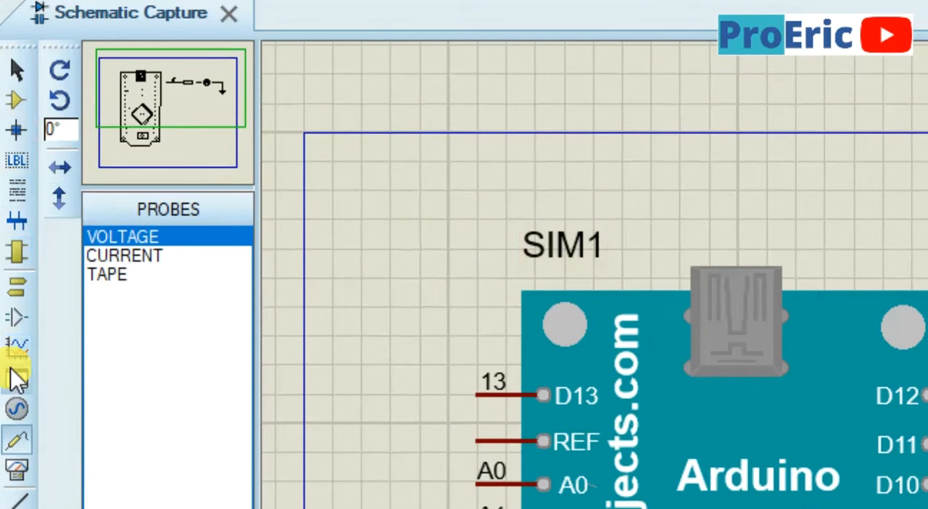
Draw a DIGITAL graph below the LED circuit, beside the Arduino Nano
click(16, 348)
click(120, 256)
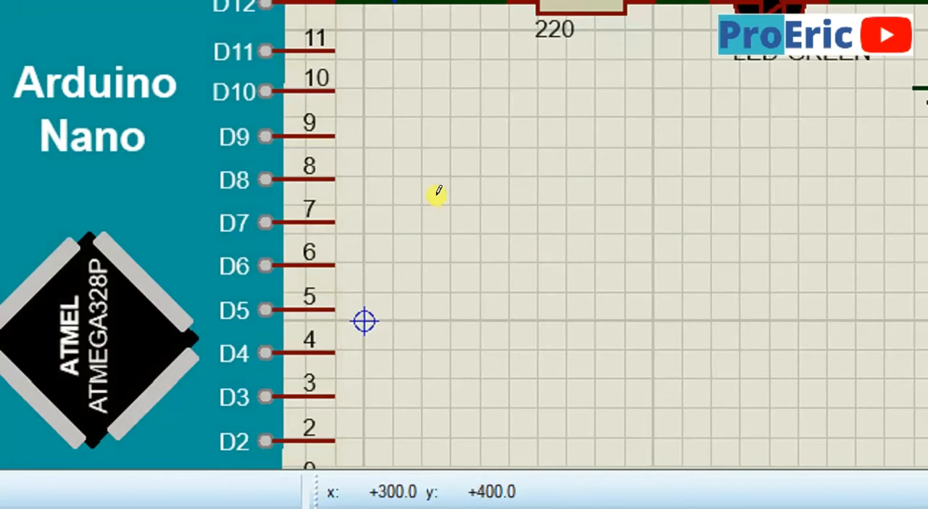
drag(448, 204, 927, 362)
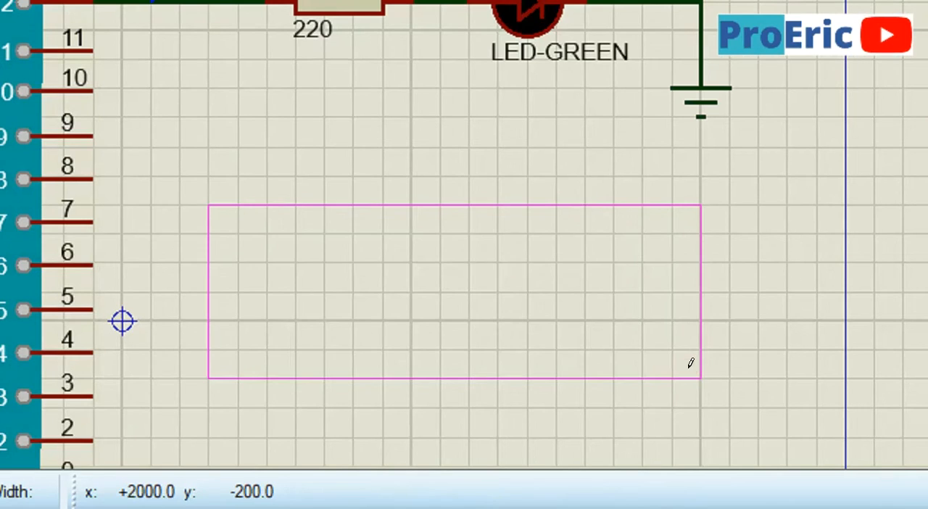
drag(691, 362, 690, 363)
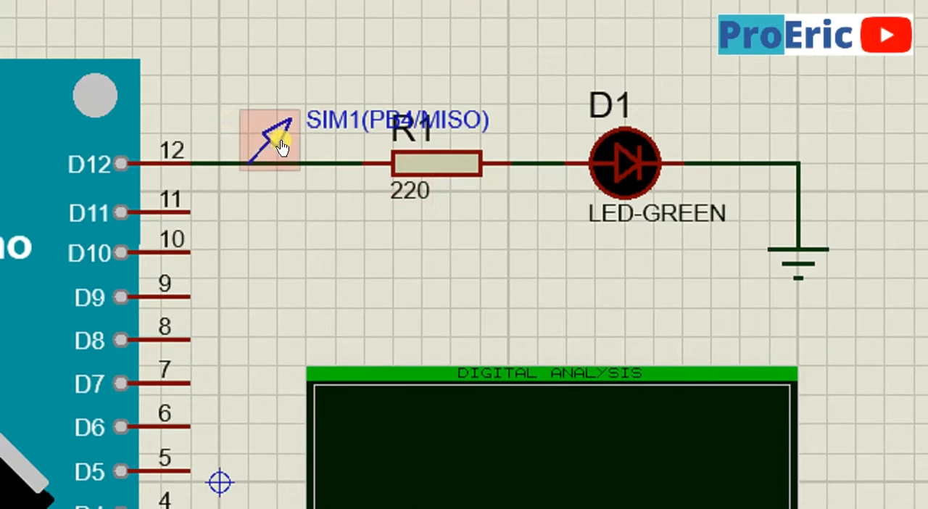
Add the D12 voltage probe as a trace on the digital graph and simulate the graph
click(274, 144)
mouse_move(274, 144)
mouse_down()
mouse_move(273, 255)
mouse_move(415, 406)
mouse_move(410, 389)
mouse_up()
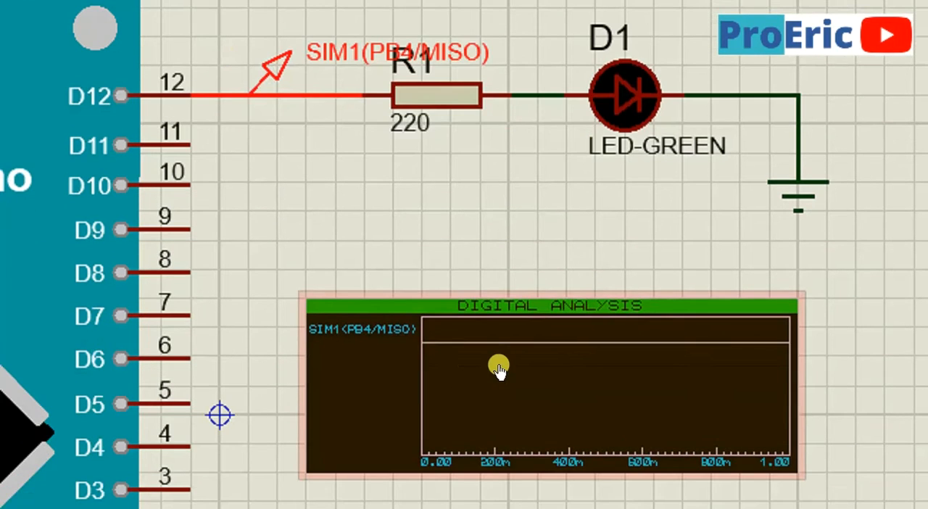
click(498, 368)
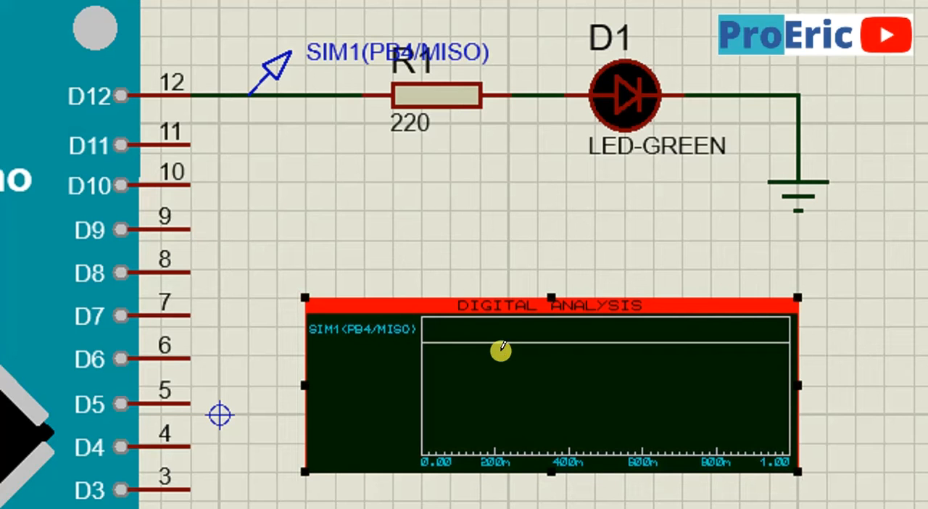
key(space)
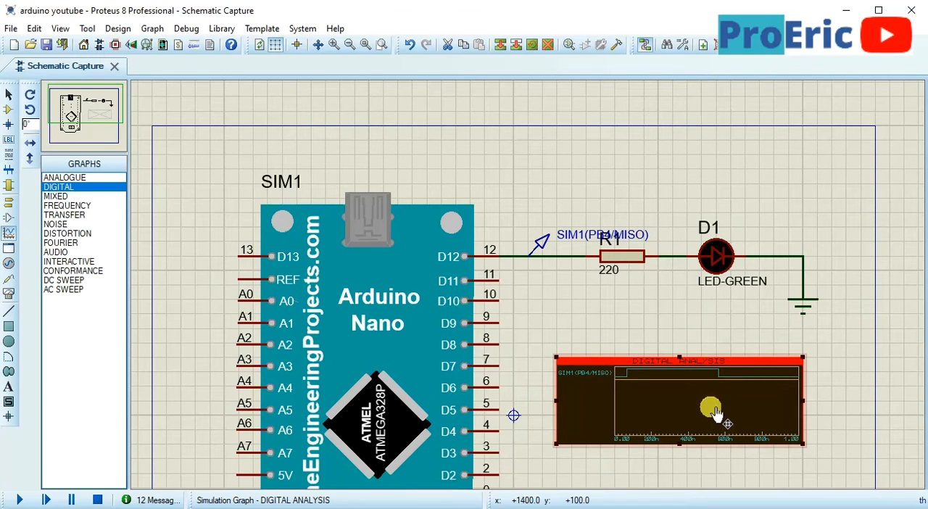
Set the digital graph's stop time to 10 and simulate the graph again
double_click(714, 413)
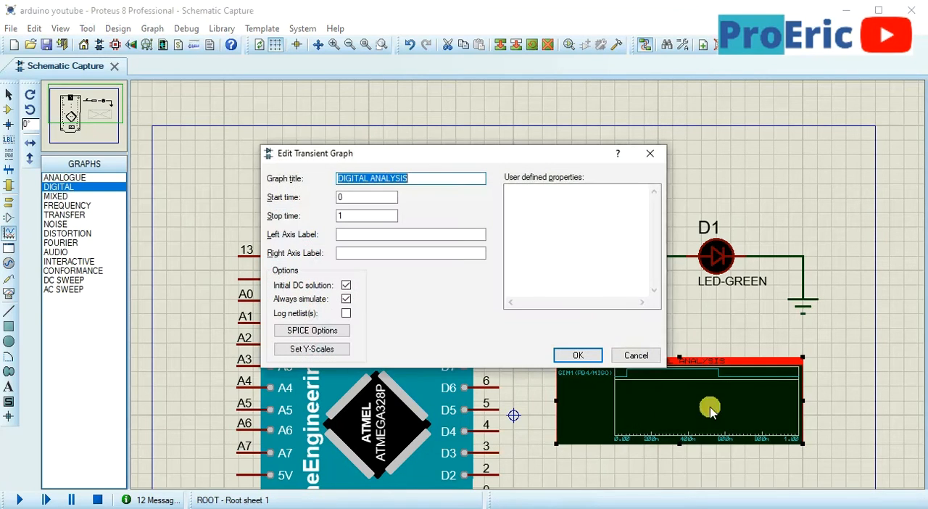
click(349, 216)
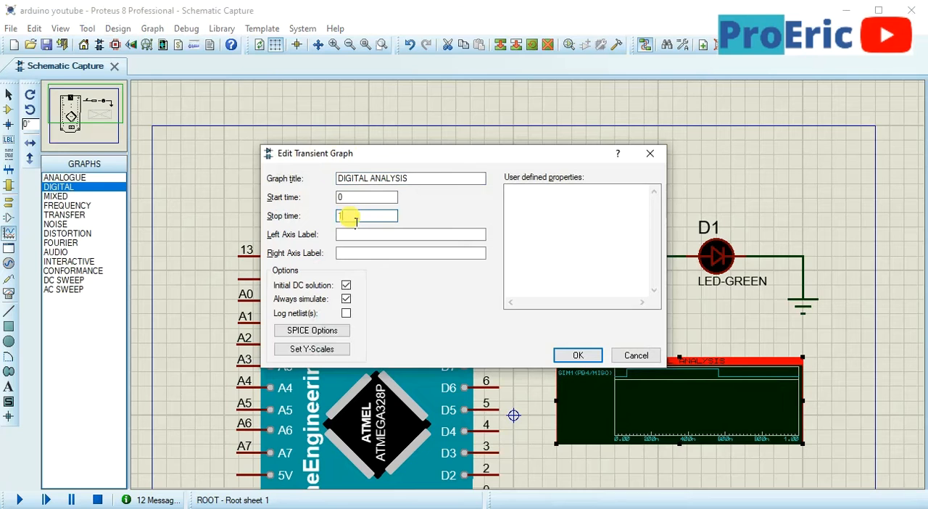
text(0)
click(583, 355)
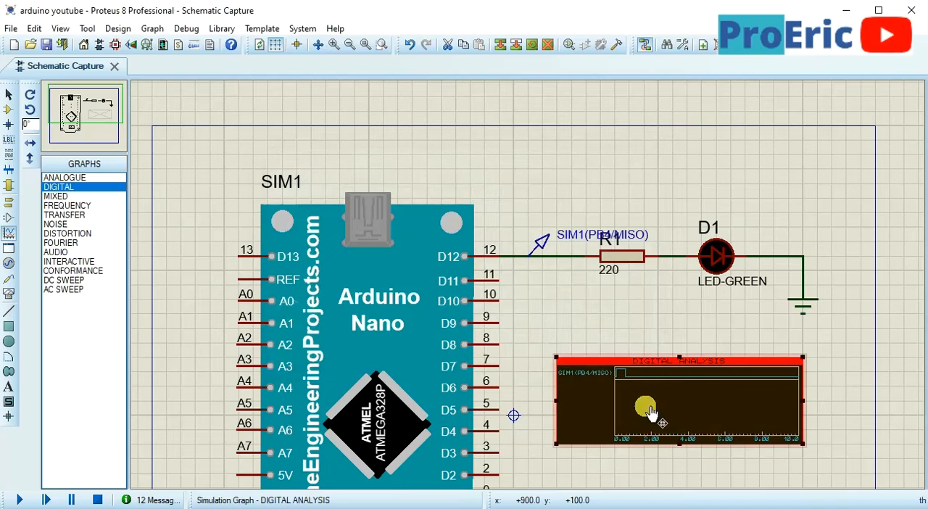
key(space)
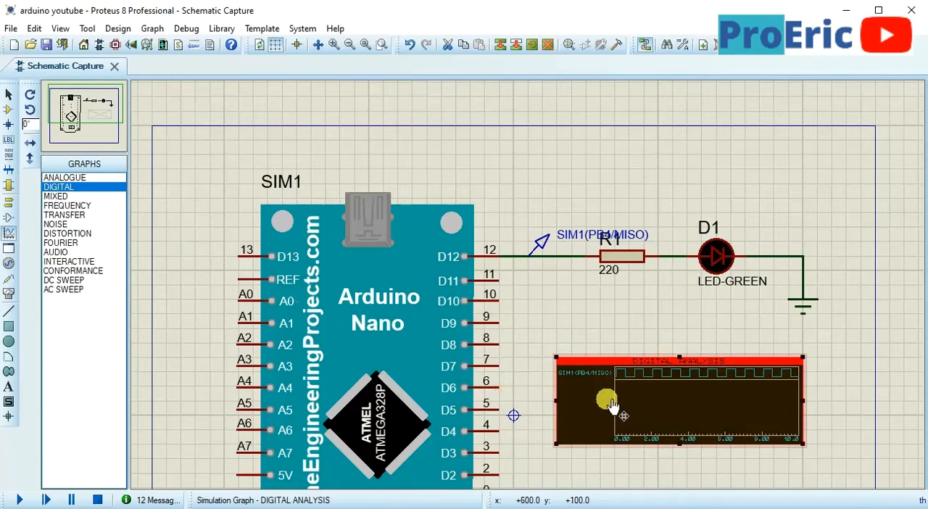
Move the DIGITAL ANALYSIS graph up toward resistor R1 and run the simulation with the Arduino IDE sketch in view
drag(607, 399, 577, 356)
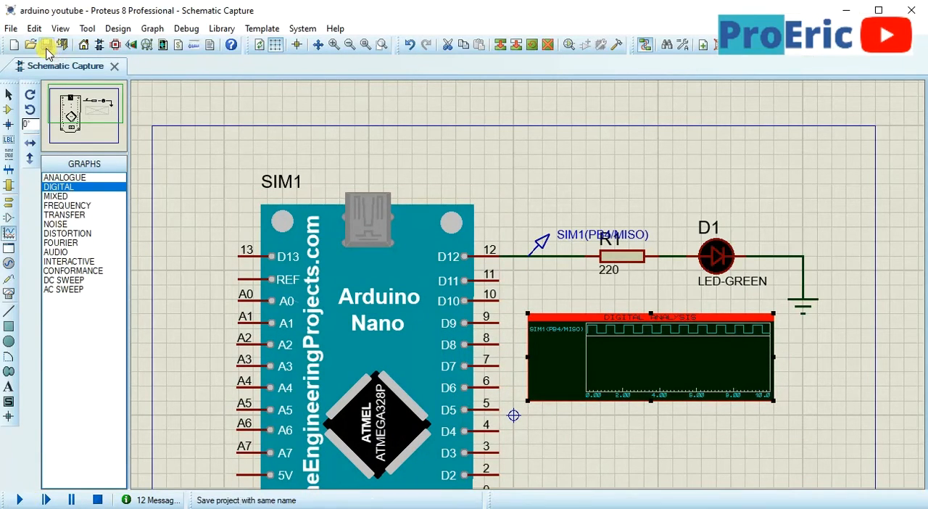
click(18, 501)
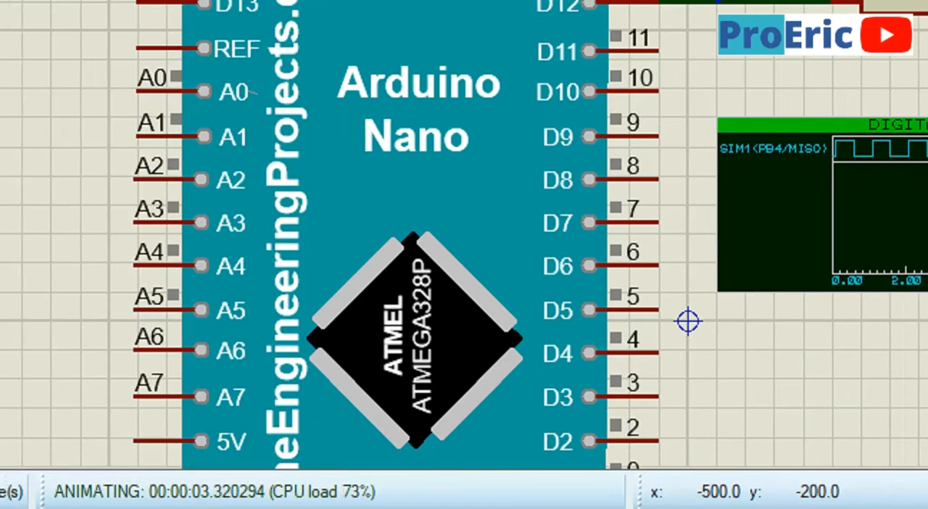
key(alt+Tab)
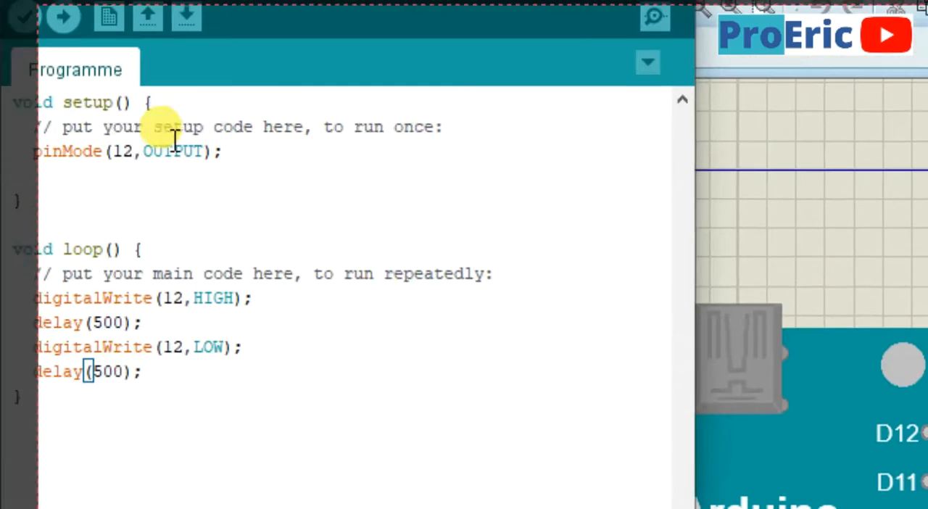
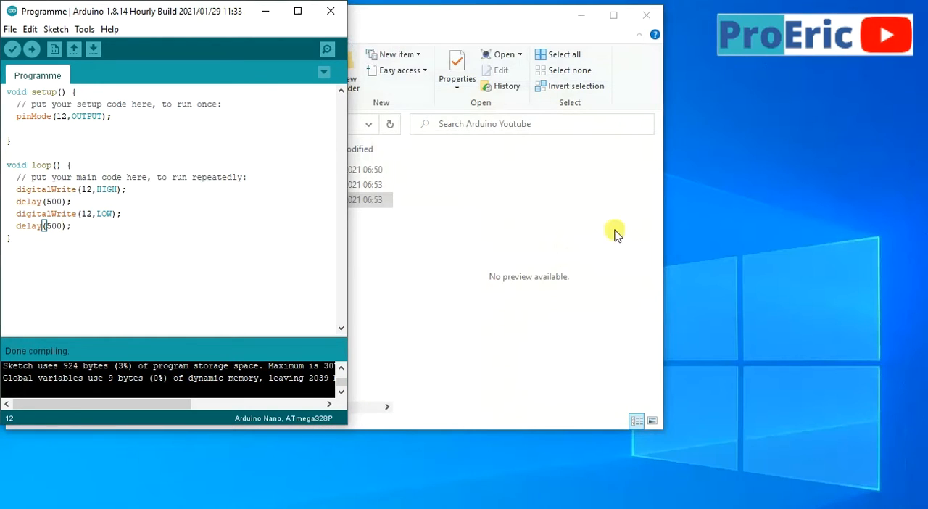
Save the Proteus project, run the Arduino Nano LED simulation for a while and stop it
click(261, 12)
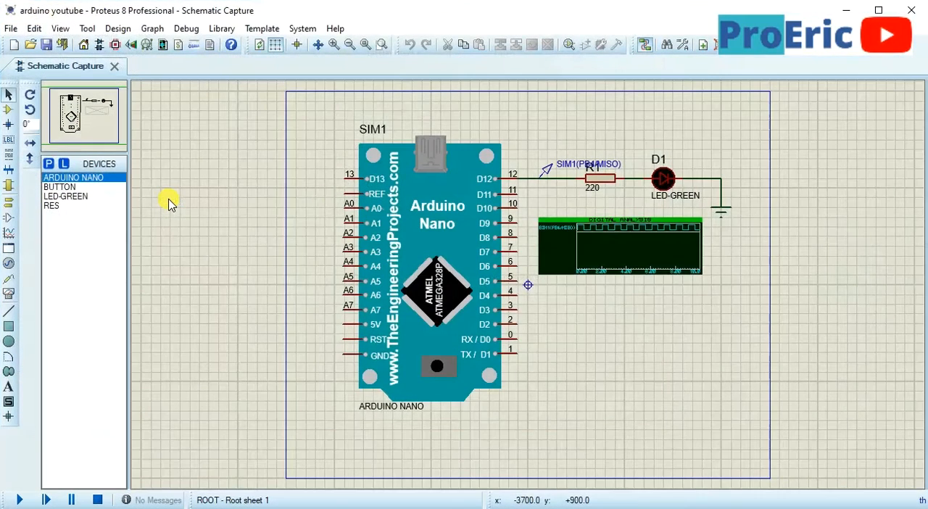
click(48, 45)
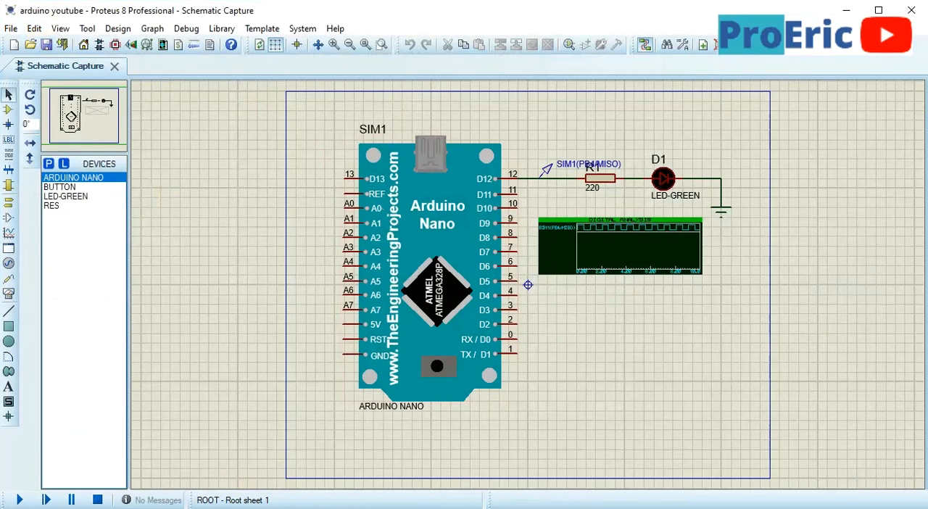
click(20, 500)
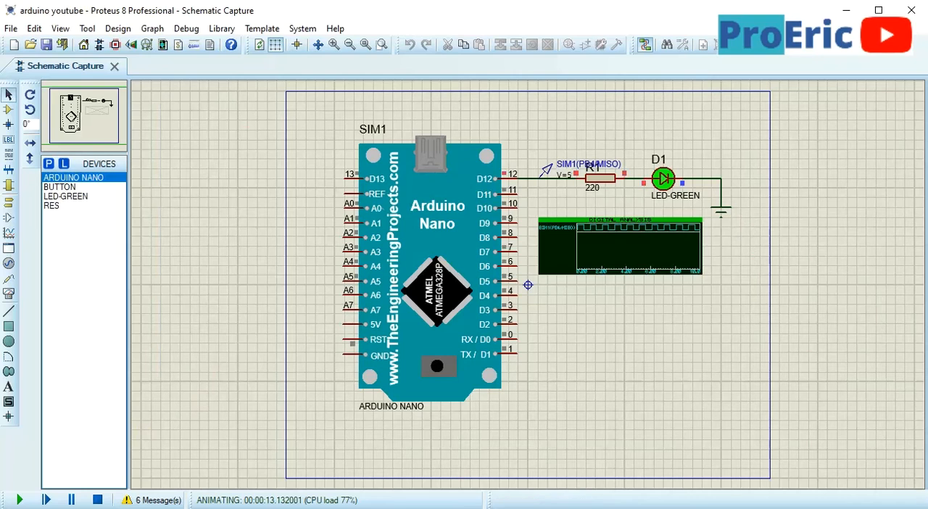
click(98, 501)
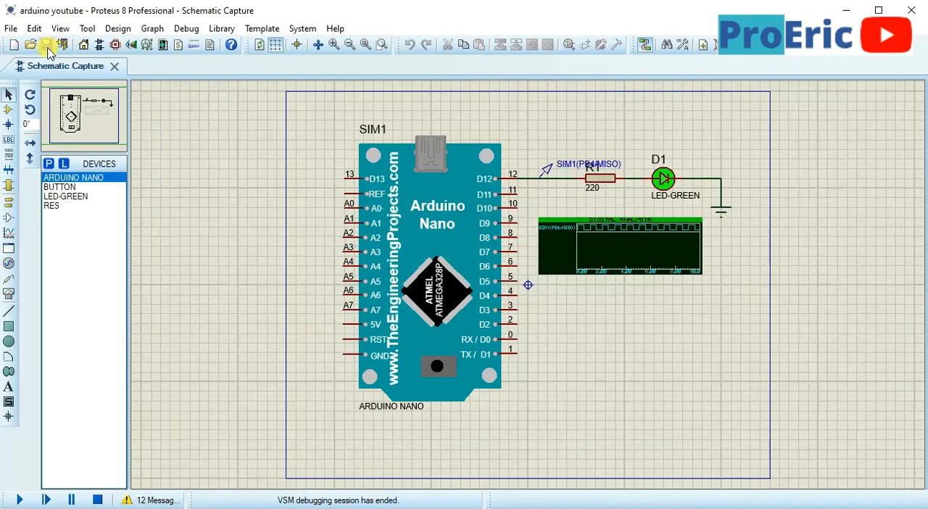
Delete the DIGITAL ANALYSIS graph below resistor R1
scroll(633, 247, up, 1)
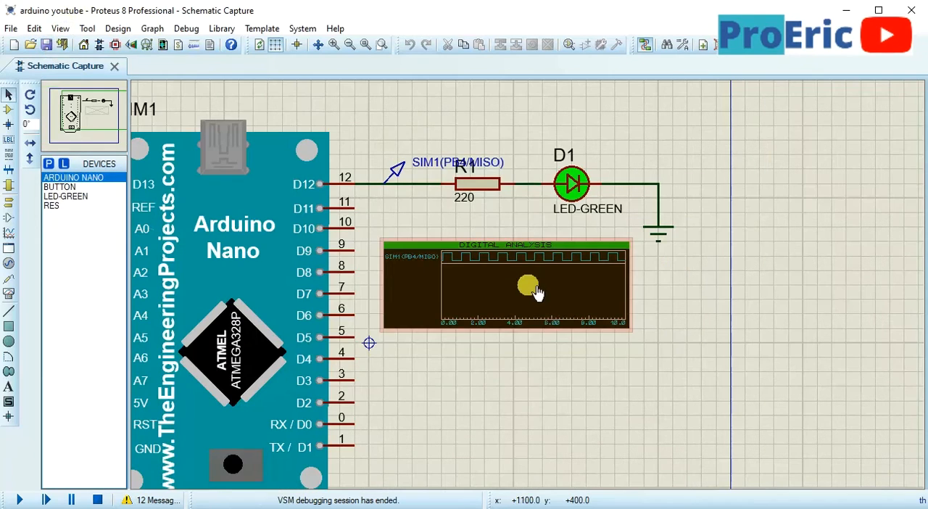
click(533, 293)
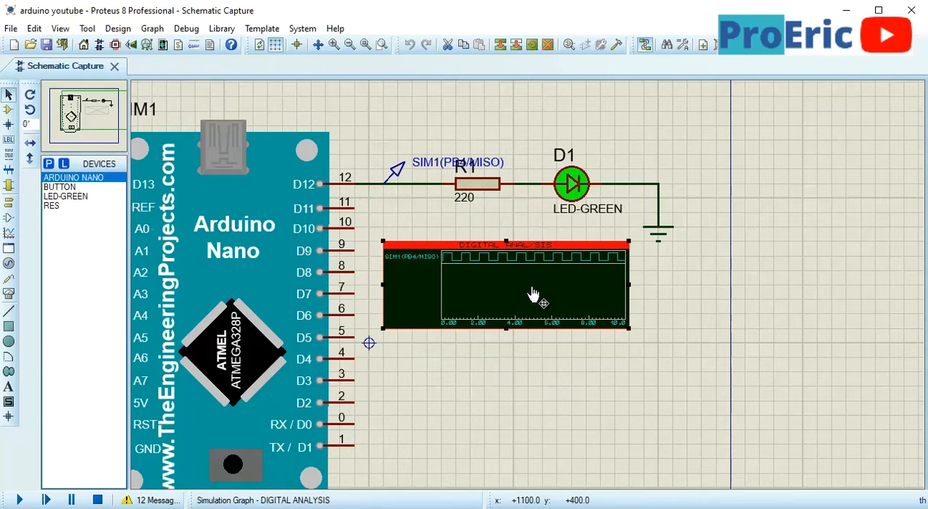
right_click(532, 289)
right_click(527, 287)
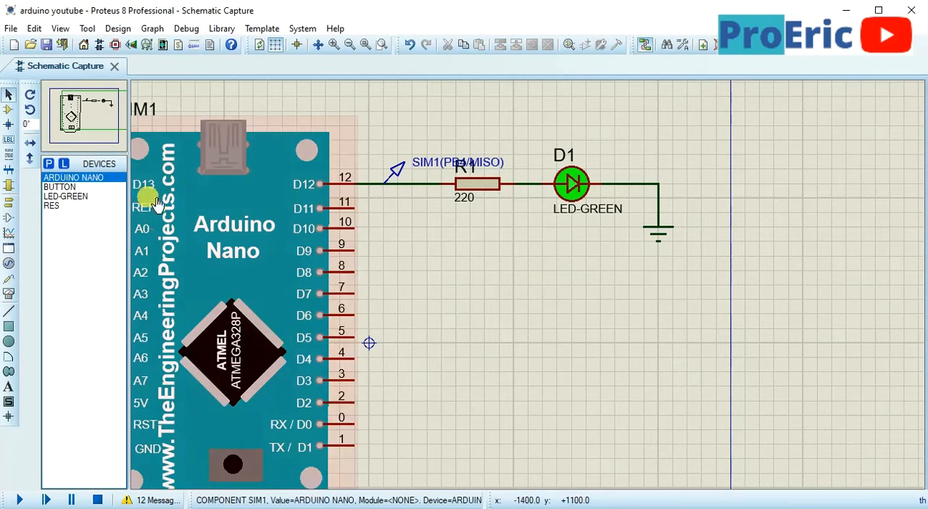
click(56, 197)
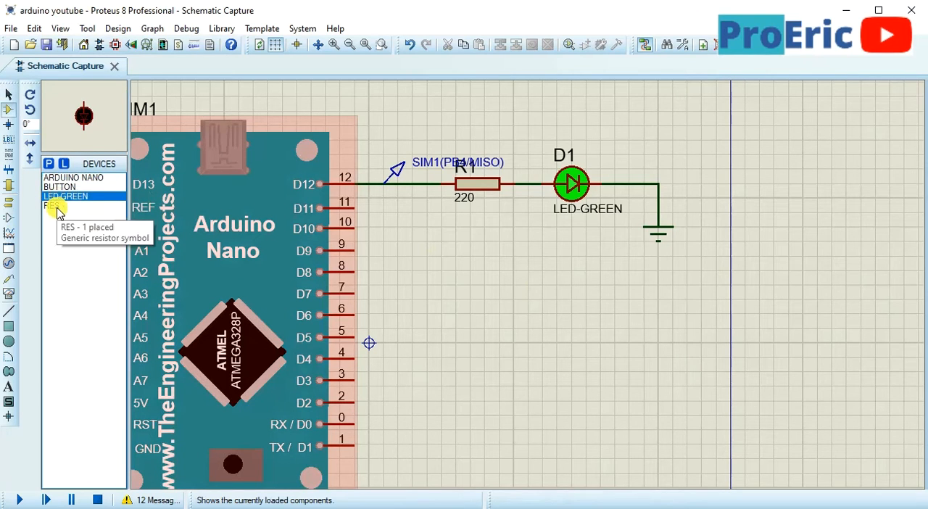
click(52, 206)
click(59, 187)
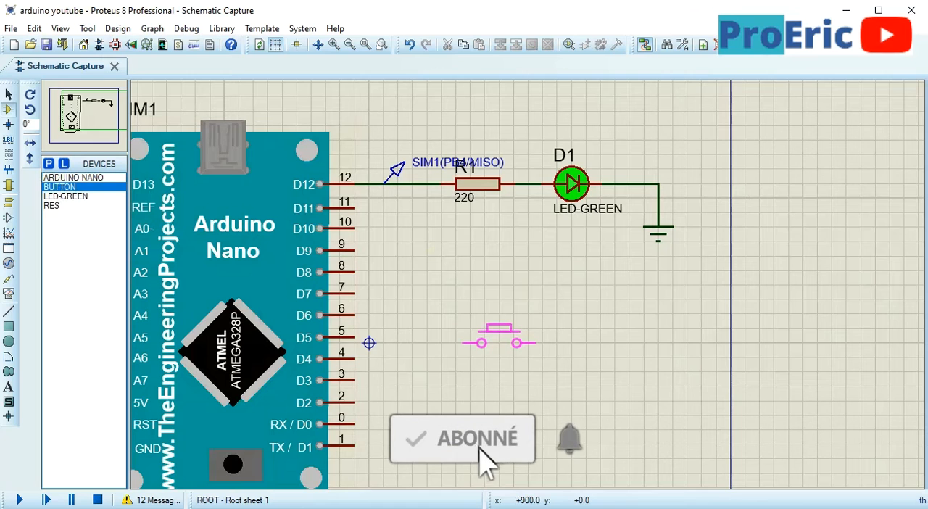
key(KP_Add)
key(KP_Add)
key(KP_Add)
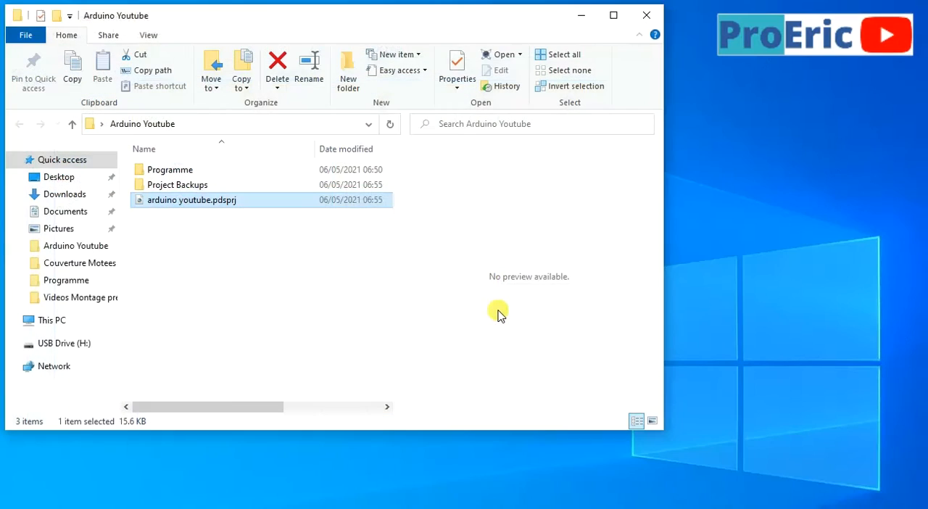
Open the project file arduino youtube.pdsprj and delete the digital graph under the LED circuit
double_click(192, 207)
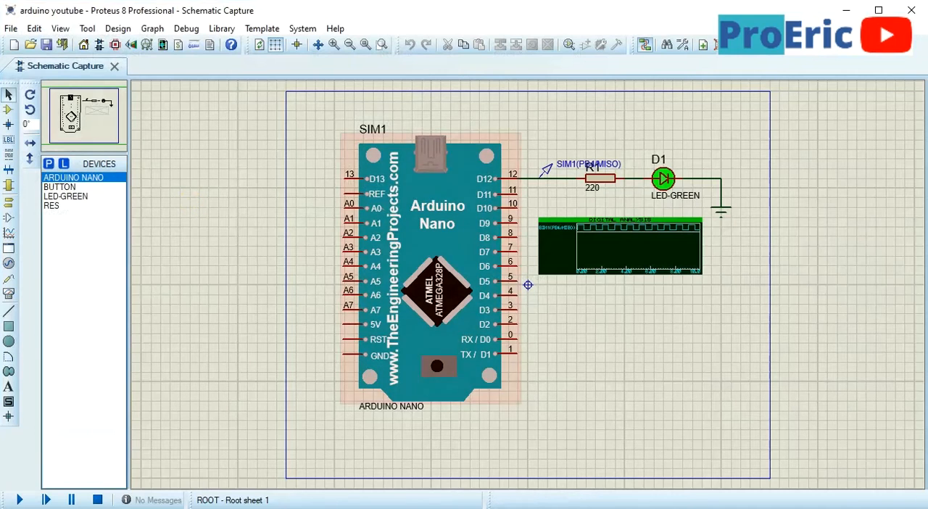
right_click(619, 258)
right_click(619, 258)
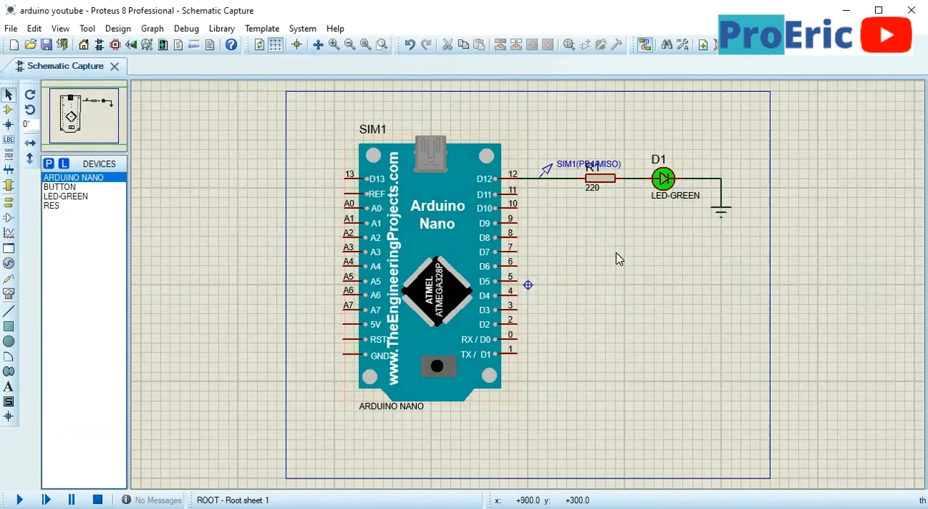
Place a BUTTON rotated to 270° in the empty area beside pins D6 to D3 of the Arduino Nano
click(56, 189)
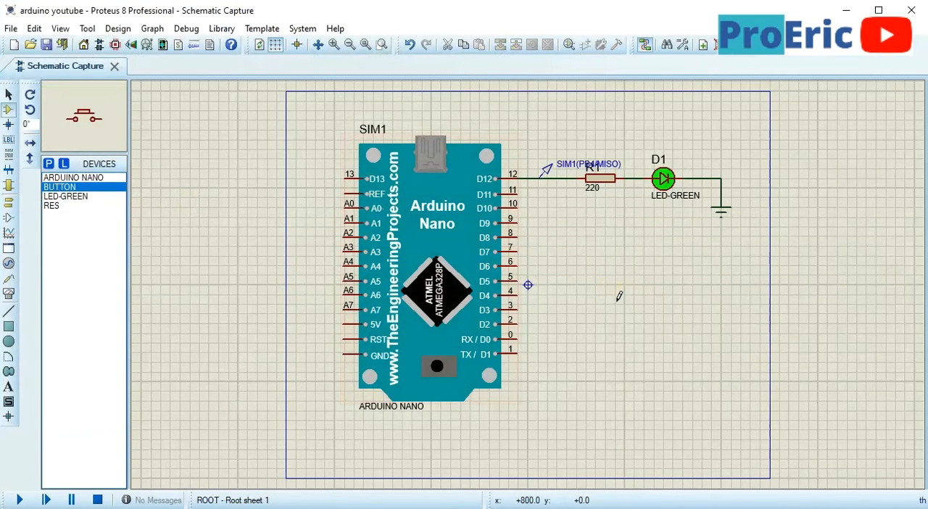
key(KP_Subtract)
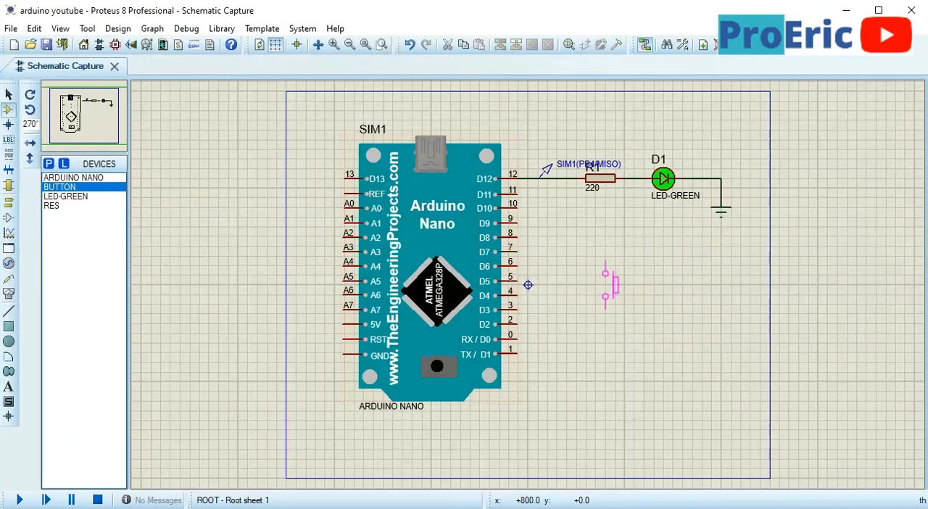
click(600, 284)
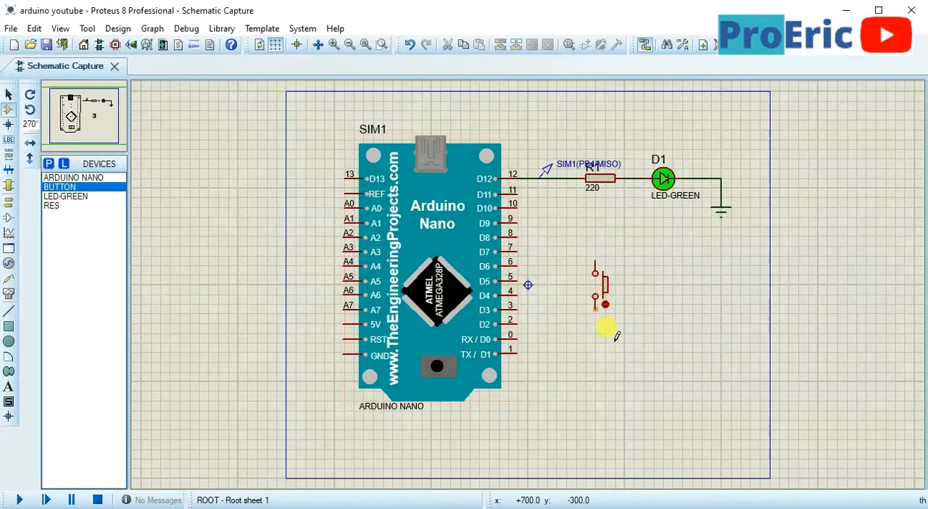
Wire pin D2 of the Arduino Nano to the lower terminal of the vertical push button
scroll(516, 319, up, 1)
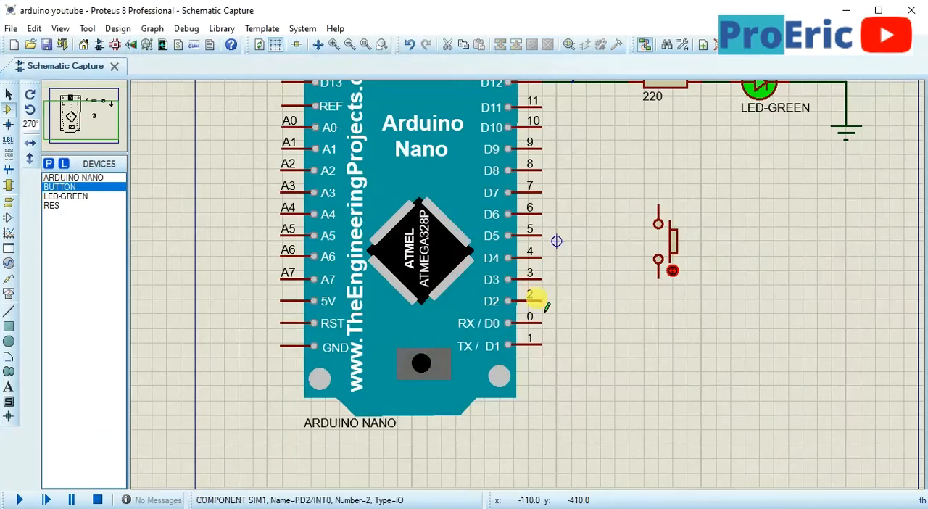
click(542, 301)
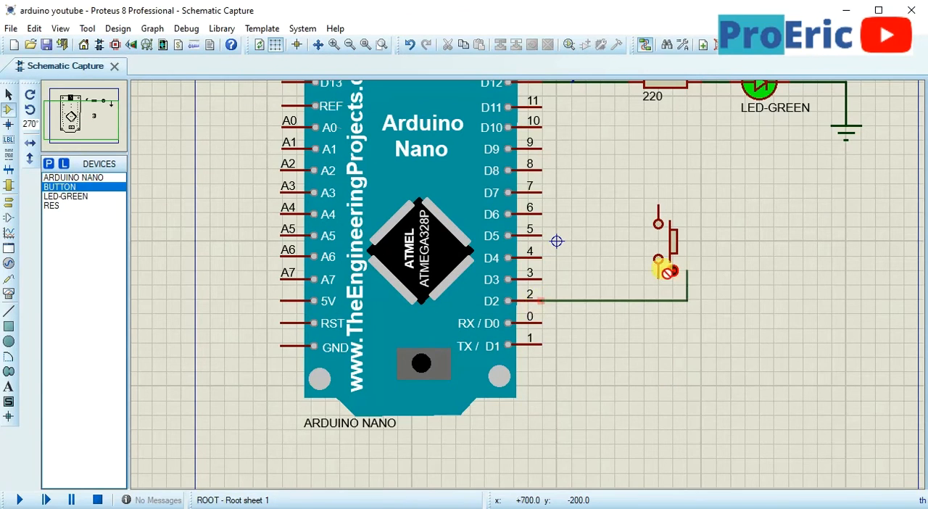
click(659, 259)
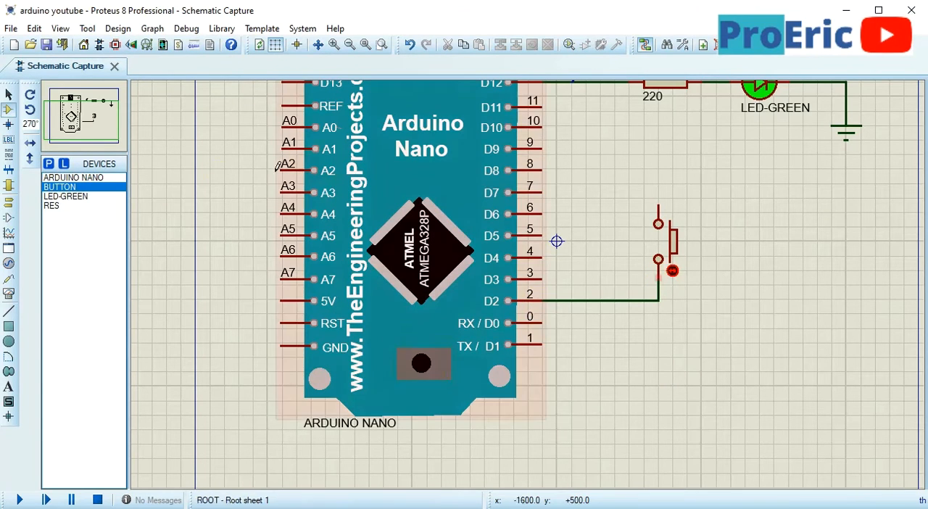
Rotate the push button to horizontal with its actuator above the contacts, and delete its wire to D2
click(53, 207)
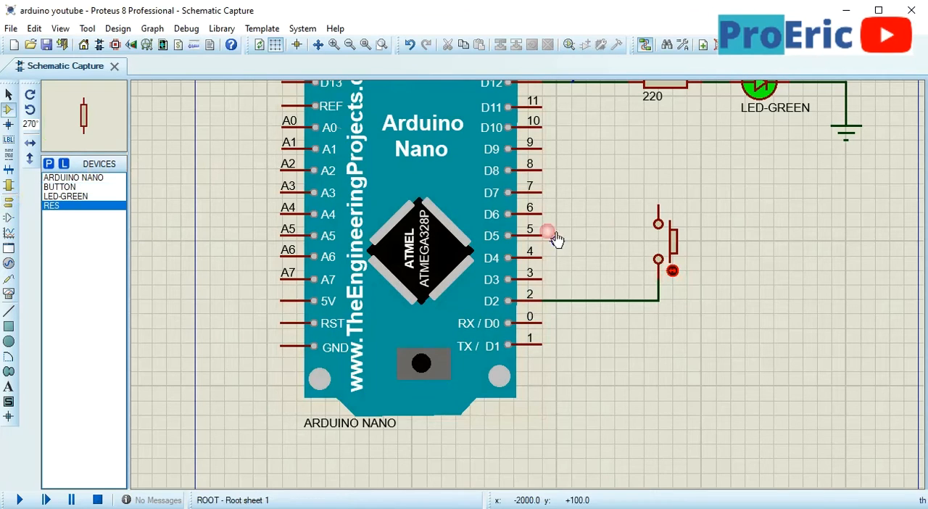
drag(631, 197, 713, 295)
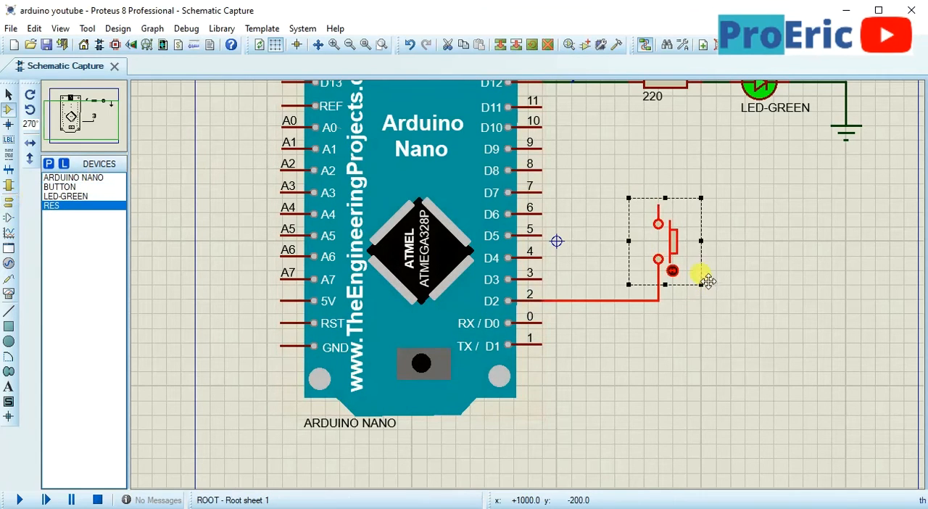
key(KP_Subtract)
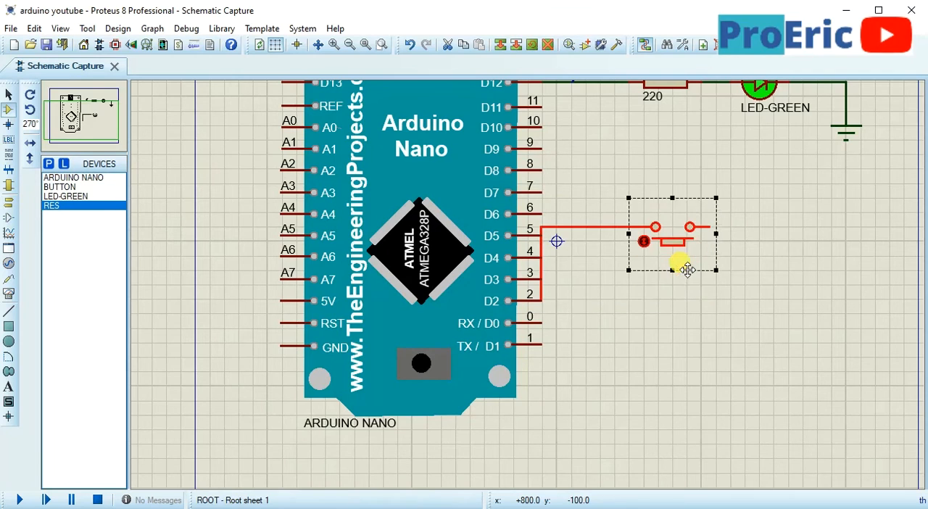
key(KP_Subtract)
key(KP_Subtract)
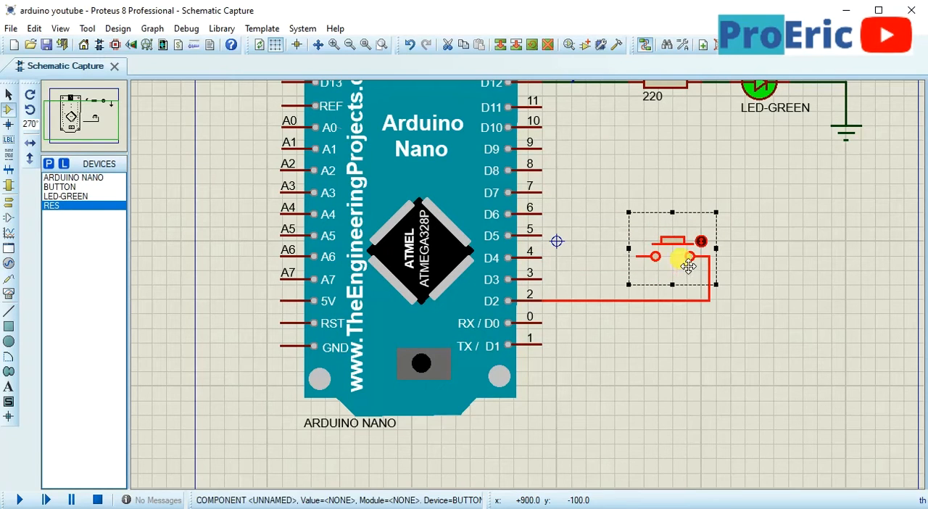
click(689, 355)
right_click(629, 301)
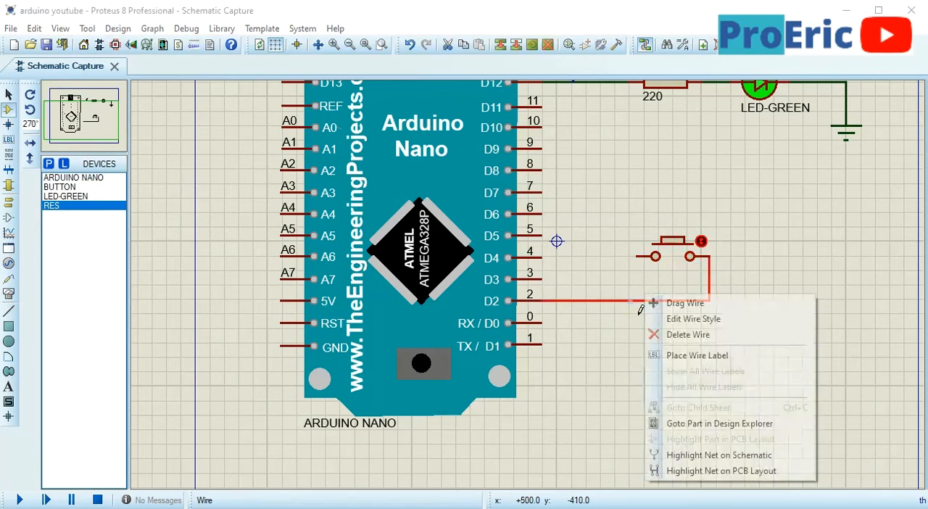
click(684, 337)
Move the push button down level with pin D2 and wire its left terminal straight to D2
mouse_move(617, 186)
mouse_down()
mouse_move(708, 319)
mouse_move(731, 307)
mouse_up()
mouse_move(689, 267)
mouse_down()
mouse_move(691, 351)
mouse_move(679, 307)
mouse_up()
click(720, 277)
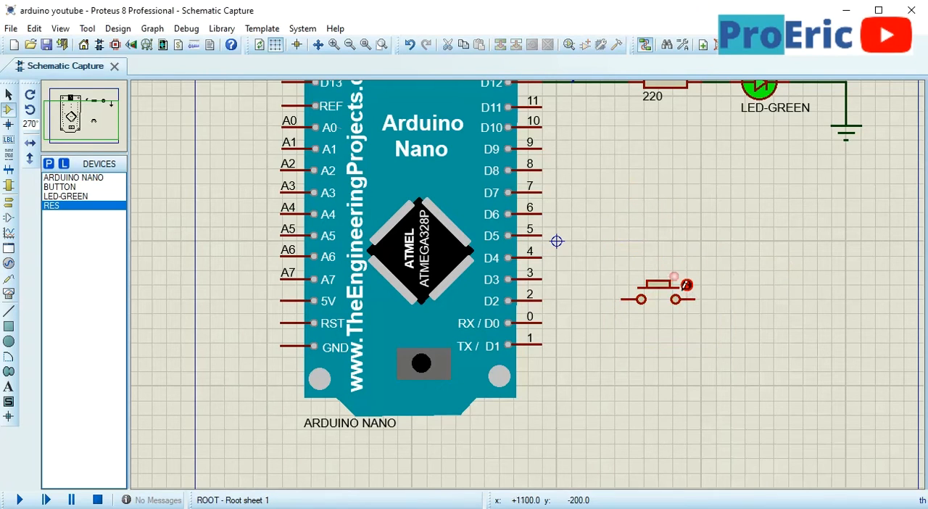
click(624, 304)
click(543, 299)
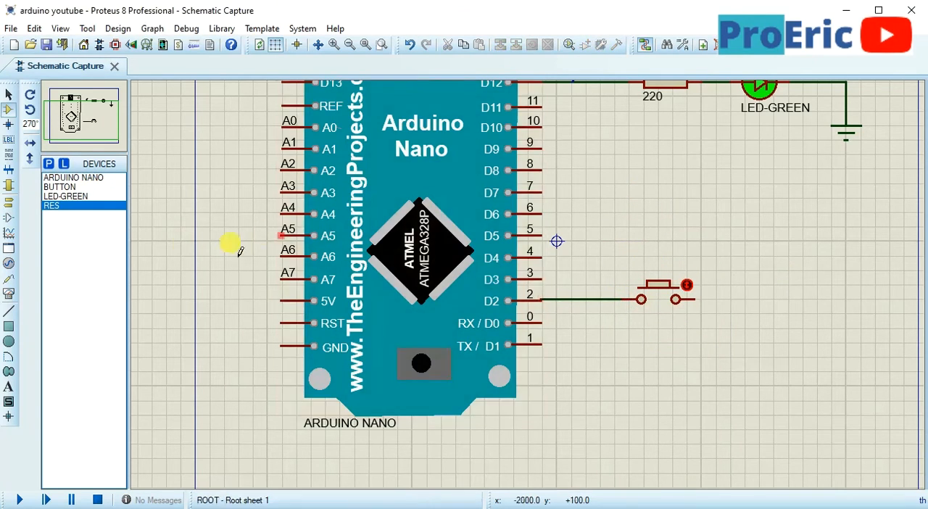
Place a vertical RES resistor above the push button's right side and wire it to the button's right terminal
click(845, 300)
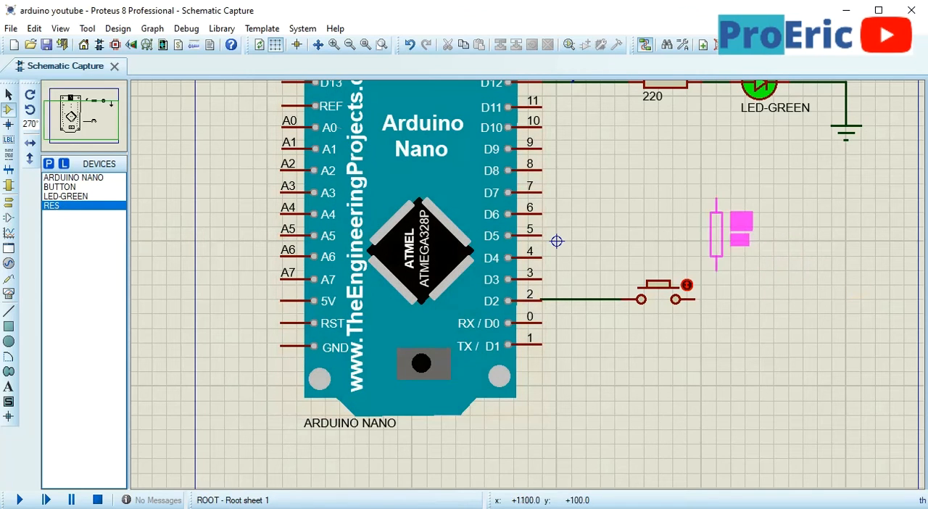
click(730, 233)
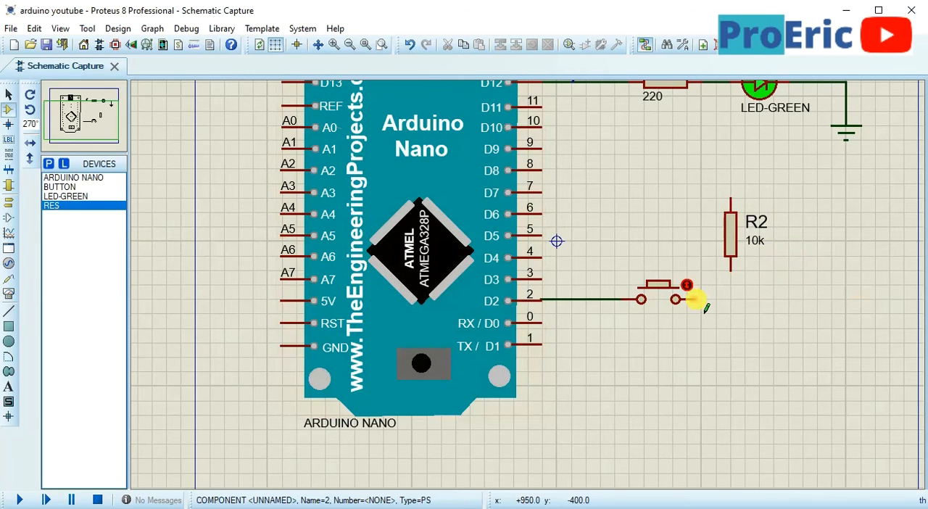
click(744, 280)
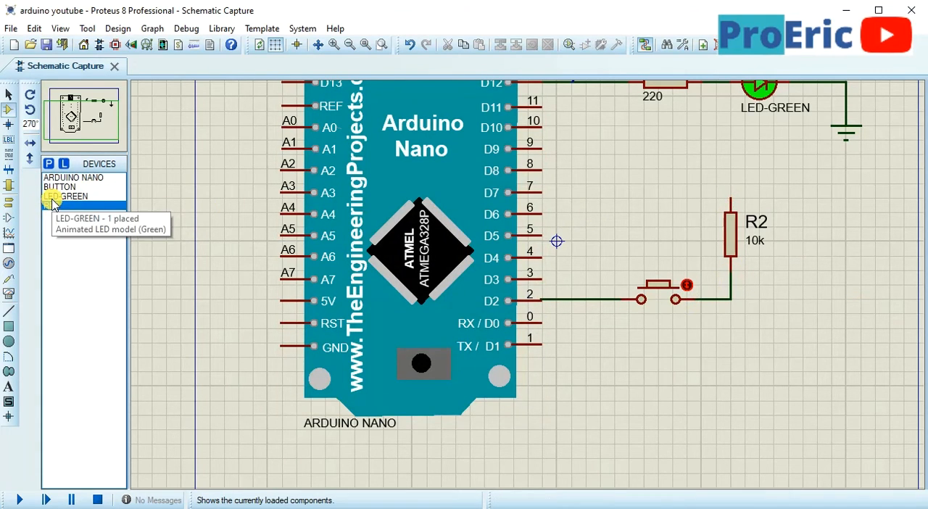
Move resistor R2 from the button's right terminal to between the Nano and the button, joining its lower end to the D2 wire
right_click(729, 299)
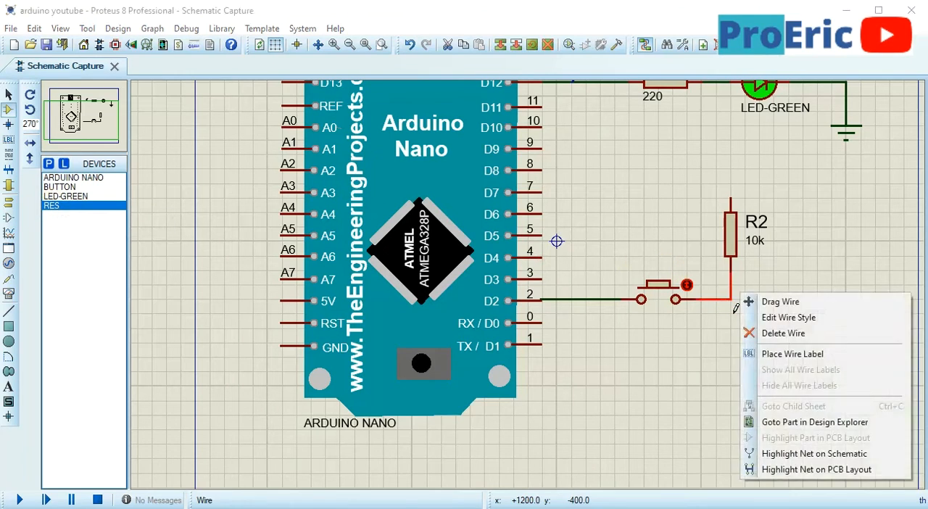
click(768, 331)
drag(741, 240, 611, 239)
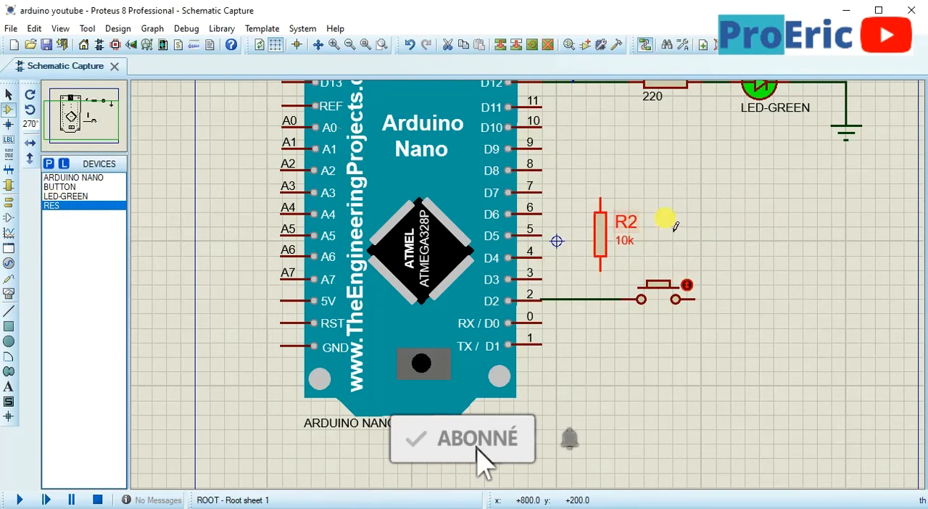
click(600, 271)
click(600, 298)
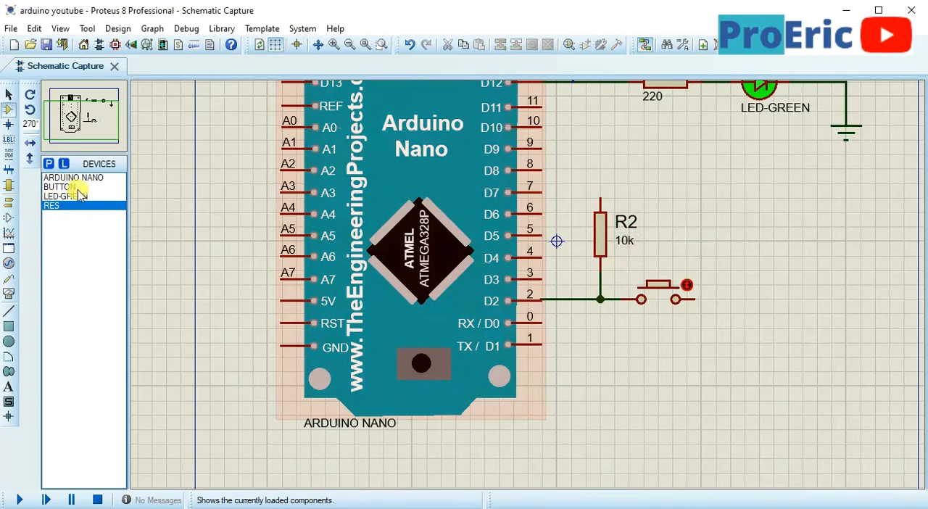
Place a POWER terminal connected to the top of resistor R2, and a GROUND terminal below and right of the push button
click(9, 203)
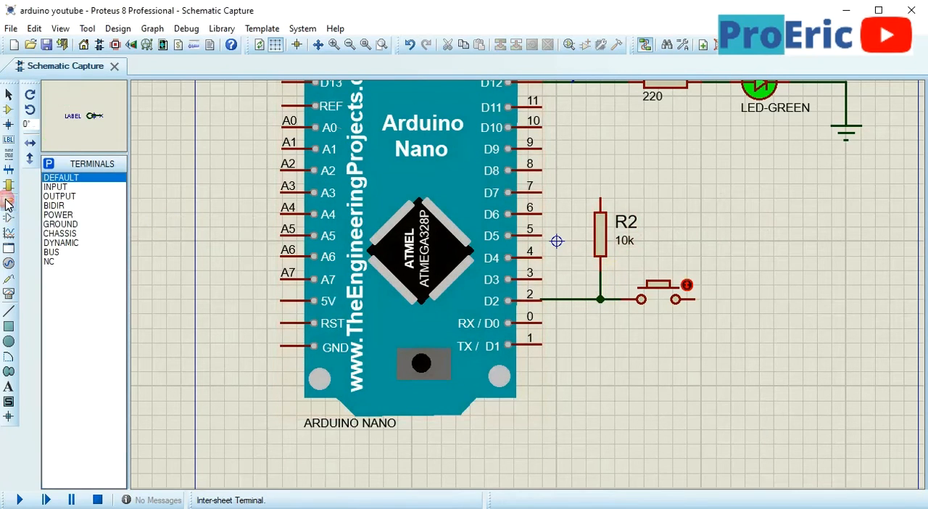
click(56, 217)
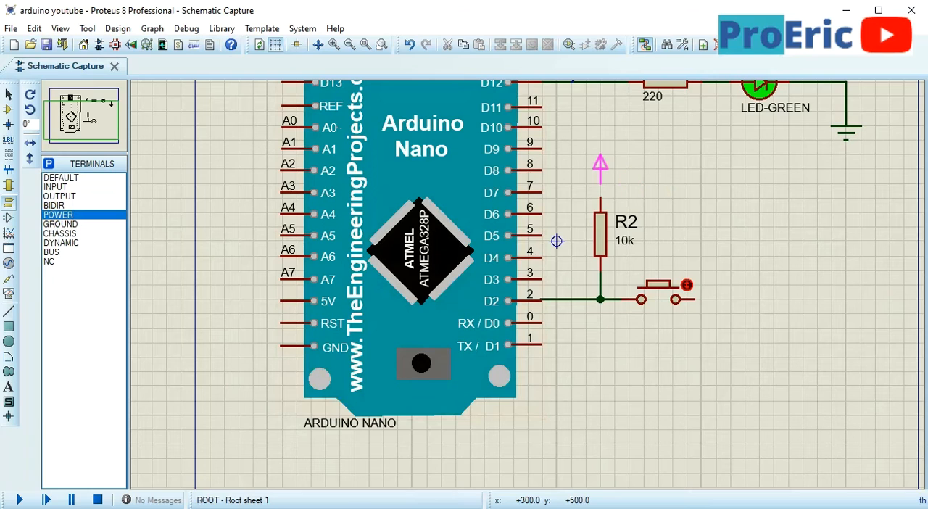
click(601, 181)
click(62, 225)
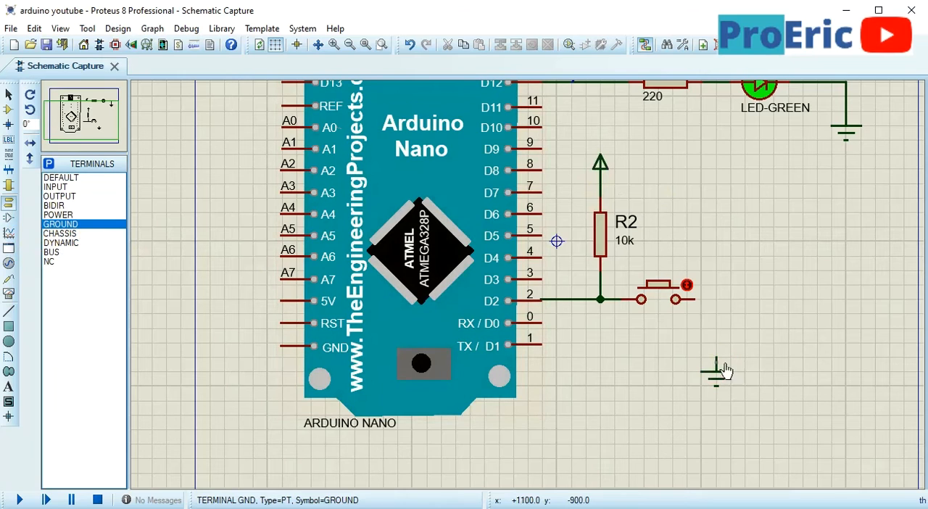
Wire the push button's right terminal to the ground terminal and save the design
click(717, 361)
click(696, 300)
click(715, 331)
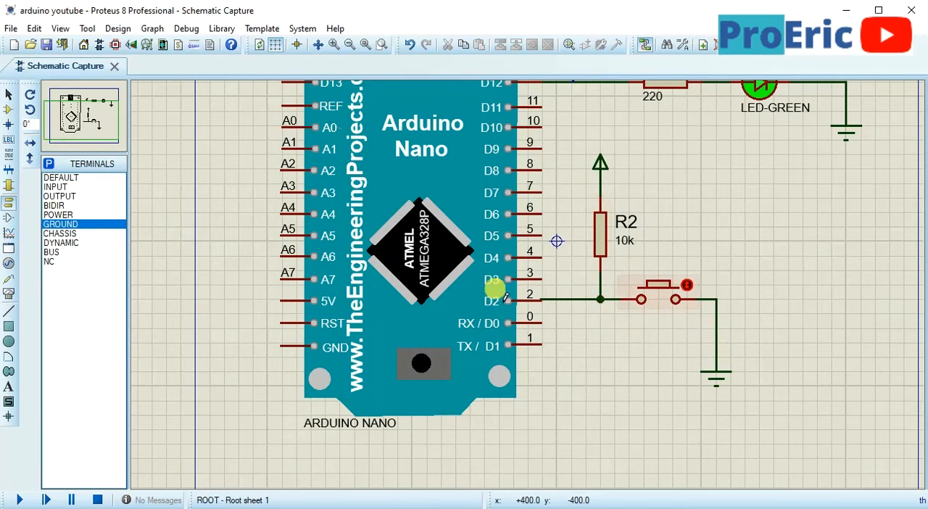
click(47, 46)
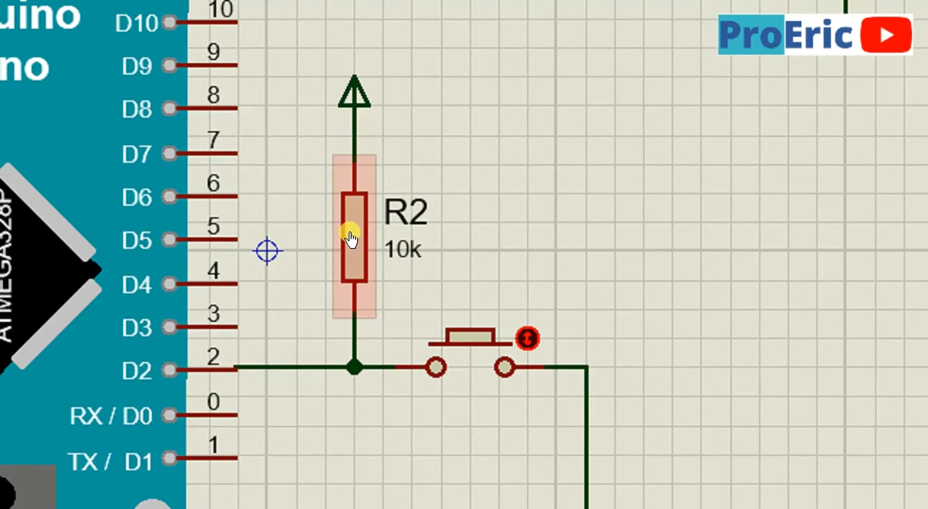
Label the power terminal above resistor R2 as VCC
double_click(355, 112)
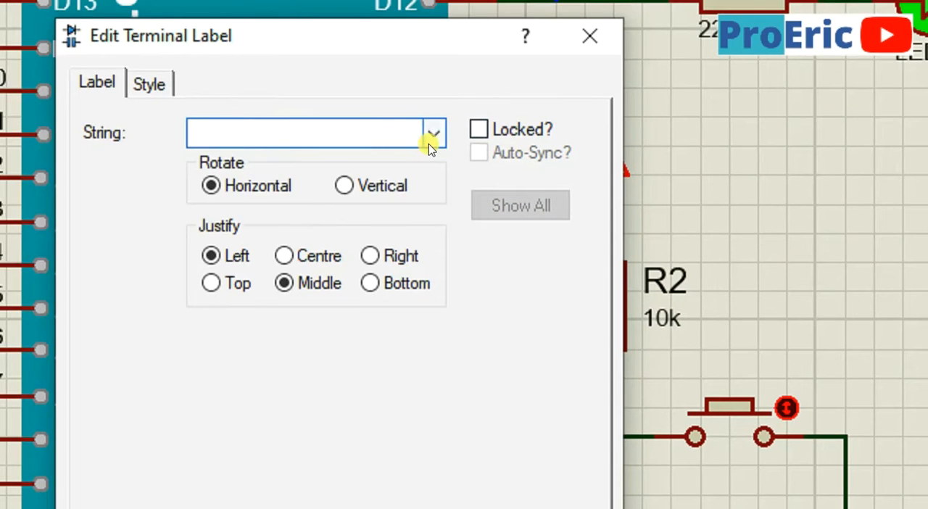
click(175, 78)
click(293, 178)
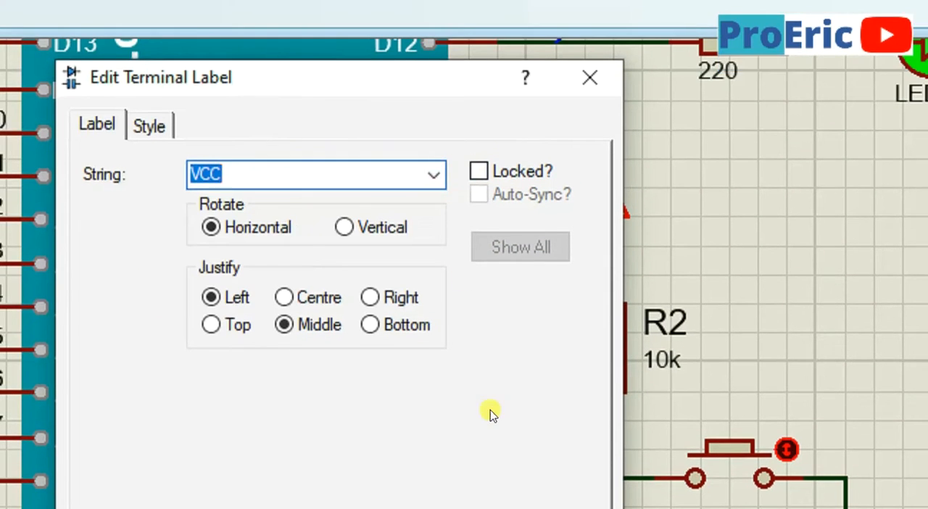
click(453, 384)
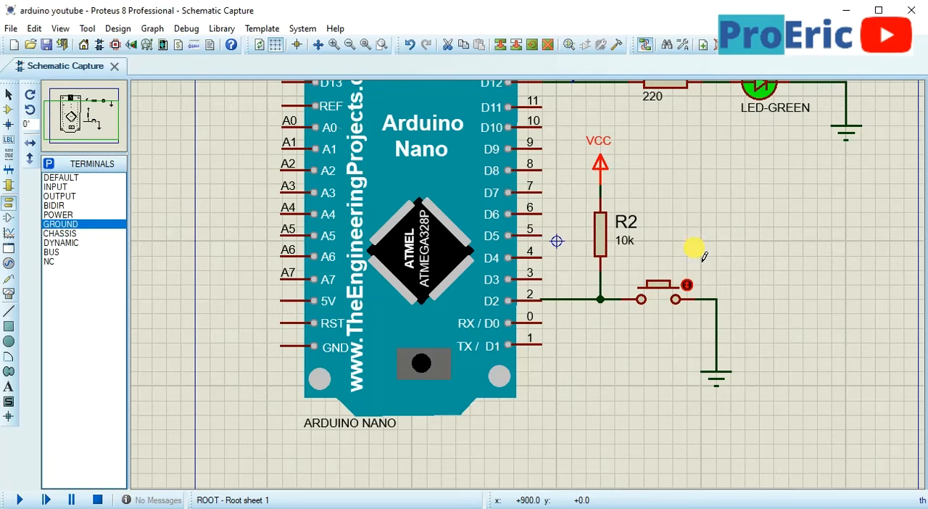
Delete the wires at both ends of resistor R2 together with the VCC power terminal above it
right_click(601, 281)
click(613, 170)
right_click(615, 191)
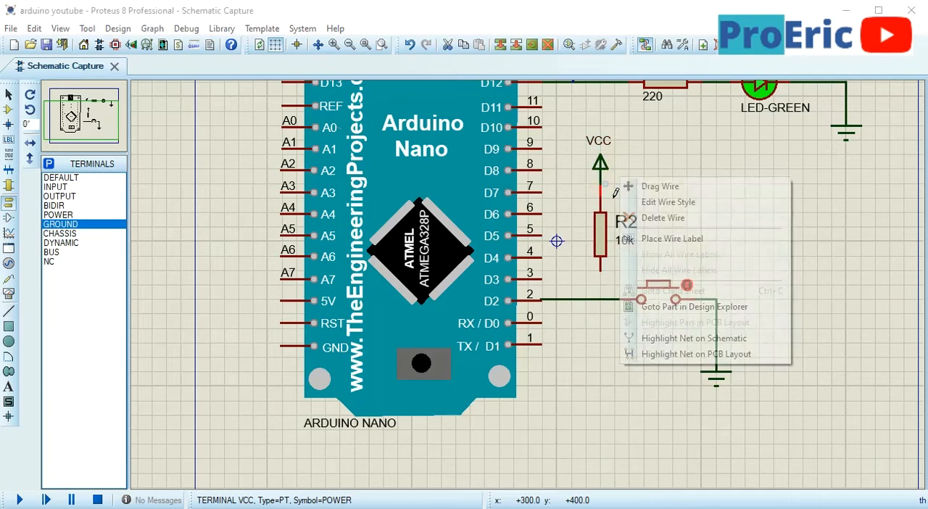
right_click(615, 191)
right_click(614, 171)
right_click(615, 171)
Move resistor R2 below the D2 wire and connect its upper end to that wire
click(609, 241)
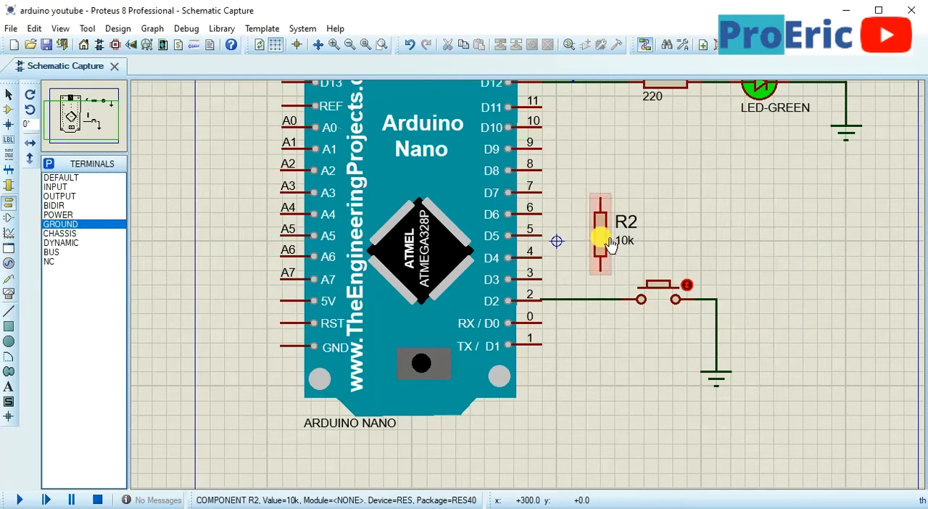
mouse_move(609, 241)
mouse_down()
mouse_move(632, 376)
mouse_move(613, 373)
mouse_up()
click(595, 324)
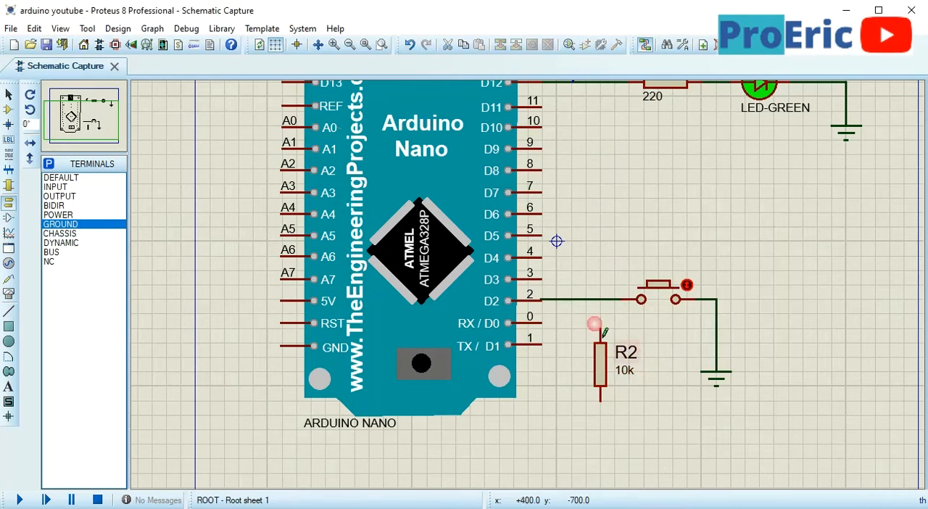
click(601, 328)
click(602, 299)
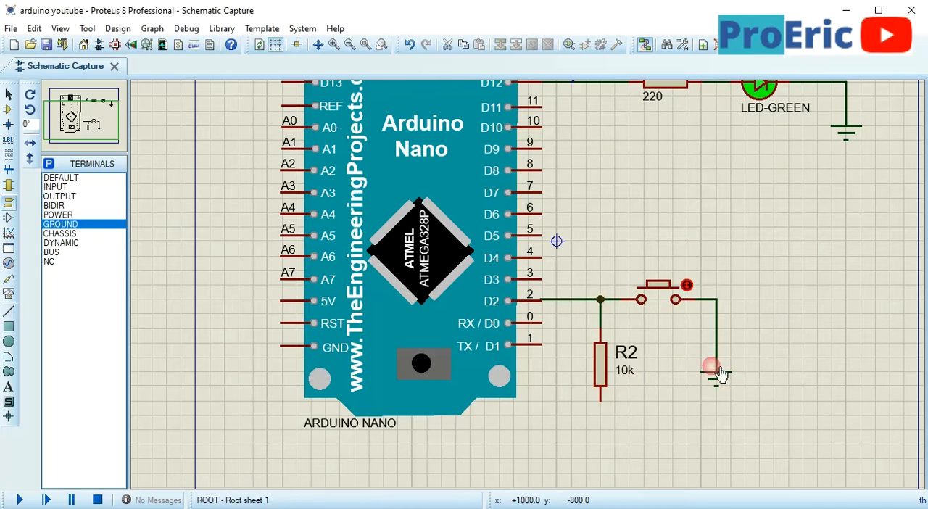
Remove the push button's wire to ground and place a GROUND terminal connected to the lower end of R2
right_click(717, 319)
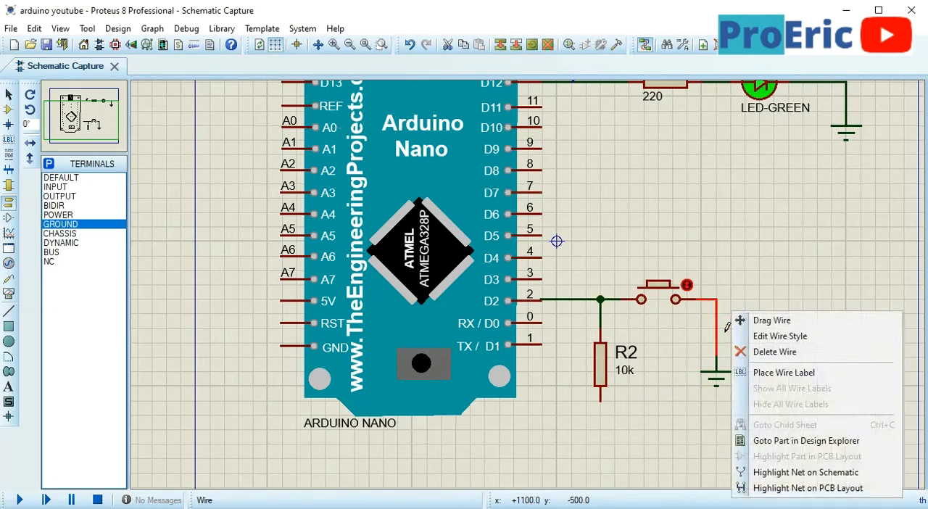
click(761, 355)
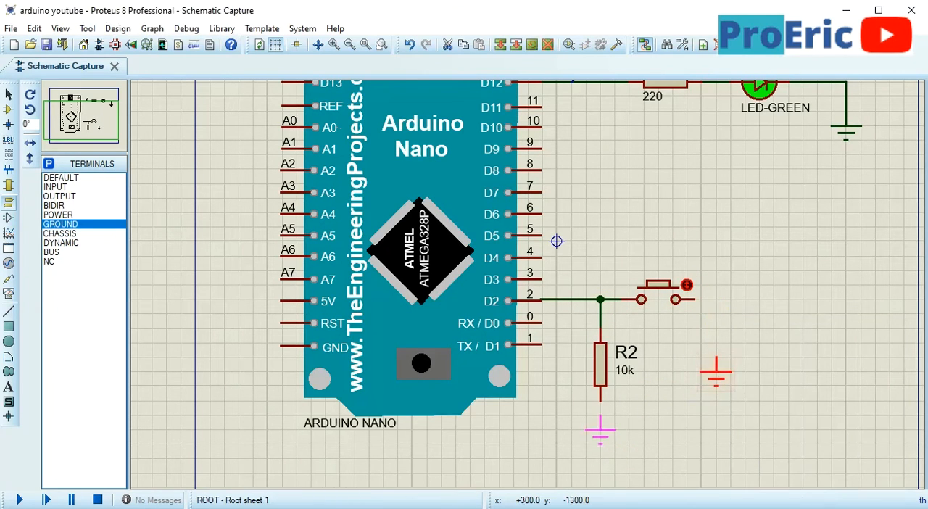
drag(600, 419, 601, 415)
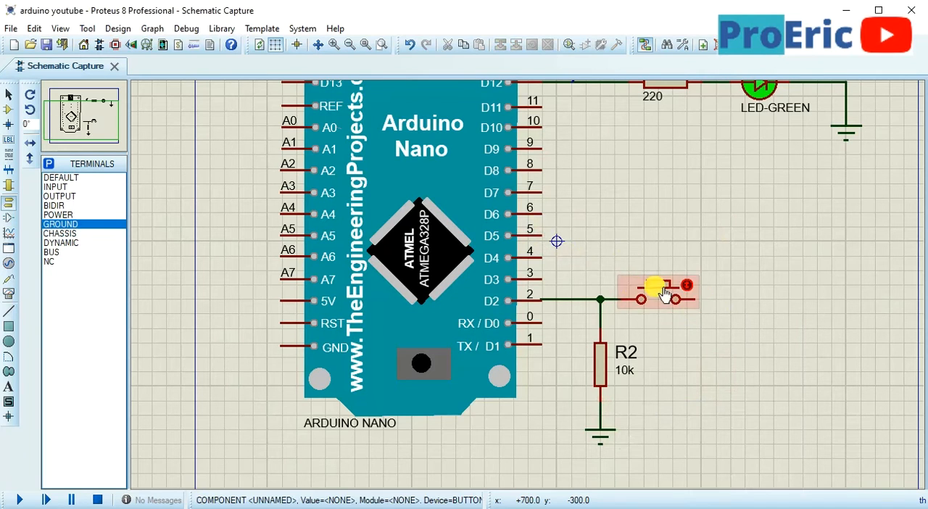
Rotate the push button to vertical and move it above the D2 junction, in line with resistor R2
drag(714, 330, 621, 252)
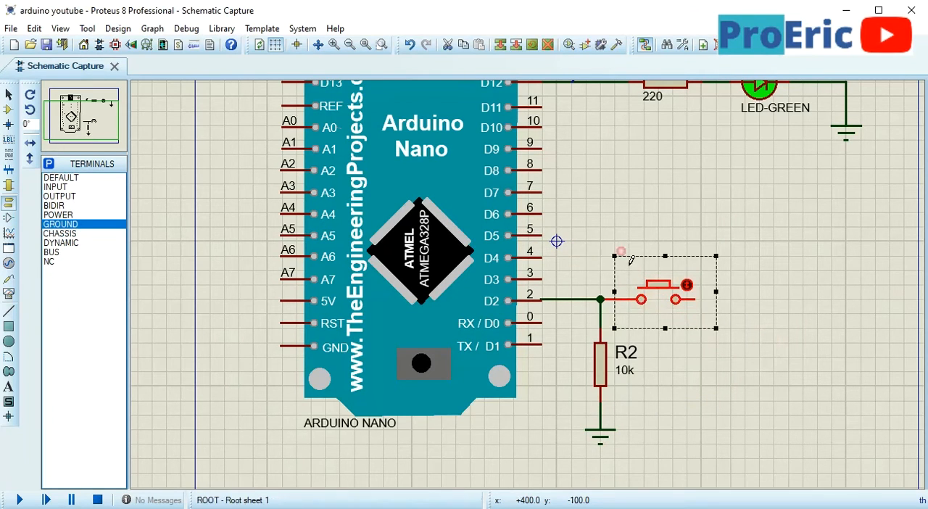
key(KP_Add)
key(KP_Add)
key(KP_Add)
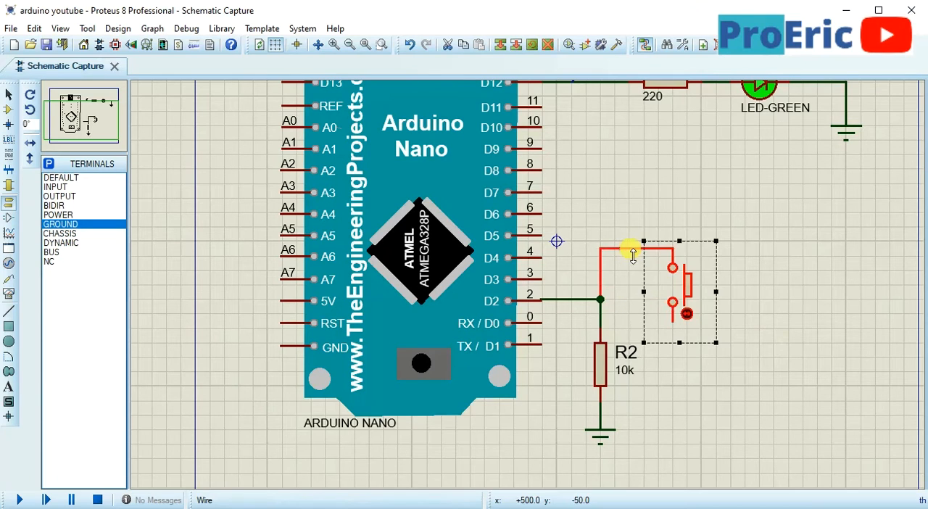
key(KP_Add)
key(KP_Add)
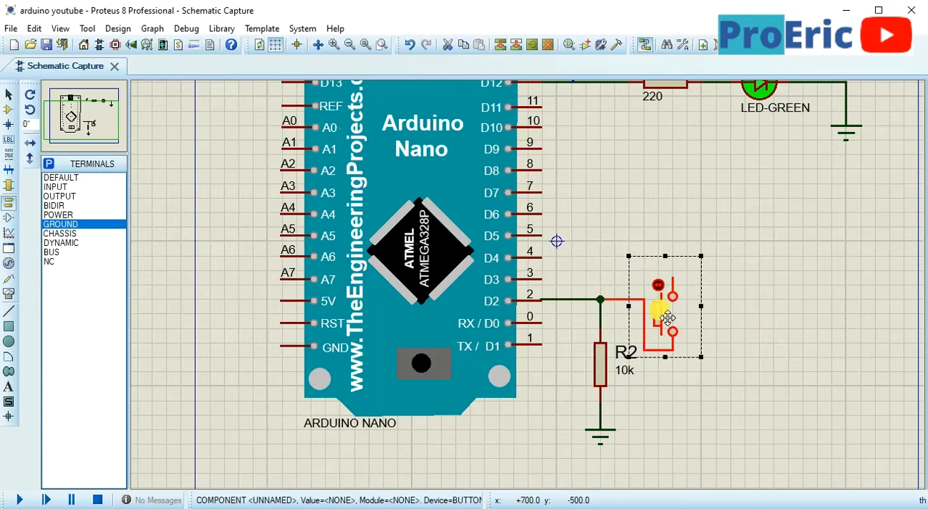
drag(667, 314, 591, 242)
click(787, 296)
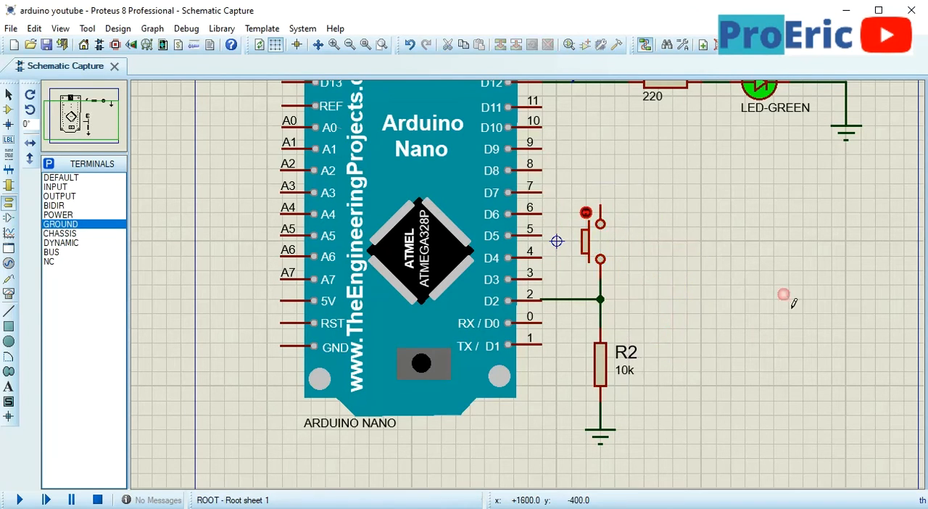
Place a POWER terminal above the push button and wire it to the button's upper terminal
click(56, 206)
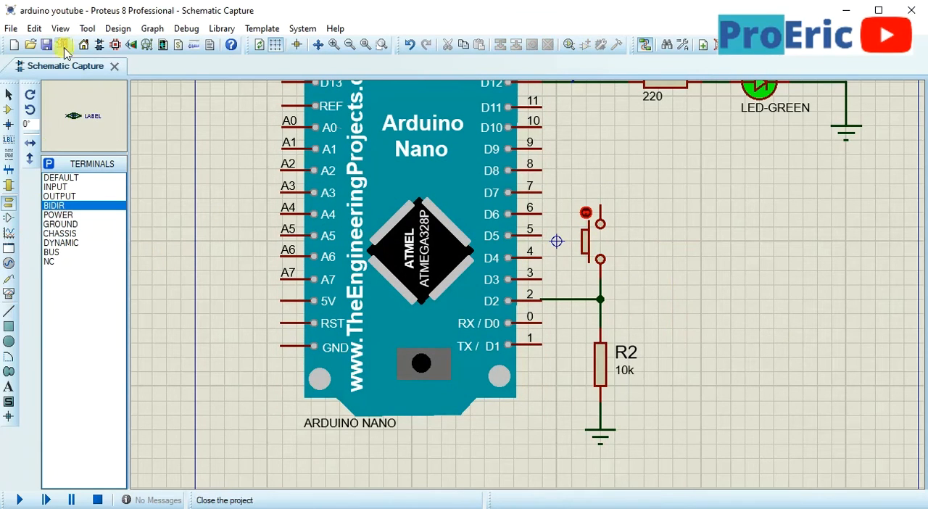
click(58, 215)
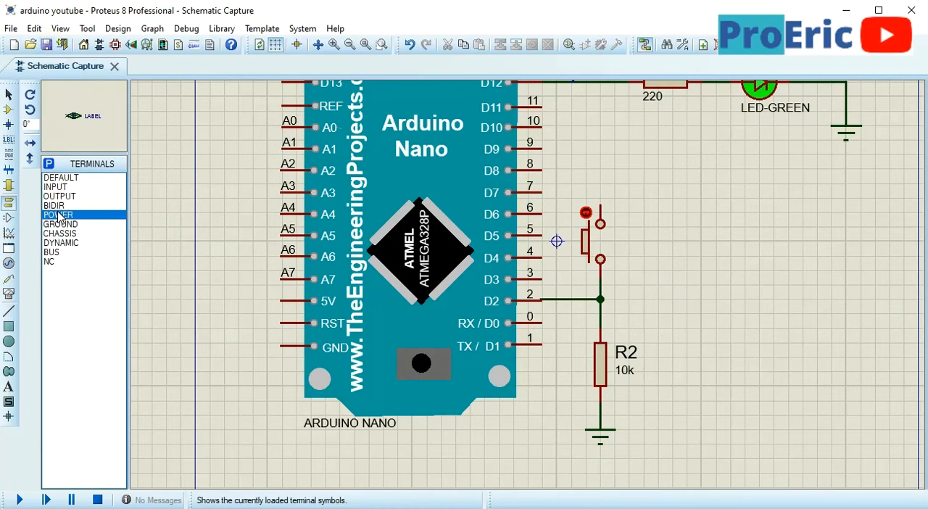
click(601, 194)
scroll(601, 201, up, 3)
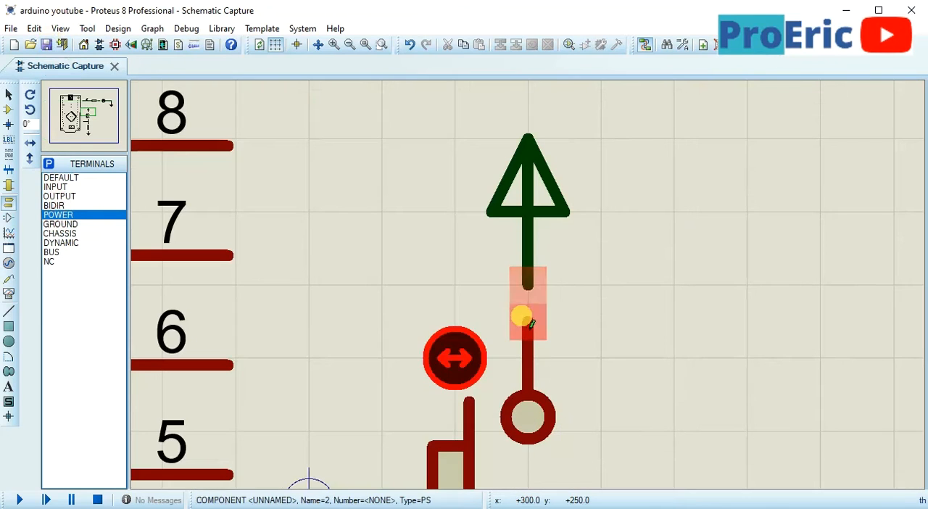
click(533, 330)
scroll(529, 290, down, 3)
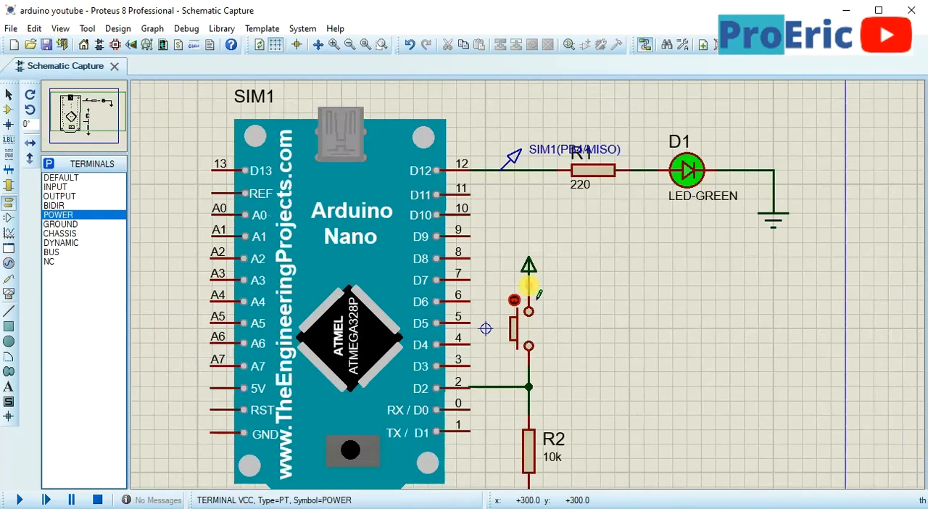
Move the button, resistor R2 and their power and ground terminals together farther right, away from the Nano
scroll(513, 277, down, 1)
drag(500, 267, 575, 455)
drag(543, 375, 574, 373)
click(627, 368)
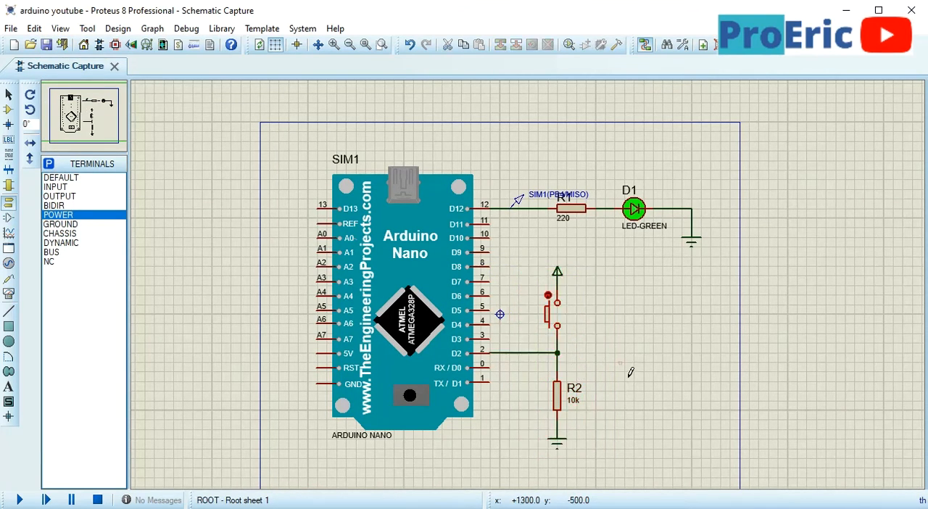
Delete the wire from pin D2 and redraw it to the junction between the push button and R2
scroll(562, 317, up, 1)
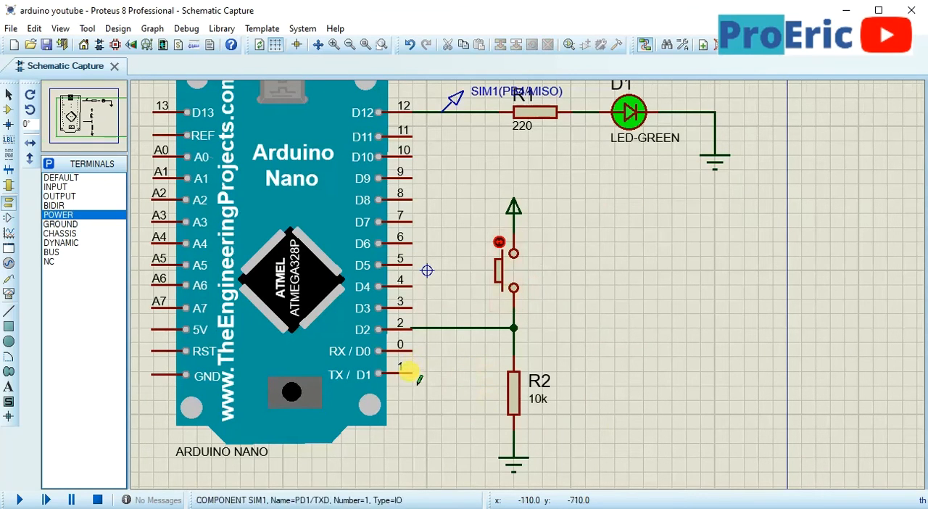
right_click(421, 330)
right_click(420, 330)
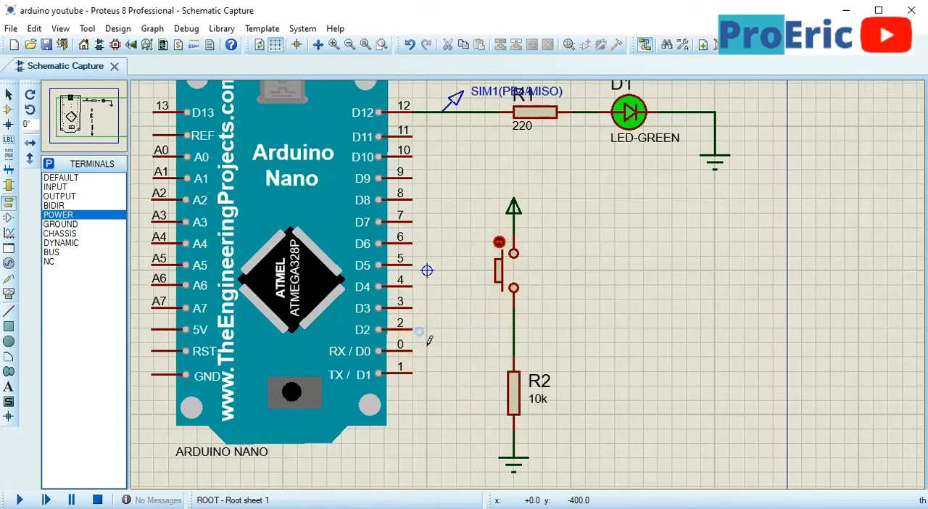
click(412, 330)
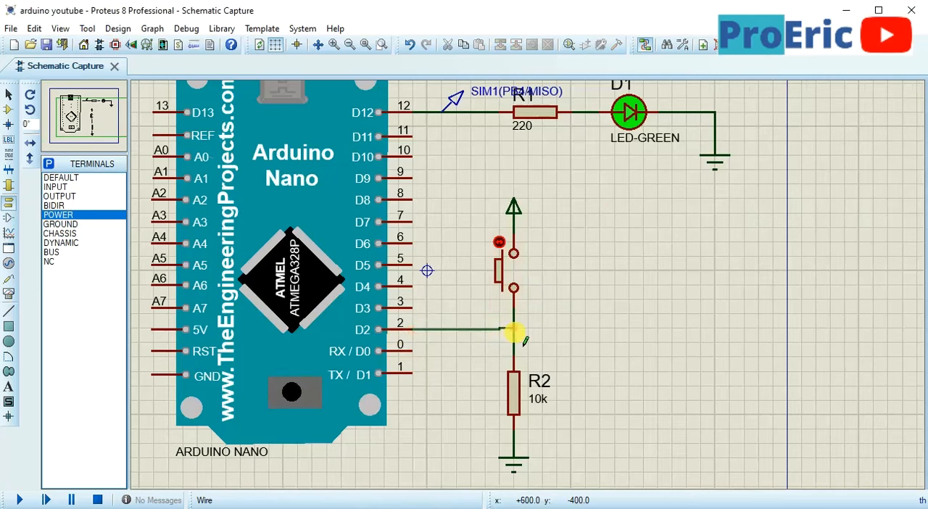
click(514, 330)
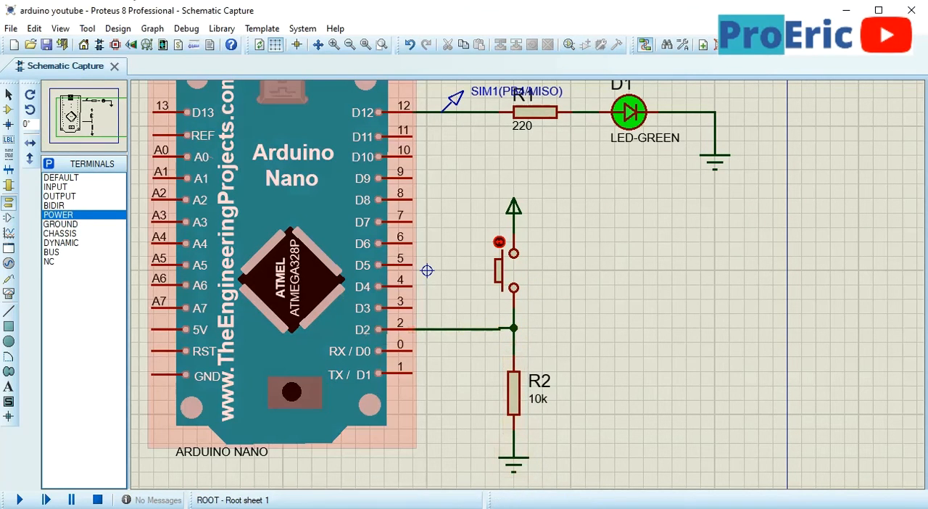
Label the power terminal above the push button as VCC
click(514, 278)
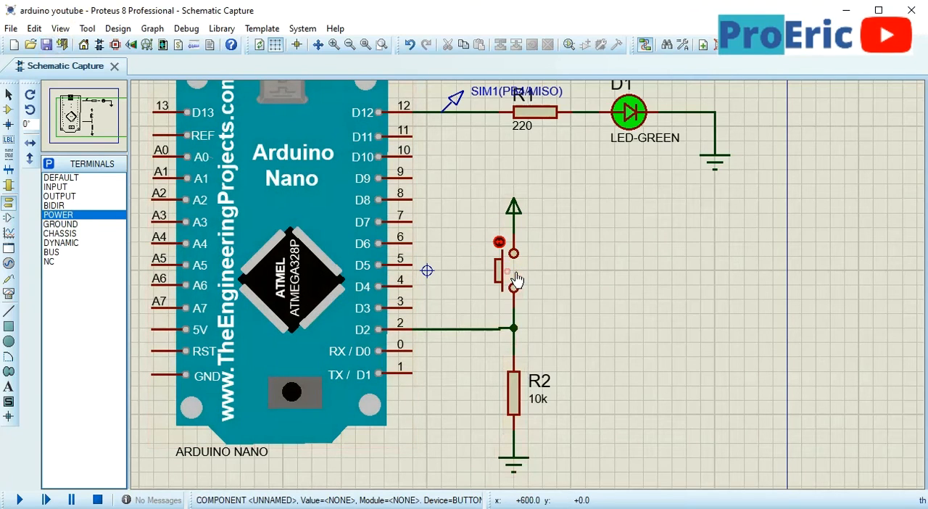
double_click(513, 207)
click(510, 147)
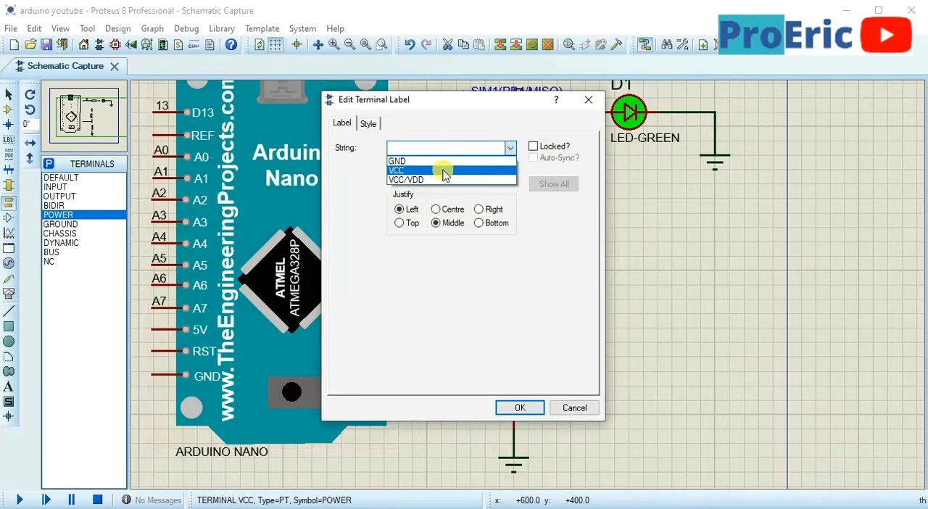
click(444, 170)
click(521, 406)
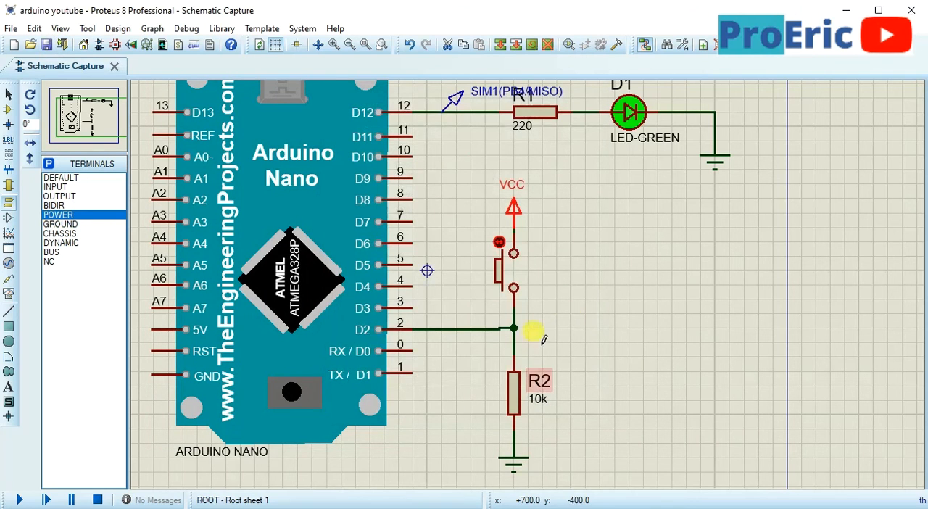
Delete LED D1 and place a new LED-GREEN rotated 90° in its place, in line with resistor R1
scroll(608, 270, down, 1)
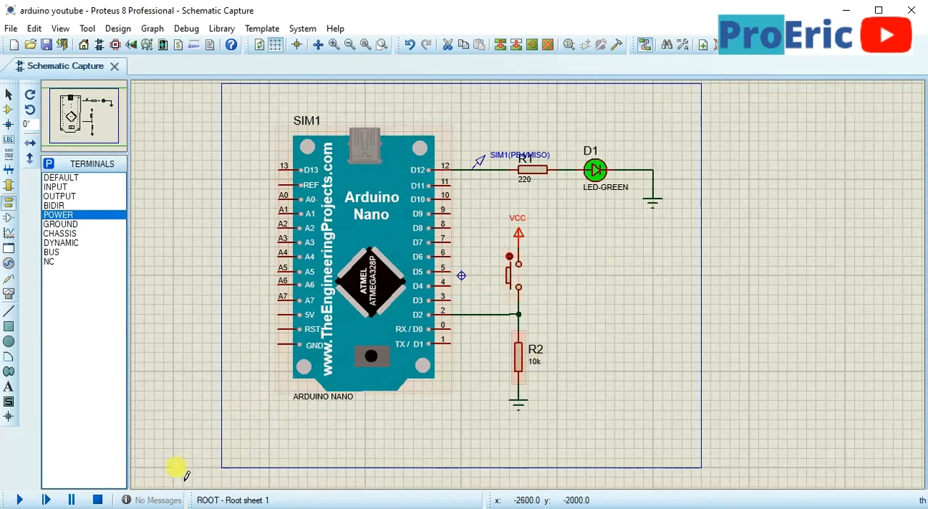
right_click(607, 177)
right_click(608, 179)
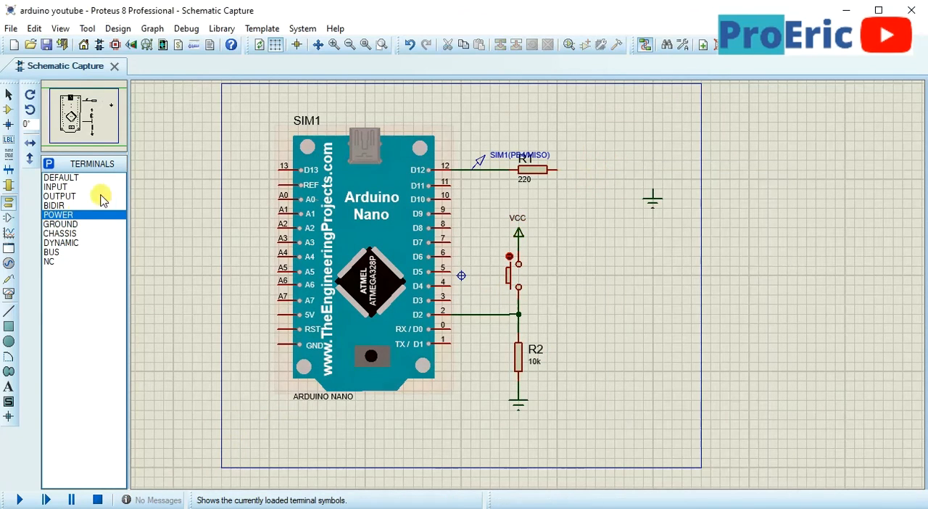
click(8, 109)
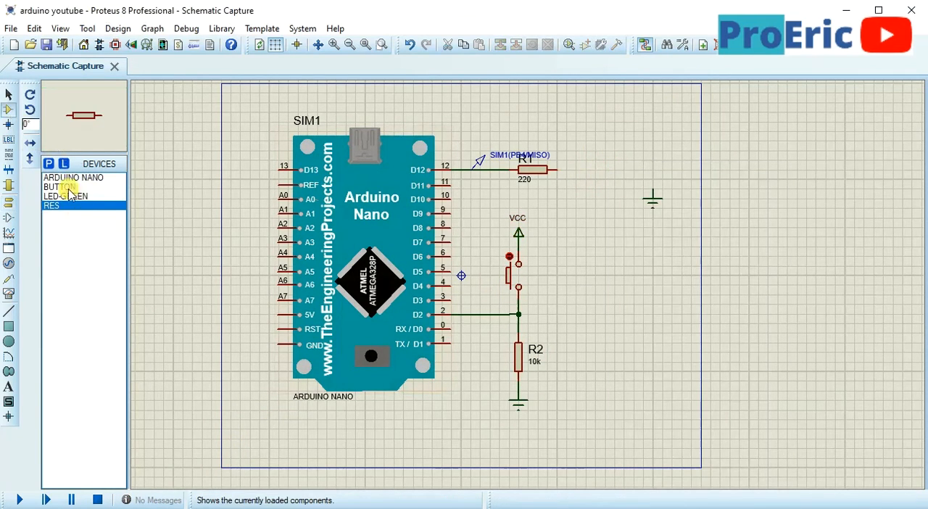
click(69, 196)
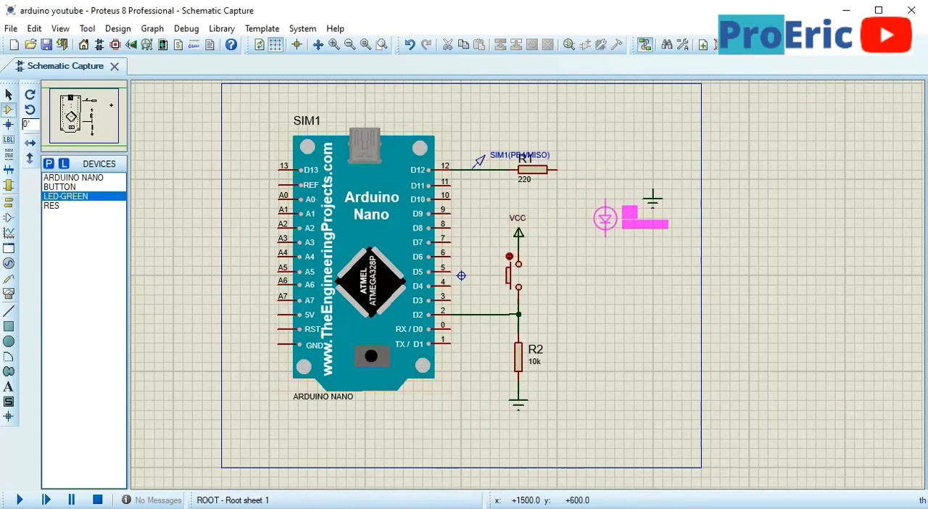
key(KP_Add)
key(KP_Add)
key(KP_Add)
key(KP_Add)
key(KP_Add)
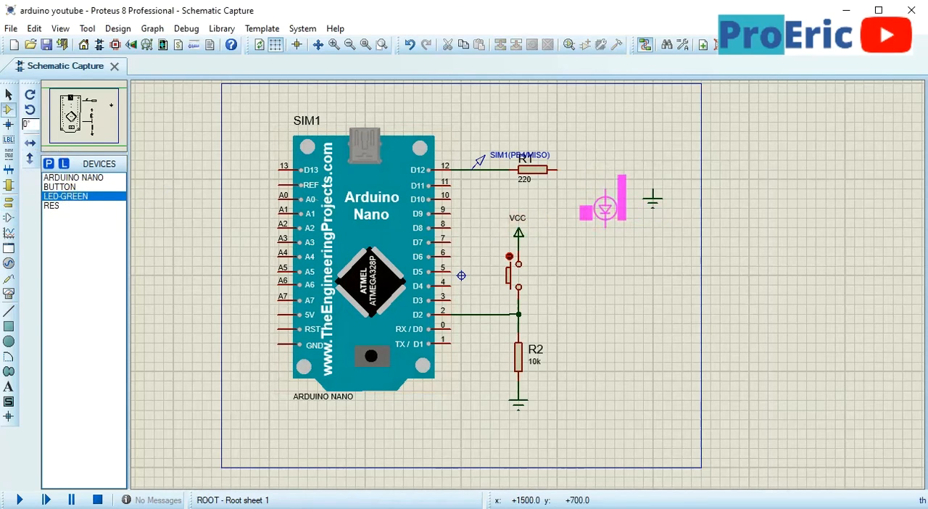
click(605, 169)
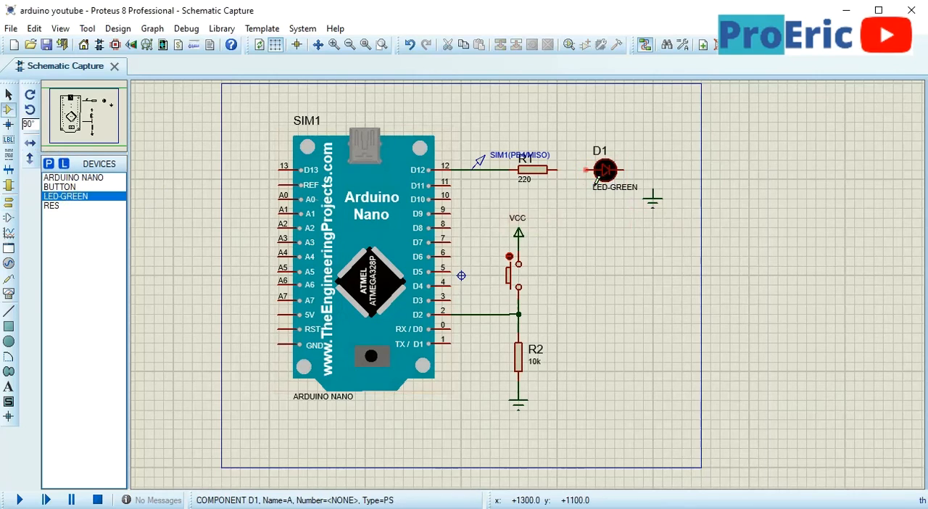
Wire the new green LED between resistor R1 and the ground terminal
click(551, 170)
click(630, 170)
click(653, 192)
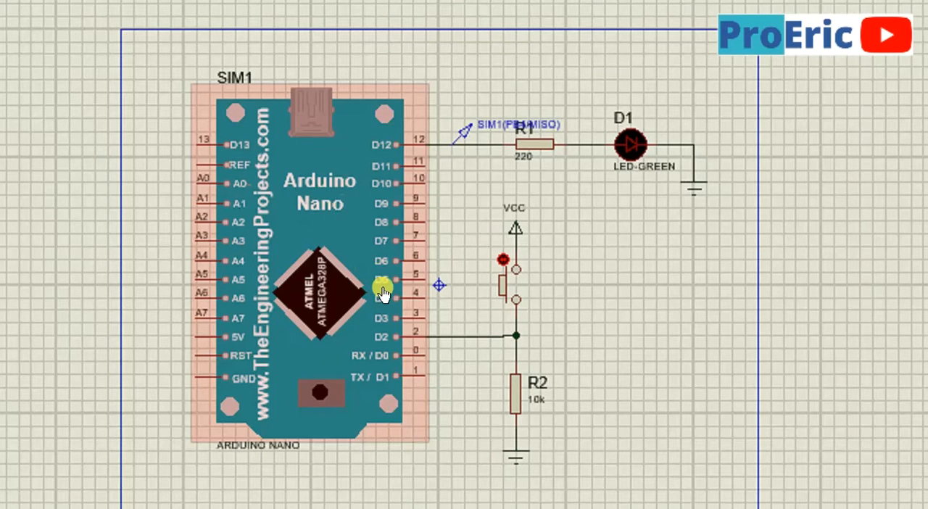
click(510, 288)
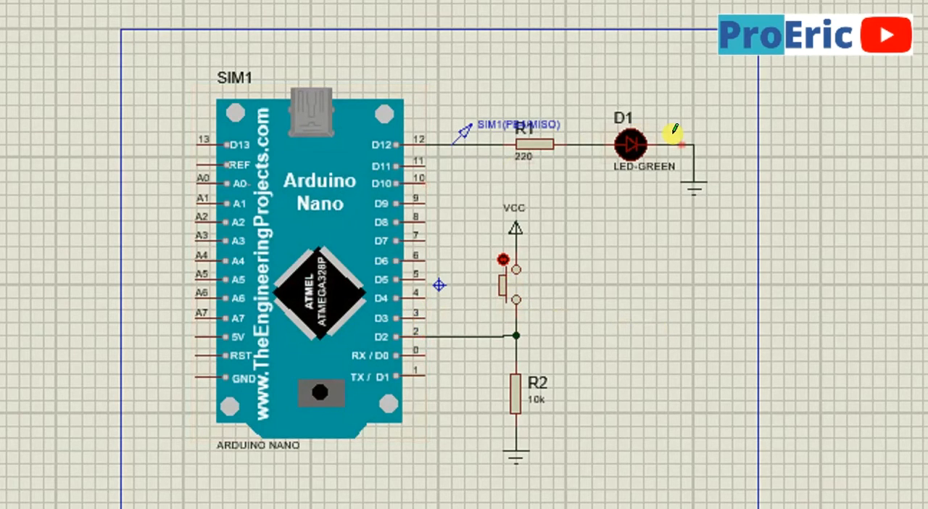
scroll(534, 362, down, 1)
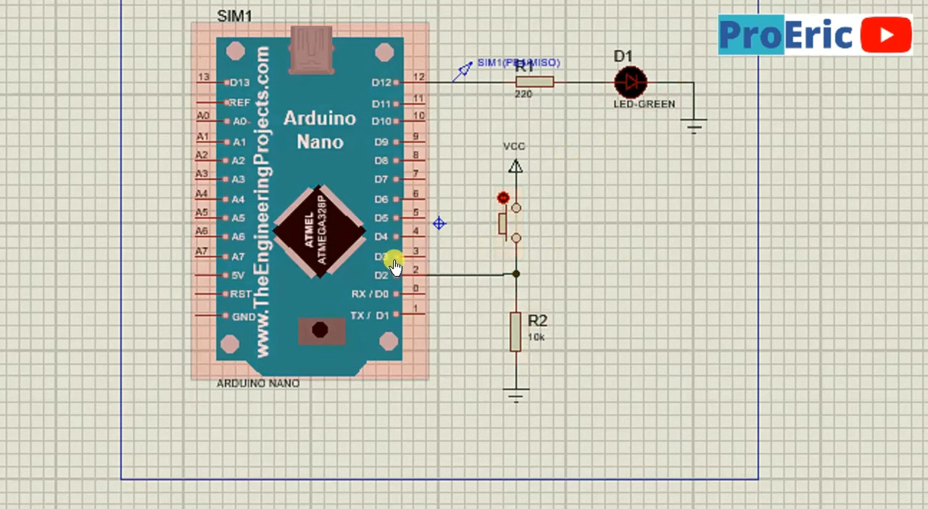
scroll(456, 113, up, 1)
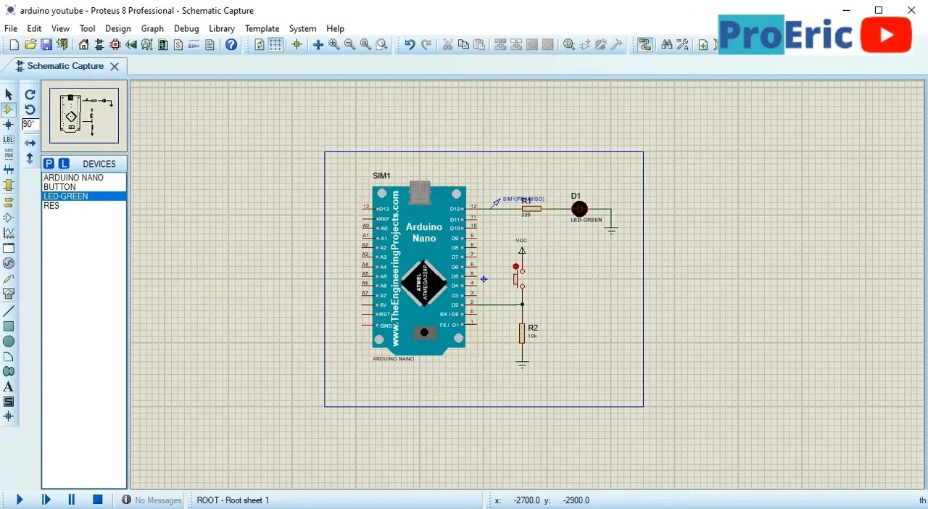
Switch to the Arduino IDE and duplicate the pinMode(12,OUTPUT); line directly below it in setup()
key(alt+Tab)
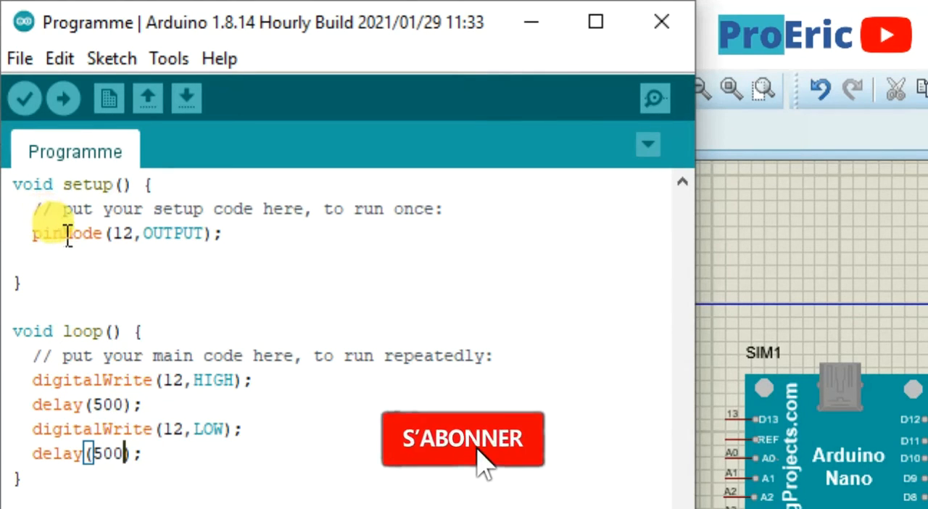
drag(235, 251, 52, 251)
key(ctrl+c)
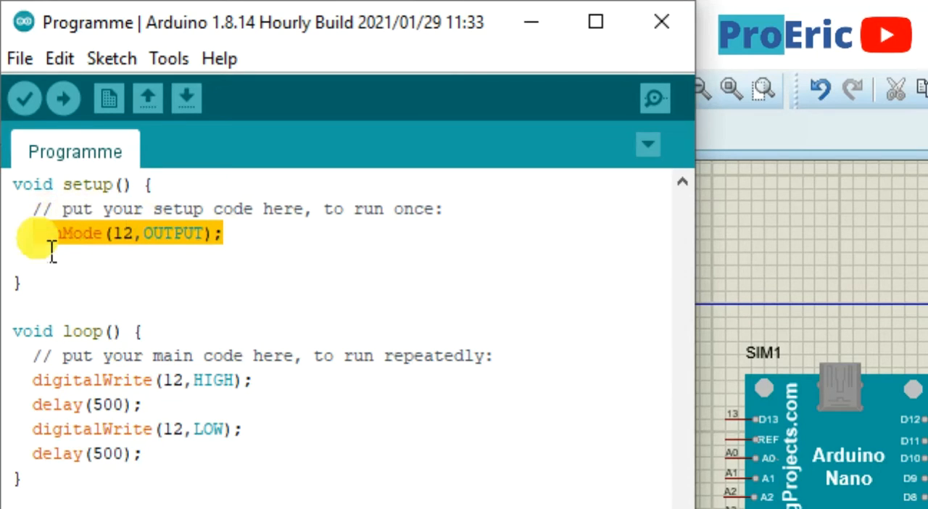
click(234, 250)
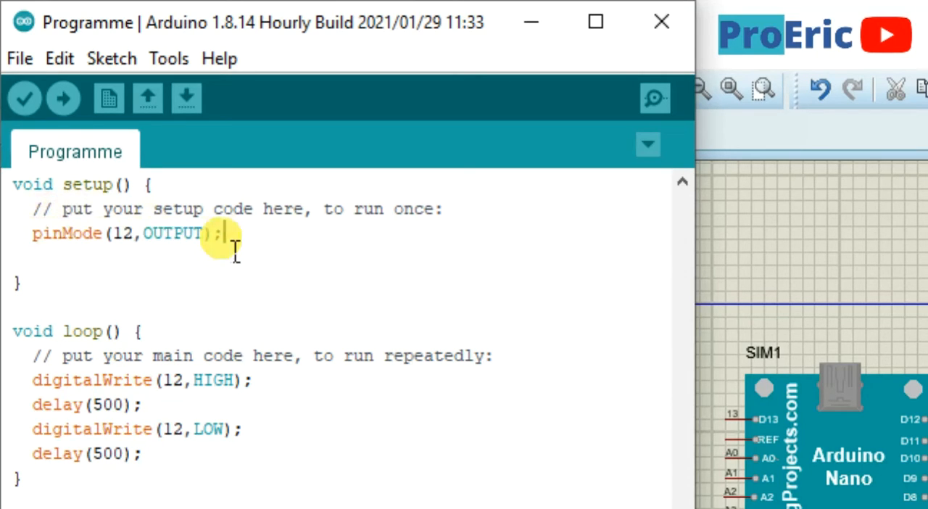
key(Return)
key(ctrl+v)
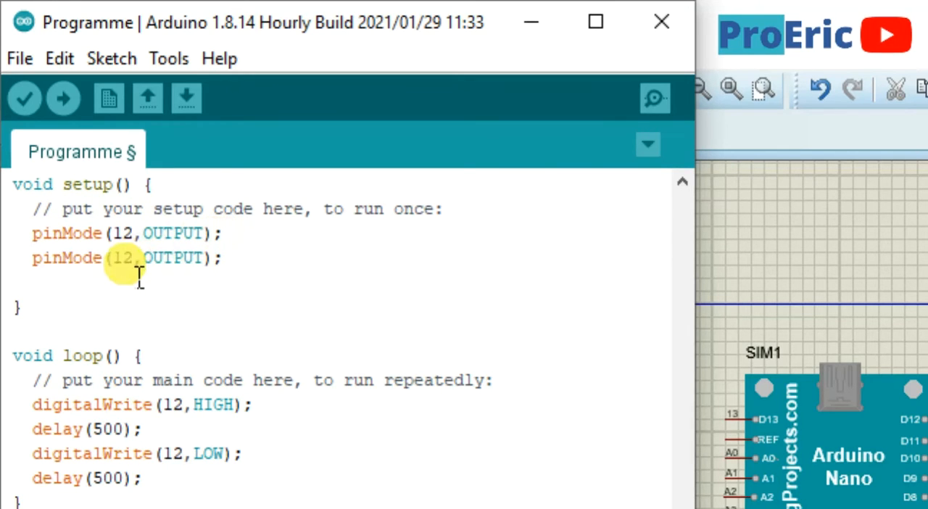
Change the duplicated line in setup() to pinMode(2,INPUT);
key(BackSpace)
double_click(181, 262)
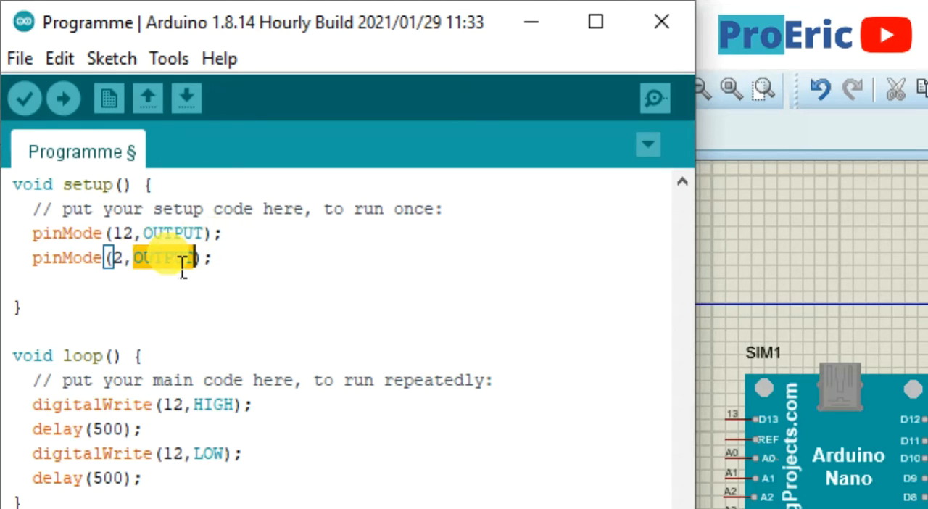
text(INP)
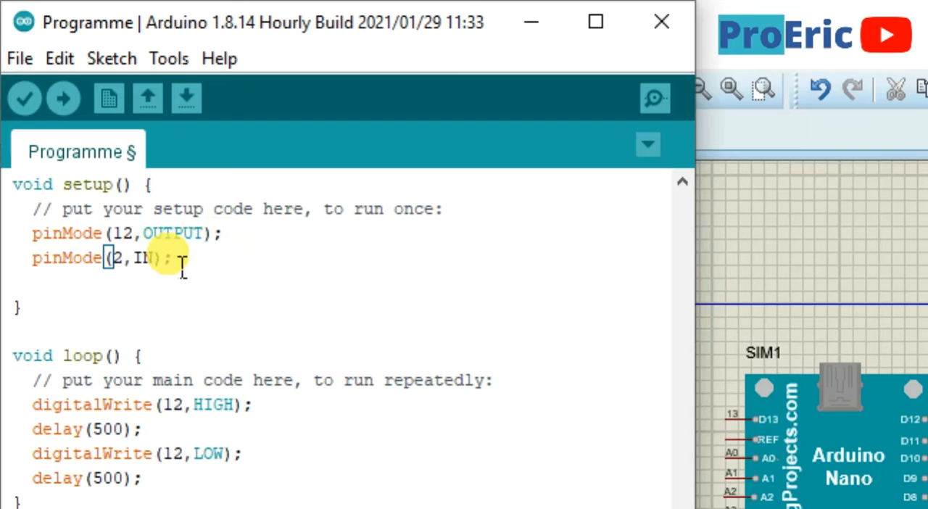
text(T)
text(UT)
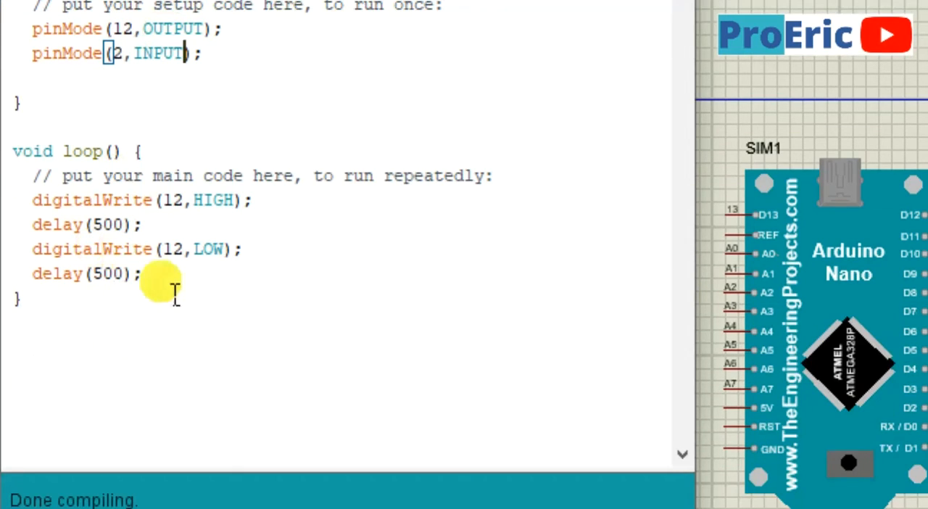
Clear the blink code from loop(), removing both delay lines and digitalWrite(12,LOW); and cutting the digitalWrite(12,HIGH); line
drag(174, 293, 50, 240)
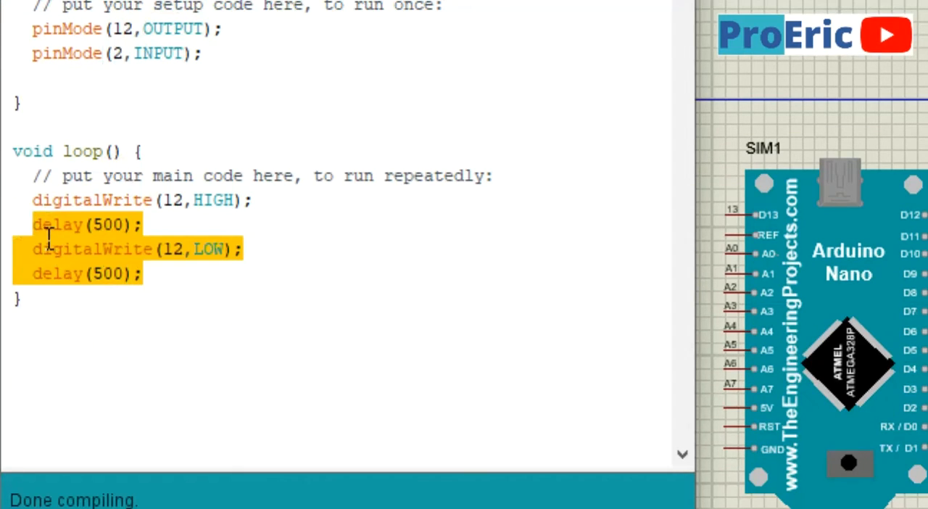
key(BackSpace)
drag(284, 215, 10, 201)
click(24, 224)
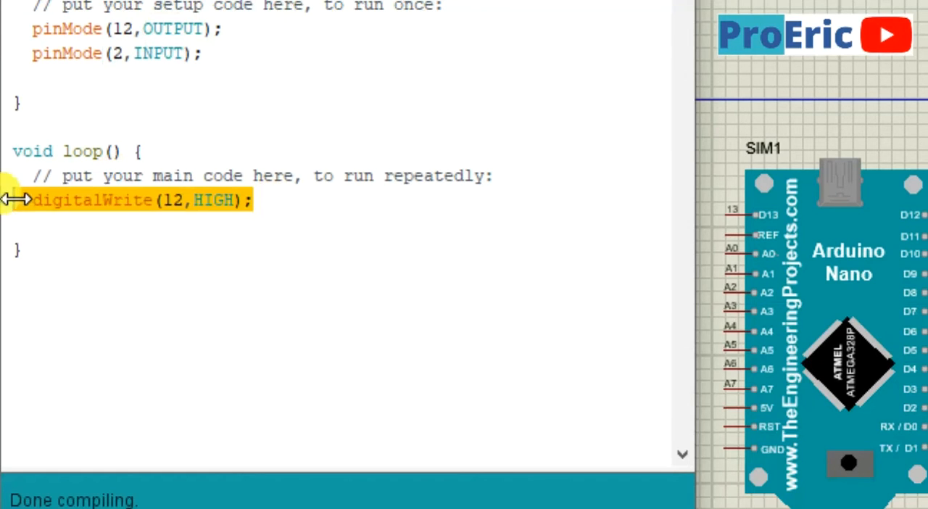
key(BackSpace)
key(Return)
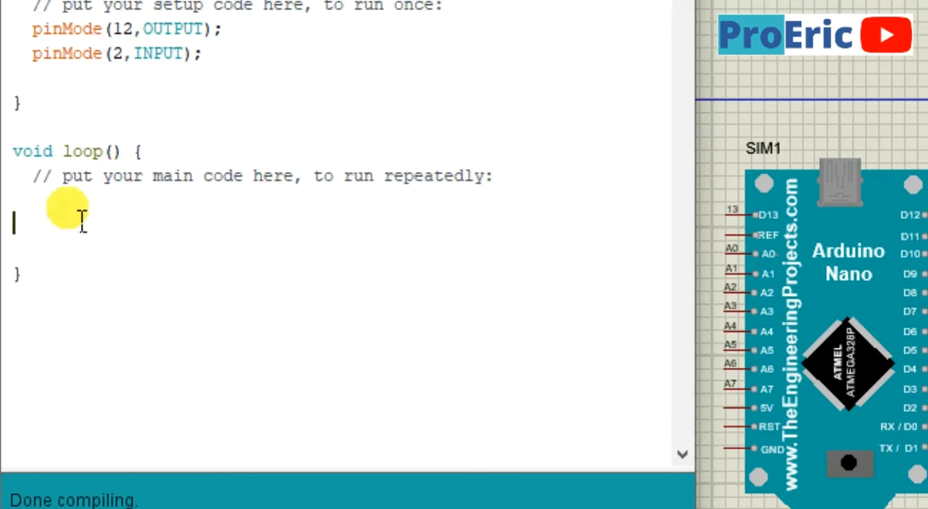
Write the condition if(digitalRead(2)==1) under the comment in loop()
key(Tab)
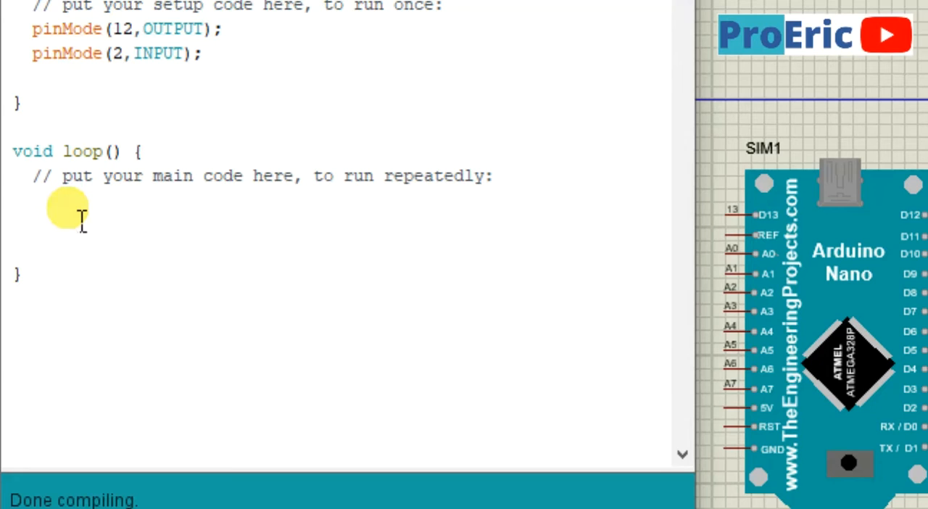
text(if())
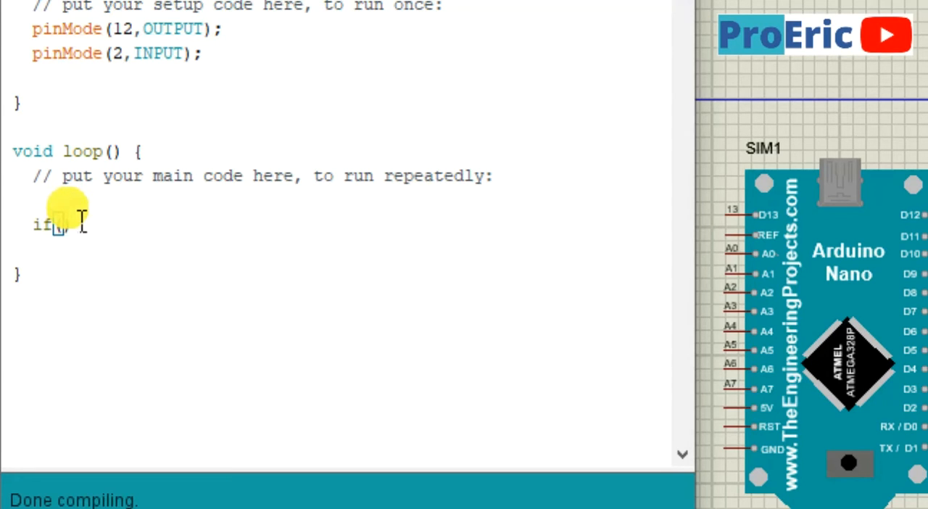
key(Left)
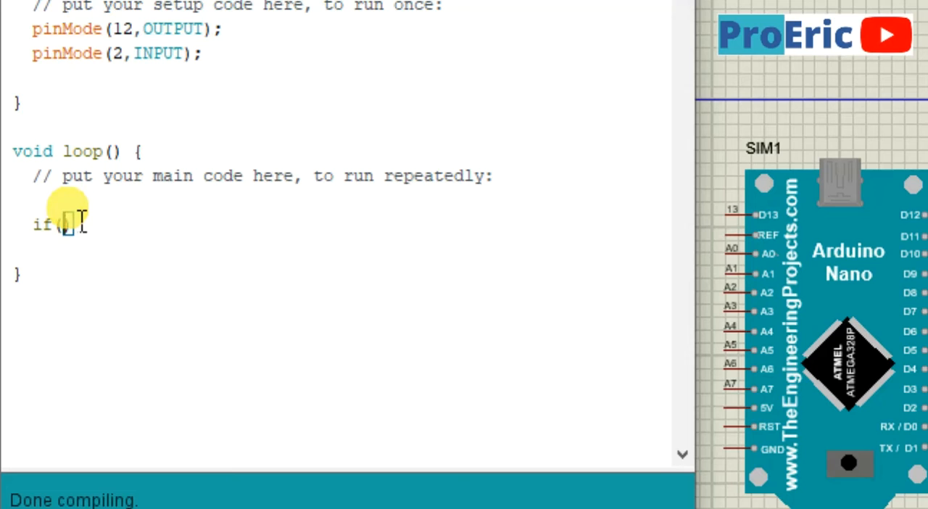
text(digi)
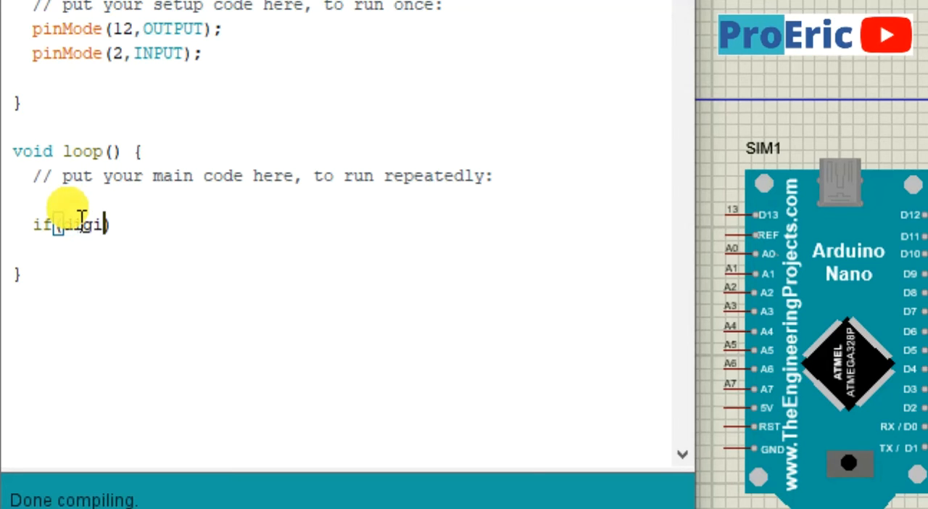
text(talRe)
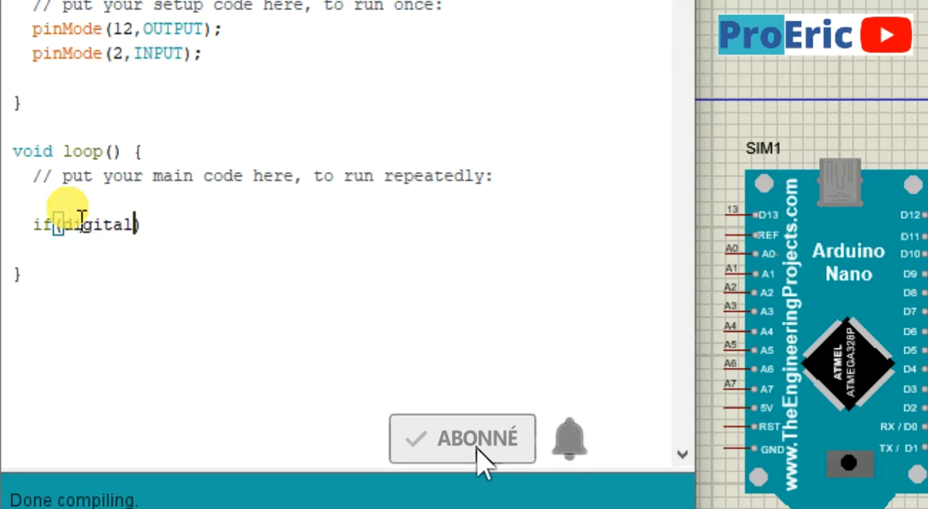
text(ad)
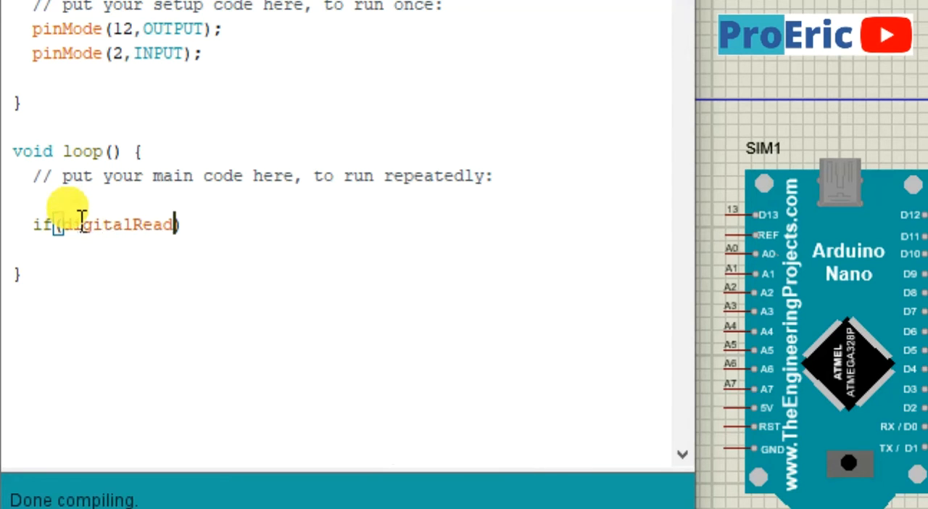
text(()
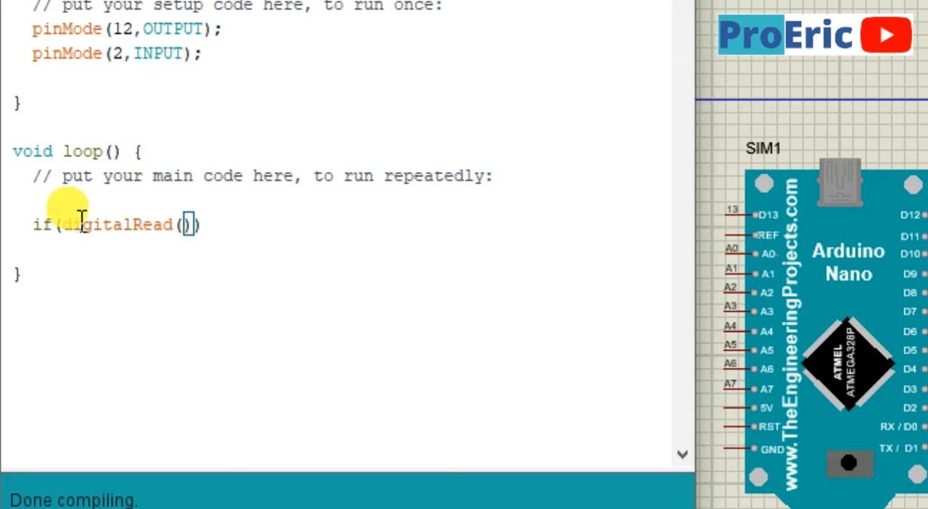
text(2)
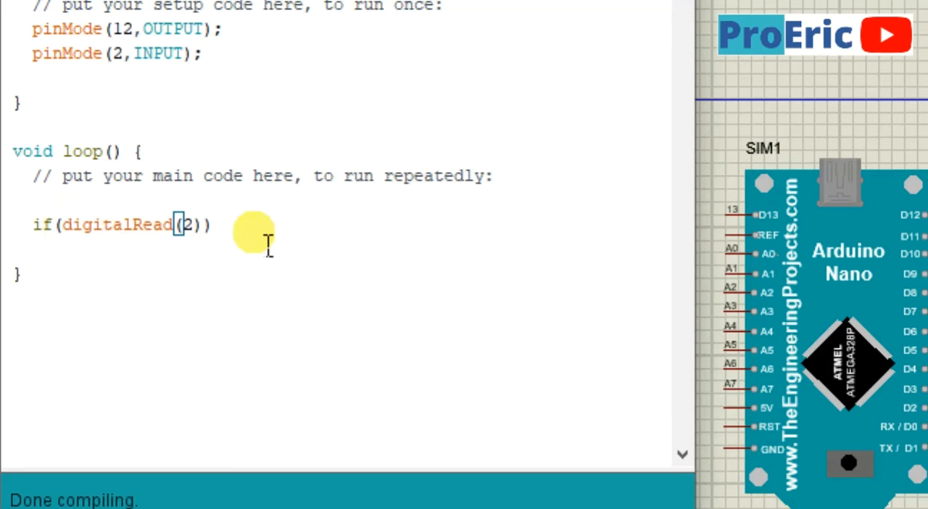
click(209, 231)
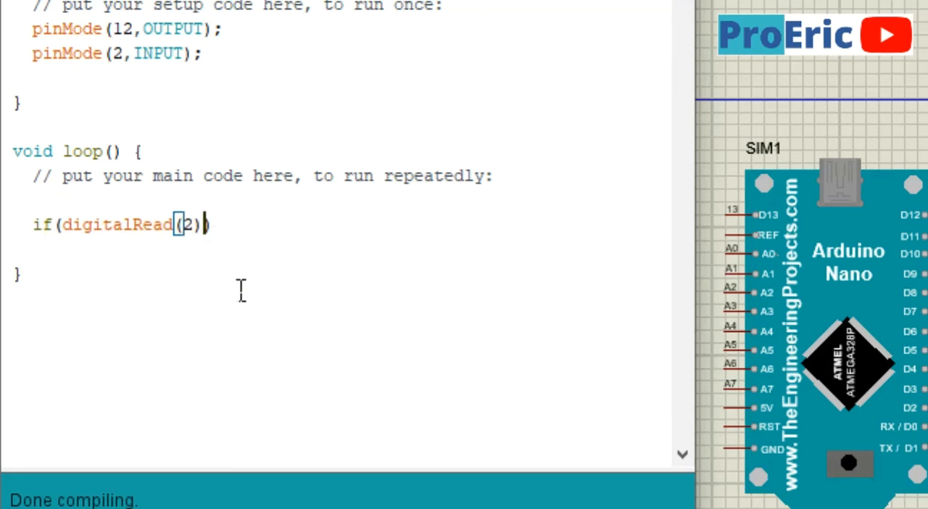
text(=)
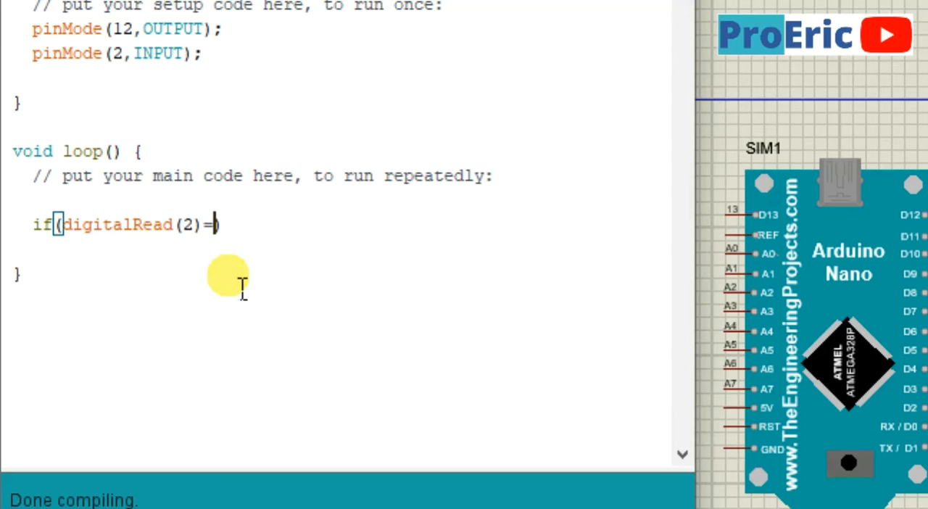
text(=1)
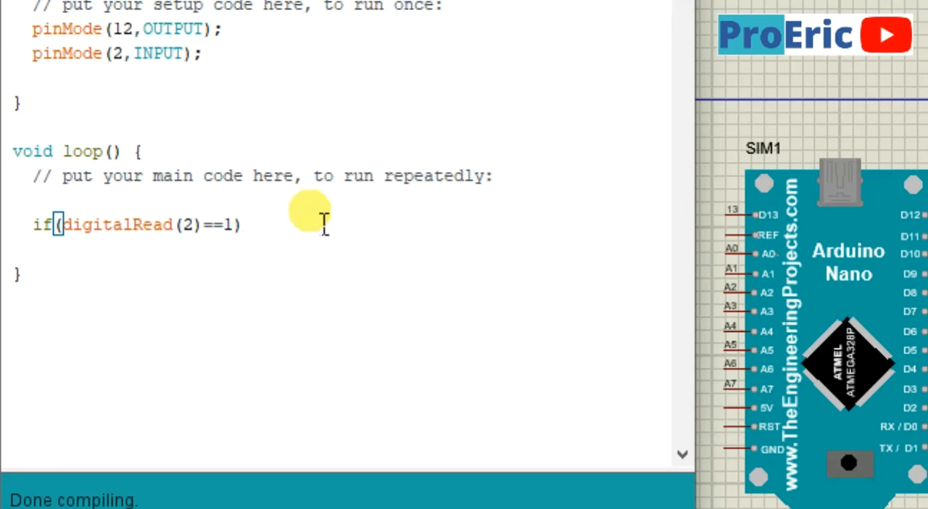
Add a braced block after the if condition and paste digitalWrite(12,HIGH); inside it
click(257, 229)
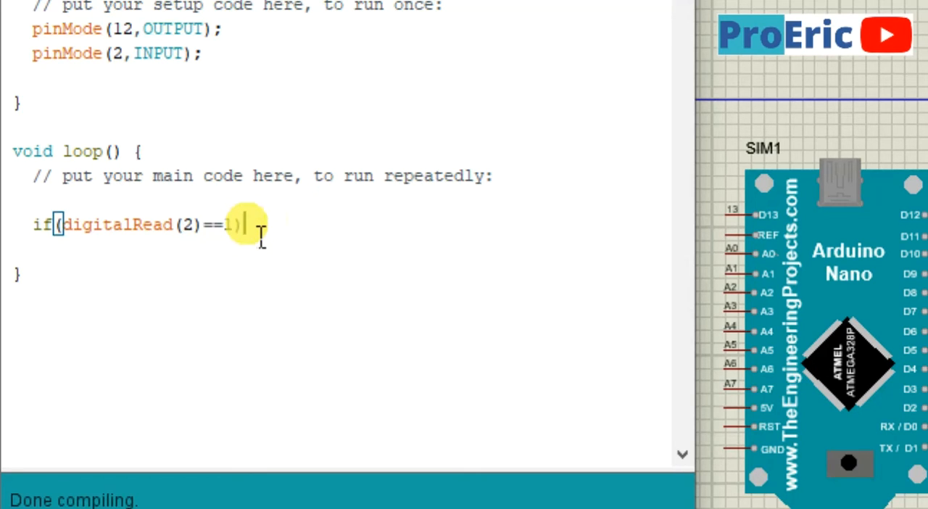
text({)
key(Return)
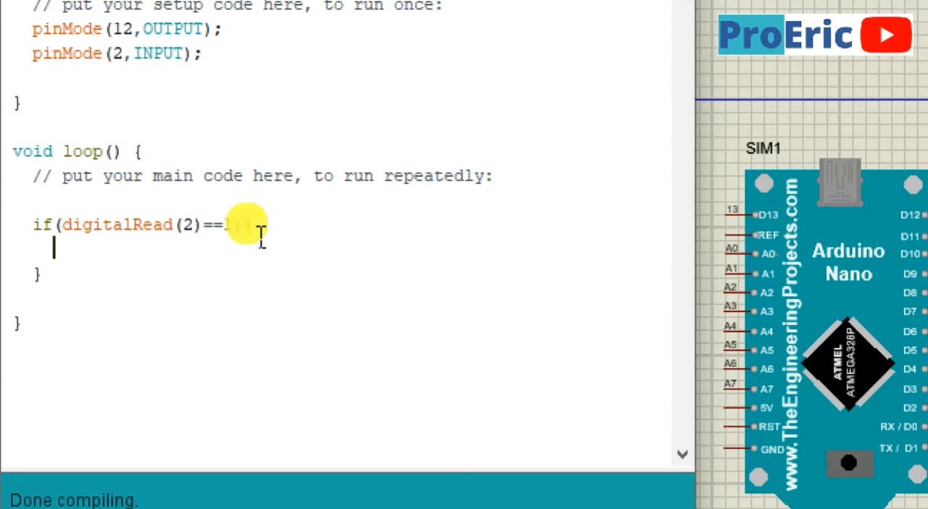
text(digitalWrite(12,HIGH);)
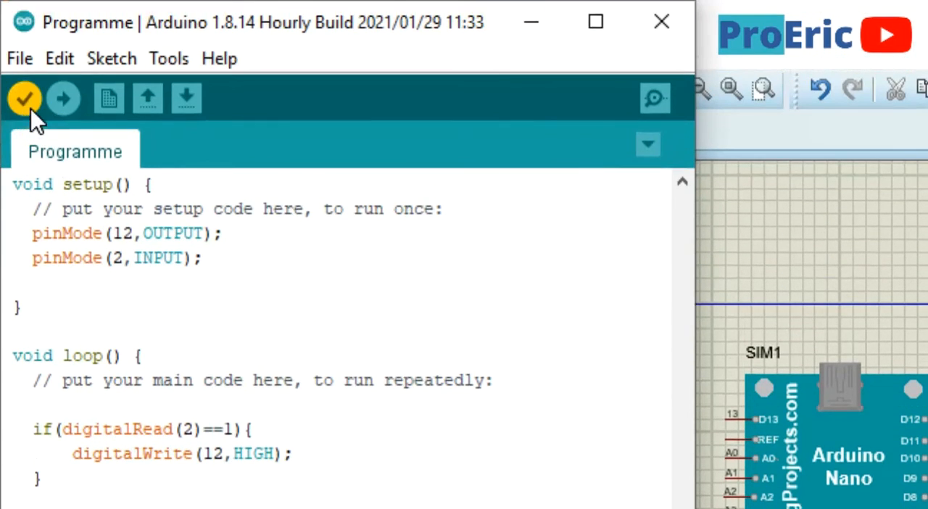
Verify the sketch and export its compiled binary
click(29, 107)
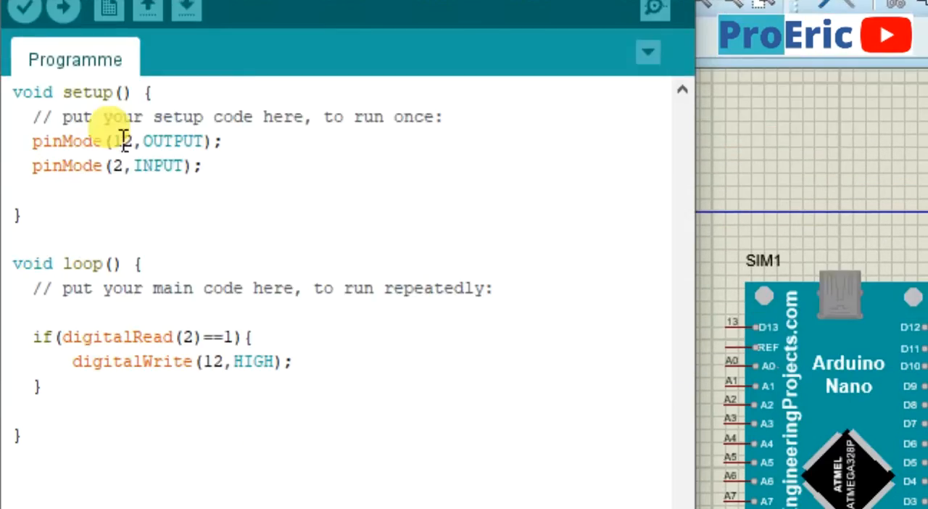
click(117, 58)
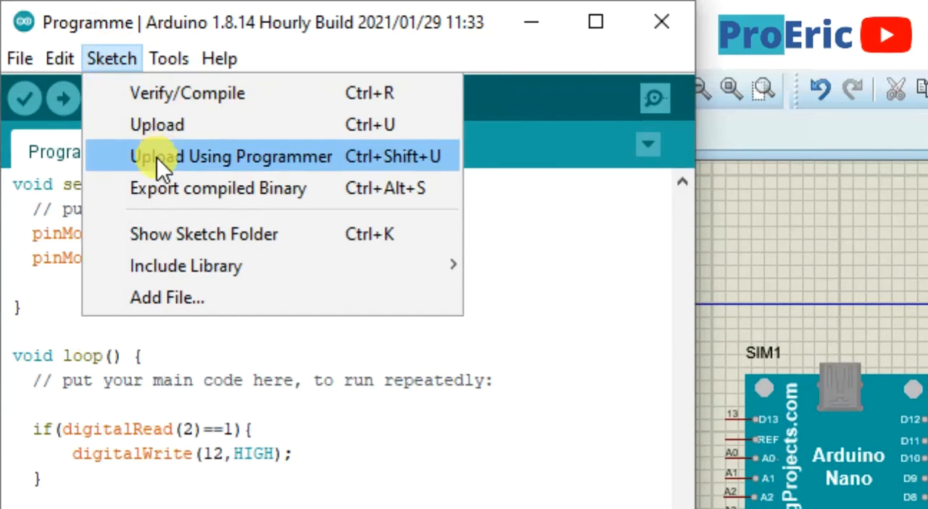
click(161, 187)
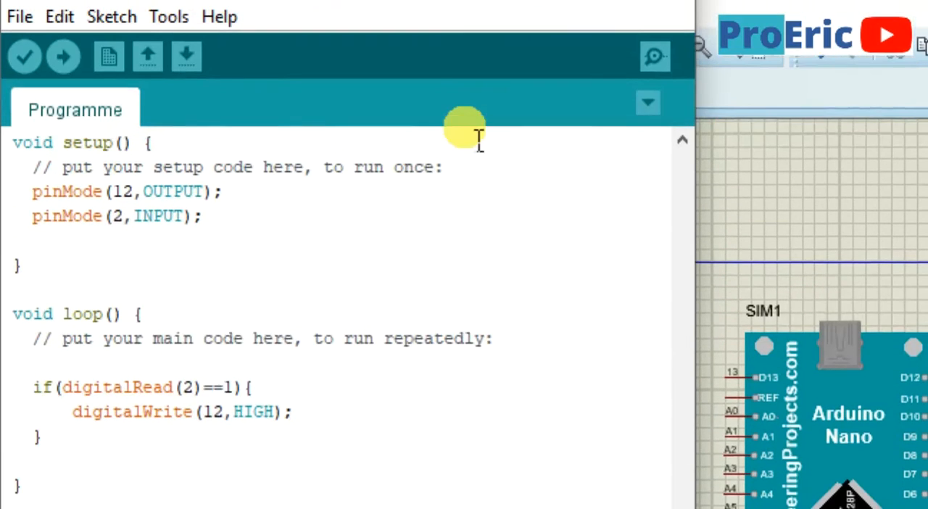
Switch back to Proteus and load Programme.ino.eightanaloginputs.hex as the Arduino Nano's program file
click(532, 24)
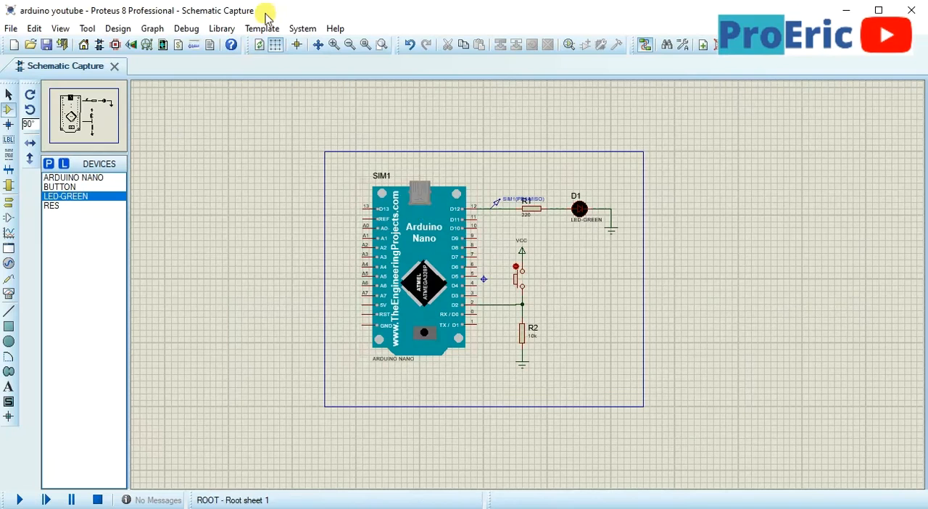
double_click(431, 280)
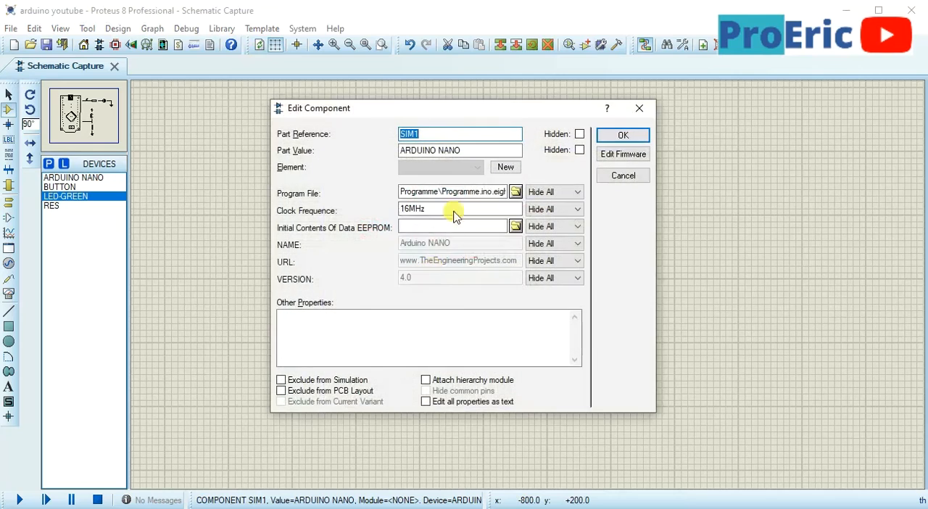
click(516, 192)
click(364, 164)
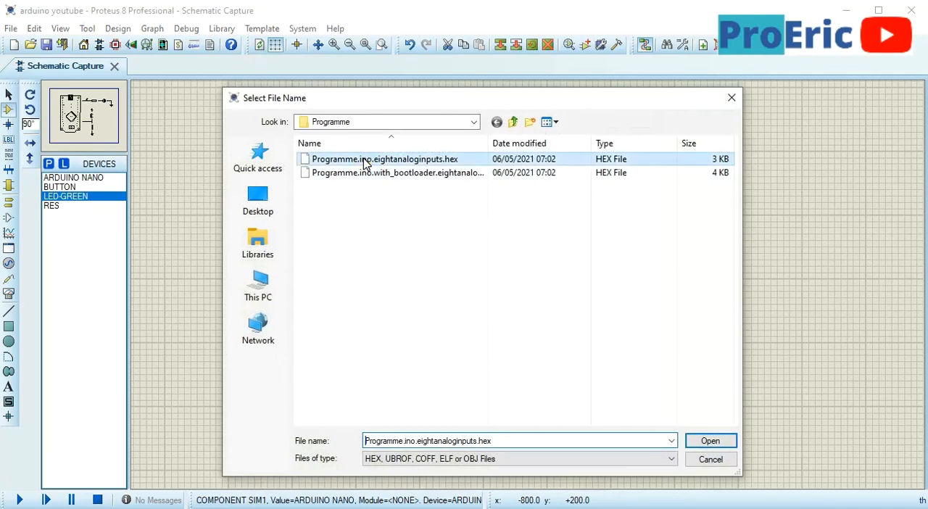
double_click(364, 164)
click(616, 138)
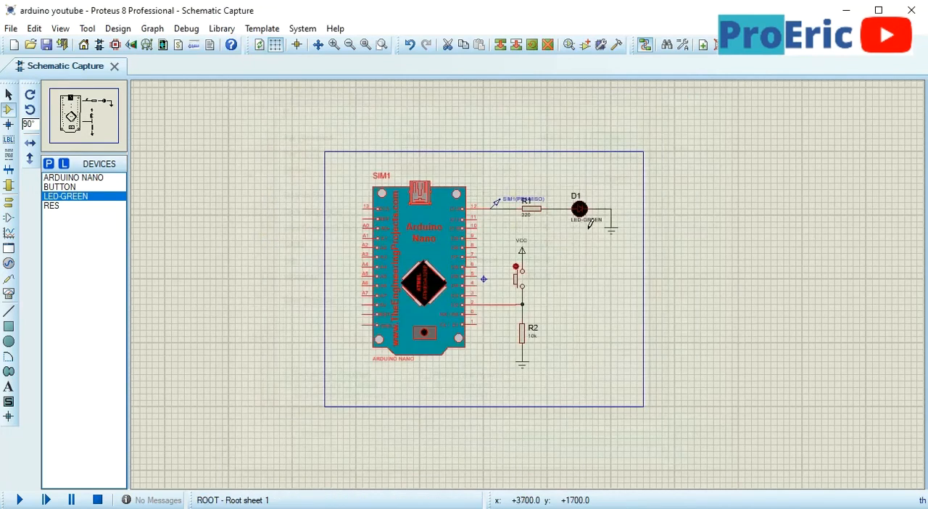
Frame the Arduino, LED and push button circuit together and run the simulation
scroll(483, 321, up, 3)
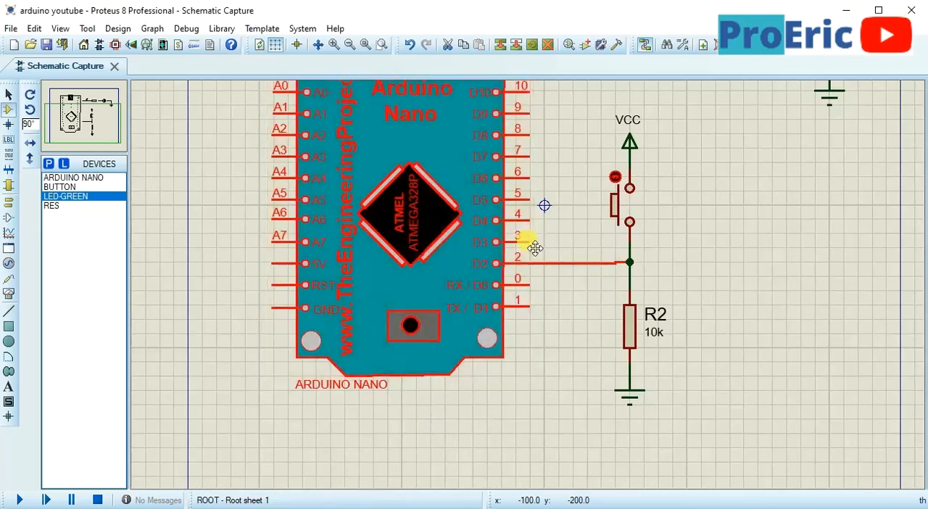
drag(536, 249, 460, 321)
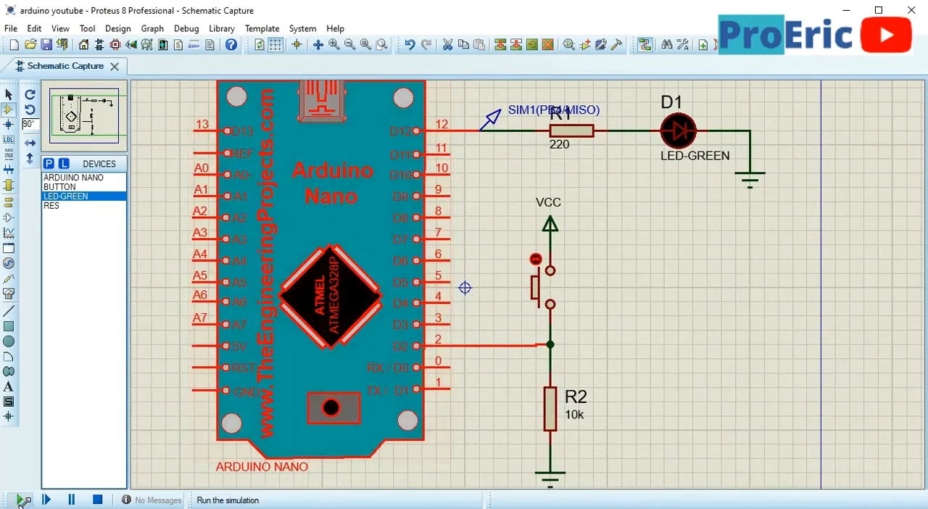
click(21, 500)
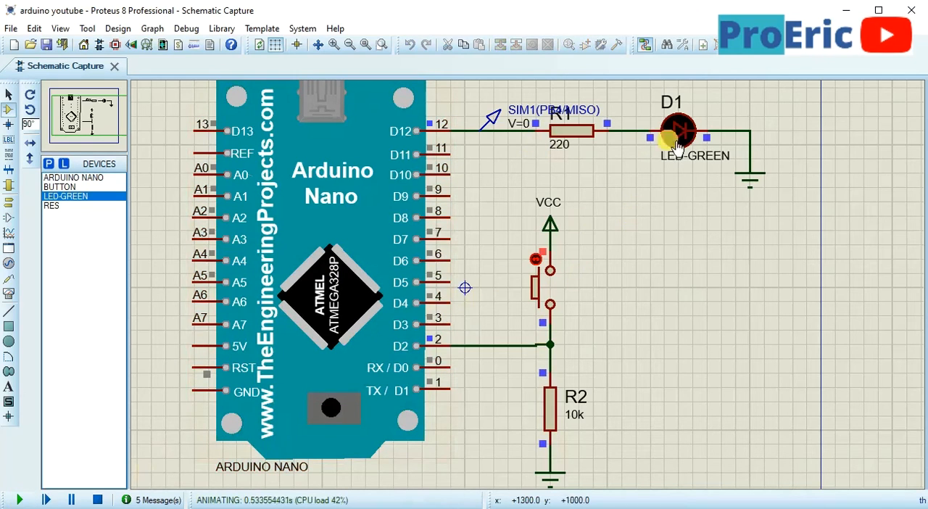
Operate the push button repeatedly to test its effect on the green LED, and stop the simulation
click(557, 292)
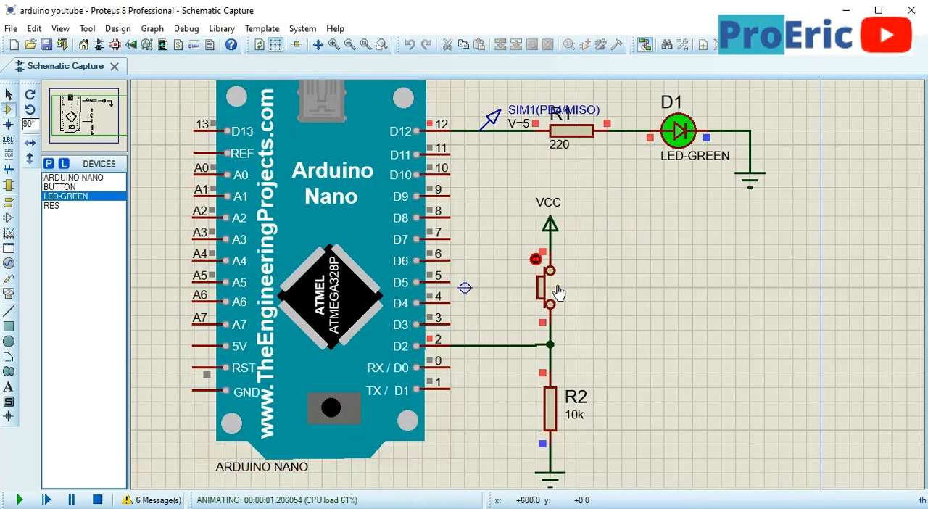
click(557, 292)
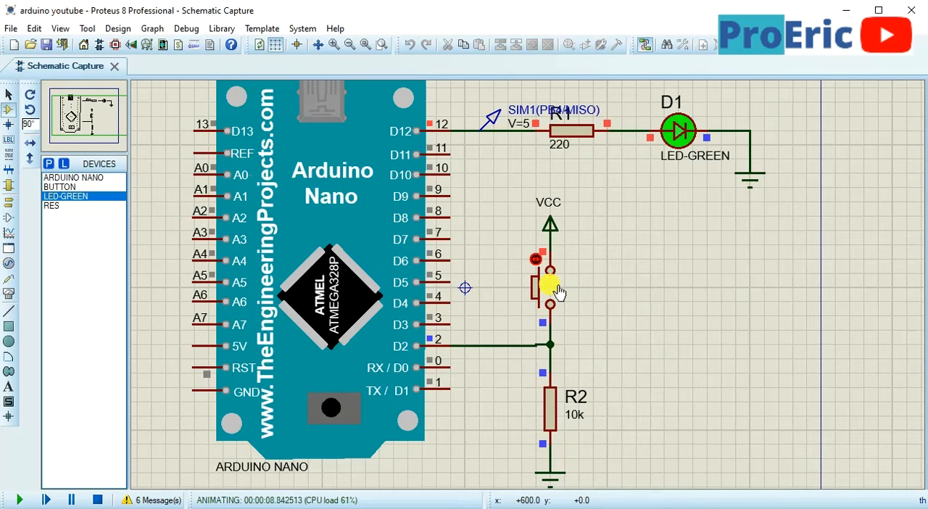
drag(558, 290, 560, 293)
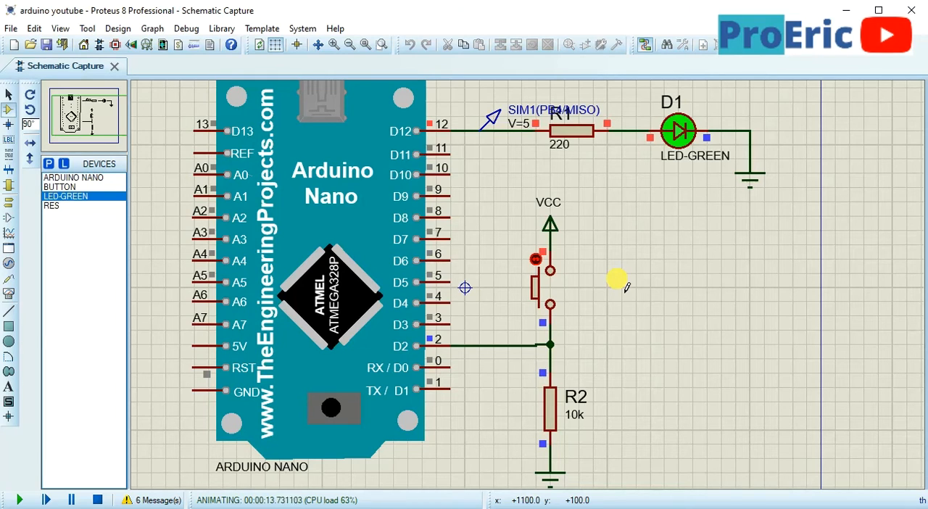
click(97, 499)
Switch to the Arduino IDE and add an else block after the if block containing a pasted digitalWrite(12,HIGH); line
key(alt+Tab)
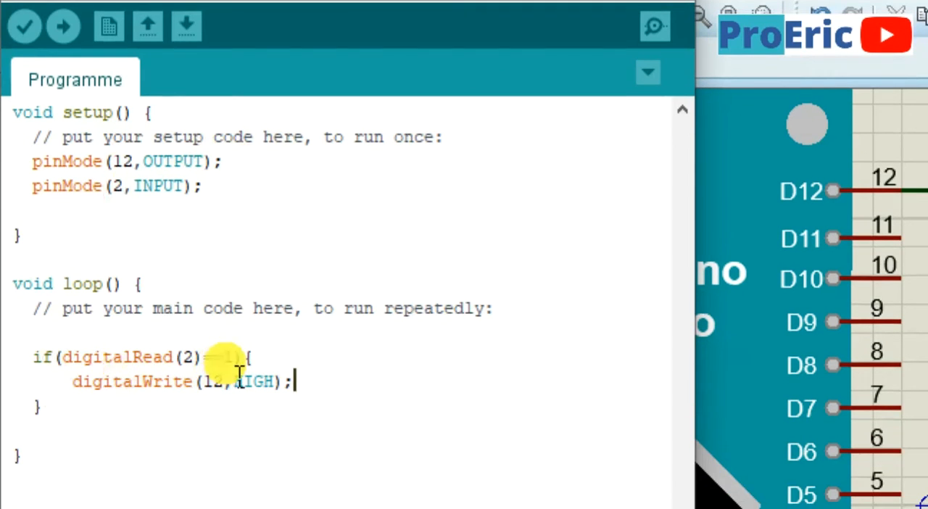
click(80, 379)
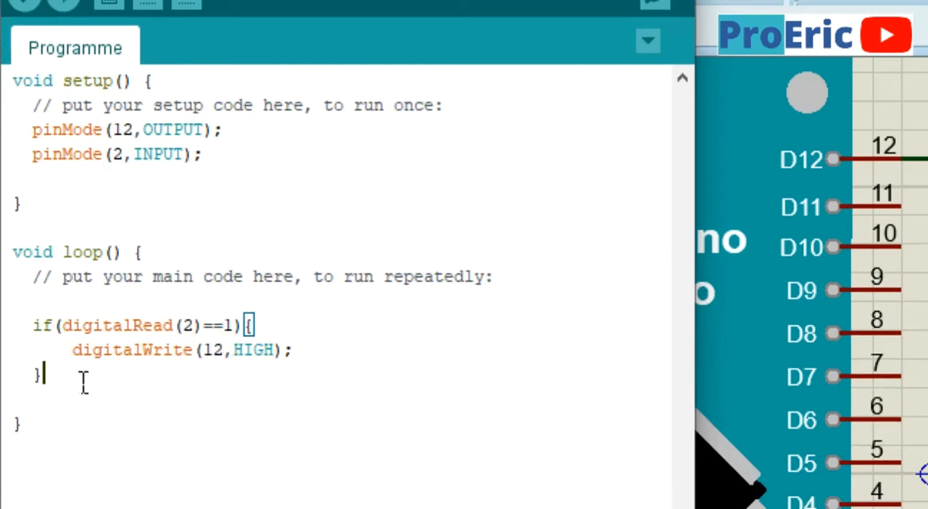
text(else)
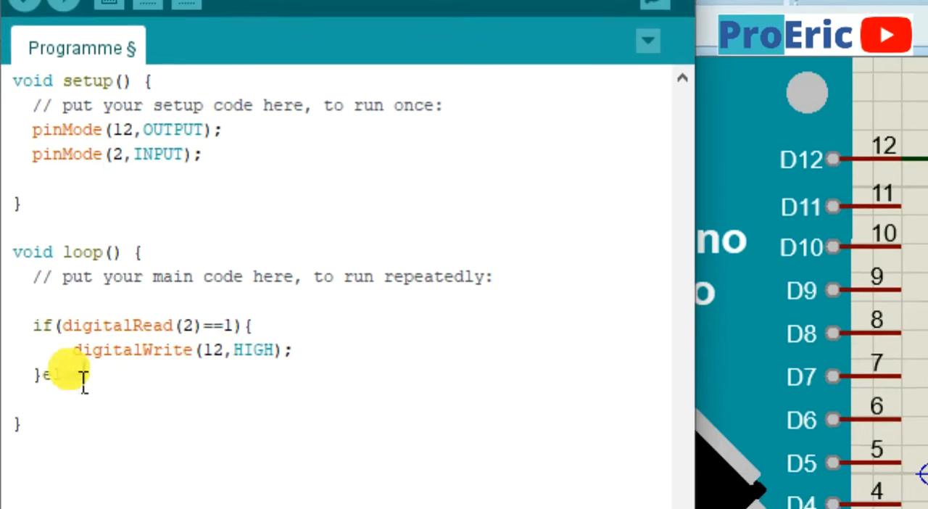
text({)
key(Return)
text(digitalWrite(12,HIGH);)
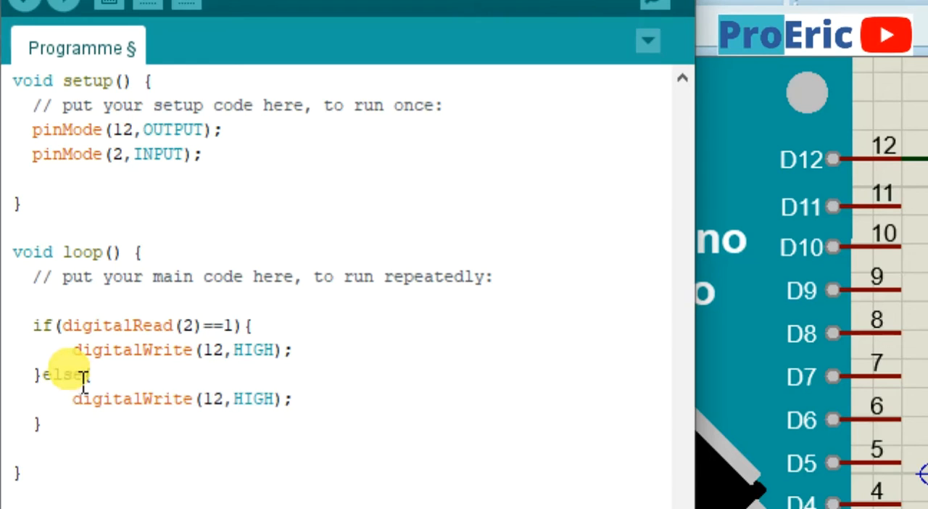
Change HIGH to LOW in the else block so its line reads digitalWrite(12,LOW);
key(Left)
key(Left)
key(BackSpace)
key(BackSpace)
key(BackSpace)
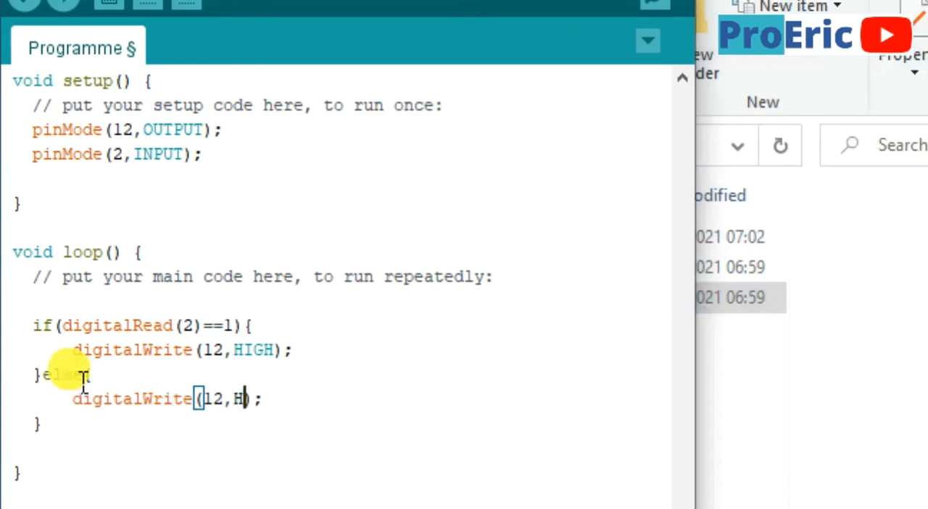
key(BackSpace)
text(LOw)
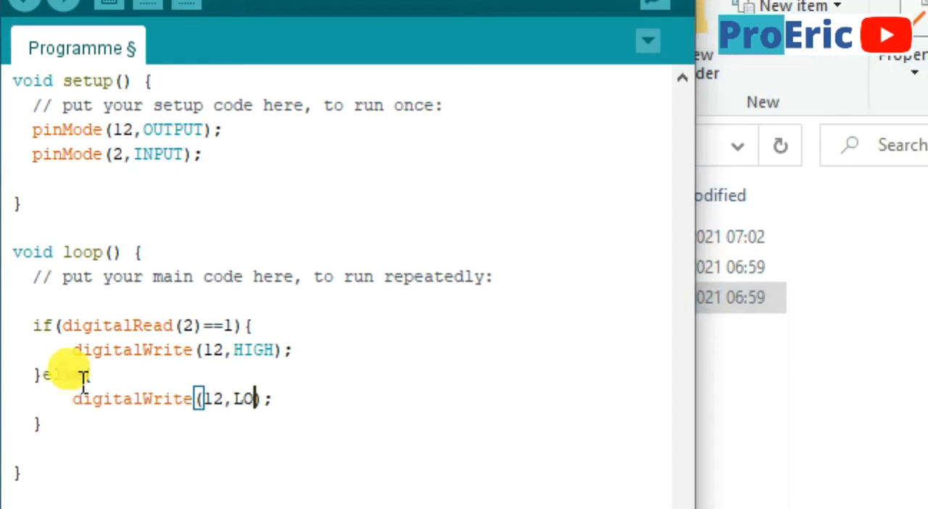
key(BackSpace)
key(BackSpace)
text(OW)
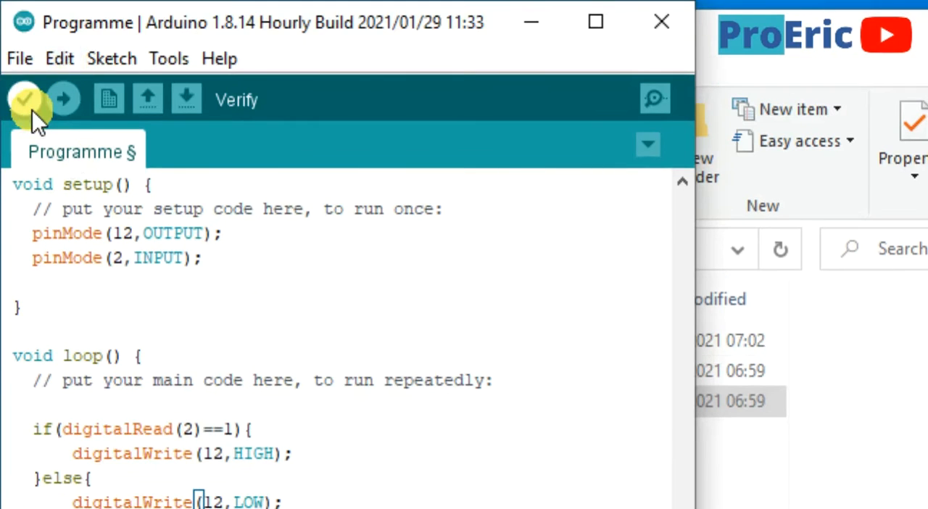
Verify the sketch with the new else branch and export its compiled binary
click(29, 105)
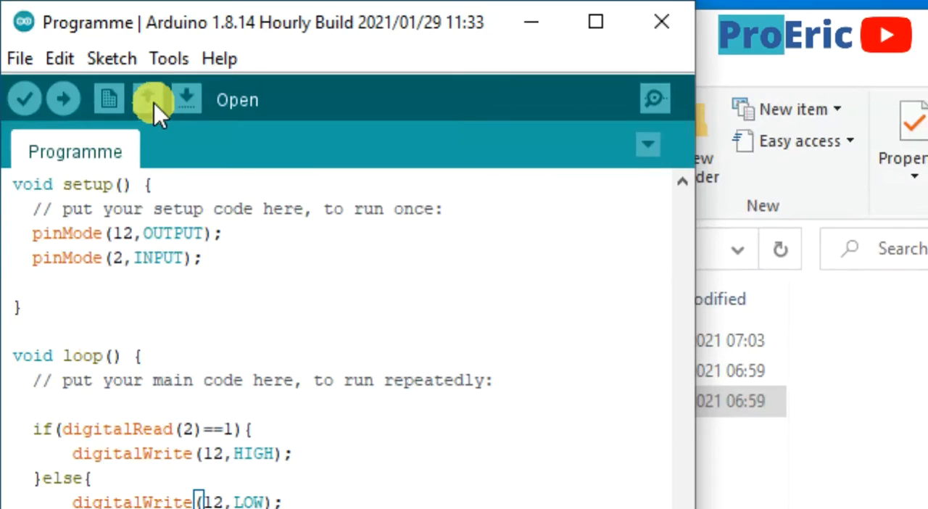
click(111, 58)
click(158, 192)
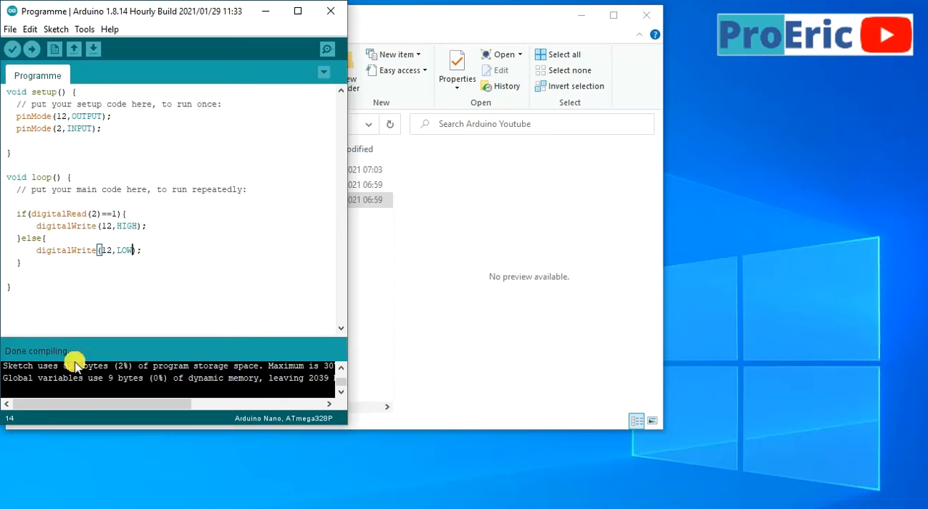
Open the arduino youtube.pdsprj project in Proteus and set Programme.ino.eightanaloginputs.hex as the Arduino Nano's program file
click(265, 11)
double_click(150, 200)
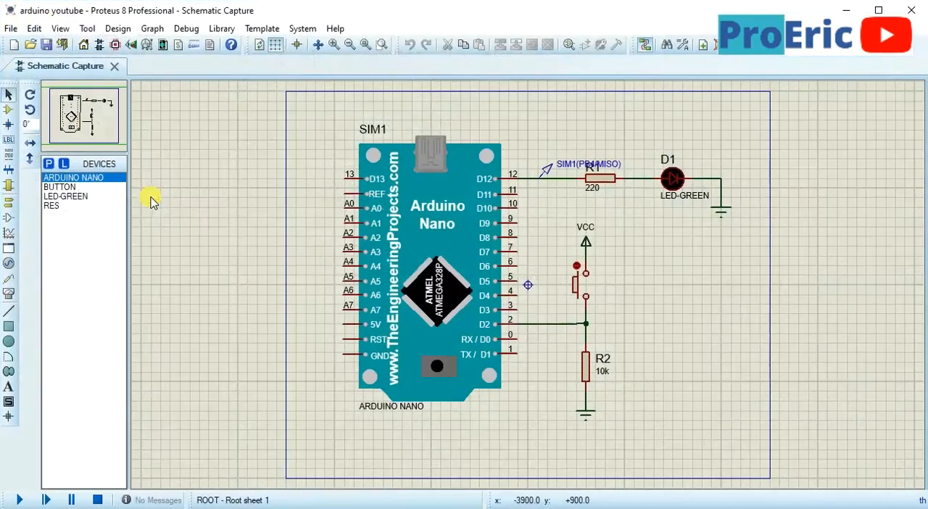
double_click(459, 269)
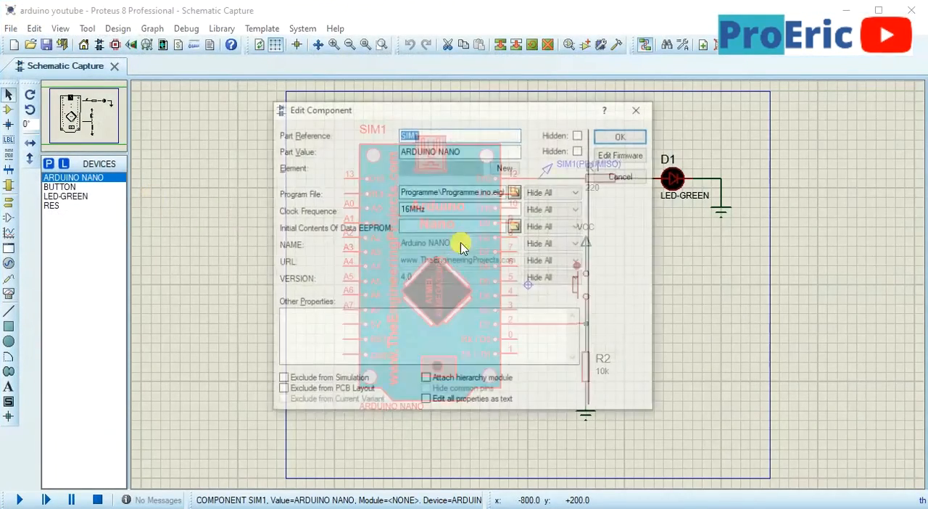
click(515, 191)
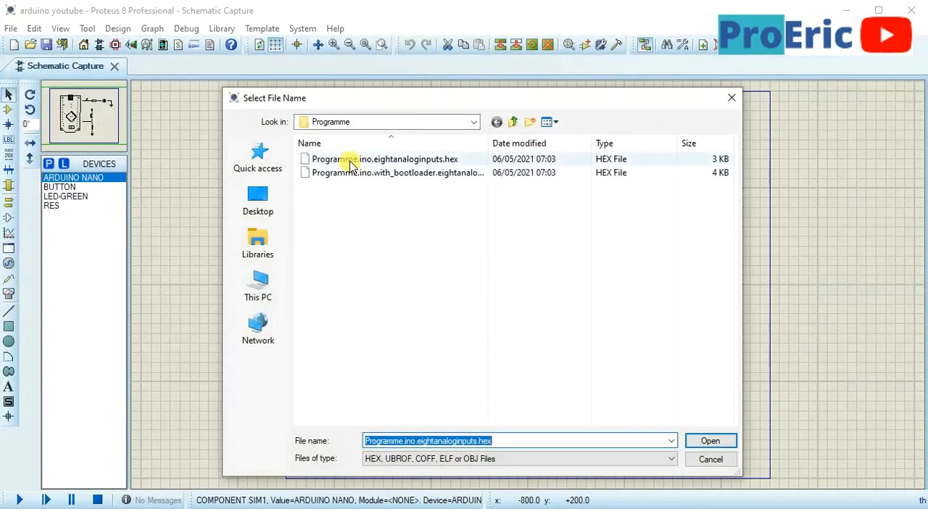
double_click(350, 160)
click(625, 139)
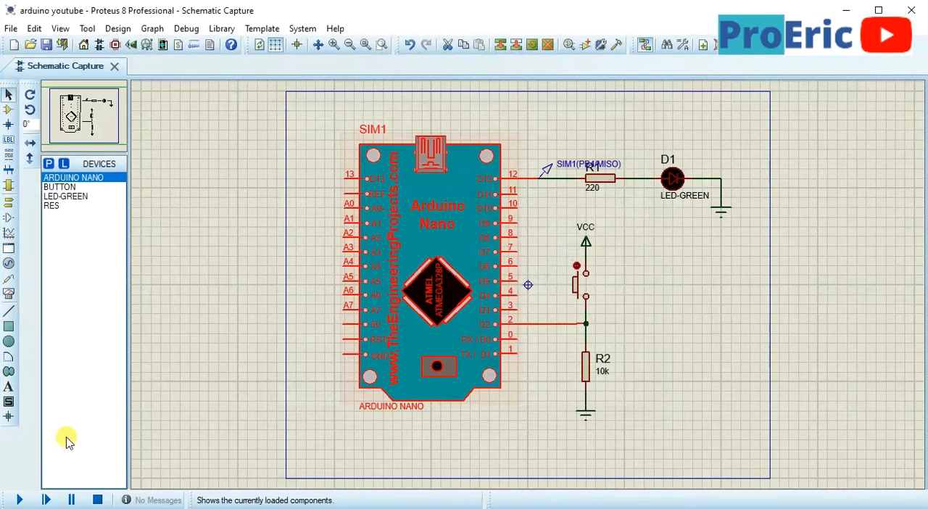
Run the simulation and operate the push button to check how the green LED responds
click(16, 499)
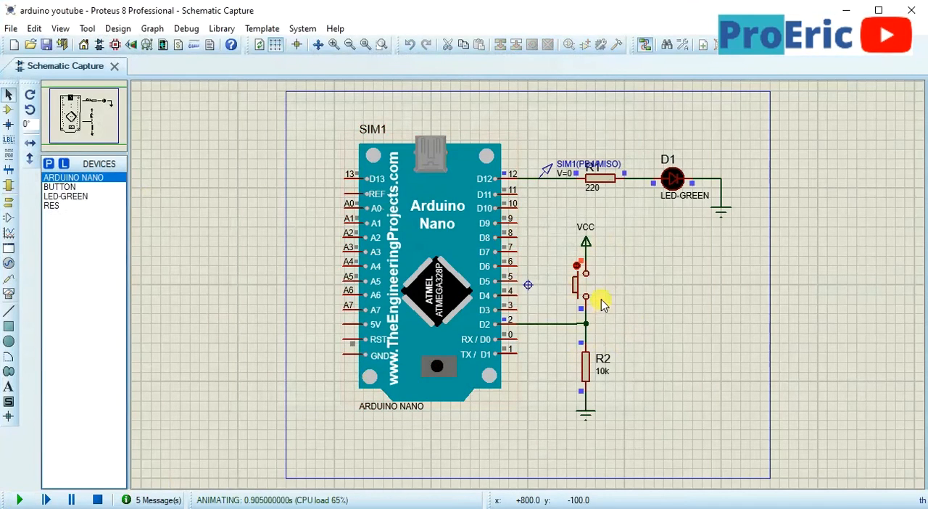
scroll(601, 300, up, 1)
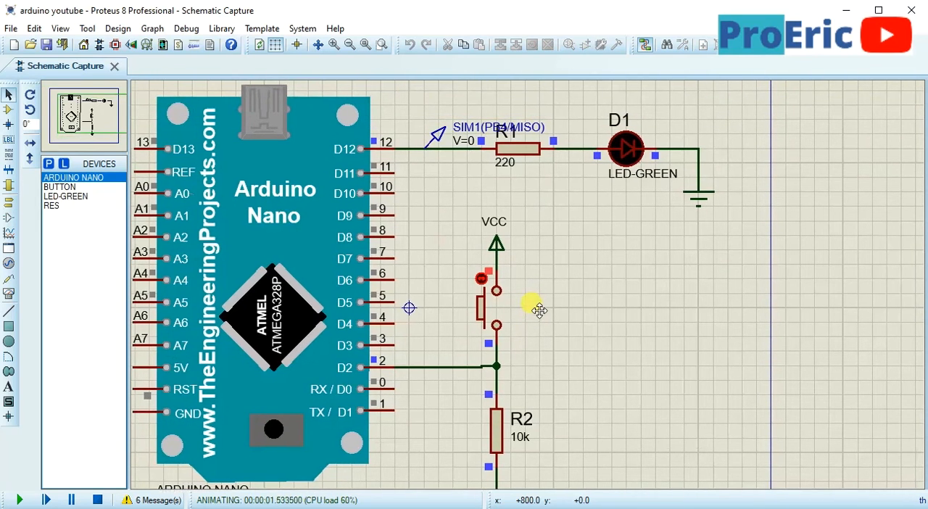
click(539, 309)
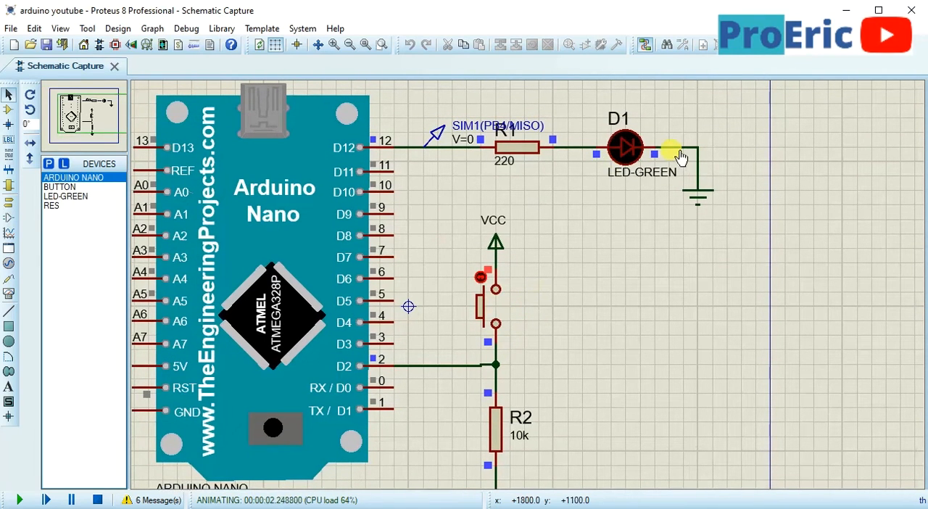
click(497, 313)
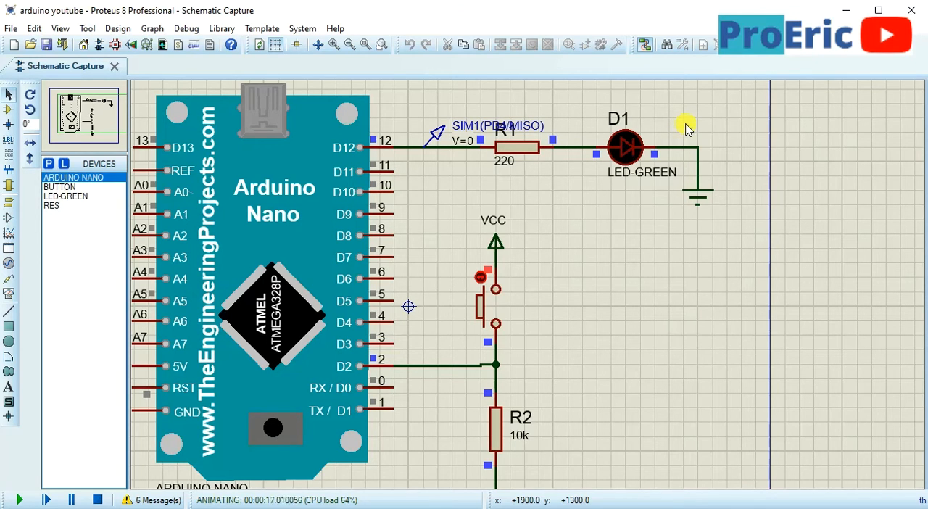
click(492, 311)
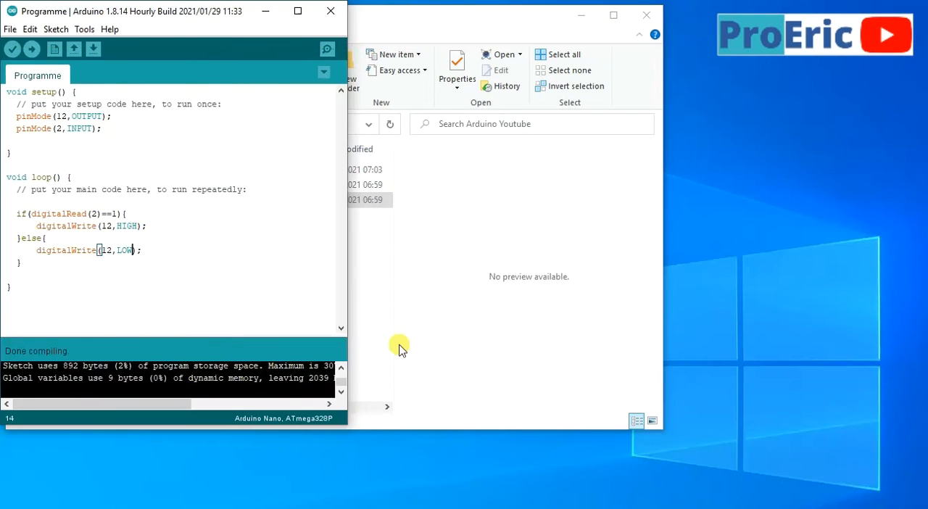
Reopen arduino youtube.pdsprj in Proteus from the Arduino Youtube folder and frame the circuit
click(398, 348)
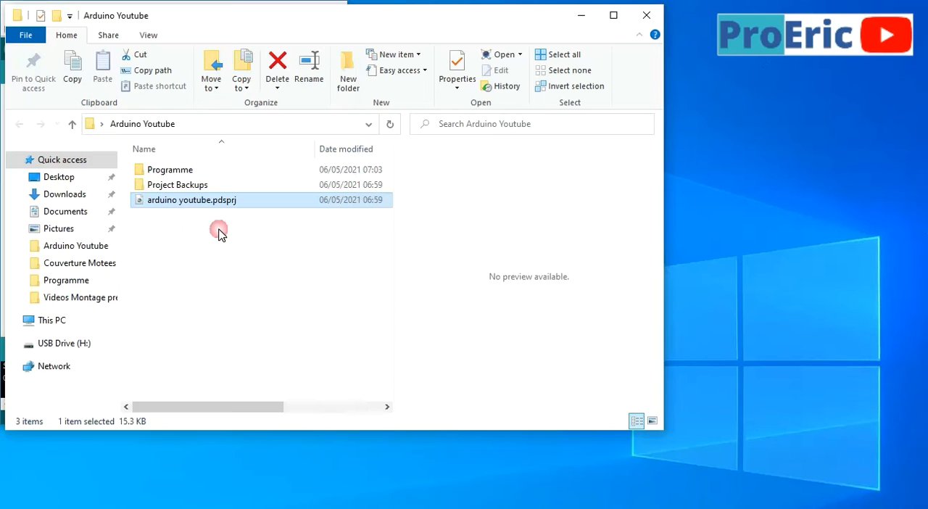
double_click(162, 210)
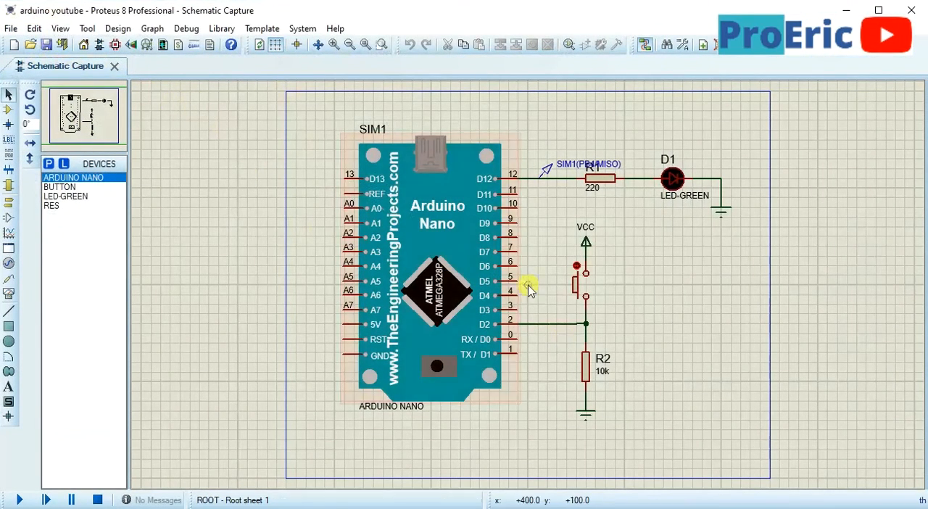
scroll(528, 290, up, 1)
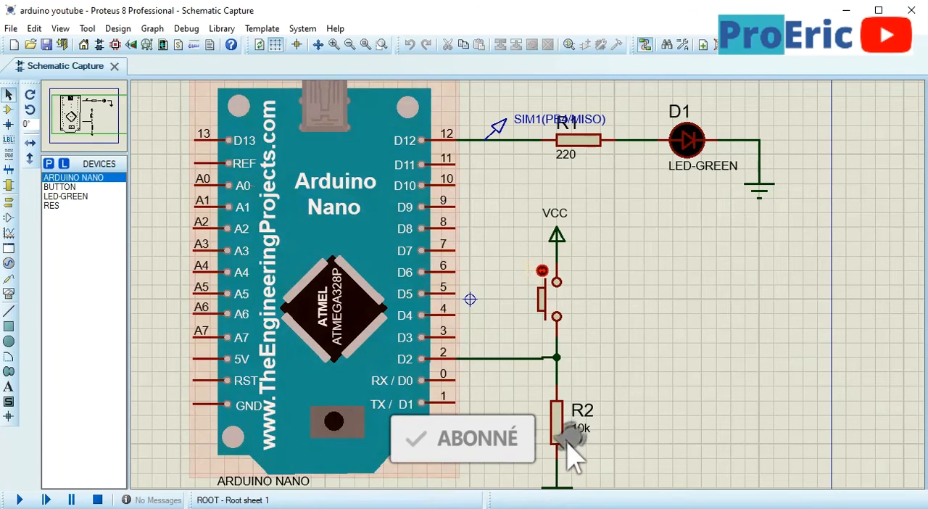
In the Arduino IDE, remove the else keyword and its braces, leaving digitalWrite(12,LOW); directly after the if block
click(439, 508)
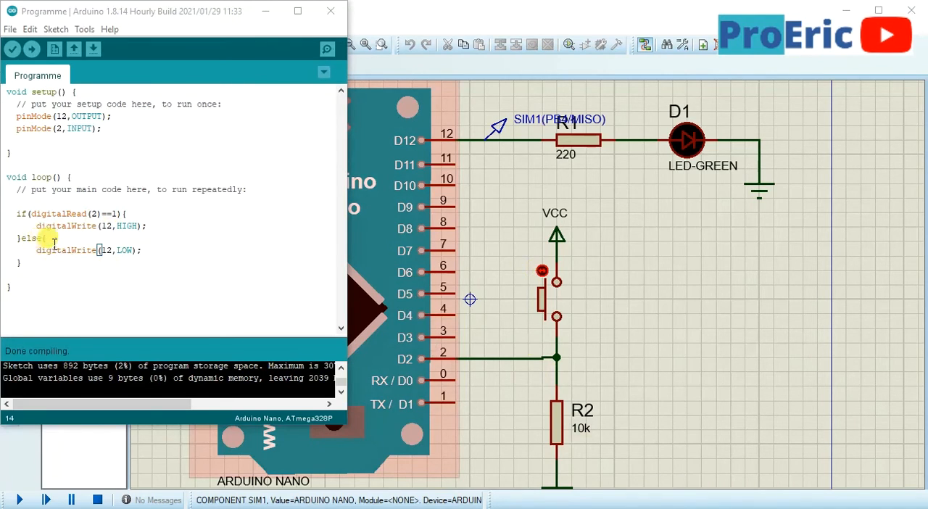
drag(58, 241, 22, 240)
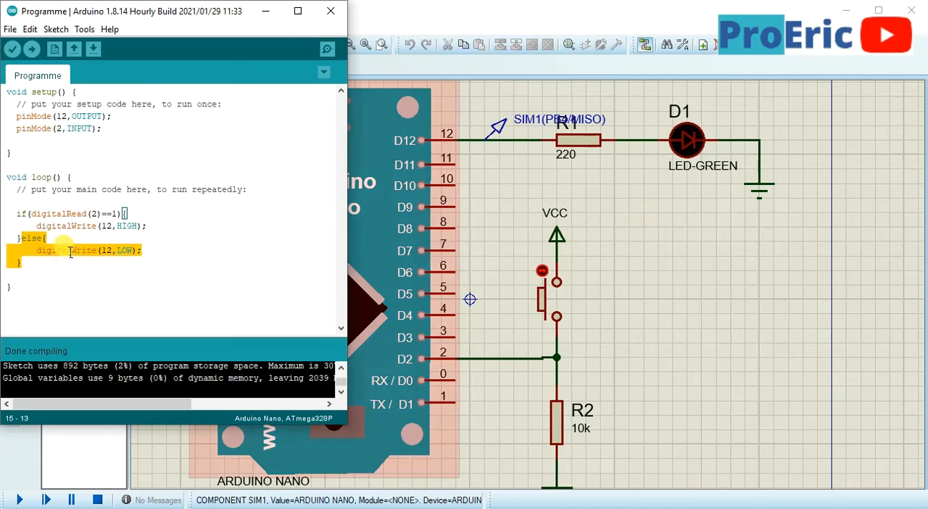
drag(56, 241, 23, 241)
key(BackSpace)
click(29, 264)
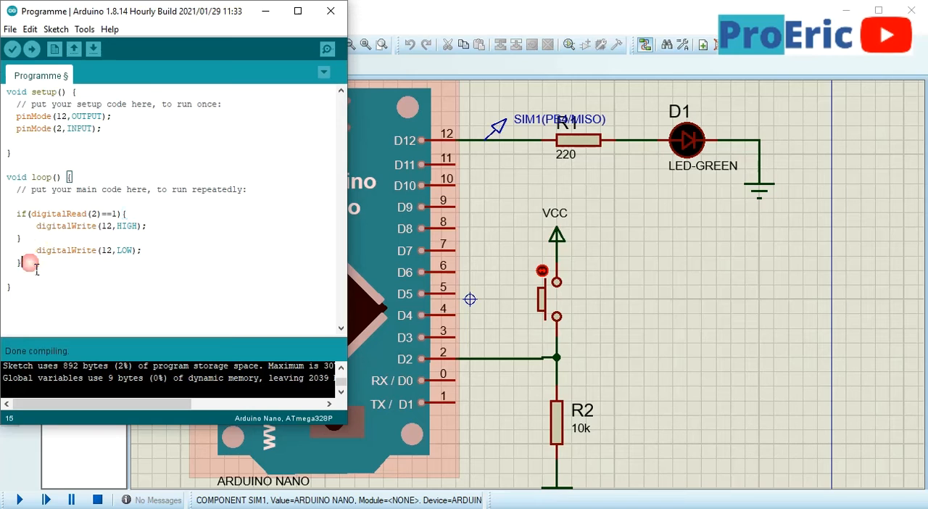
key(BackSpace)
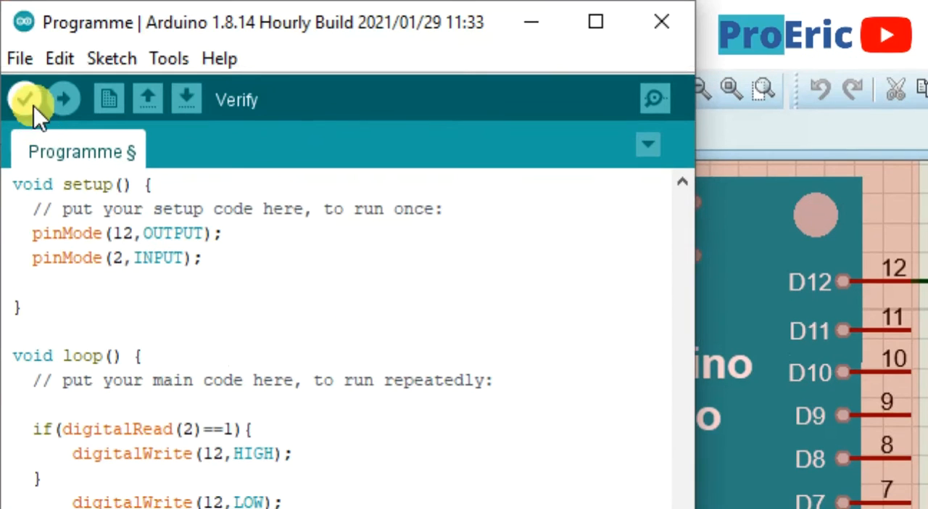
Verify the sketch without the else branch and export its compiled binary
click(32, 104)
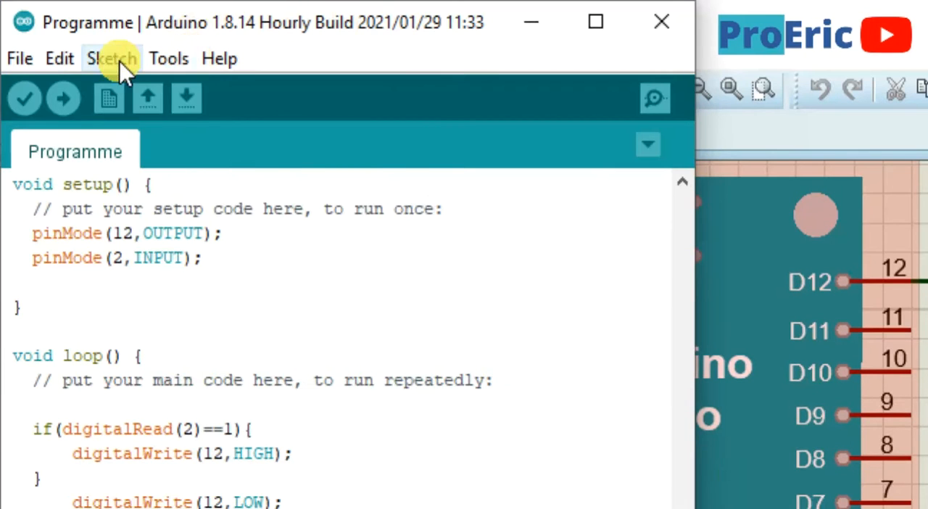
click(116, 58)
click(175, 188)
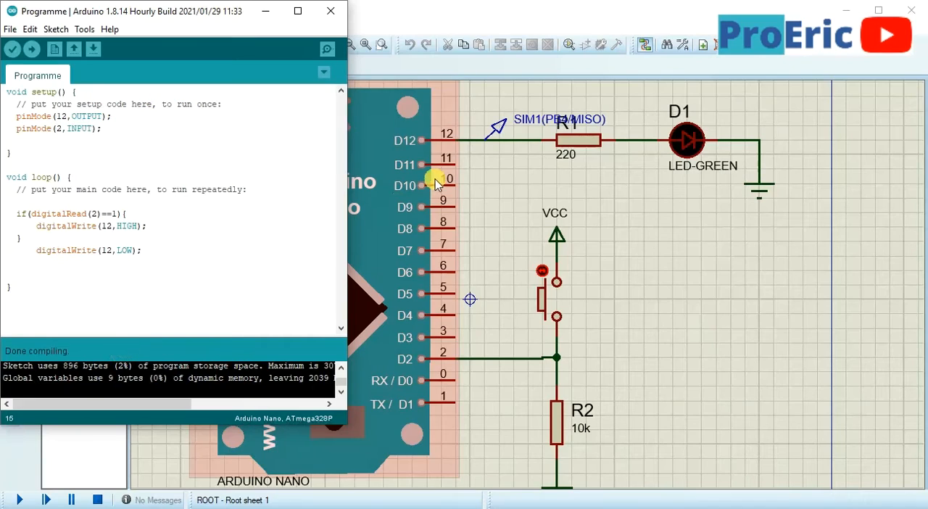
Return to Proteus, run the simulation and operate the push button to test the version without else
click(555, 10)
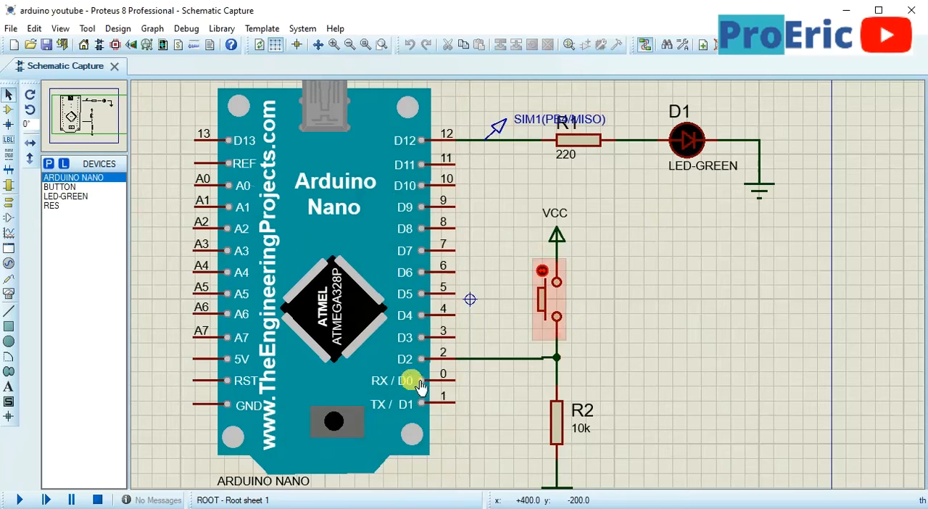
click(20, 500)
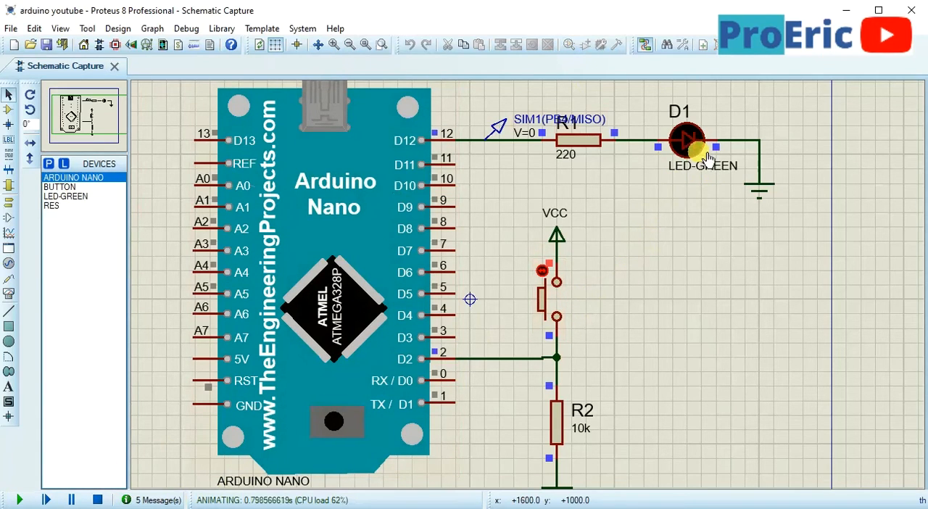
click(564, 307)
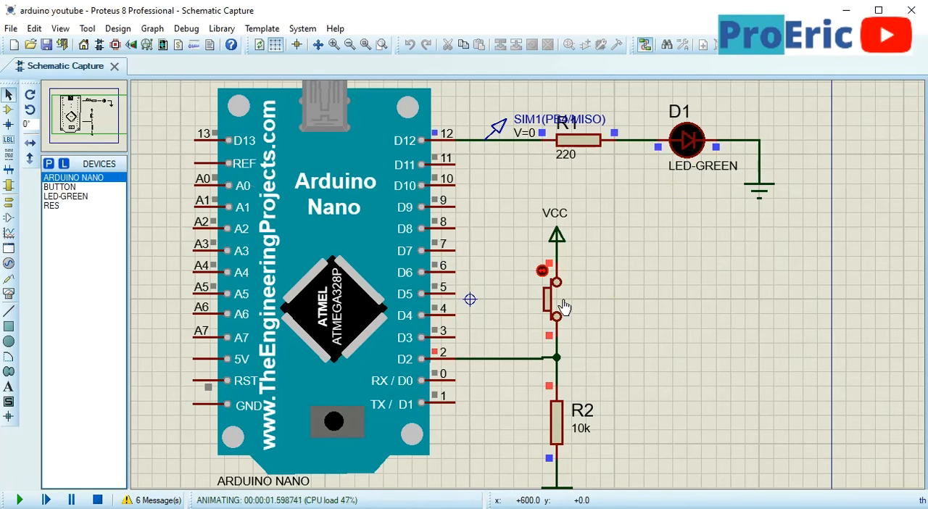
Switch back to the Arduino IDE and restore the else block around digitalWrite(12,LOW);
key(alt+Tab)
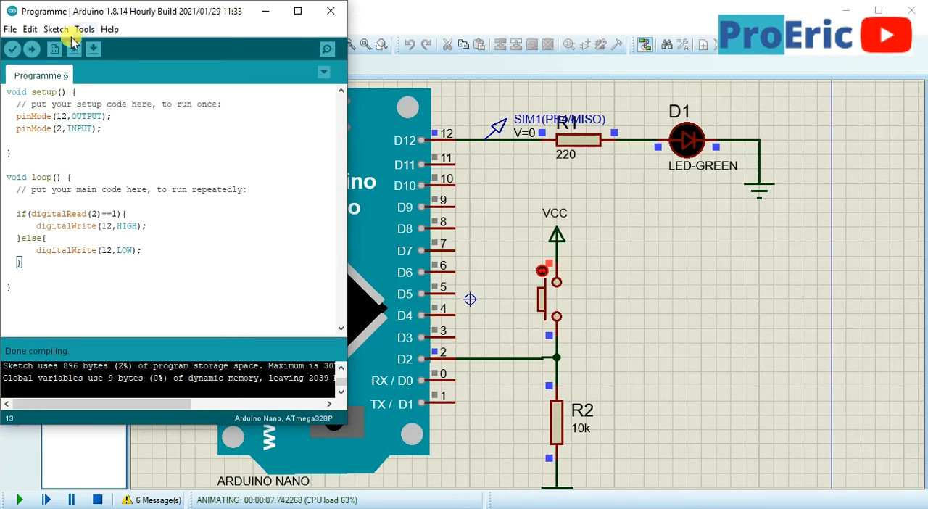
click(10, 29)
mouse_move(31, 30)
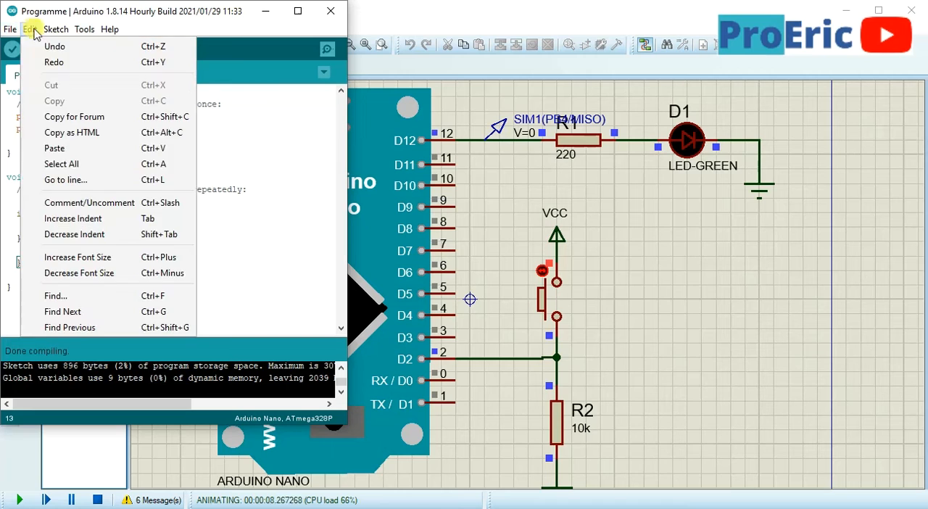
Verify the sketch with the restored else block, then restart the Proteus simulation and operate the push button
click(275, 236)
click(11, 49)
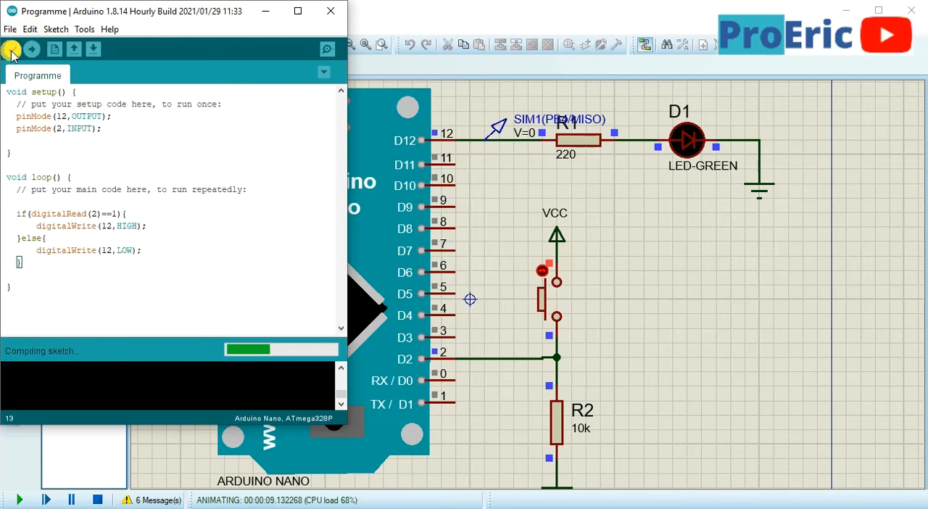
click(267, 11)
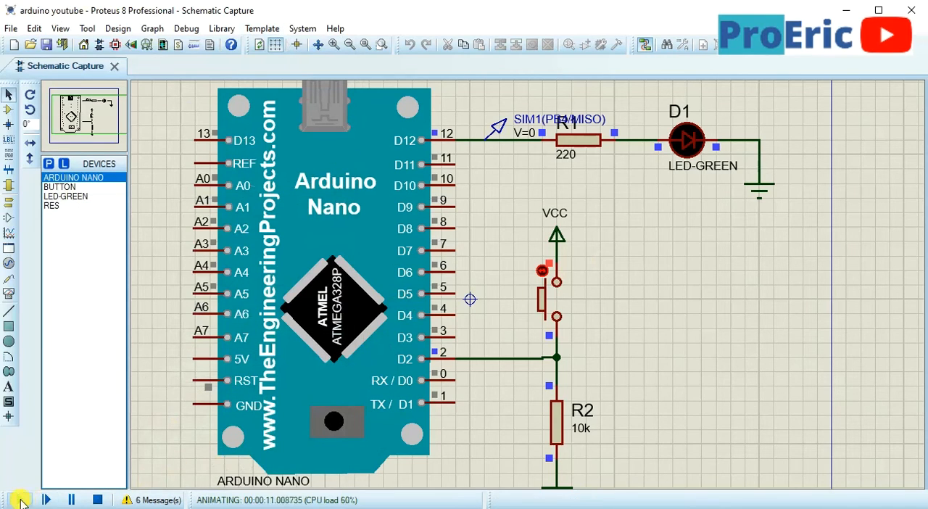
click(97, 499)
click(21, 500)
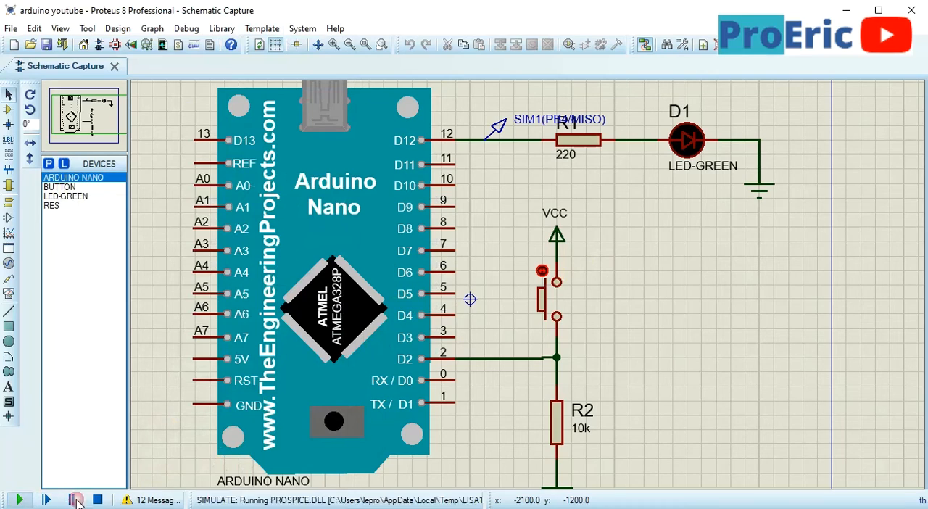
click(559, 305)
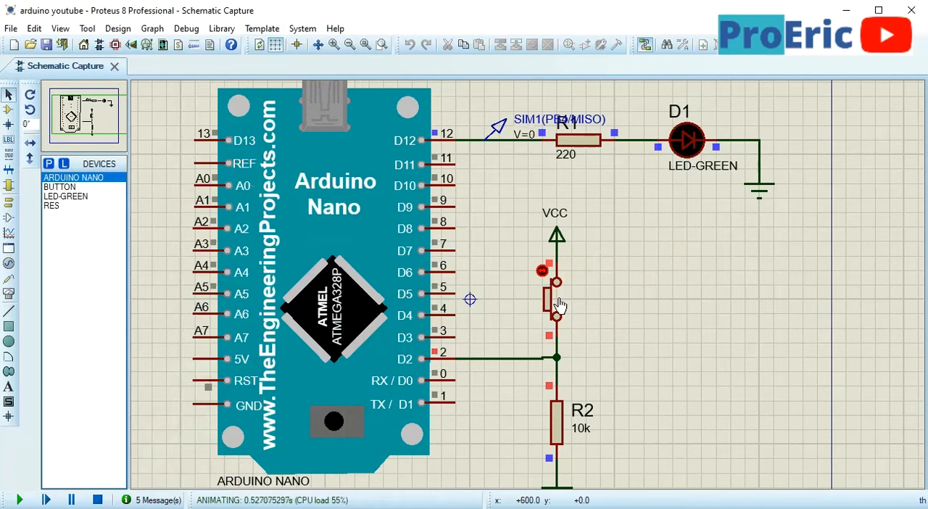
click(558, 303)
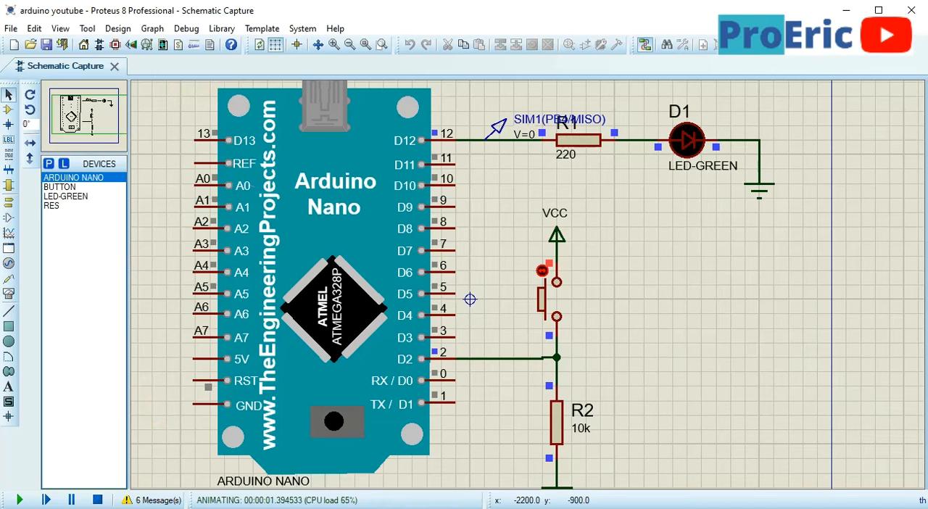
Switch back to the Arduino IDE and export the compiled binary of the if/else sketch
key(alt+Tab)
click(57, 29)
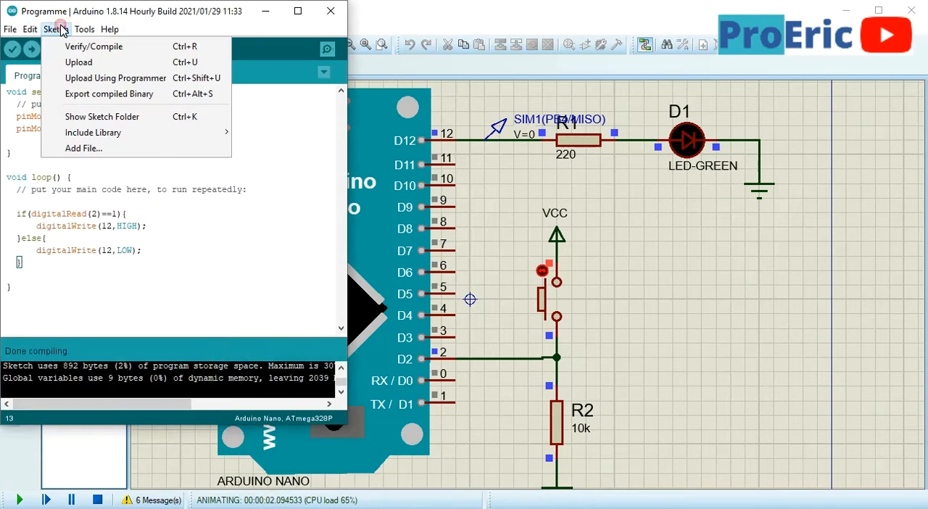
click(76, 94)
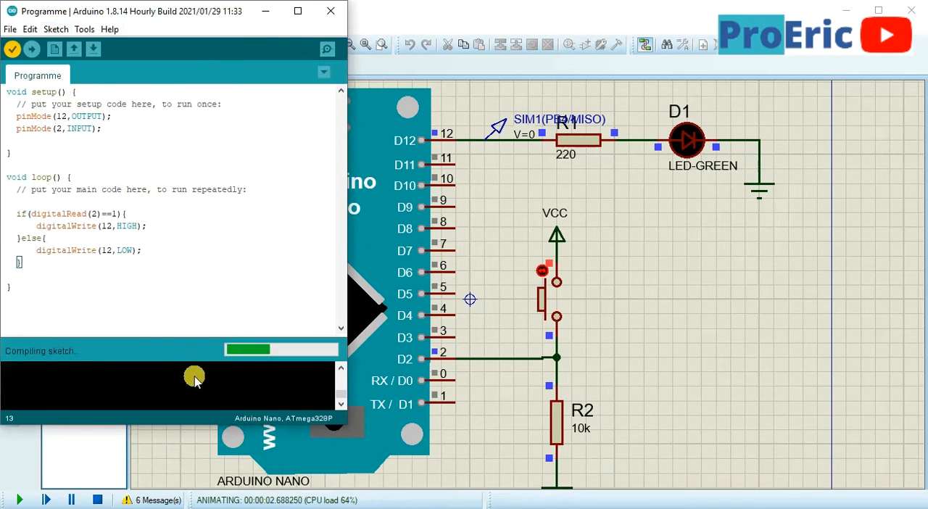
Return to Proteus, stop and rerun the simulation, and operate the push button to test the if/else program on the green LED
click(265, 12)
click(98, 499)
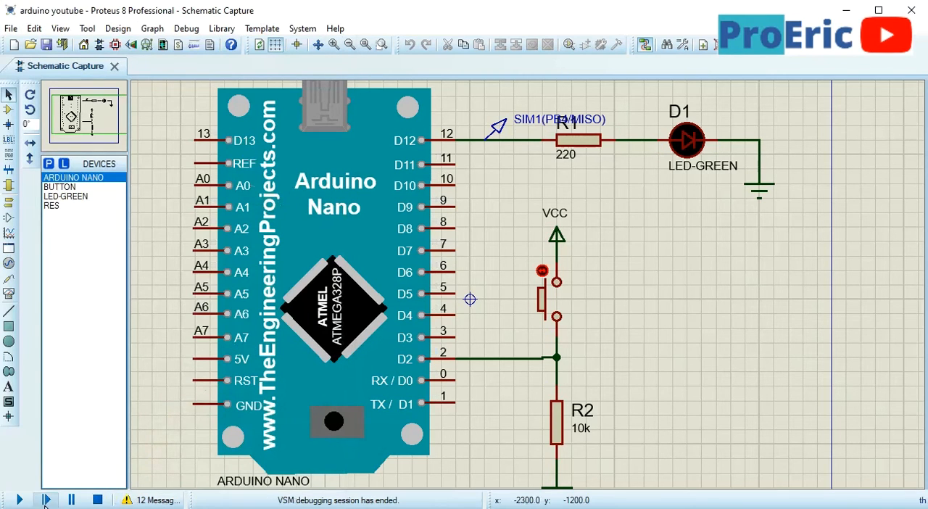
click(18, 500)
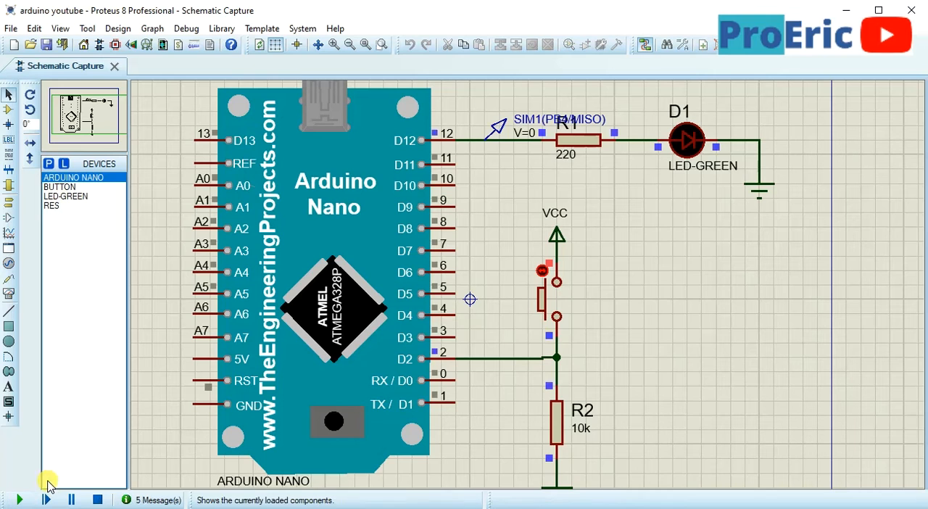
click(563, 303)
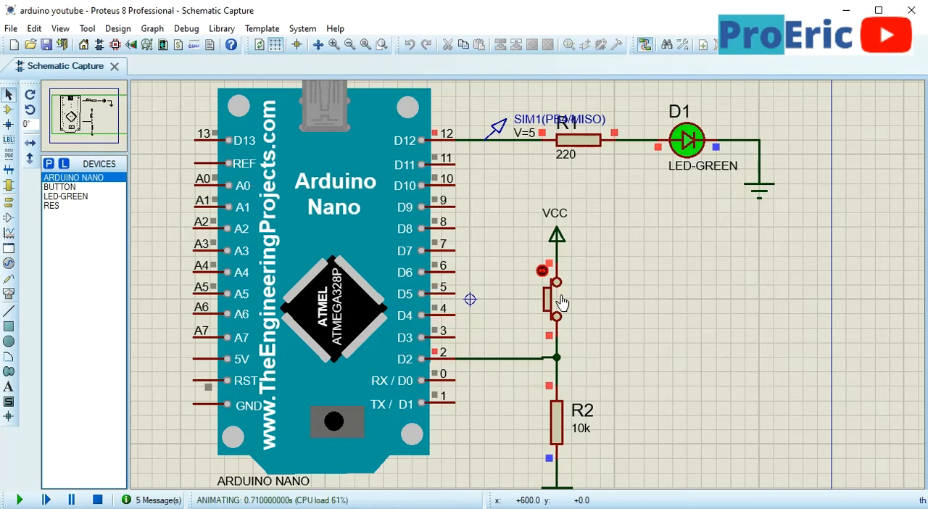
click(563, 303)
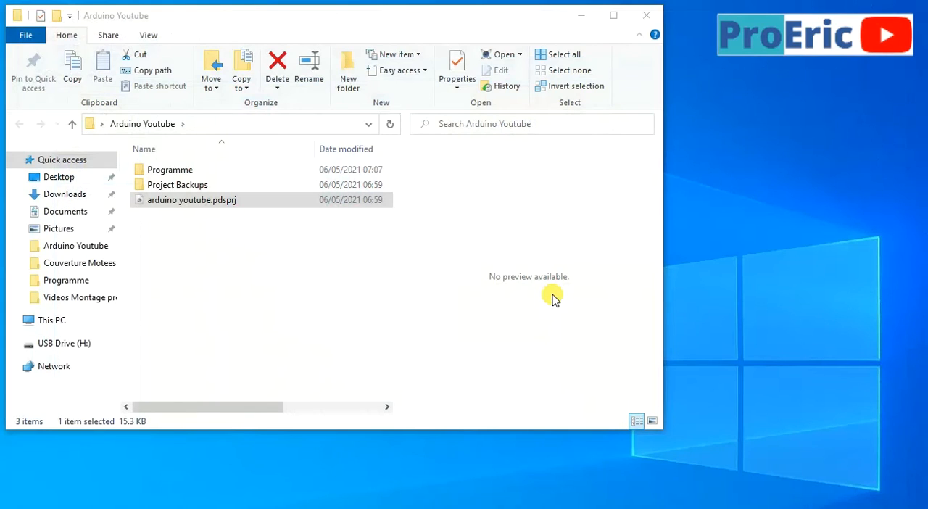
Open the arduino youtube.pdsprj project from the Arduino Youtube folder and review the Arduino IDE sketch alongside its schematic
click(181, 207)
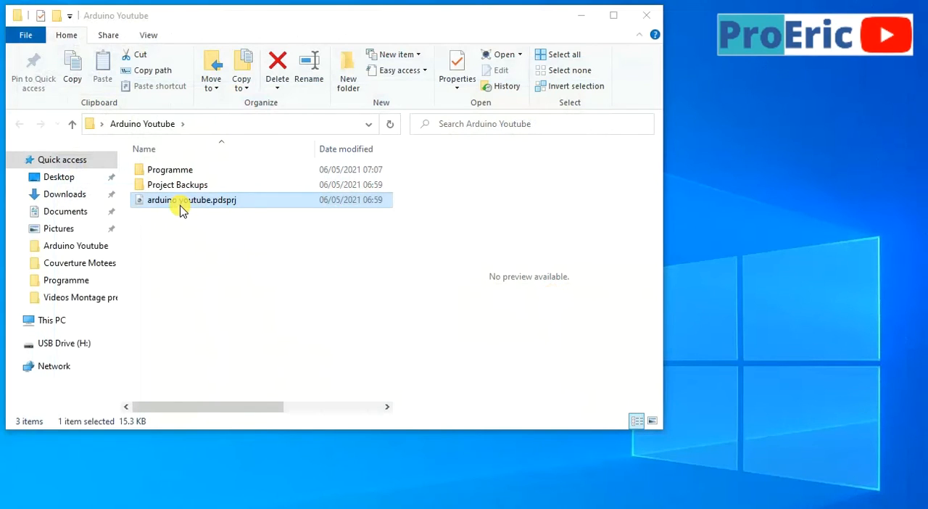
double_click(181, 208)
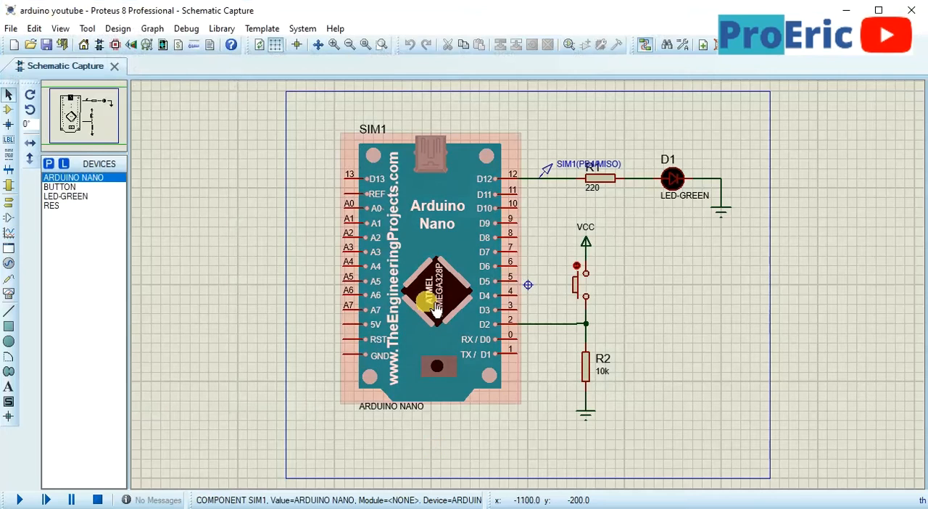
click(51, 46)
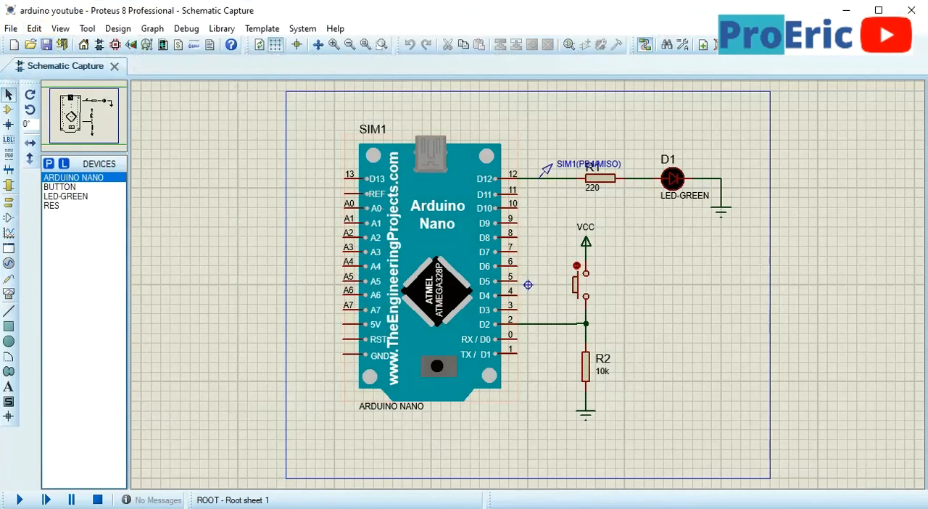
key(alt+Tab)
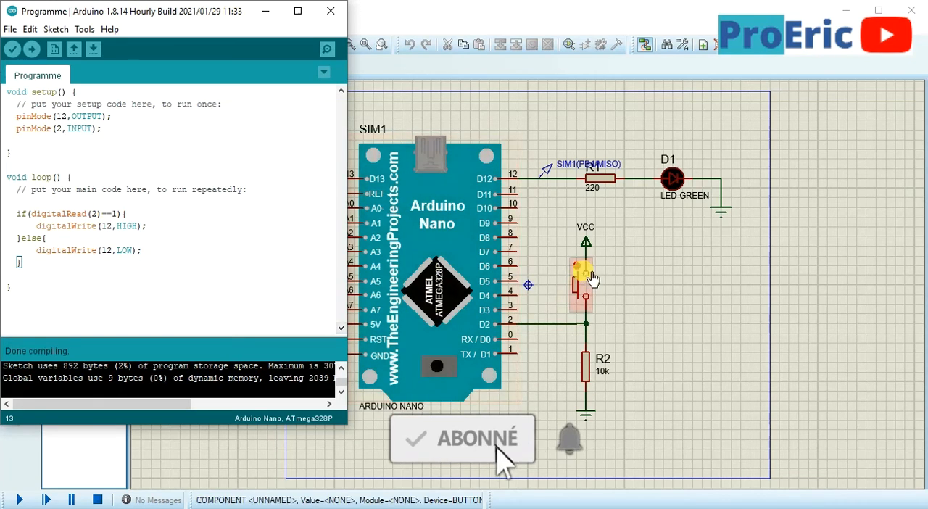
click(680, 272)
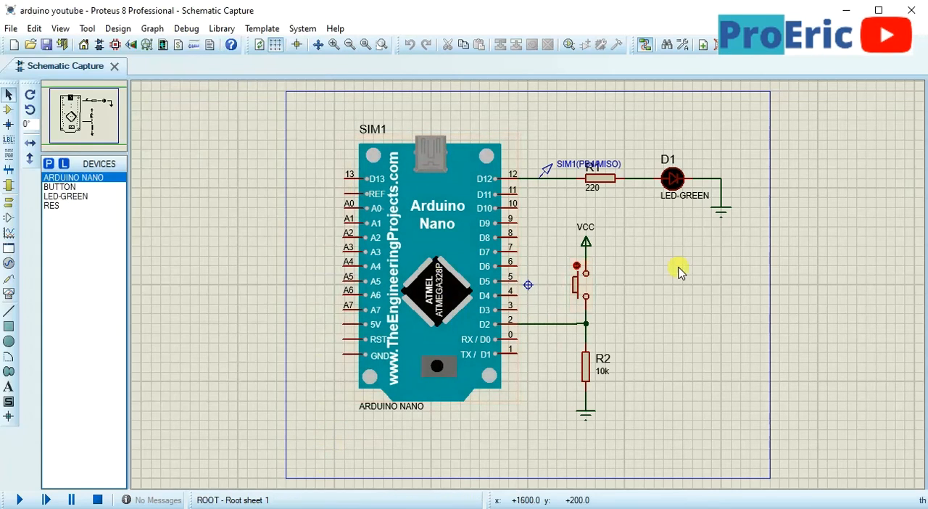
Choose the BUTTON device for placement and rotate it to 90°
click(52, 187)
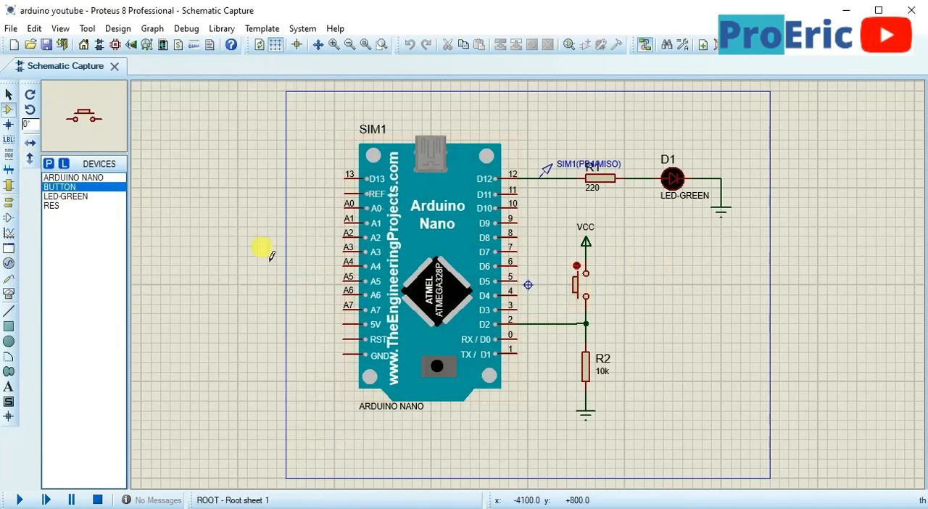
click(683, 336)
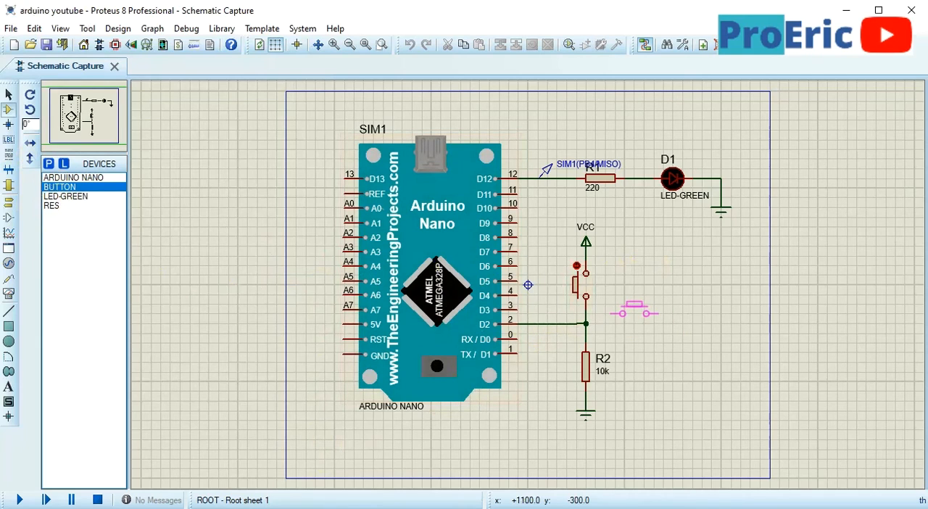
key(KP_Add)
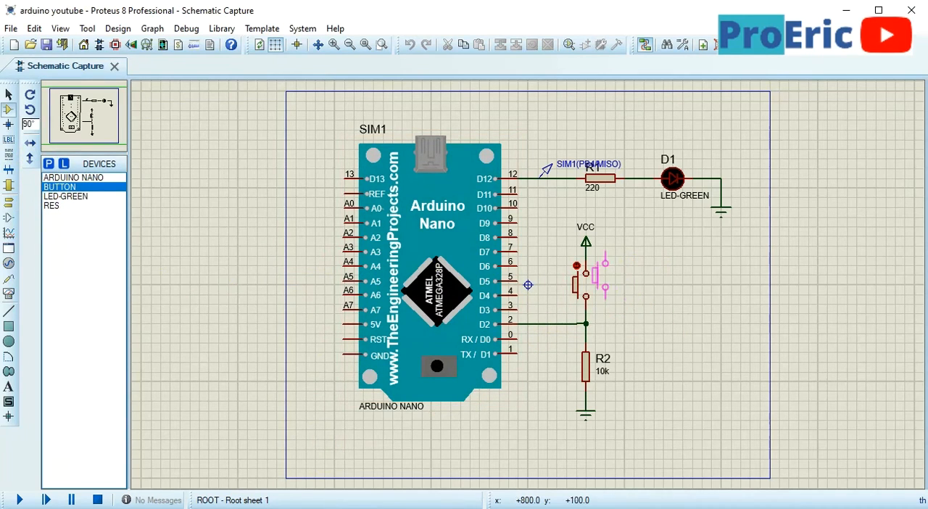
click(610, 285)
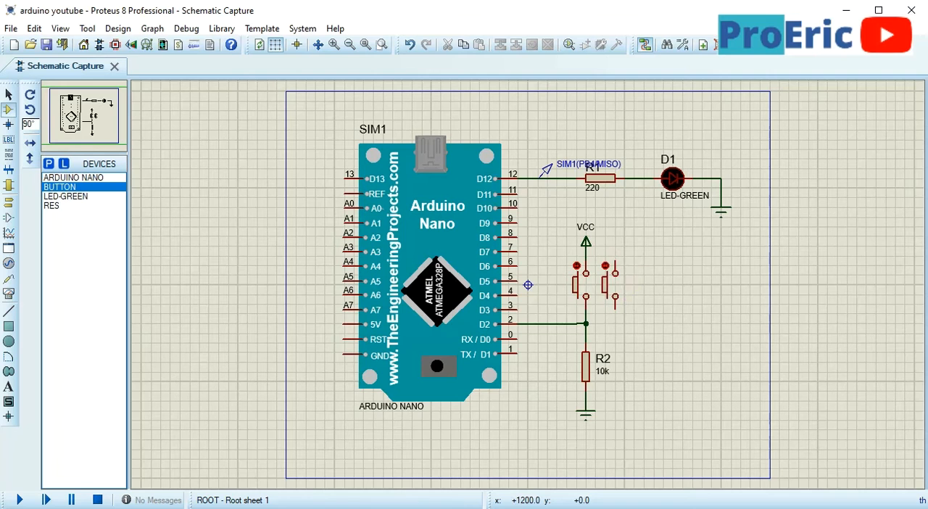
click(658, 285)
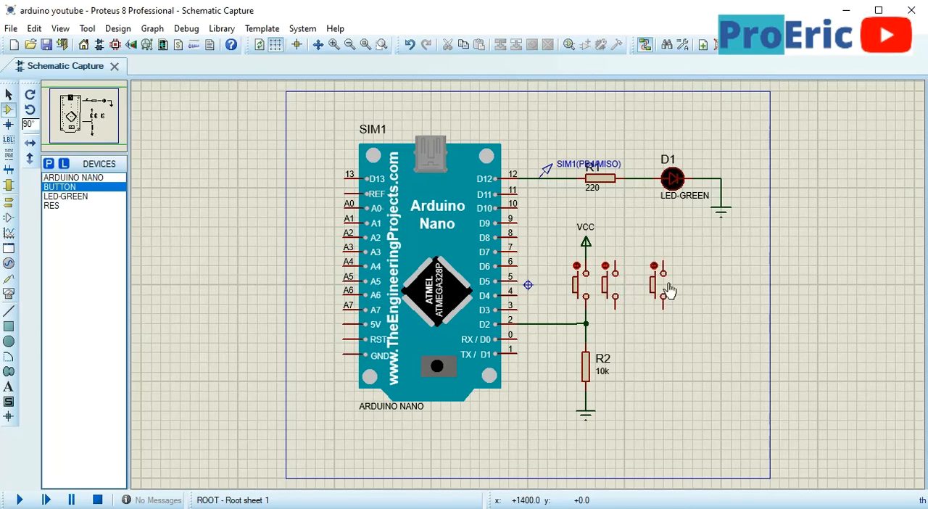
click(611, 293)
right_click(616, 283)
right_click(617, 283)
right_click(658, 285)
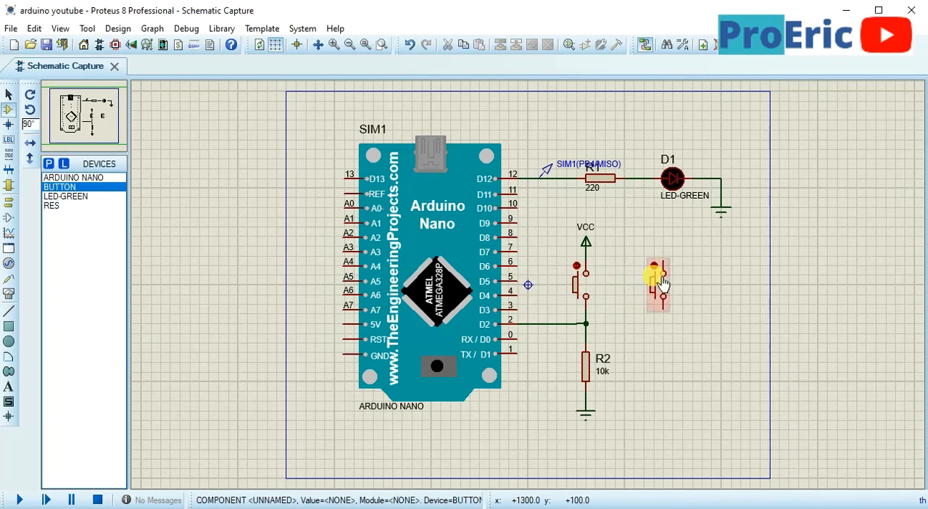
right_click(658, 285)
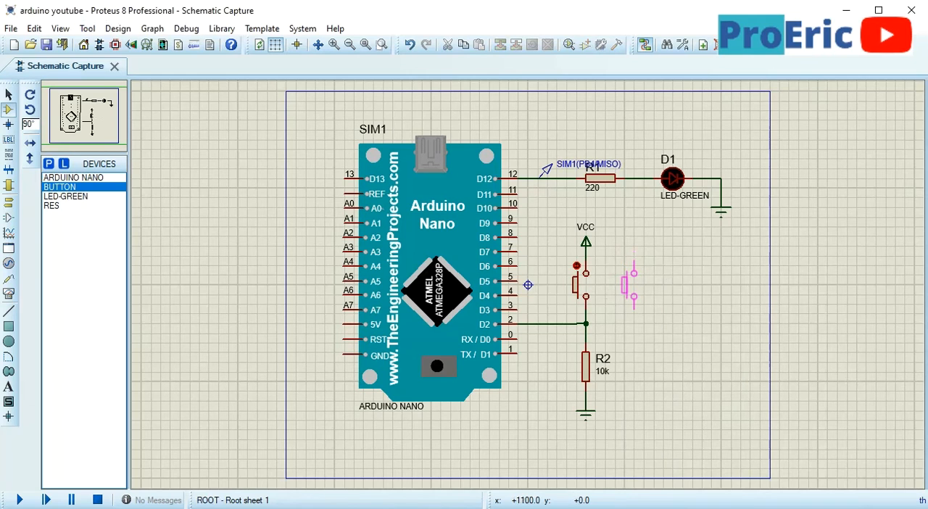
Place two vertical push buttons in a row beside the existing one on the side away from the Arduino, about 500 th apart
click(631, 285)
click(683, 282)
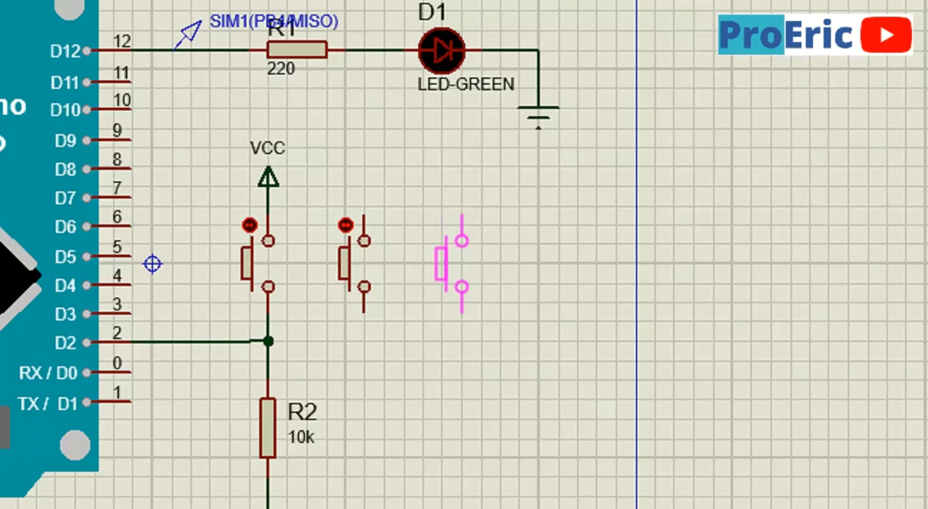
click(451, 240)
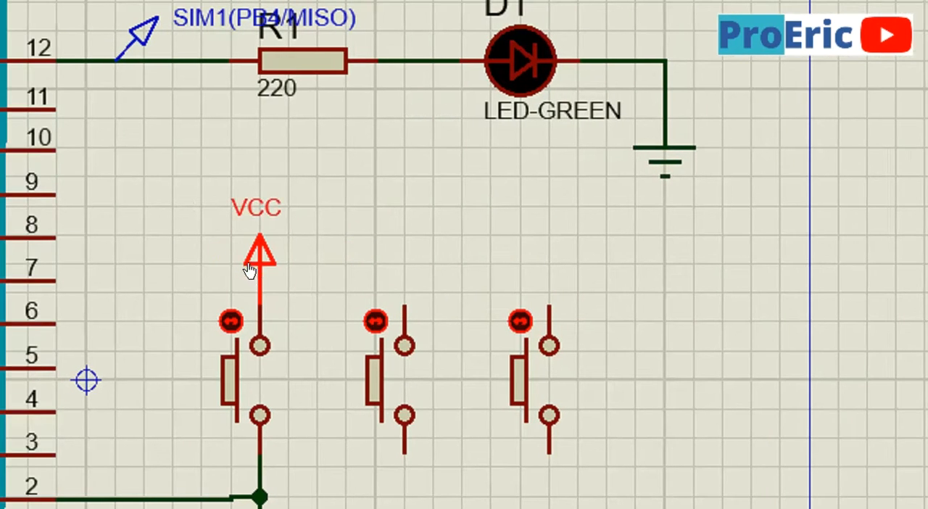
Wire the upper pins of the two added push buttons to the VCC line of the first button
mouse_move(261, 191)
mouse_down()
mouse_move(261, 150)
mouse_move(260, 204)
mouse_up()
click(317, 226)
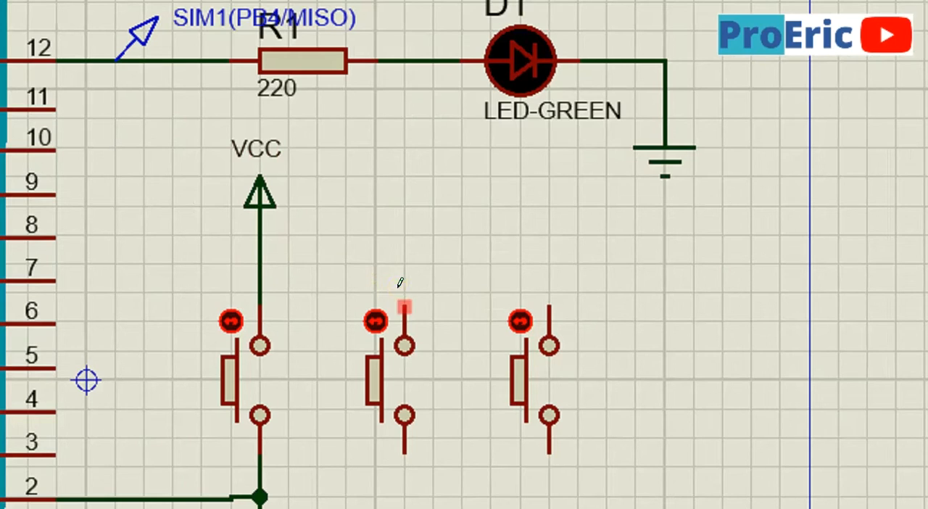
click(400, 283)
click(257, 242)
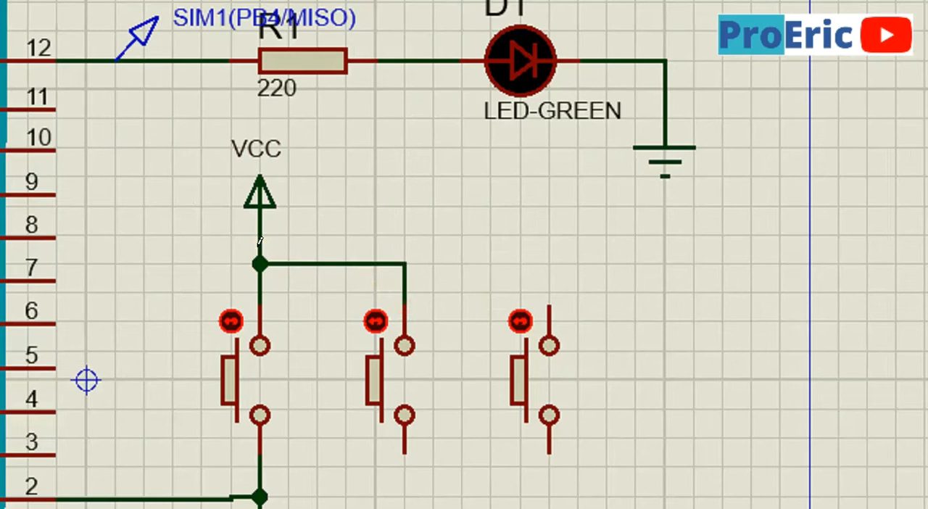
click(540, 281)
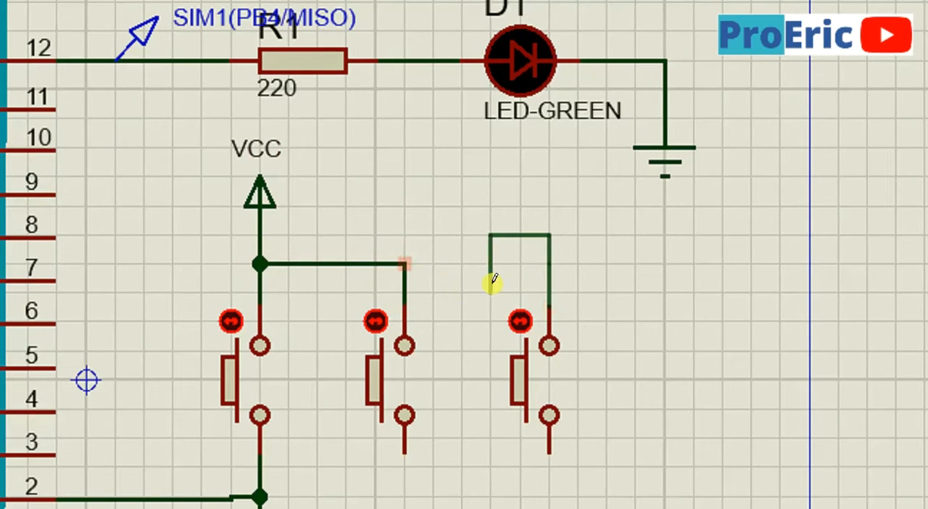
click(404, 264)
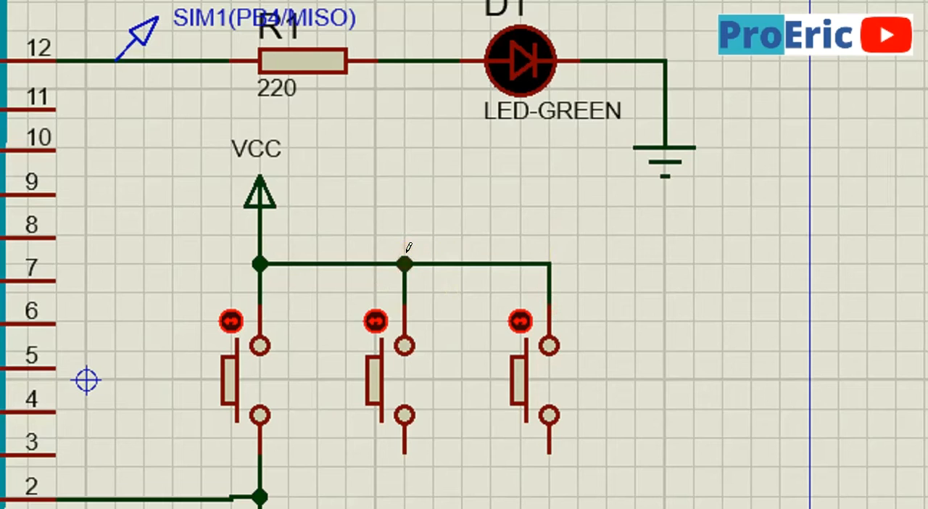
Wire the lower pins of the two added push buttons to the junction between D2 and R2, putting all three buttons in parallel
scroll(405, 256, down, 1)
click(269, 368)
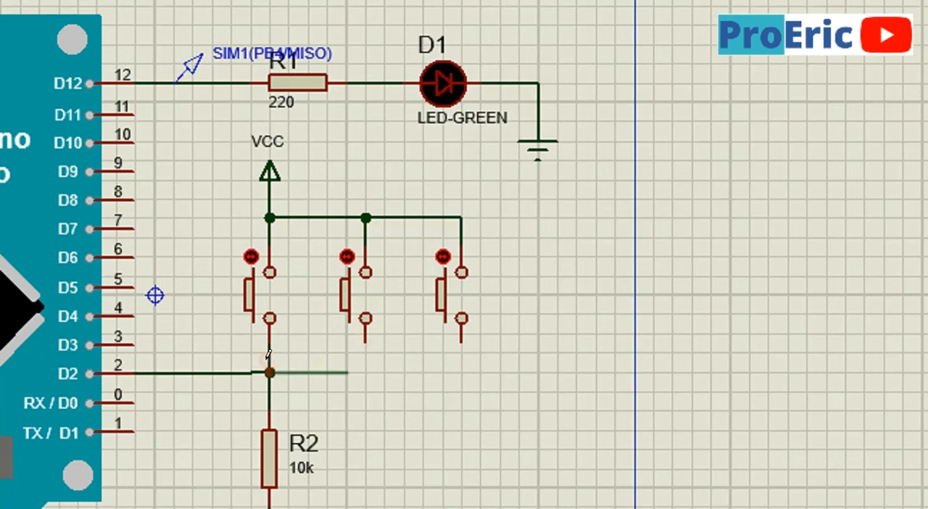
click(363, 323)
click(362, 352)
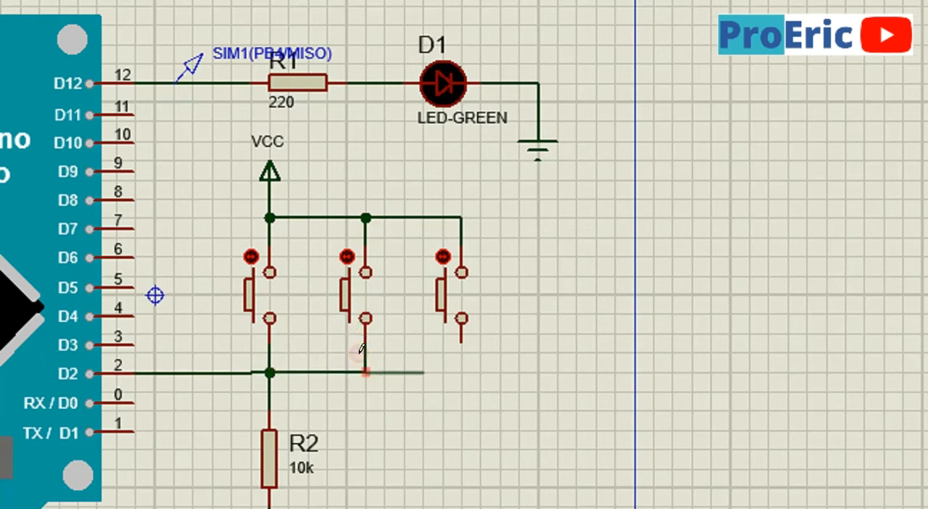
click(462, 321)
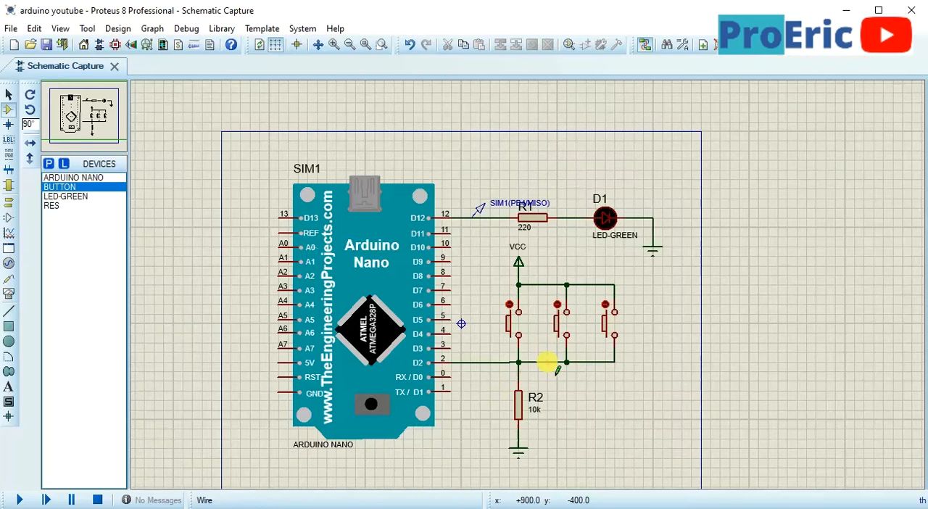
scroll(327, 368, up, 2)
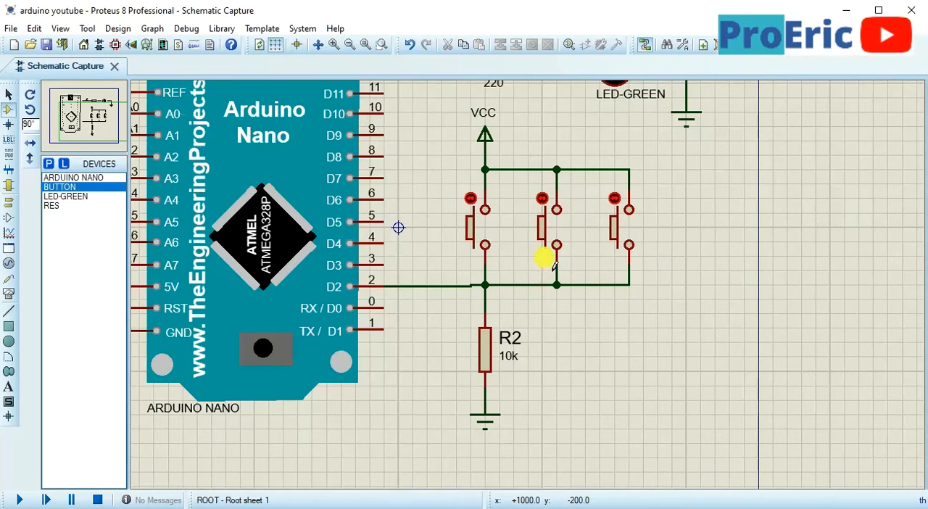
middle_click(553, 267)
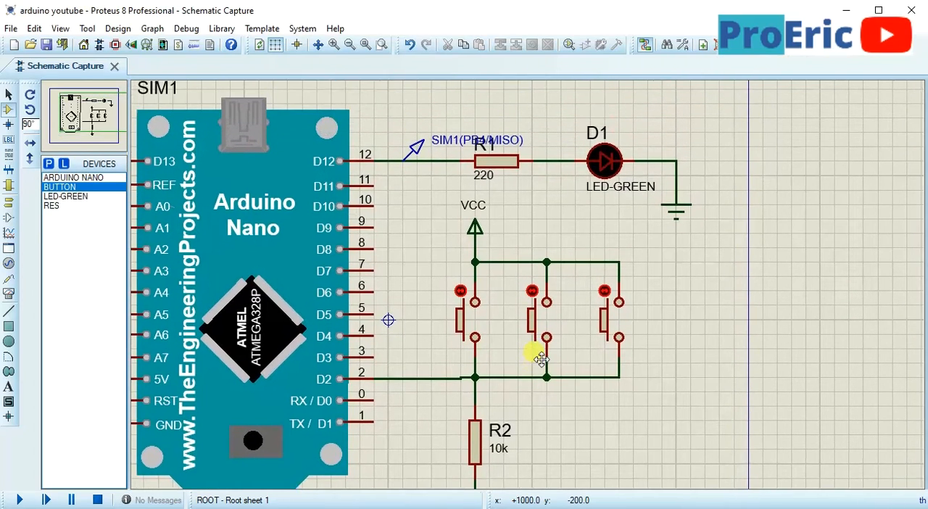
click(540, 367)
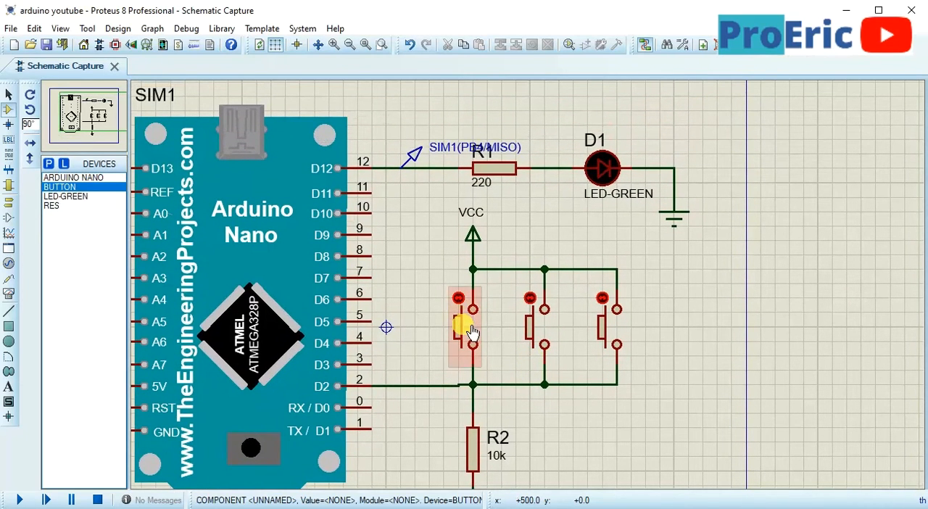
Run the simulation, operate each of the three push buttons while watching LED D1, and stop the simulation
click(19, 500)
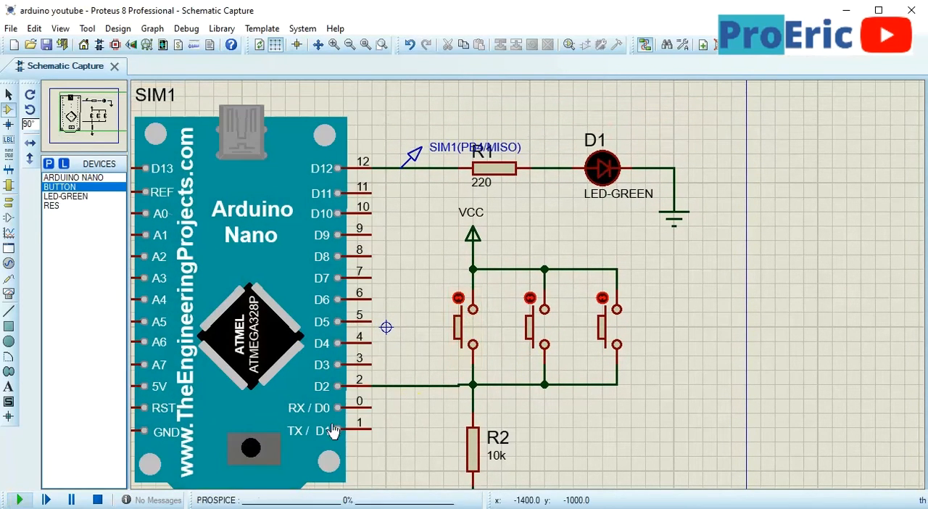
click(482, 337)
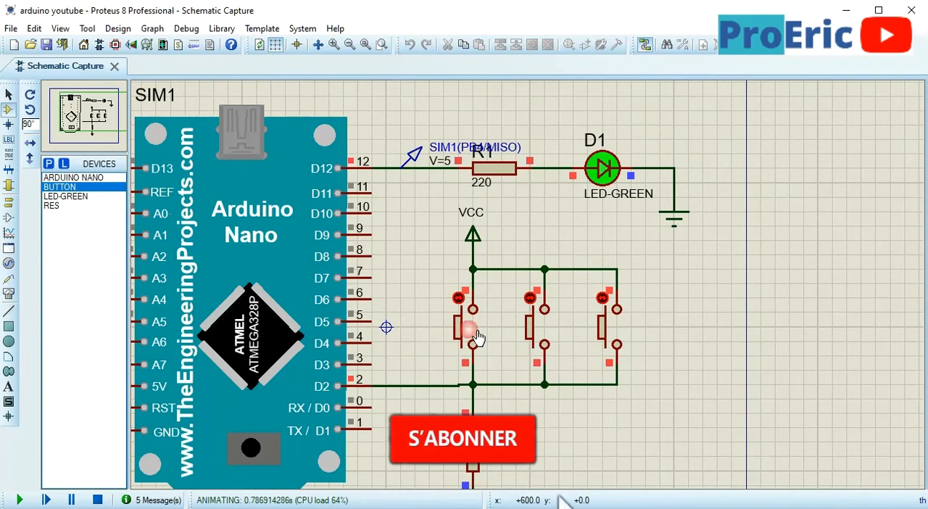
click(543, 324)
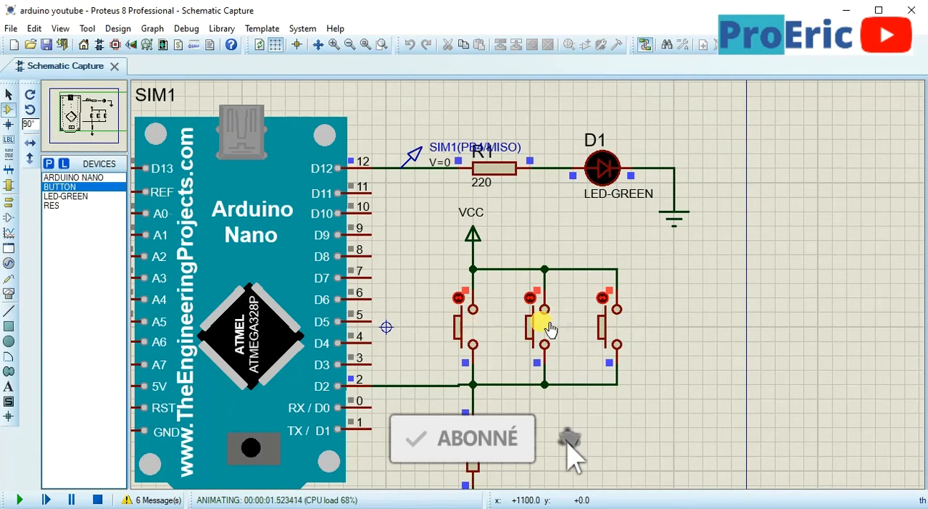
click(548, 326)
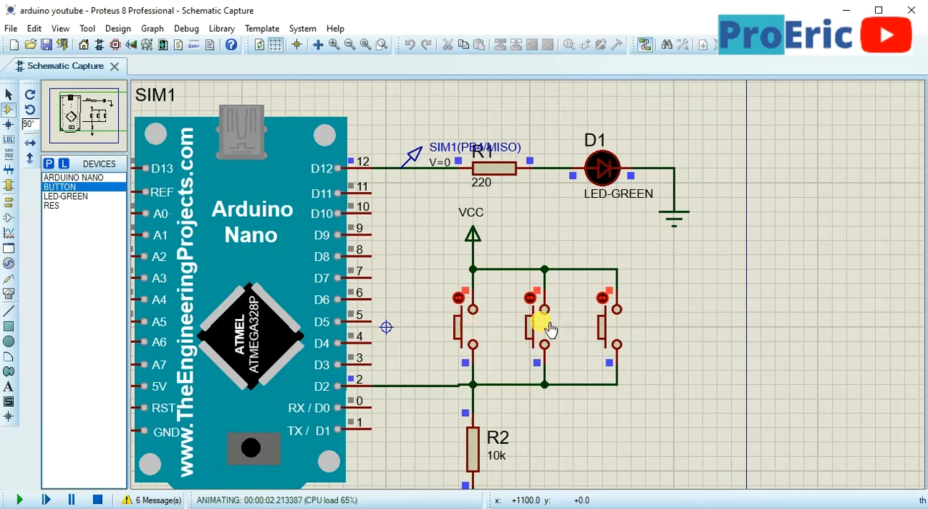
click(616, 327)
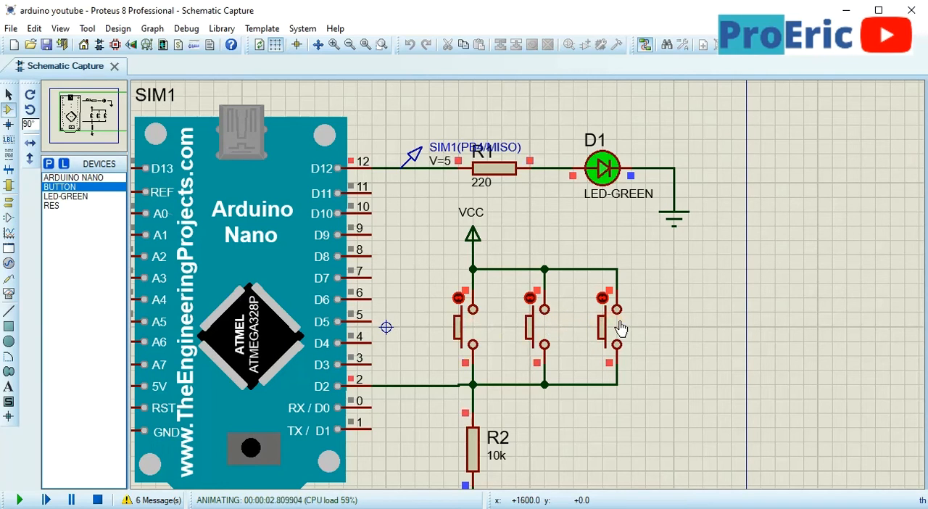
click(536, 327)
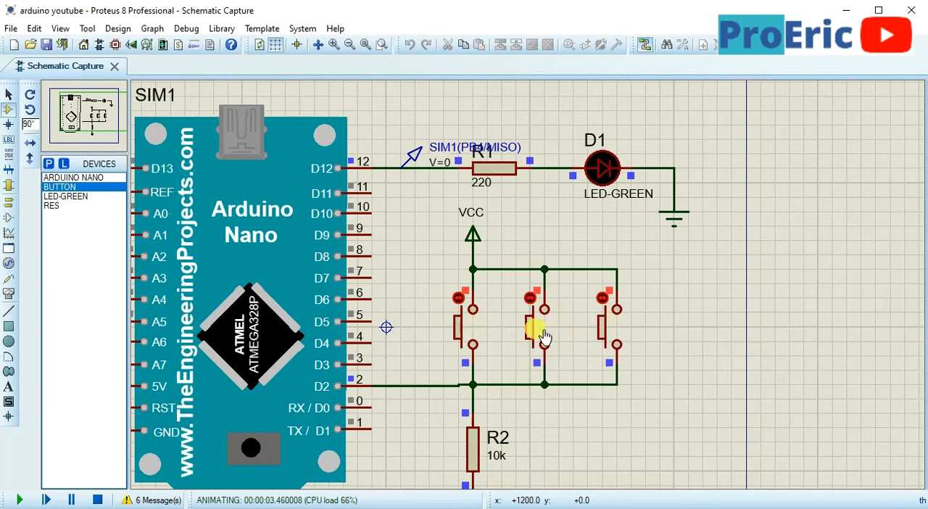
click(466, 327)
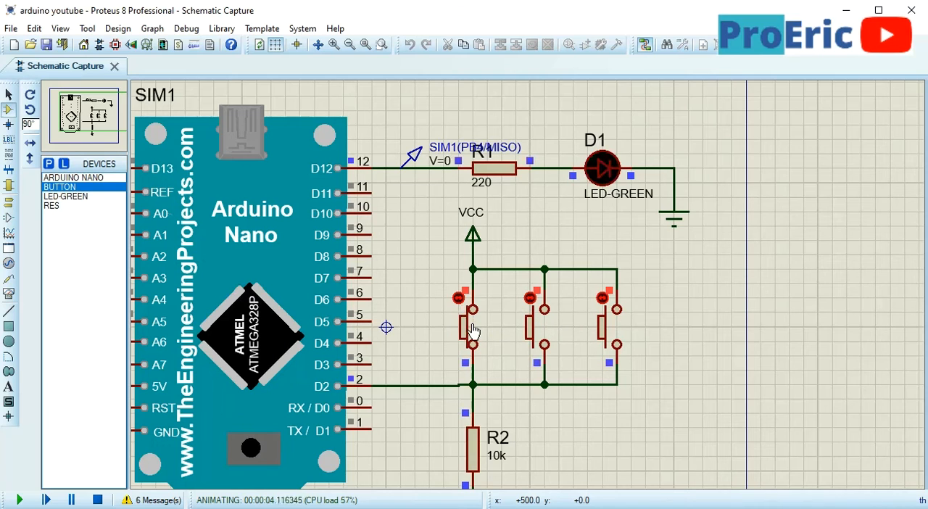
click(473, 330)
click(473, 331)
click(473, 330)
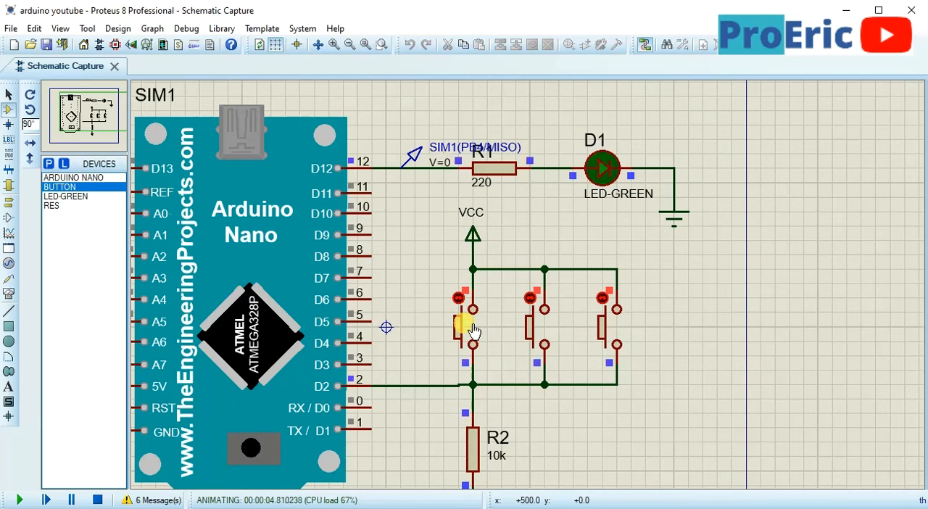
click(472, 331)
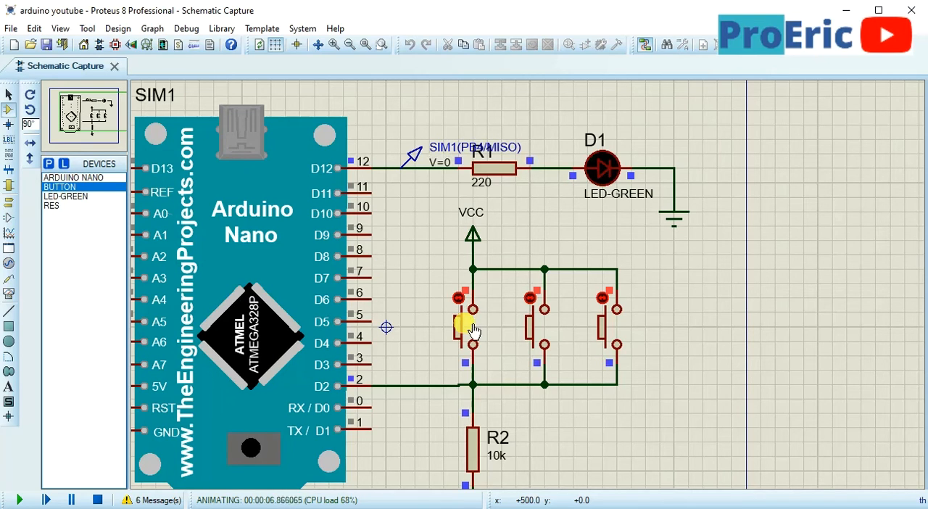
click(97, 499)
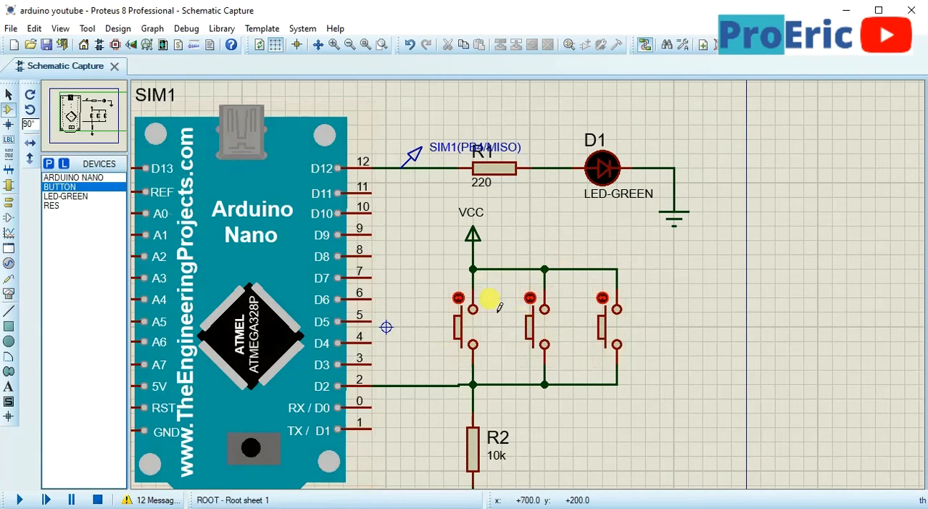
Switch to the Arduino IDE and delete the whole if/else block from loop()
key(alt+Tab)
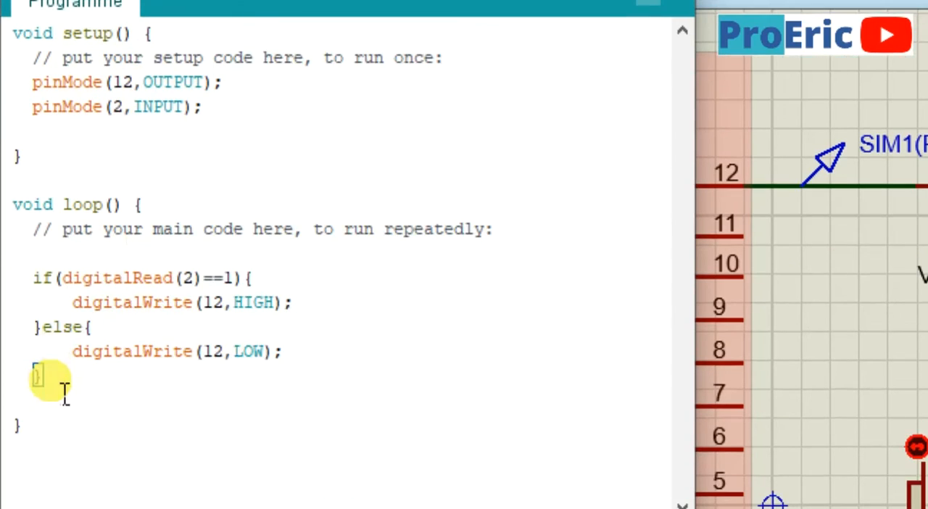
click(62, 499)
key(shift+Up)
drag(63, 365, 58, 341)
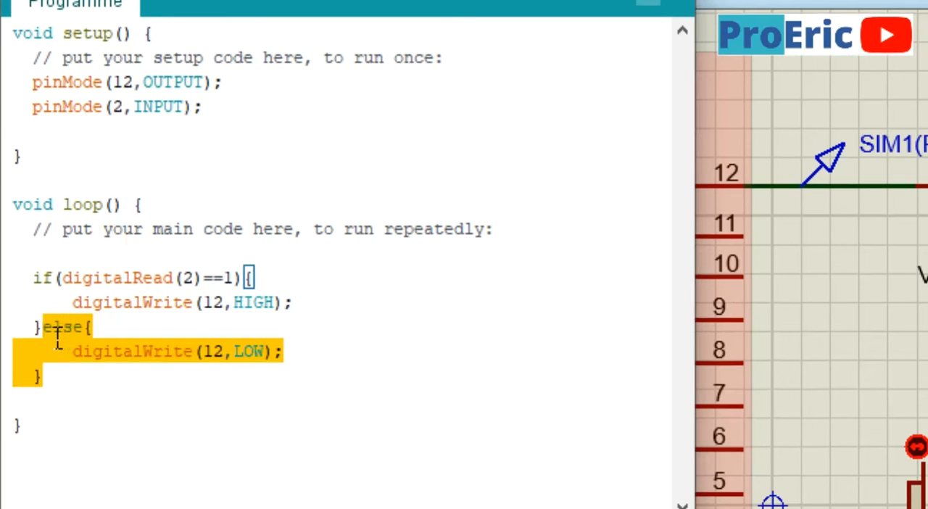
drag(58, 341, 25, 269)
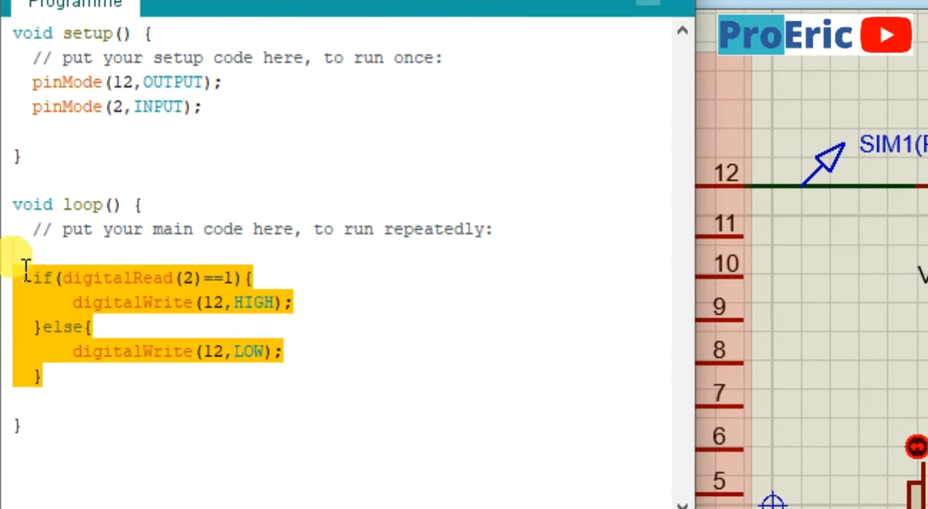
key(BackSpace)
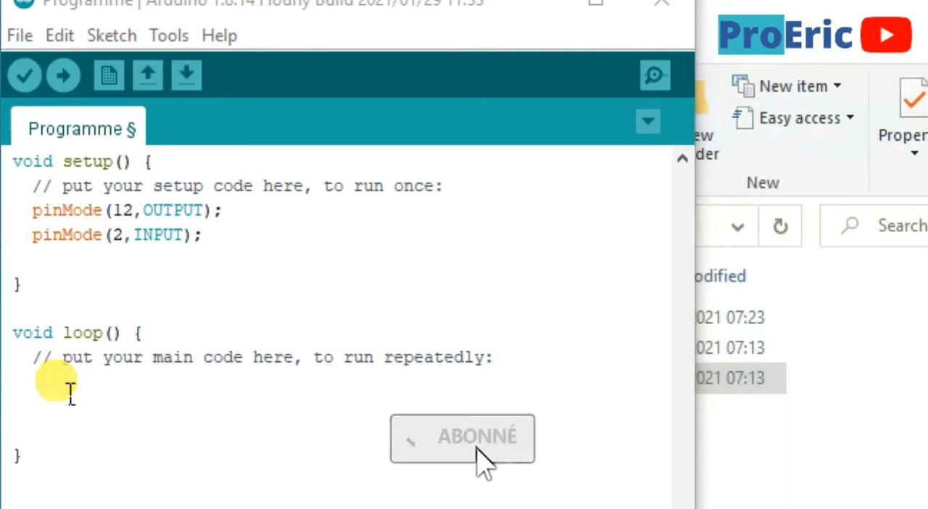
Add the line "#define bp 12" in setup(), with a blank line separating it from the pinMode statements
click(224, 233)
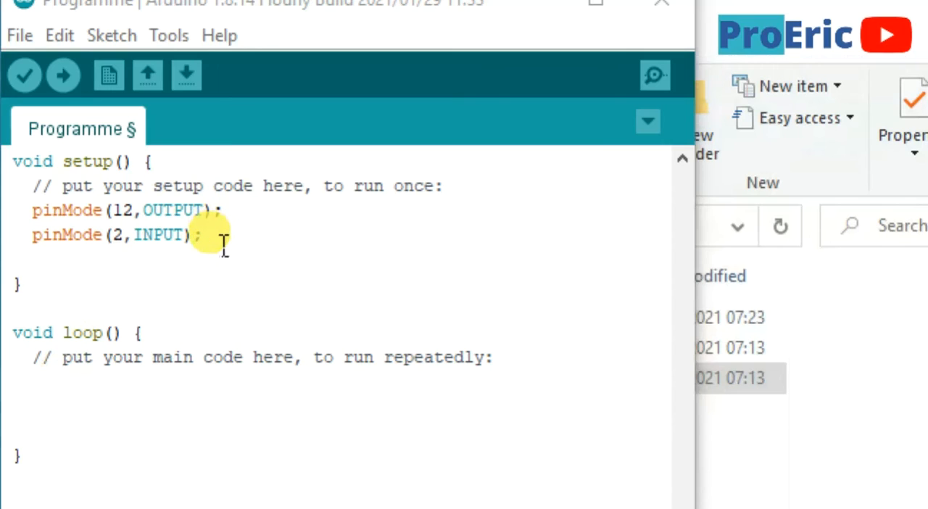
click(224, 239)
key(Return)
key(Return)
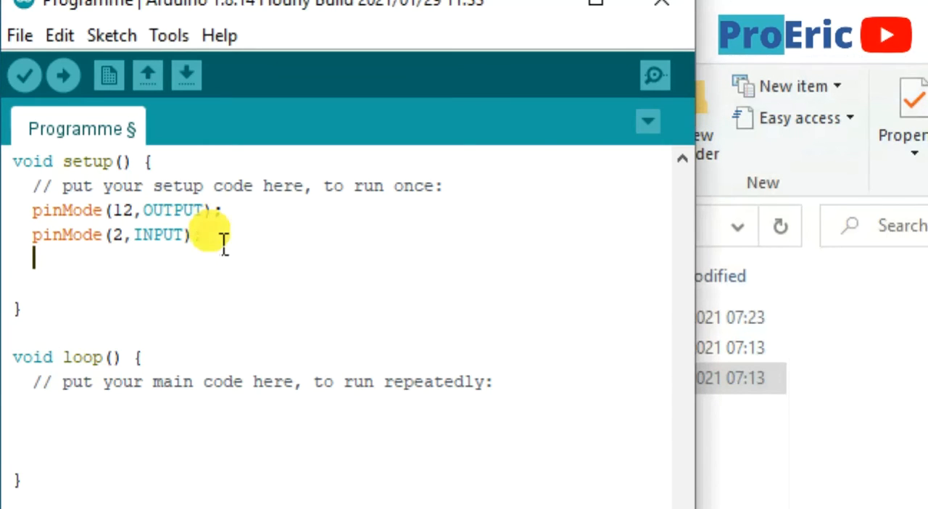
text(#)
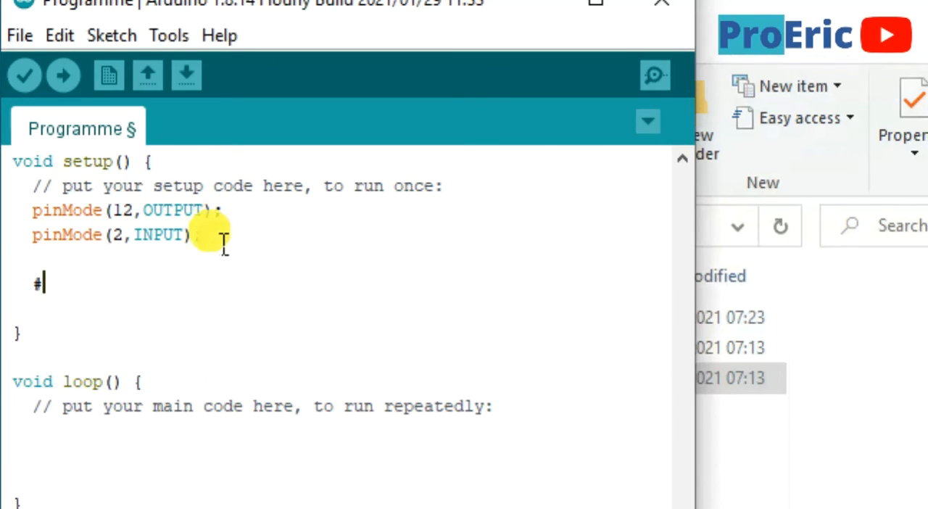
text(define)
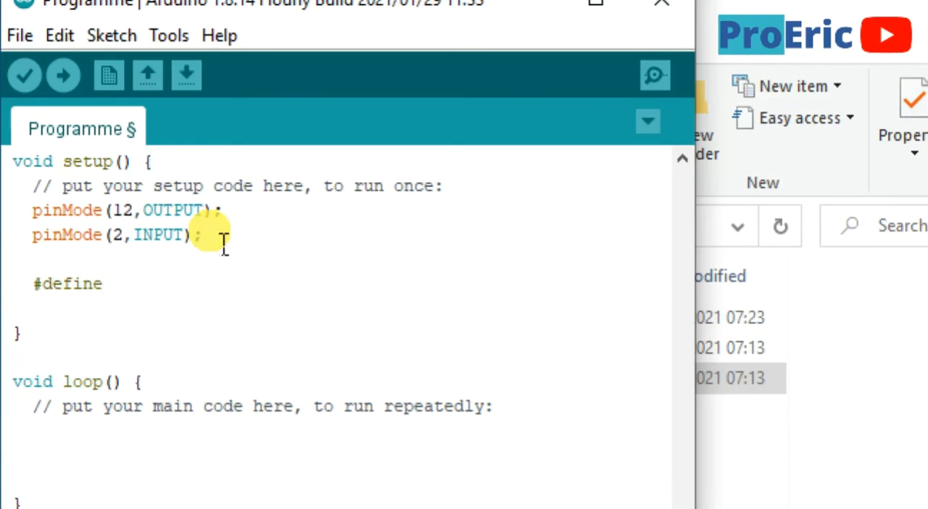
text( bp 12)
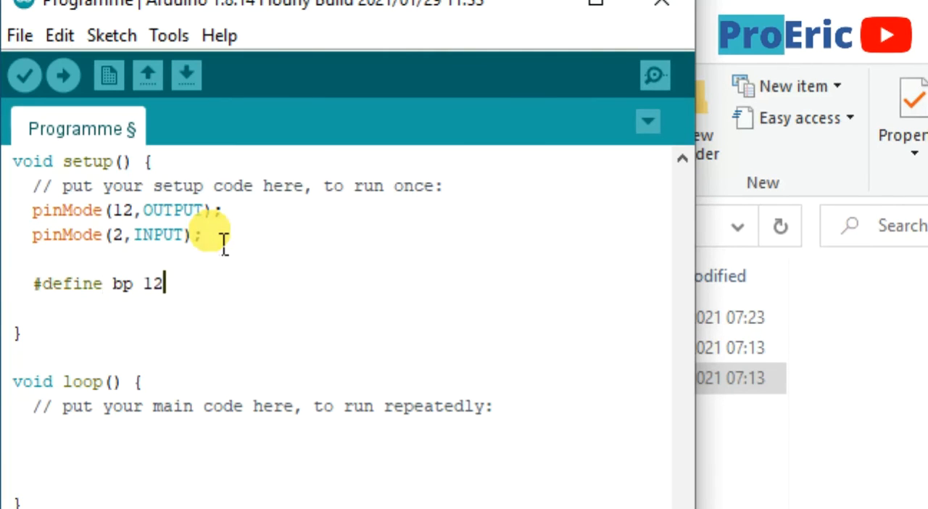
Add "#define led 12" below the bp definition and correct the bp pin number to 2
key(Return)
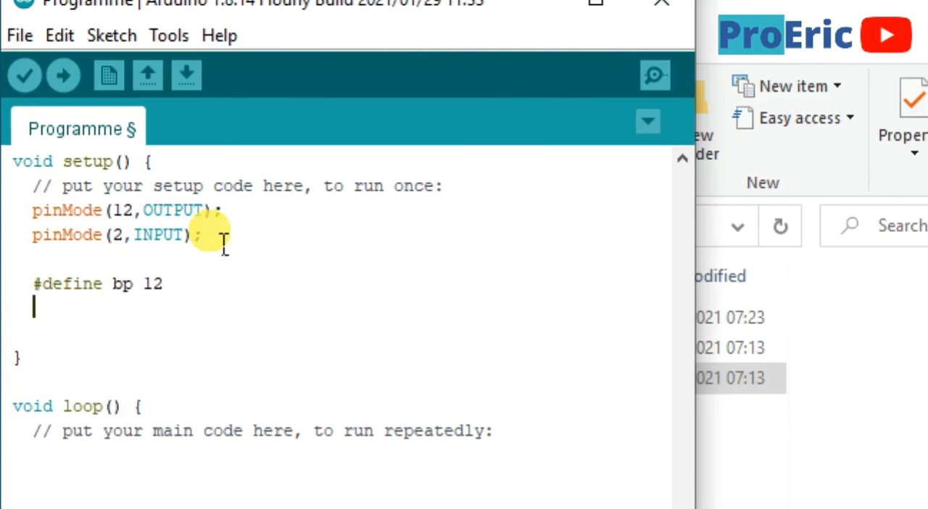
text(#de)
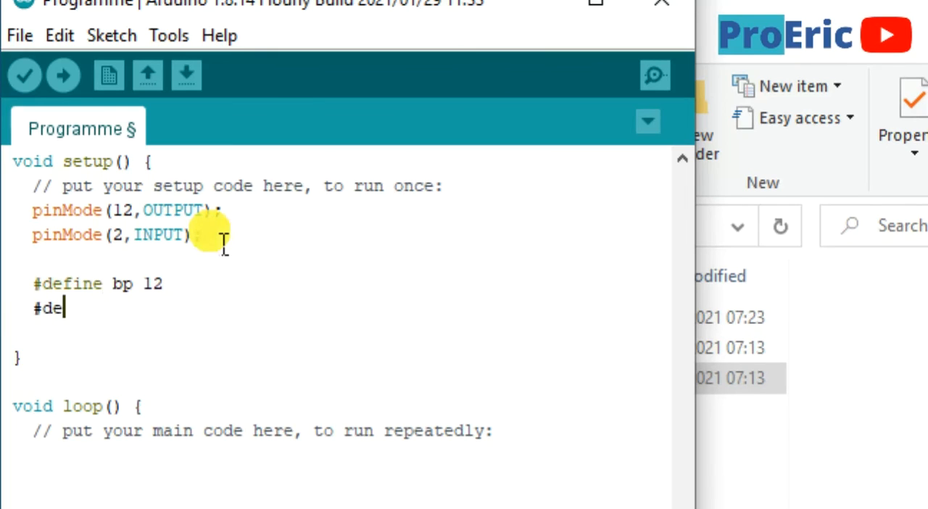
text(fine)
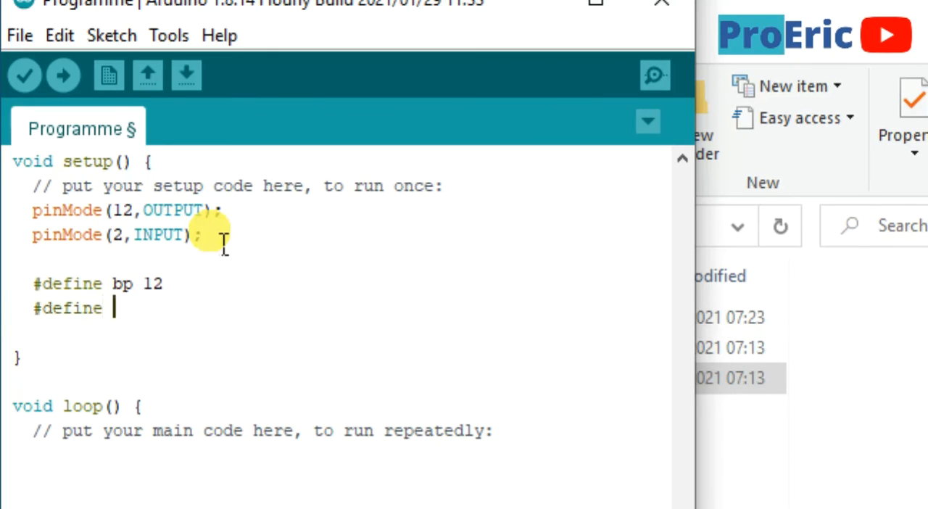
text( led 12)
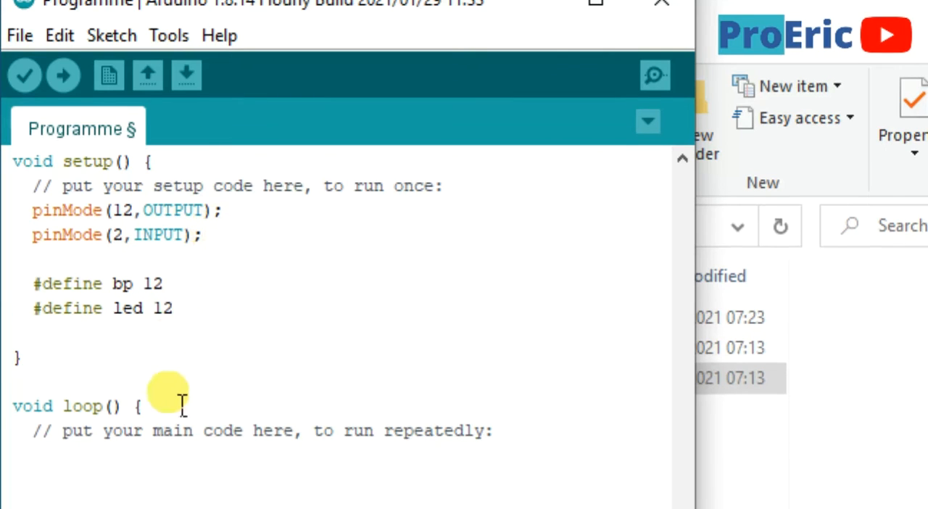
key(BackSpace)
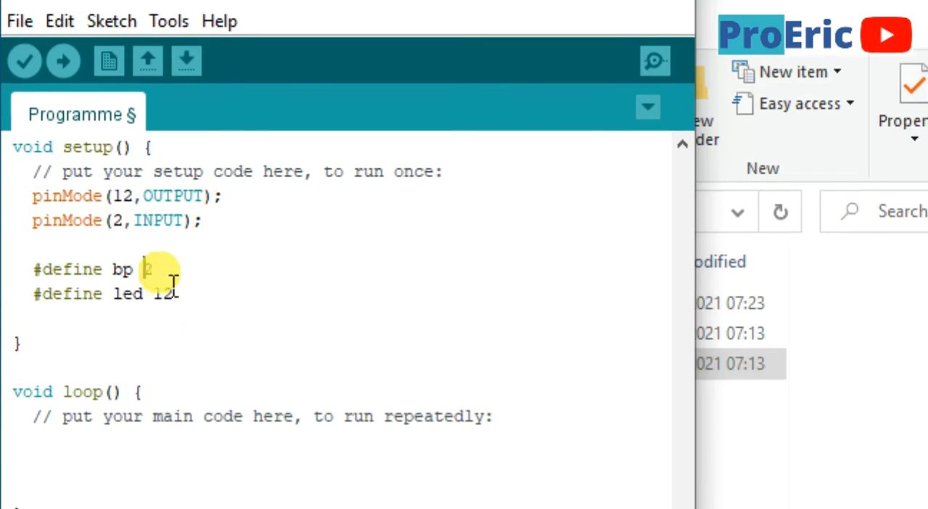
text(2)
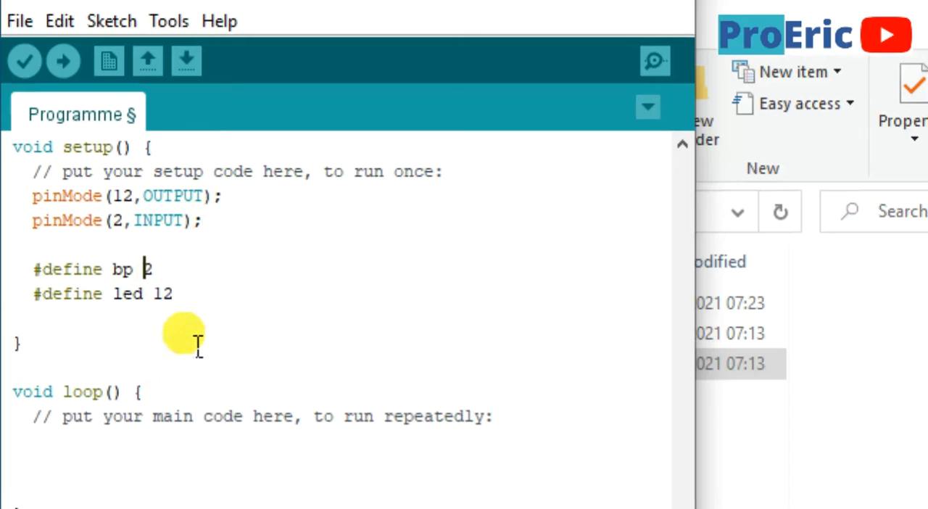
Undo the two #define lines in setup() and clear the restored while and digitalWrite lines from loop()
key(ctrl+z)
key(ctrl+z)
key(ctrl+z)
key(ctrl+z)
key(ctrl+z)
key(ctrl+z)
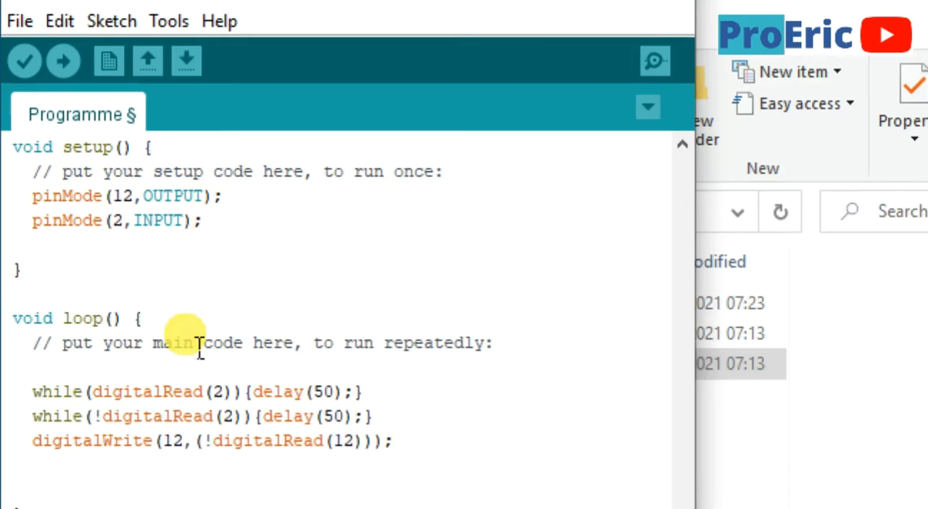
key(ctrl+z)
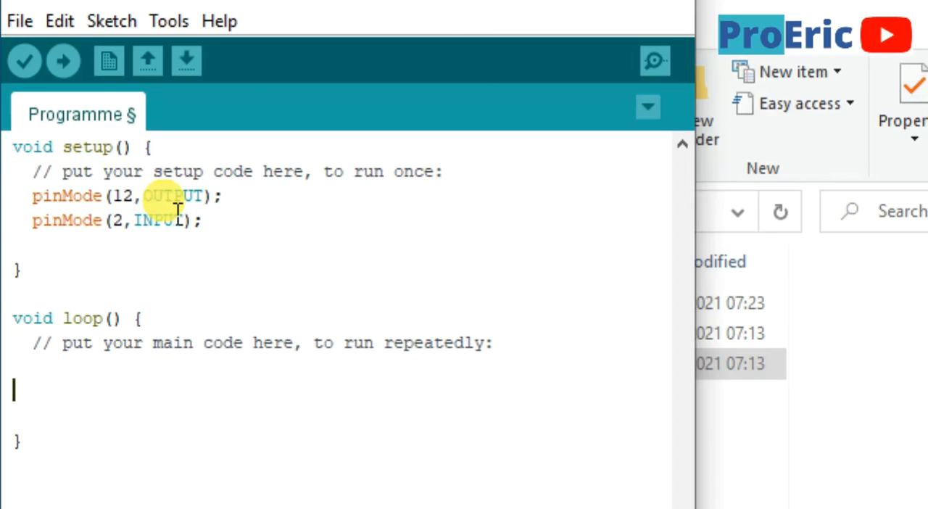
key(Tab)
text(while)
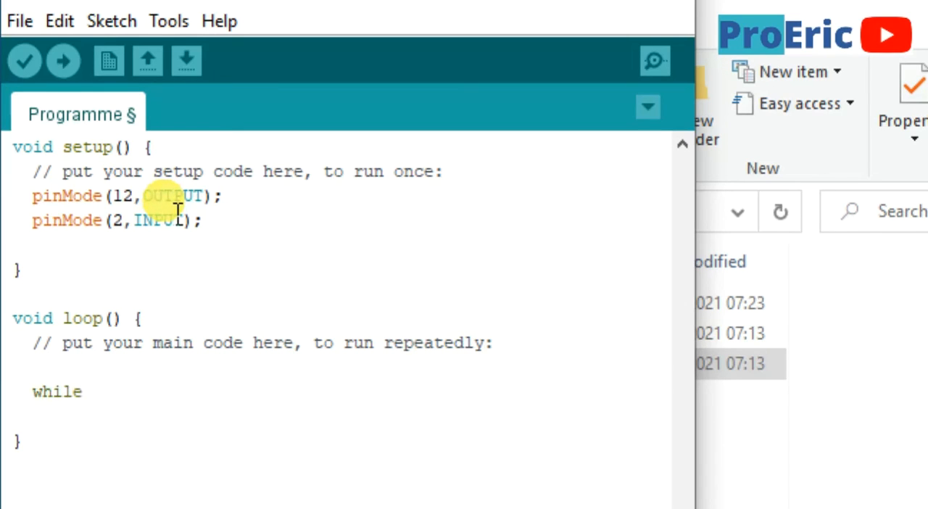
text(())
key(Left)
text(di)
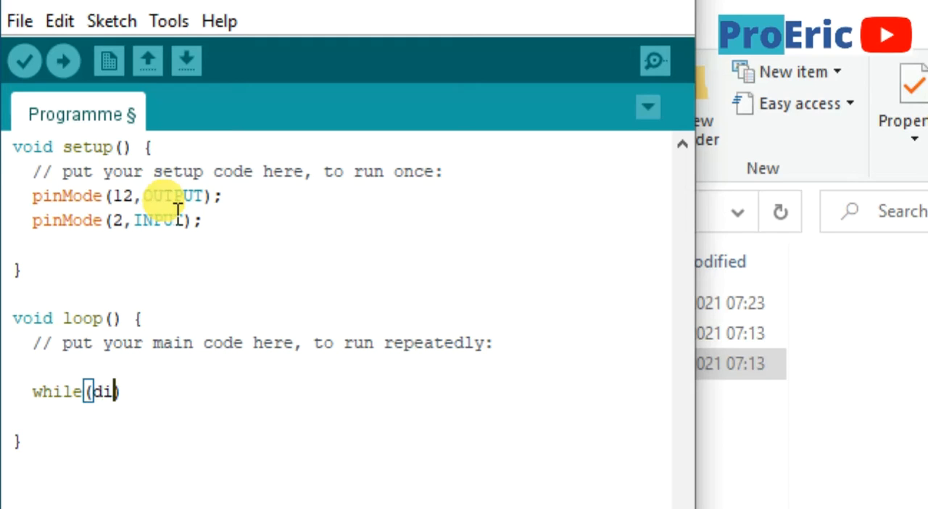
key(Delete)
key(BackSpace)
key(BackSpace)
key(BackSpace)
key(BackSpace)
key(BackSpace)
key(BackSpace)
key(BackSpace)
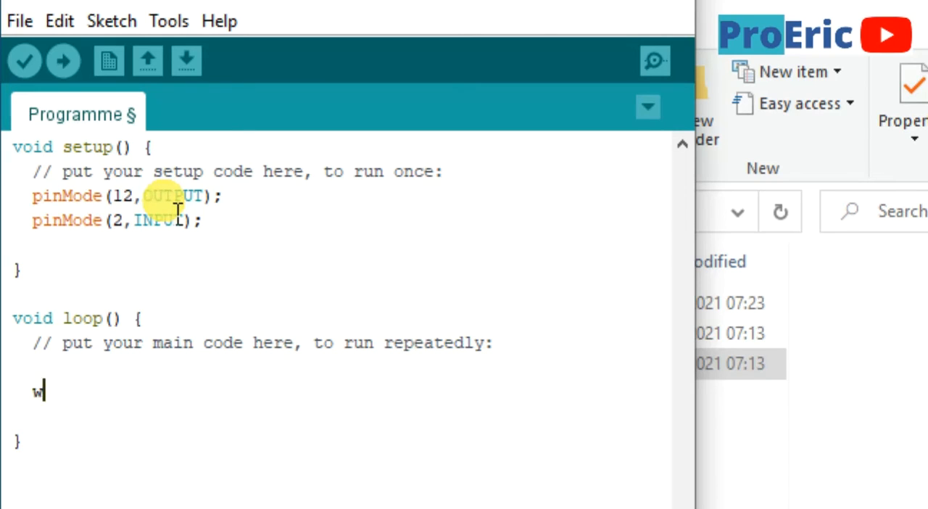
key(BackSpace)
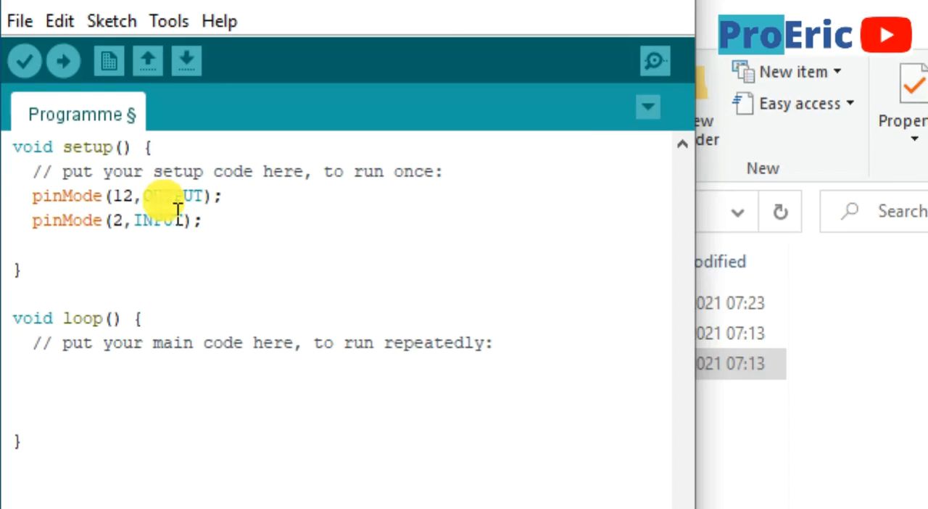
Paste the two digitalRead(2) while loops with delay(50) and the digitalWrite(12,(!digitalRead(12))) line into loop(), aligning the first line's indentation
text(while(digitalRead(2)){delay(50);}   while(!digitalRead(2)){delay(50);}   digitalWrite(12,(!digitalRead(12)));)
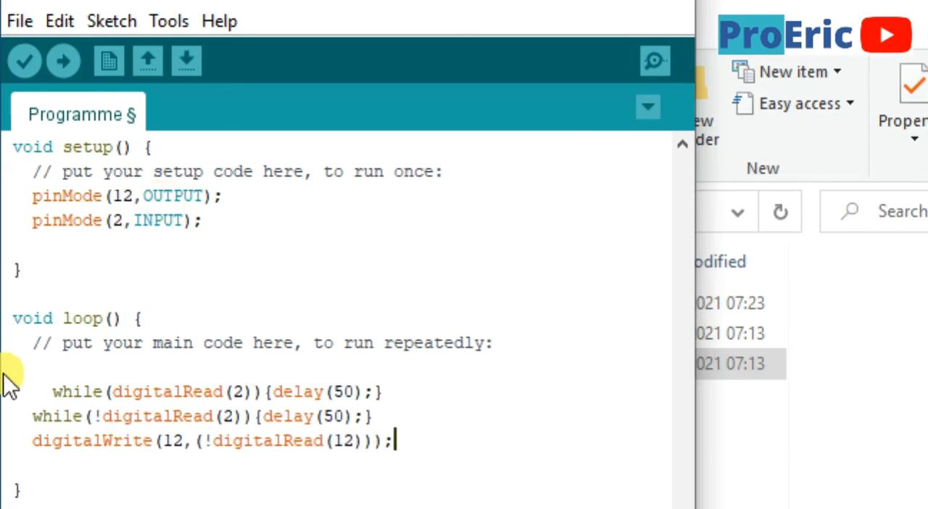
click(48, 392)
key(BackSpace)
key(BackSpace)
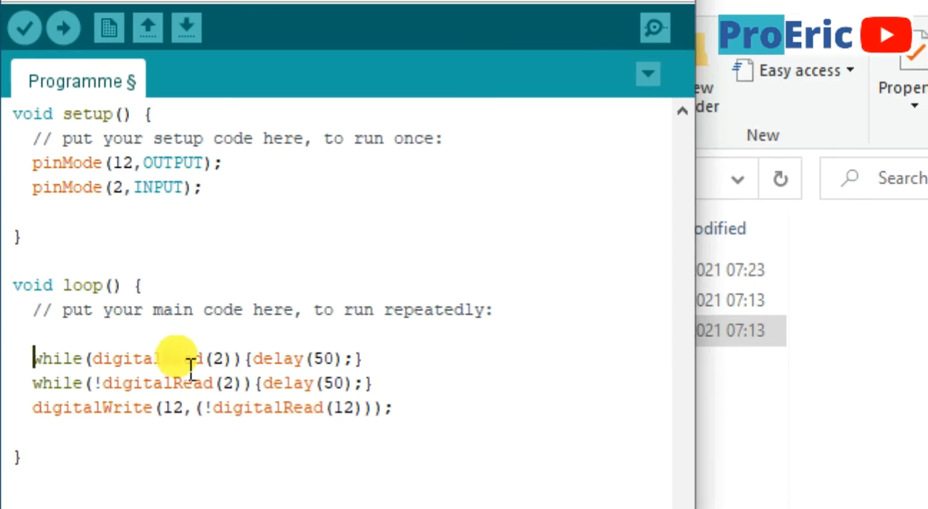
Change the first while condition in loop() to digitalRead(2)==1
click(239, 359)
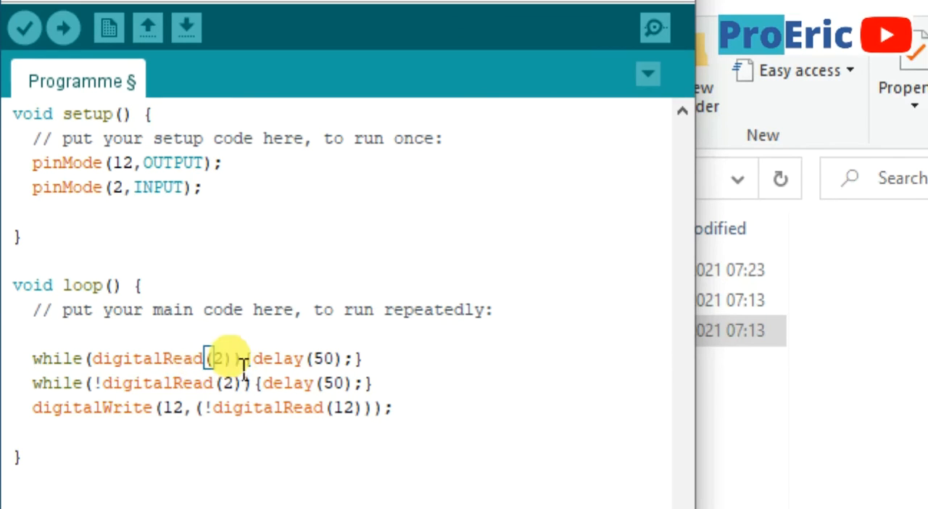
text(==)
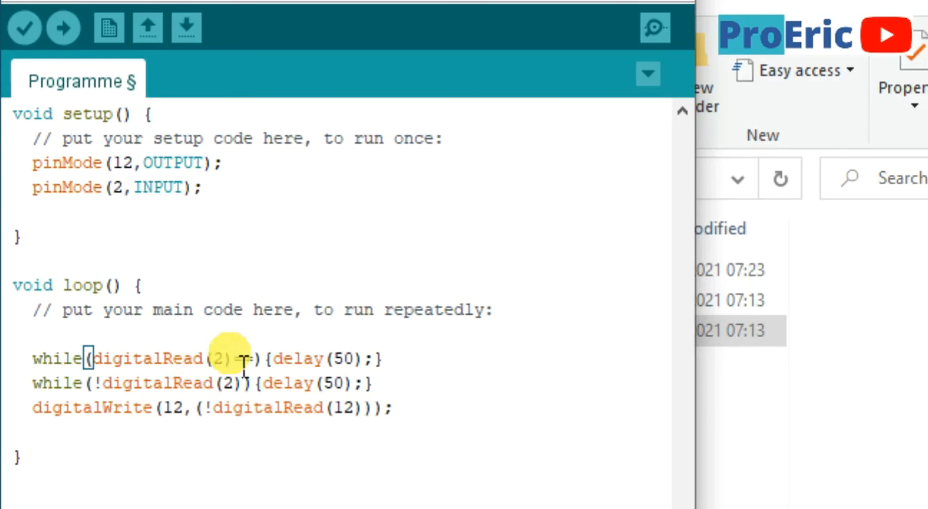
text(1)
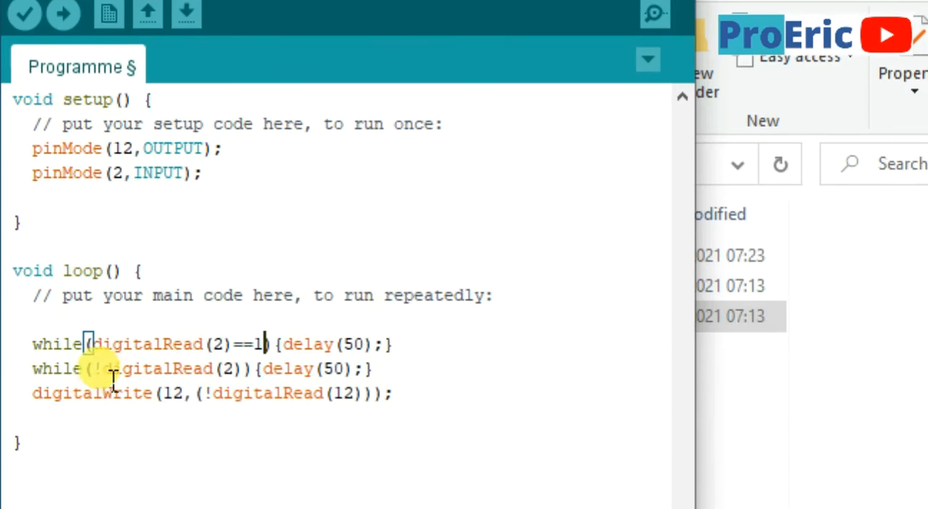
Change the second while condition in loop() to digitalRead(2)==0
click(97, 368)
click(103, 367)
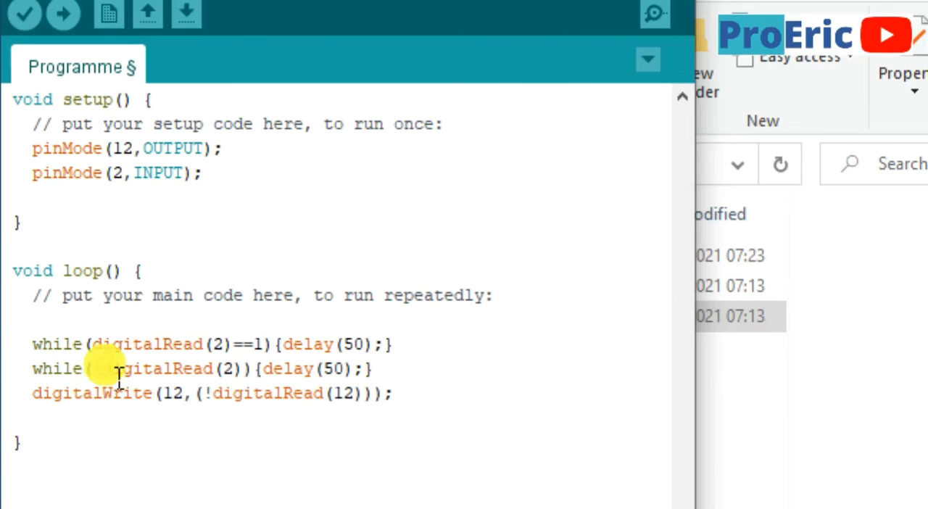
key(Delete)
click(240, 294)
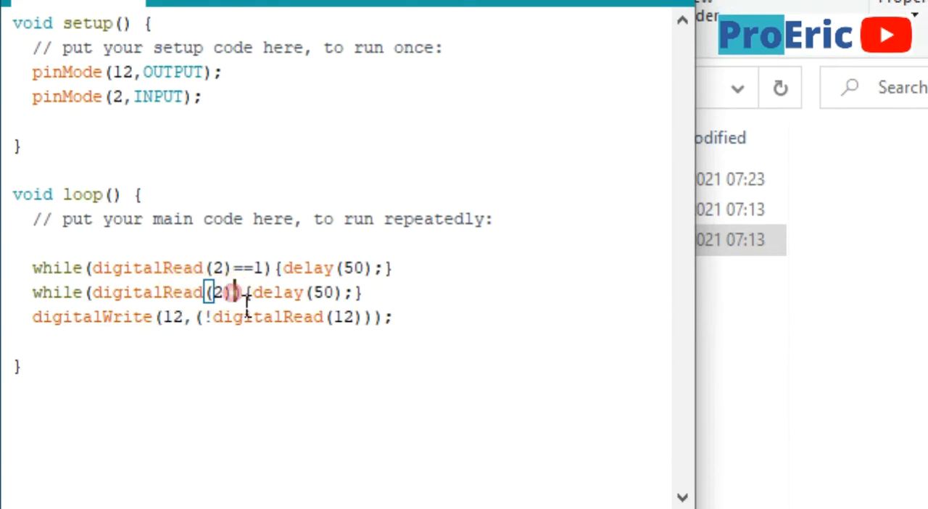
text(==)
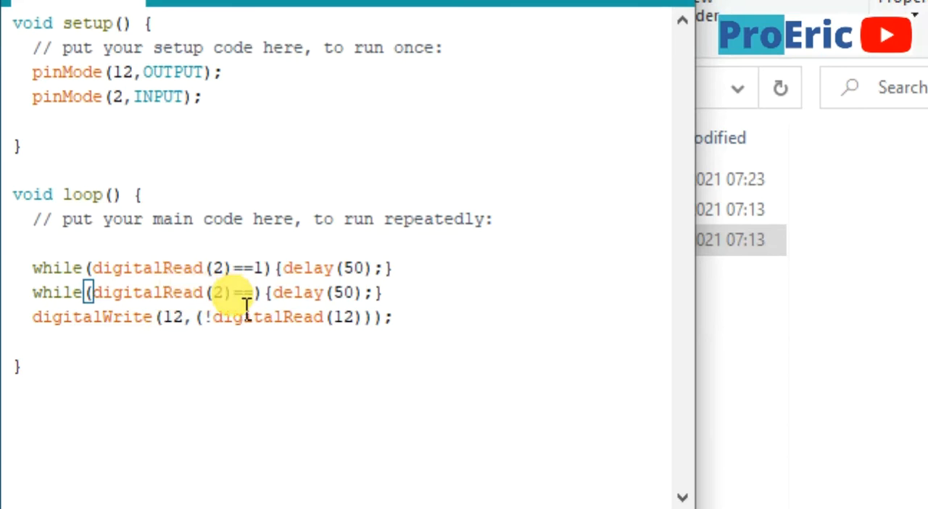
text(0)
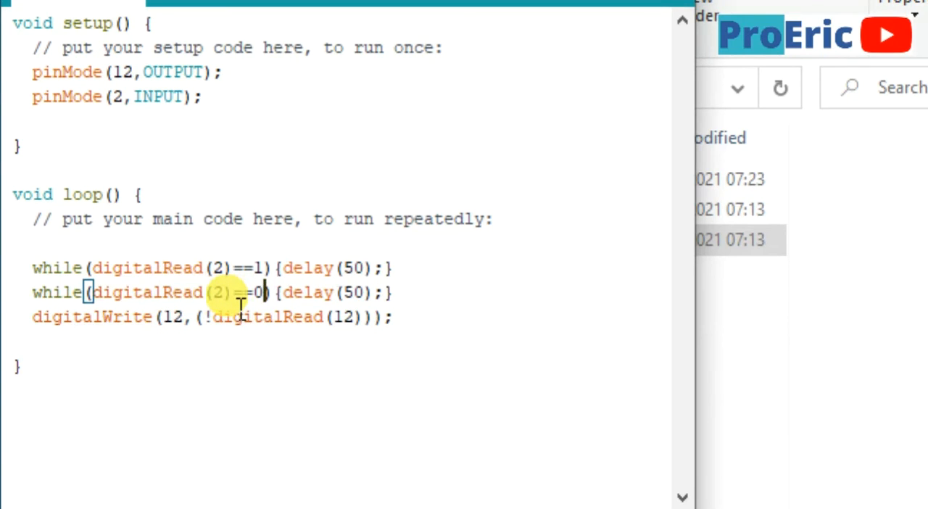
Restore the two while conditions in loop() to digitalRead(2) and !digitalRead(2), without the == comparisons
key(BackSpace)
key(BackSpace)
key(BackSpace)
key(Left)
key(Left)
key(Left)
key(Left)
key(Left)
key(Left)
key(Left)
key(Left)
key(Left)
key(Left)
key(Left)
key(Left)
key(Left)
key(Left)
text(!)
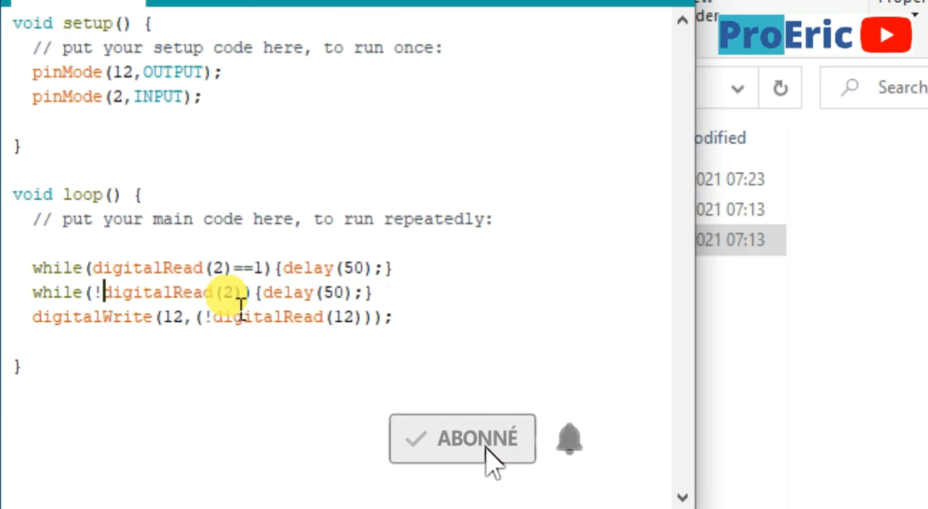
key(BackSpace)
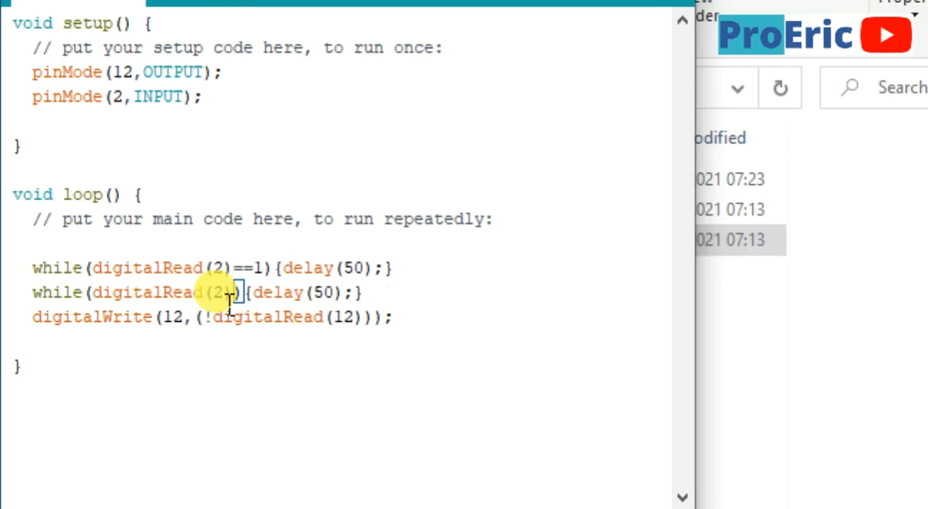
key(ctrl+z)
key(ctrl+y)
key(ctrl+y)
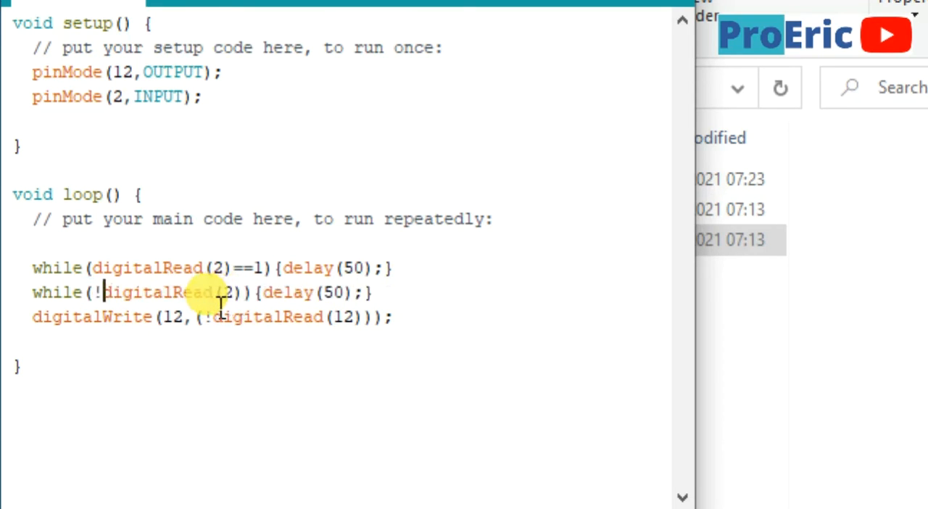
key(ctrl+y)
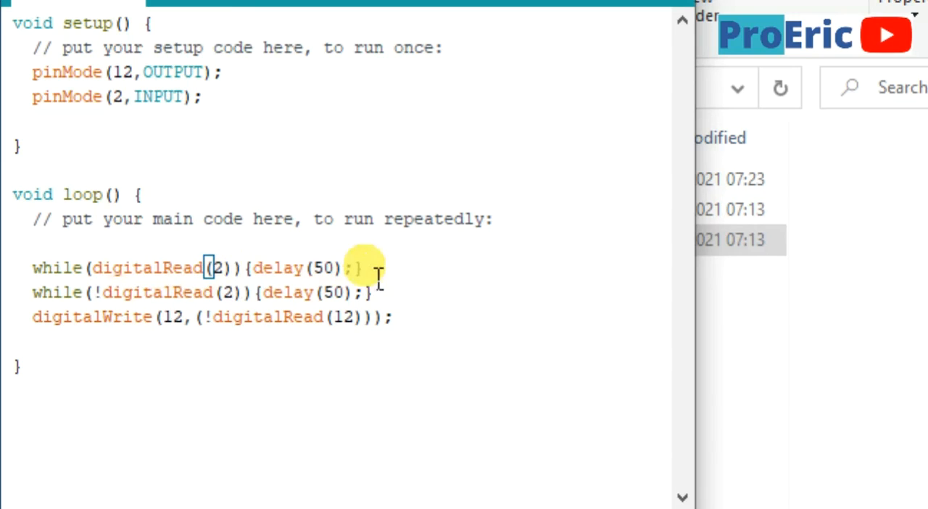
Add the comment "//etat haut" at the end of the first while line
click(403, 273)
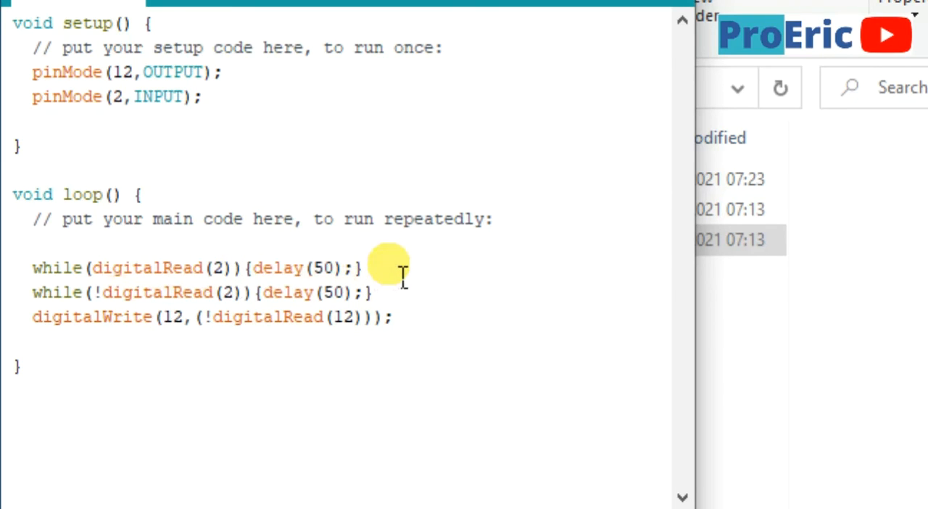
text(//)
text( cat )
text(haut)
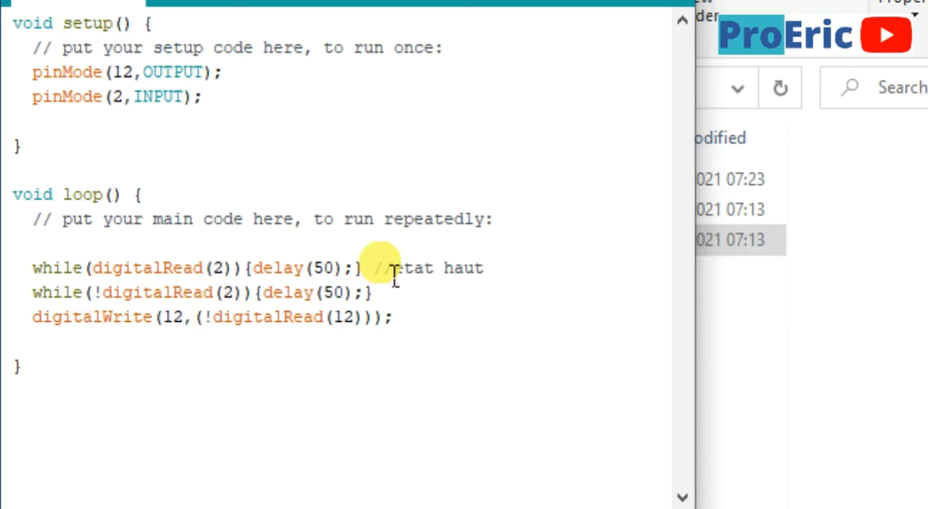
Add the comment "//Attendre que l'on relache le bouton" at the end of the second while line
click(378, 292)
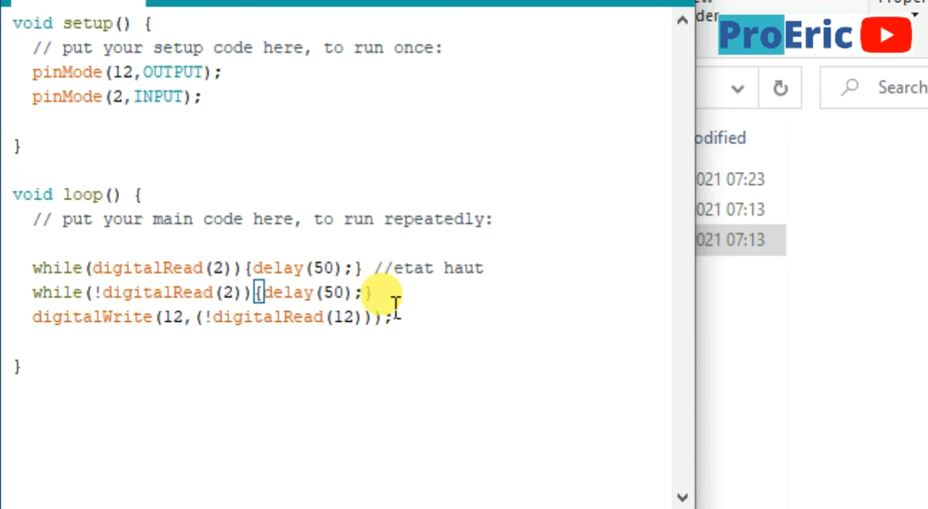
text(//Atte)
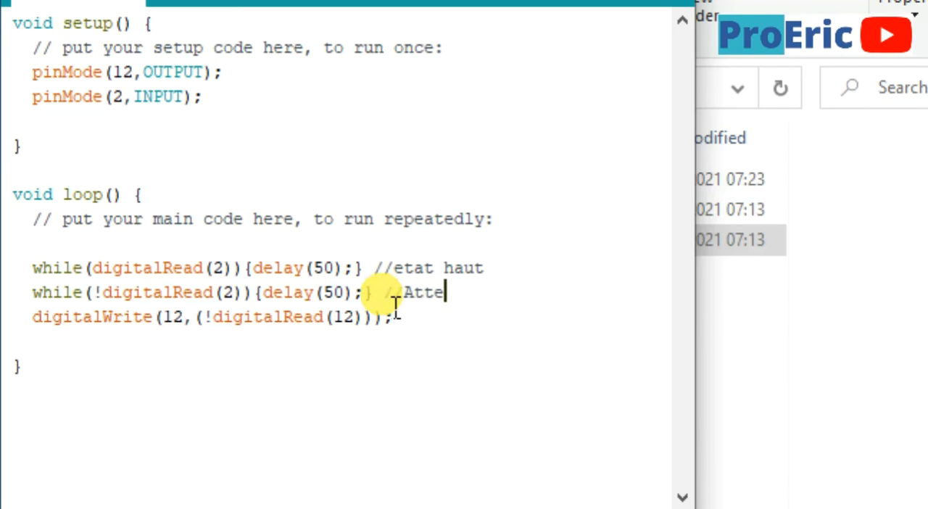
text(ndre q)
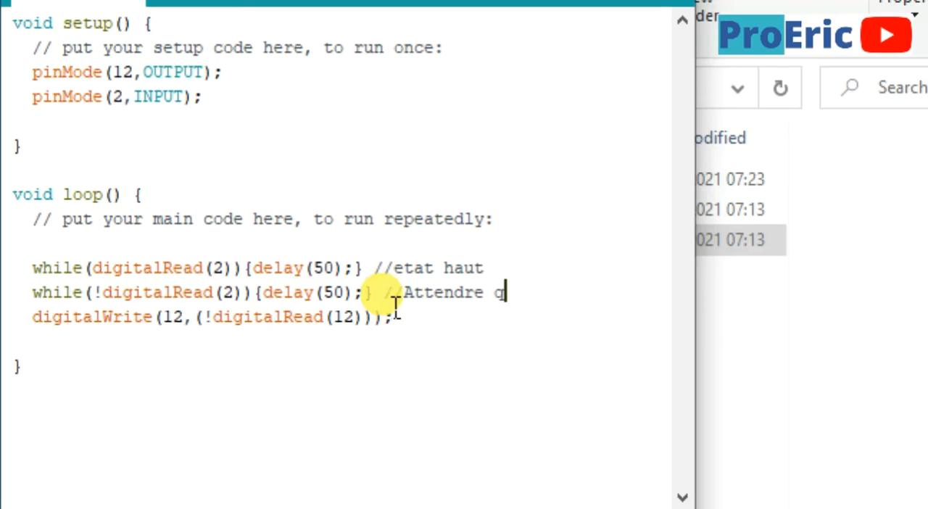
text(ue l'o)
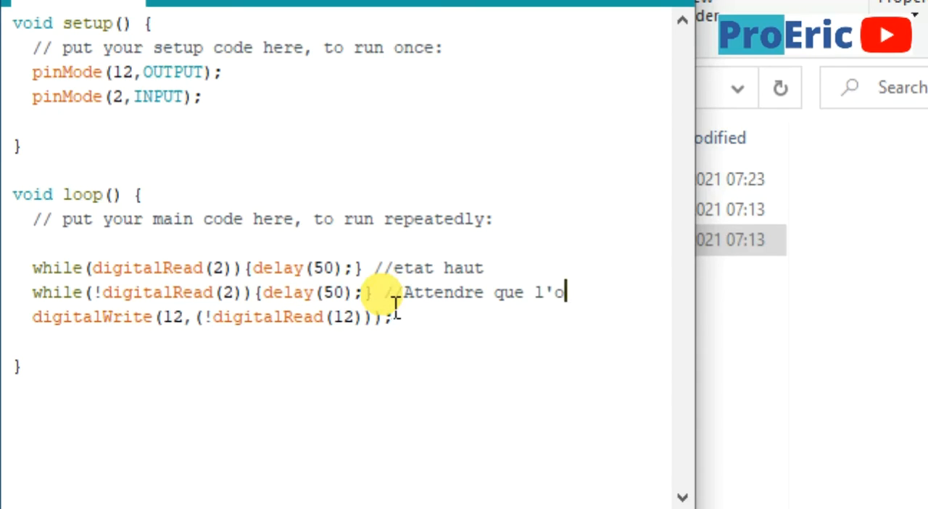
text(n relac)
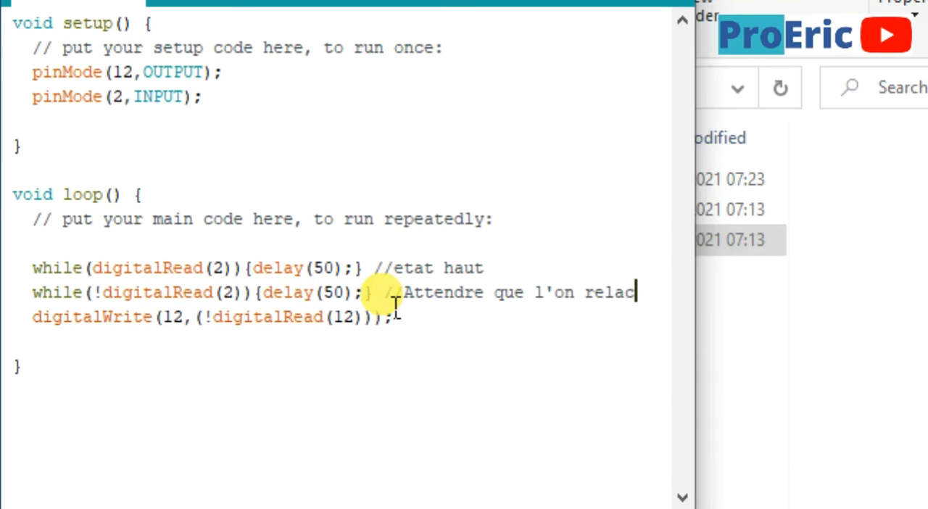
text(he le bout)
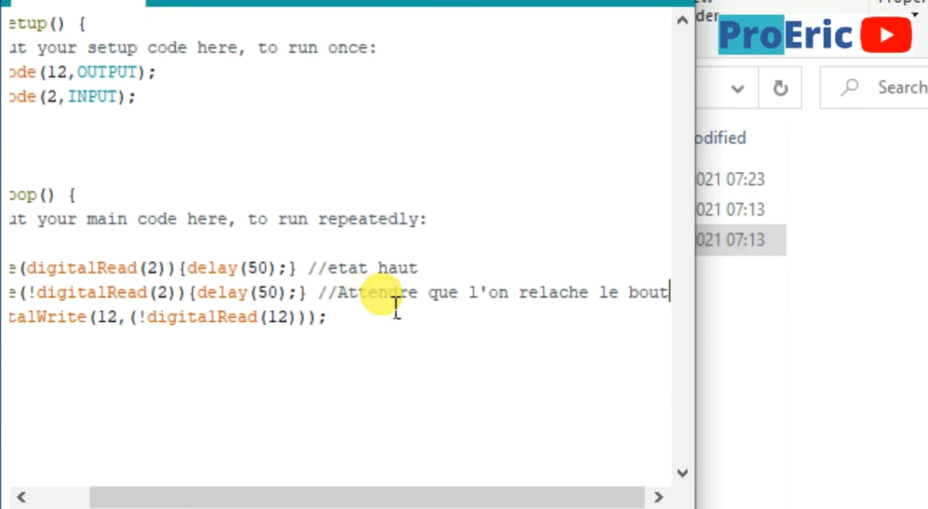
text(on)
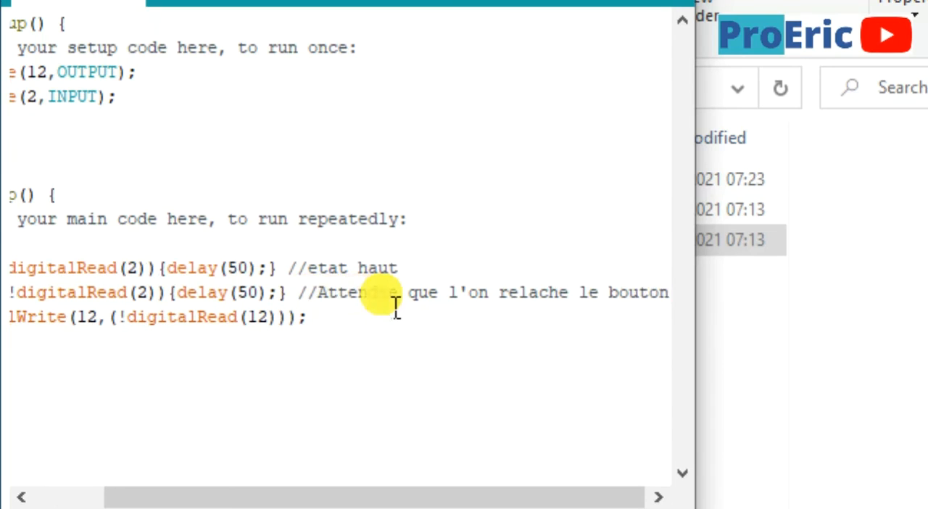
Replace the text of the first while line's comment with "attendre que l'on press sur le BP"
drag(419, 267, 310, 270)
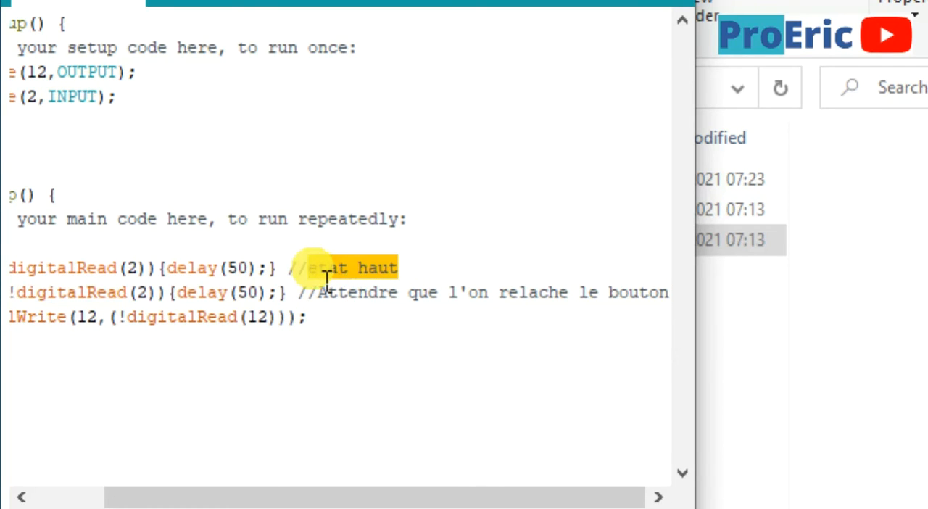
text(a)
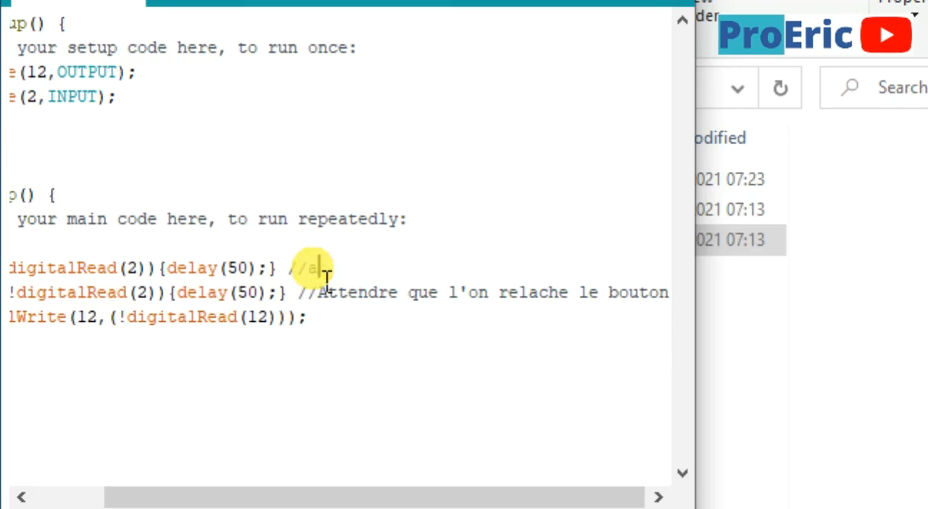
text(ttend)
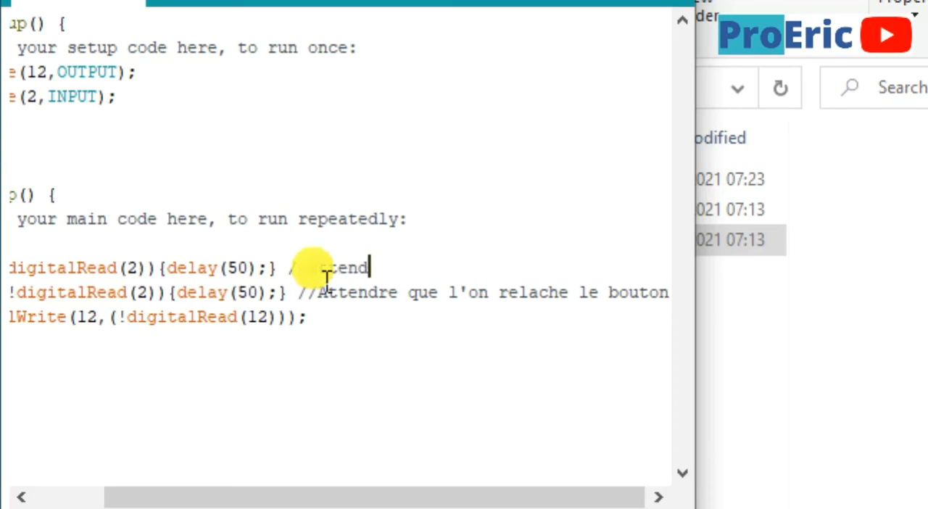
text(re que l)
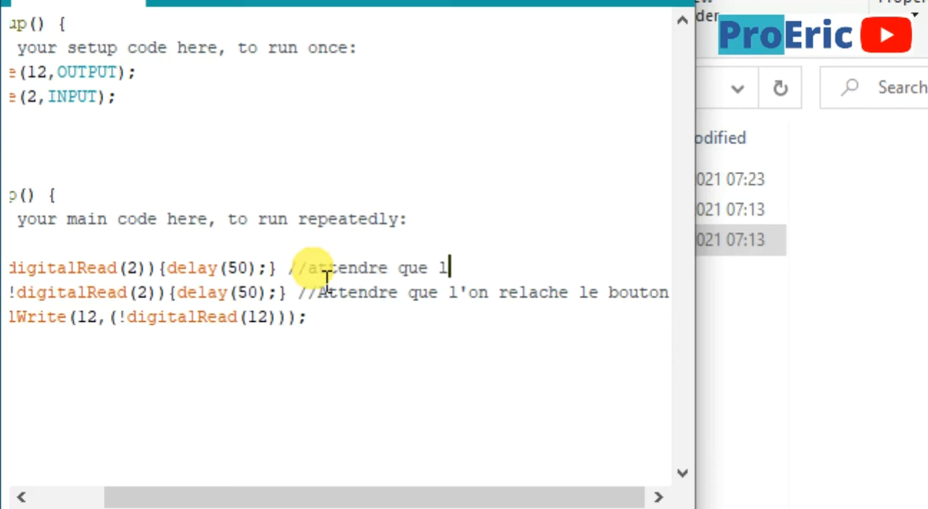
text('on p)
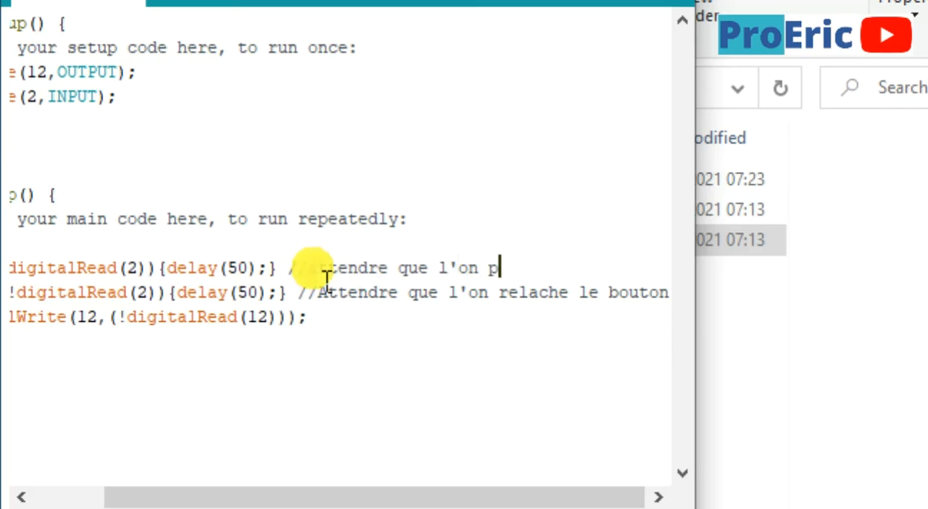
text(resse)
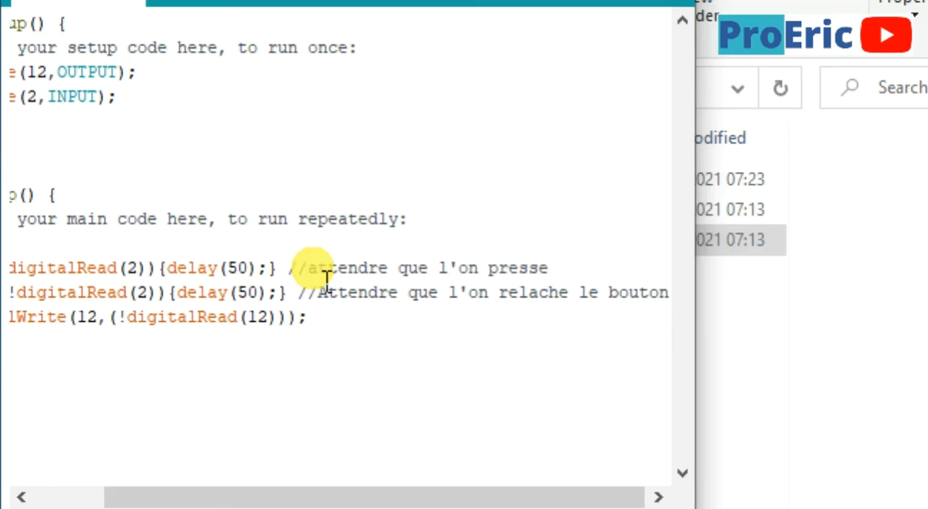
key(BackSpace)
key(BackSpace)
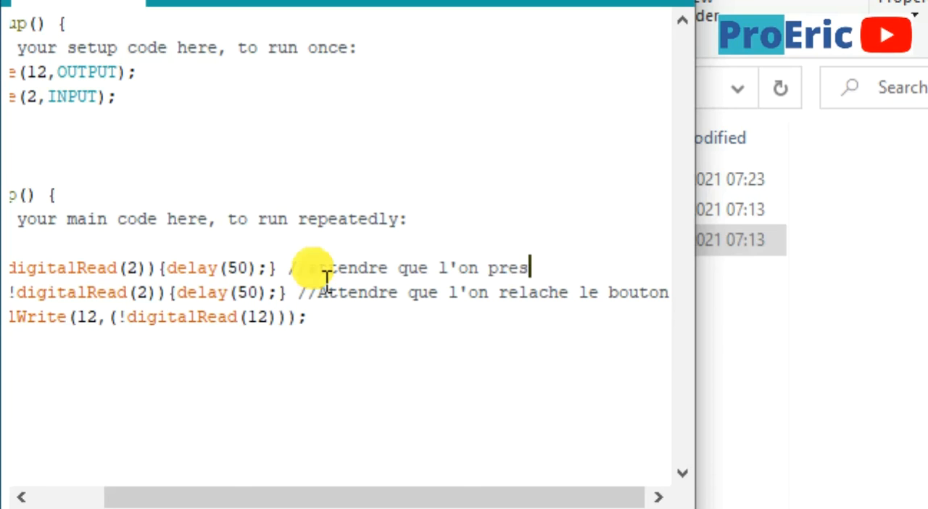
text(s sur l)
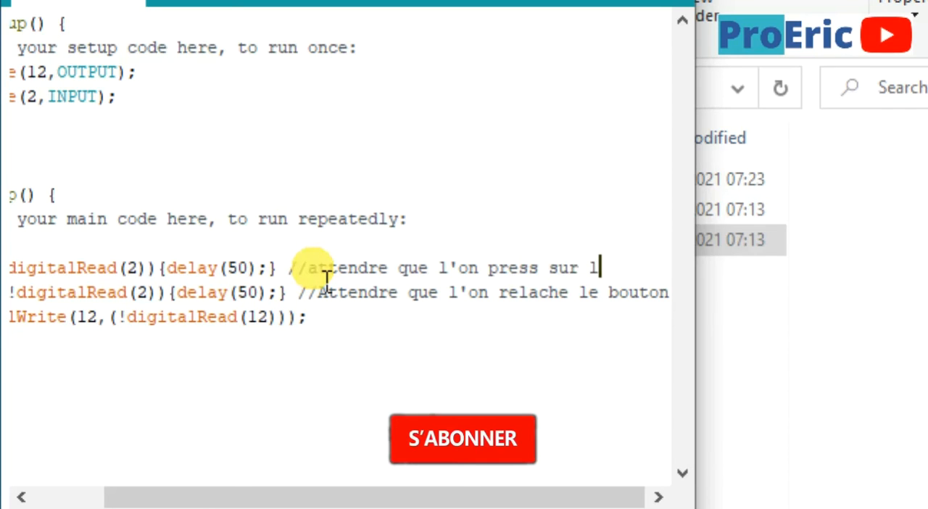
text(e BP)
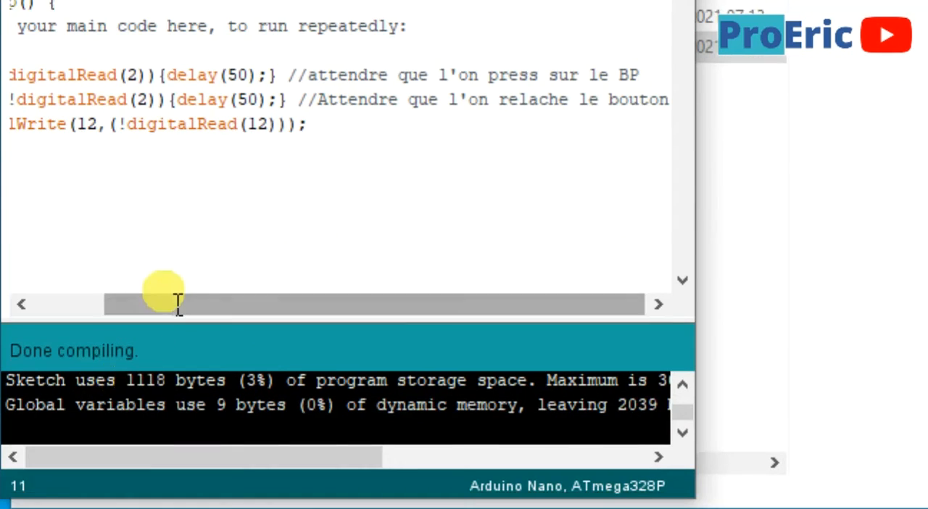
Verify the Programme sketch and export its compiled binary
drag(177, 304, 27, 254)
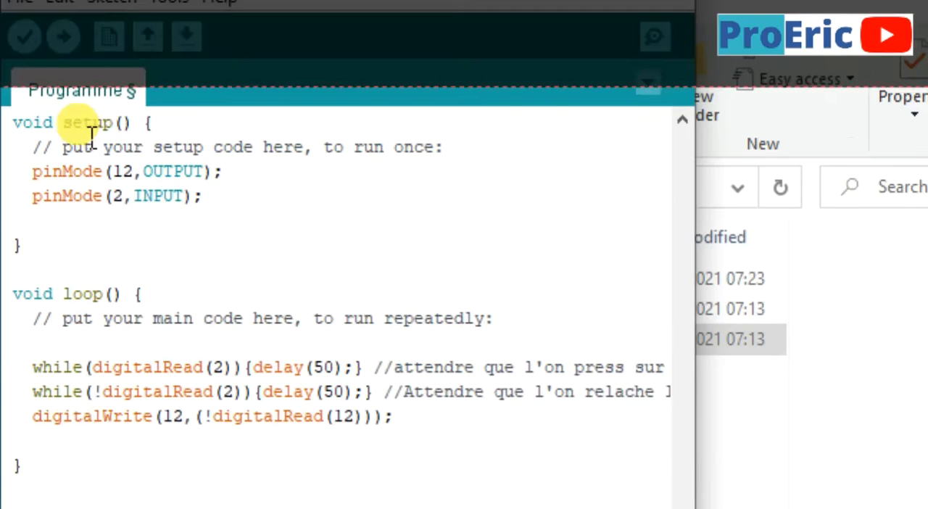
click(25, 37)
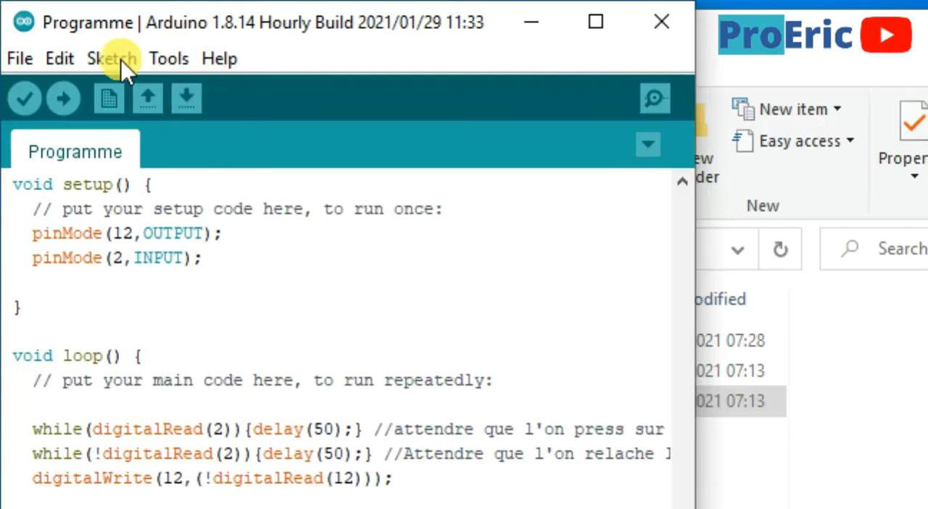
click(112, 60)
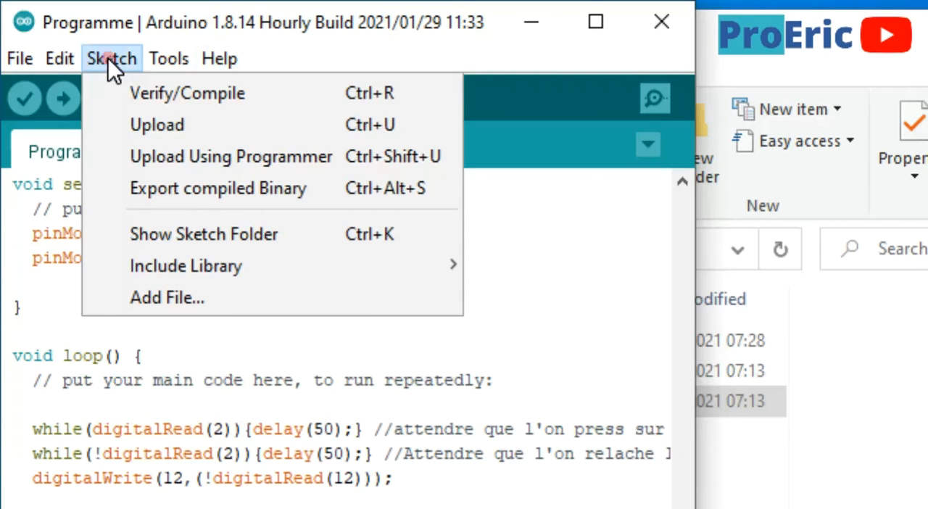
click(158, 193)
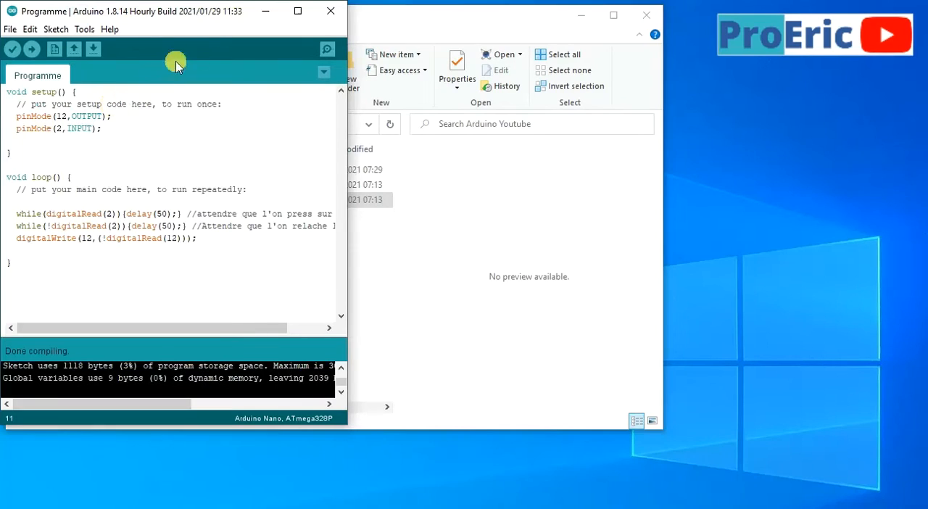
Minimize the Arduino IDE, open arduino youtube.pdsprj in Proteus and start the simulation
click(261, 13)
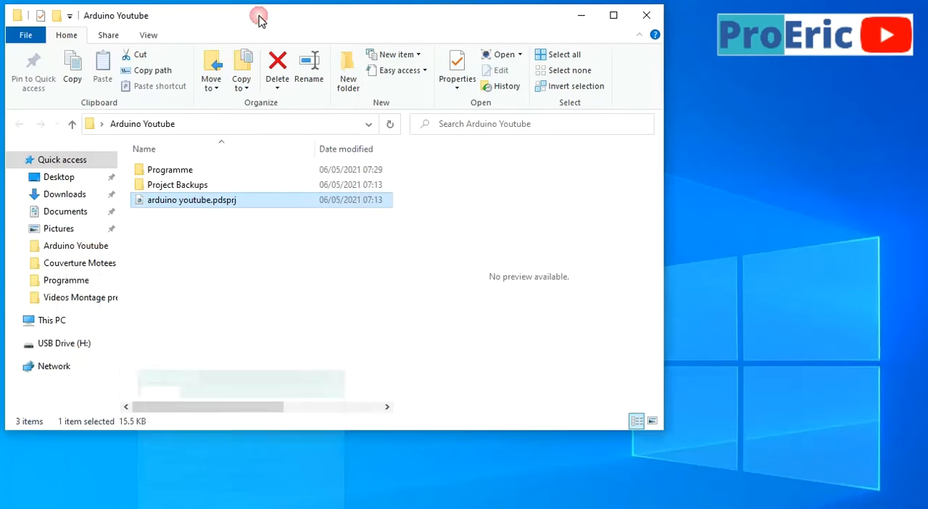
double_click(158, 202)
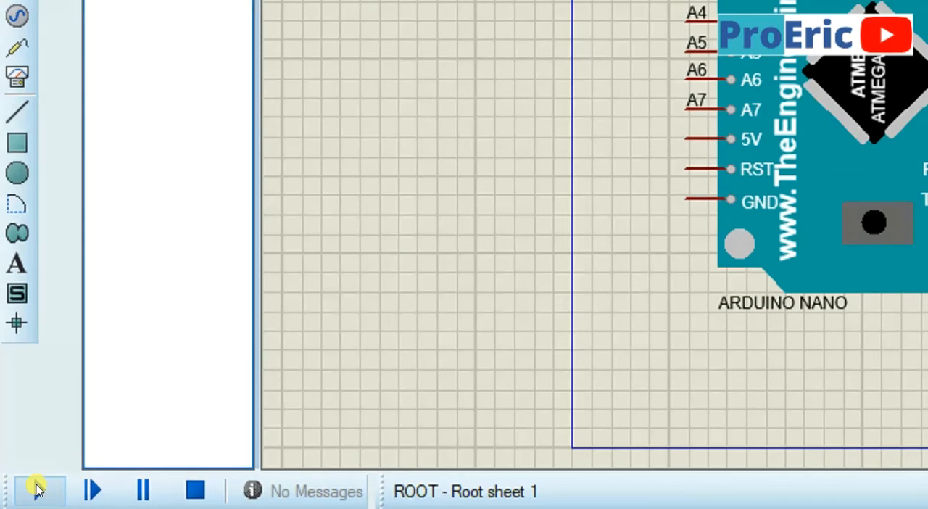
click(18, 499)
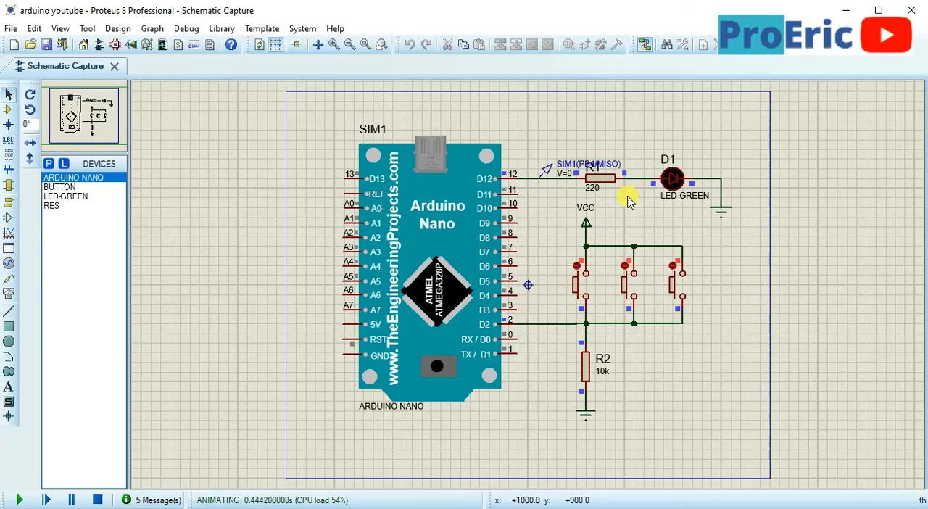
Test the LED toggle in the running simulation by actuating the first of the three parallel push buttons
scroll(600, 303, up, 1)
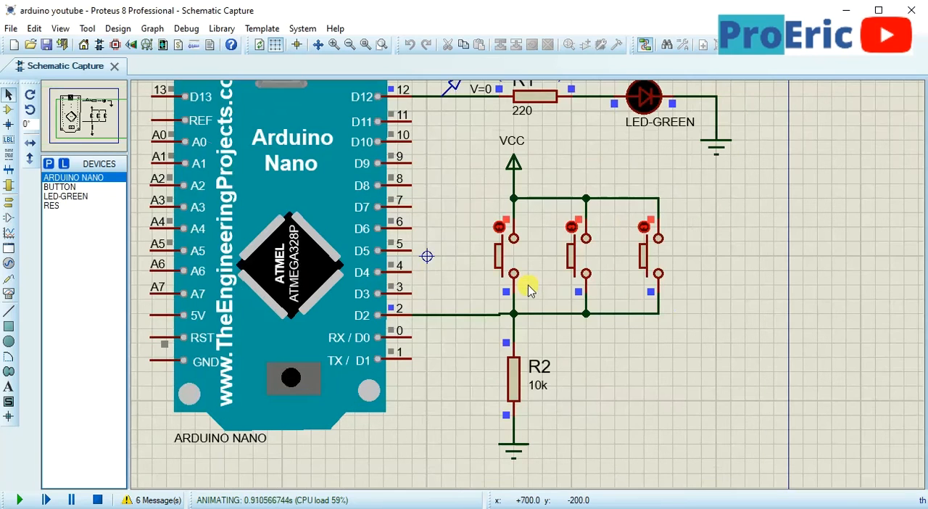
middle_click(457, 296)
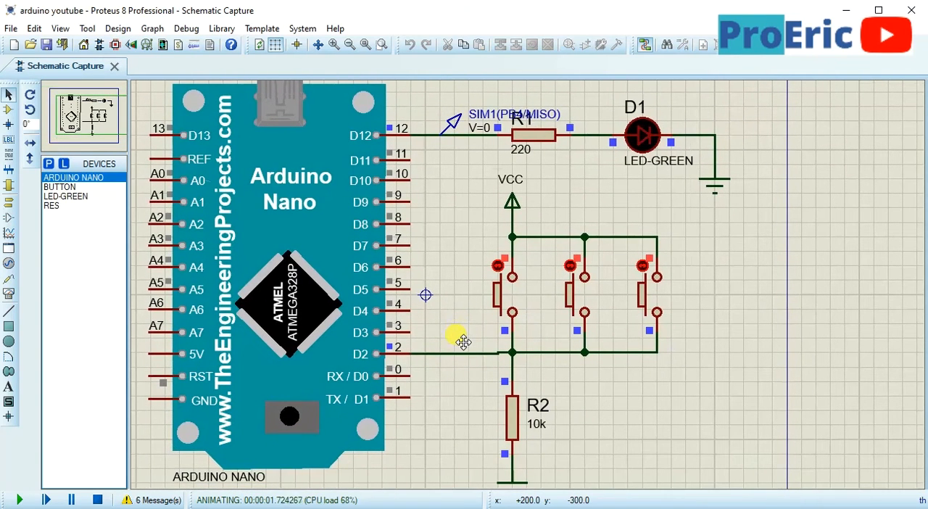
click(515, 298)
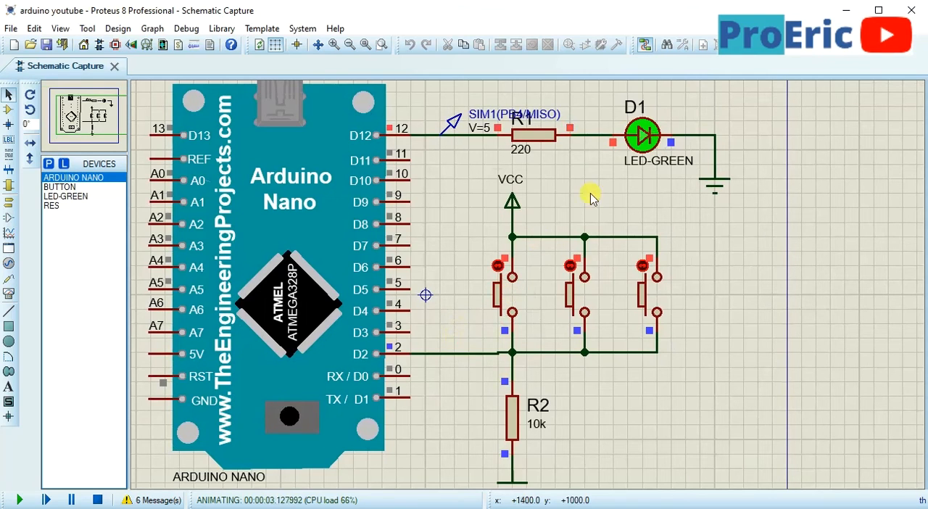
Test the LED toggle by actuating each of the three parallel push buttons in varying order, and stop the simulation
click(515, 297)
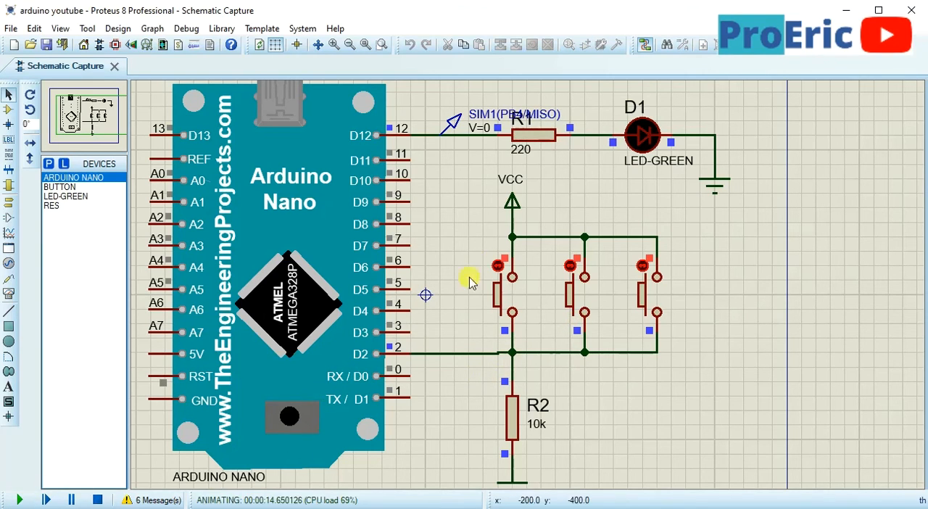
click(524, 298)
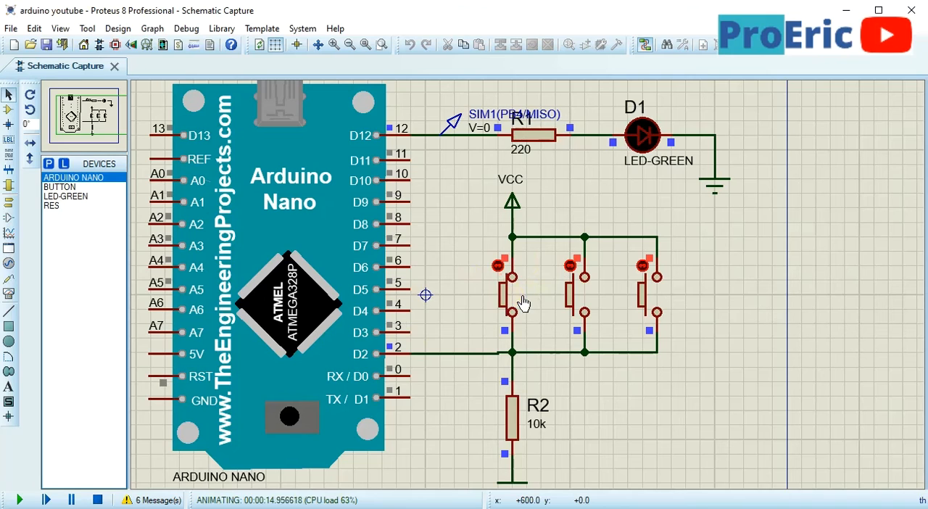
click(652, 298)
click(585, 294)
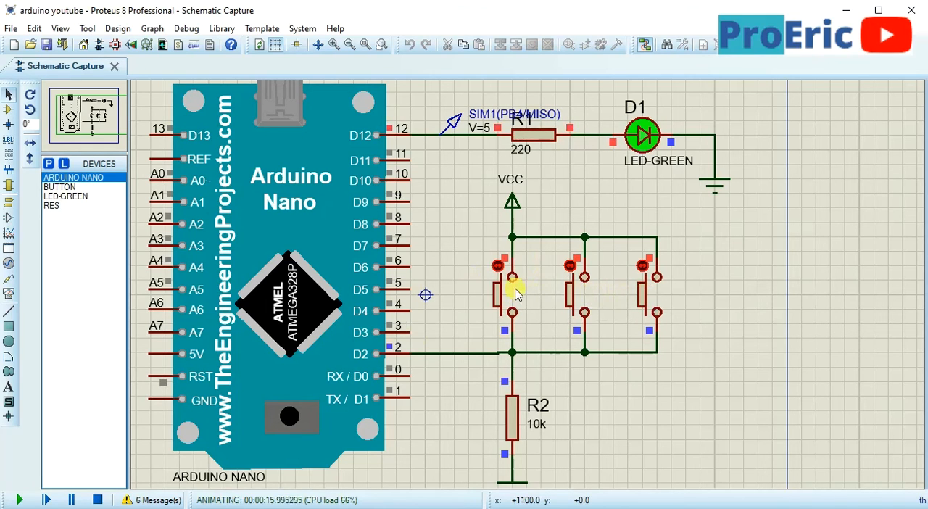
click(517, 294)
click(580, 306)
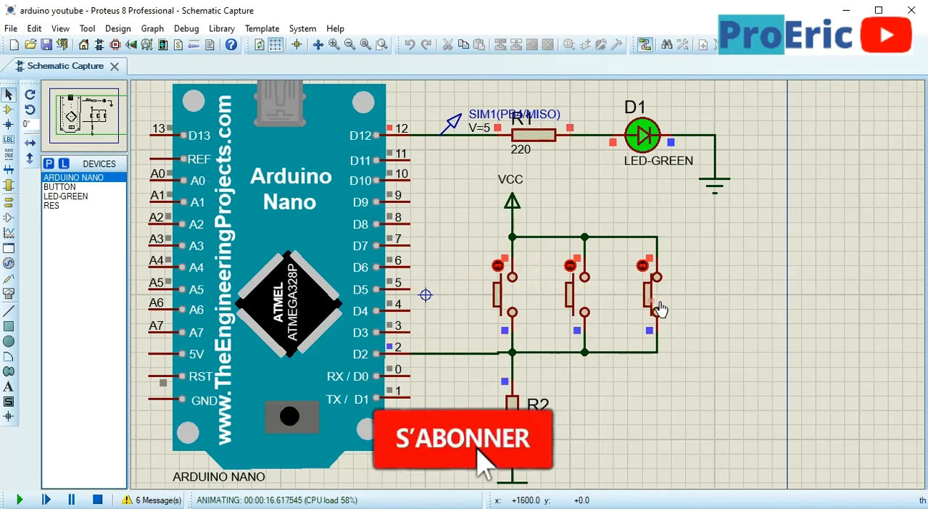
click(653, 308)
click(584, 303)
click(497, 291)
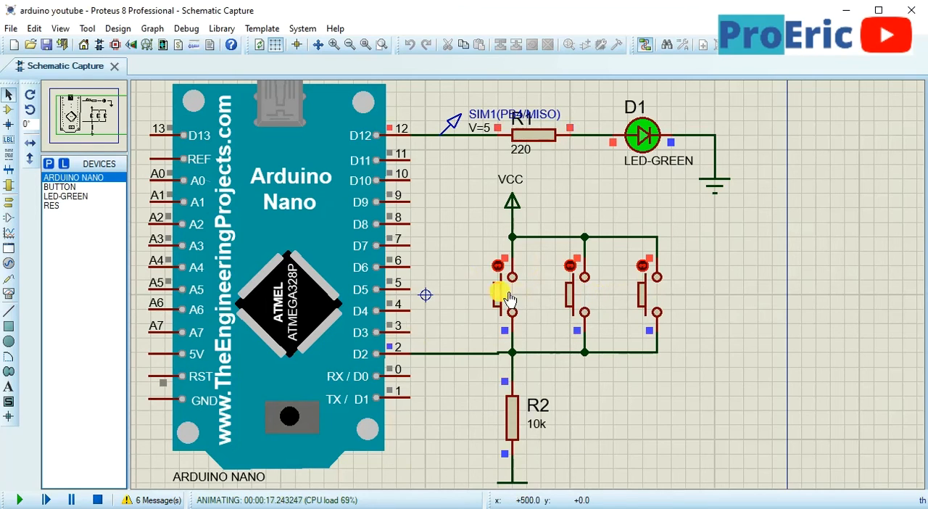
click(586, 293)
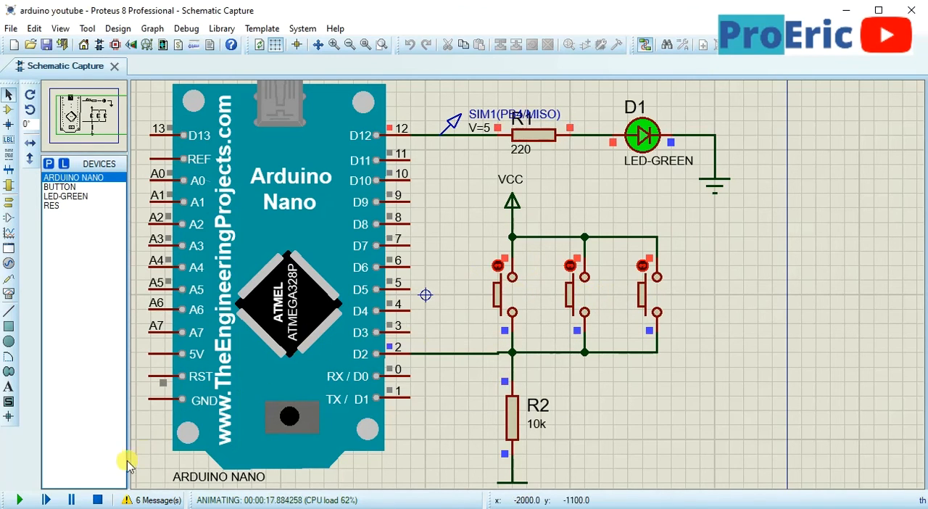
click(98, 499)
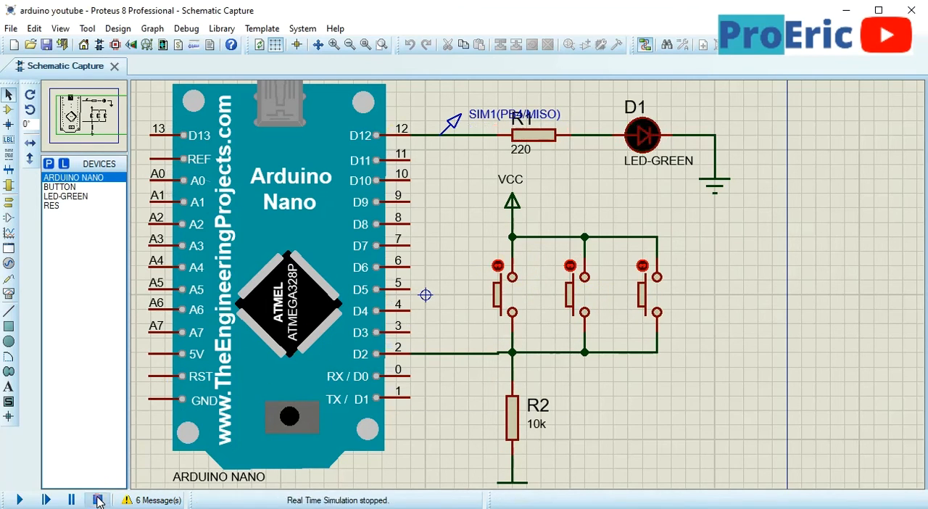
Try to place a fourth BUTTON, rotated to vertical, beside the third push button
click(59, 186)
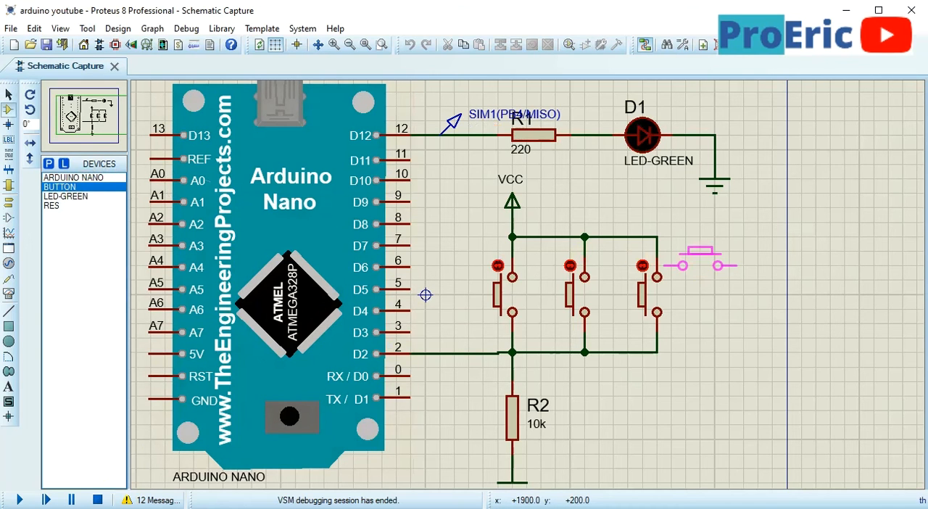
key(KP_Add)
click(716, 295)
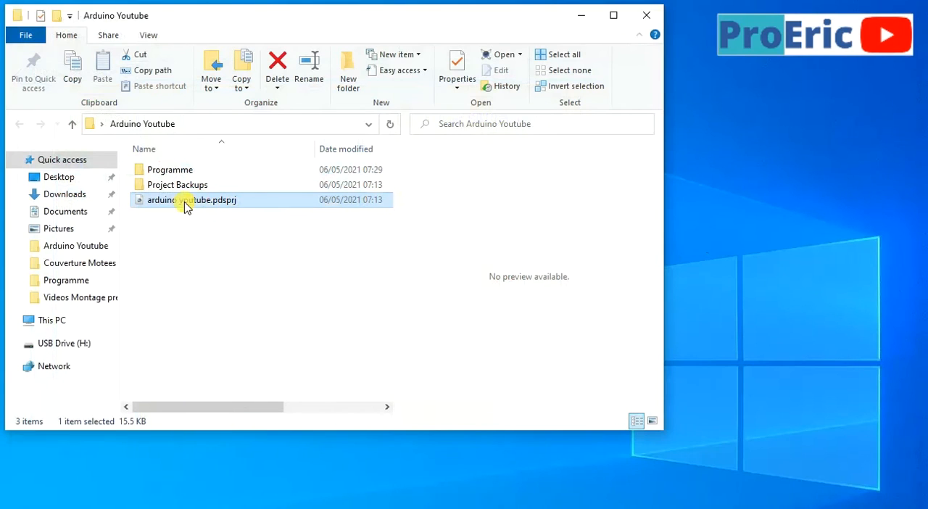
Reopen arduino youtube.pdsprj and place a fourth BUTTON, rotated 90°, beside the third push button
double_click(187, 201)
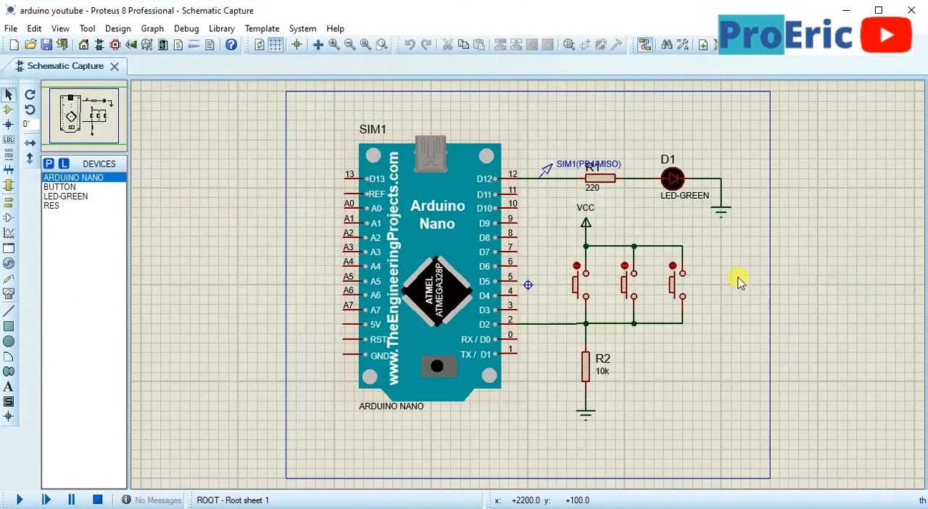
scroll(711, 272, up, 1)
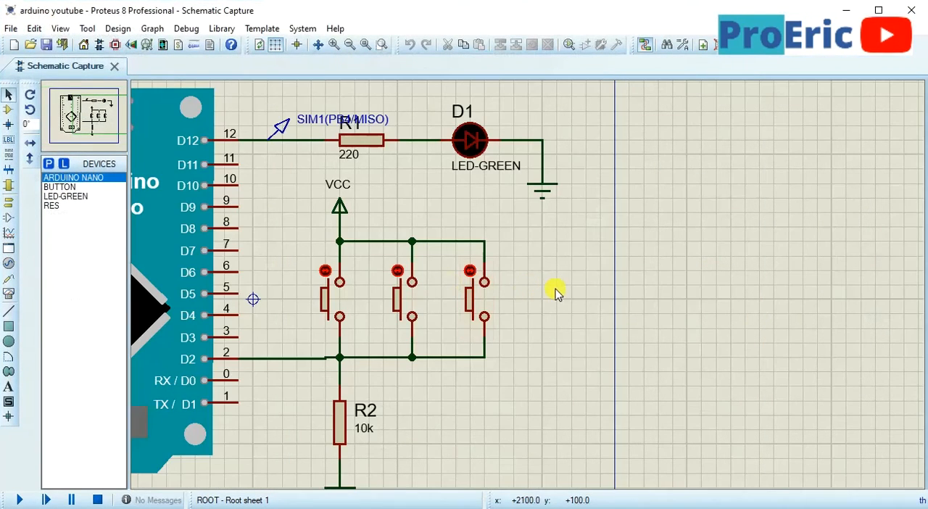
click(57, 178)
click(58, 187)
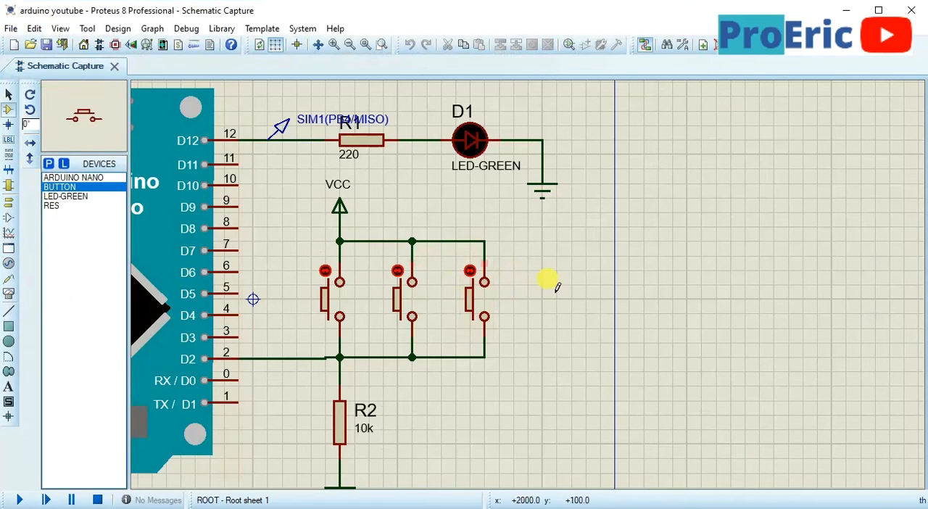
key(KP_Add)
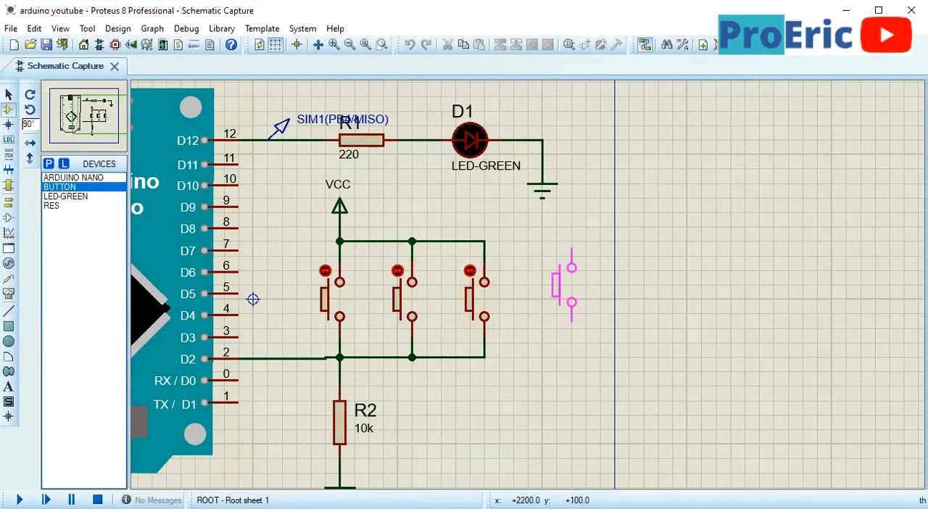
click(569, 299)
Wire the fourth push button in parallel, joining its upper terminal to the VCC rail and its lower terminal to the D2 rail
click(556, 265)
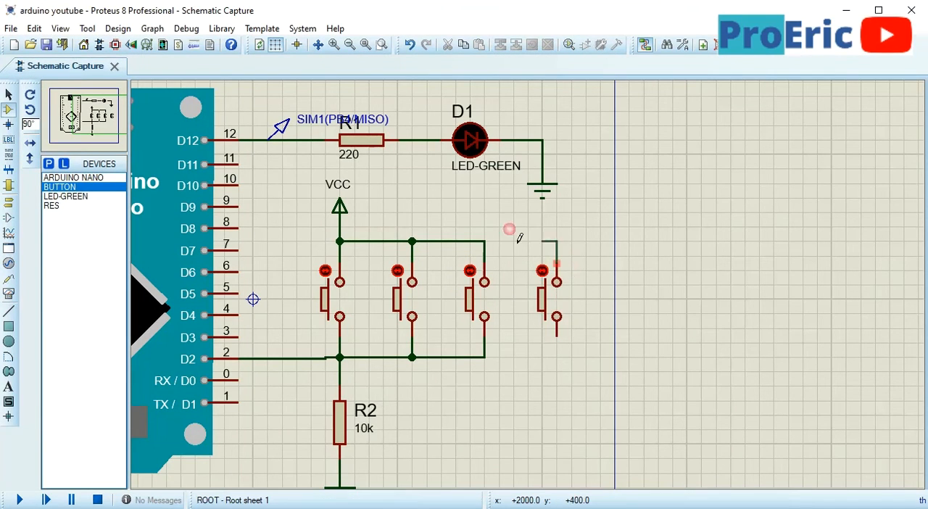
click(484, 244)
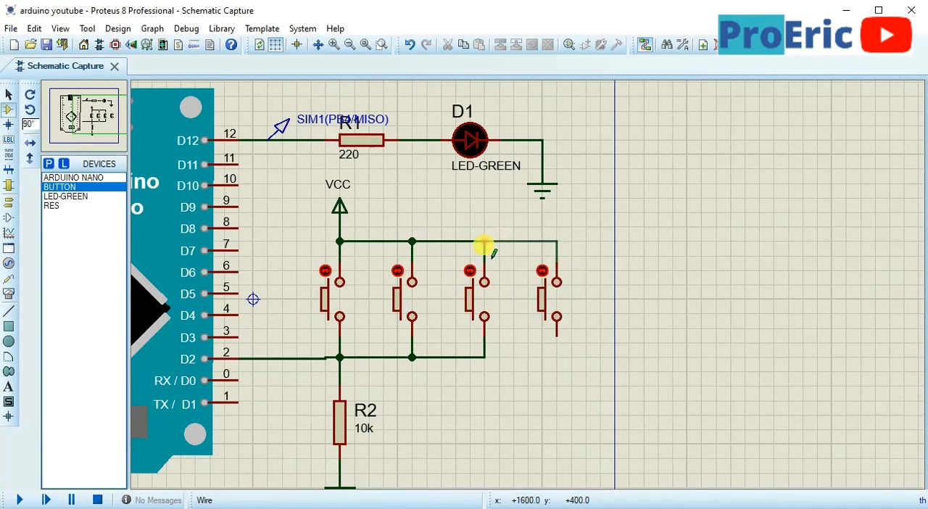
click(484, 357)
click(557, 339)
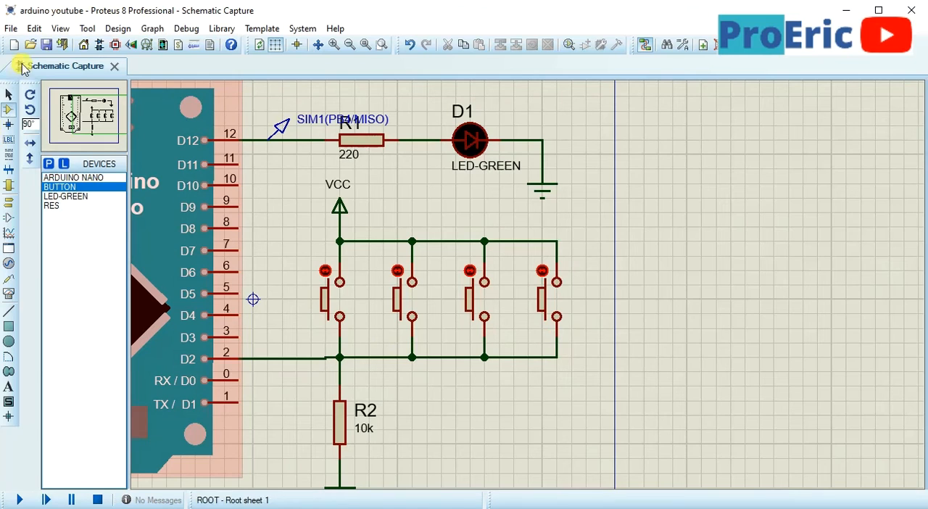
Start the simulation and test the LED toggle by actuating each of the four parallel push buttons
click(18, 498)
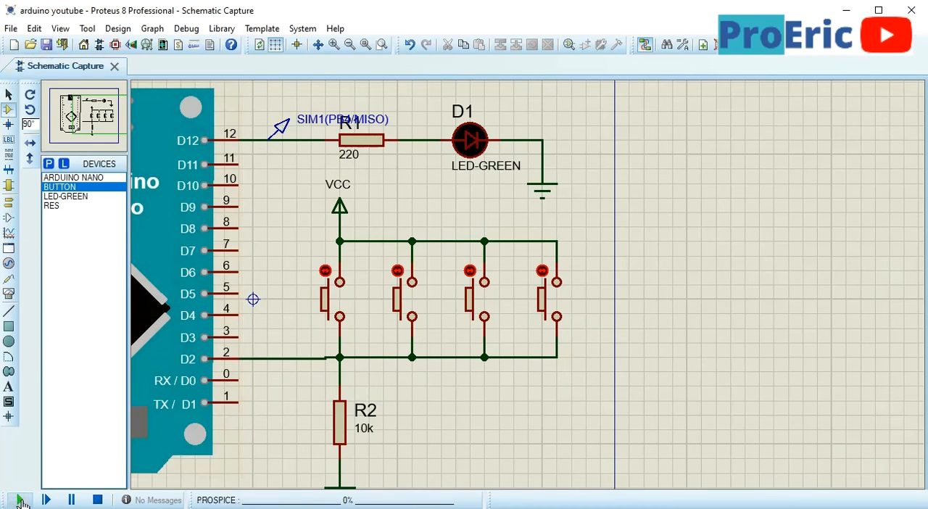
click(347, 308)
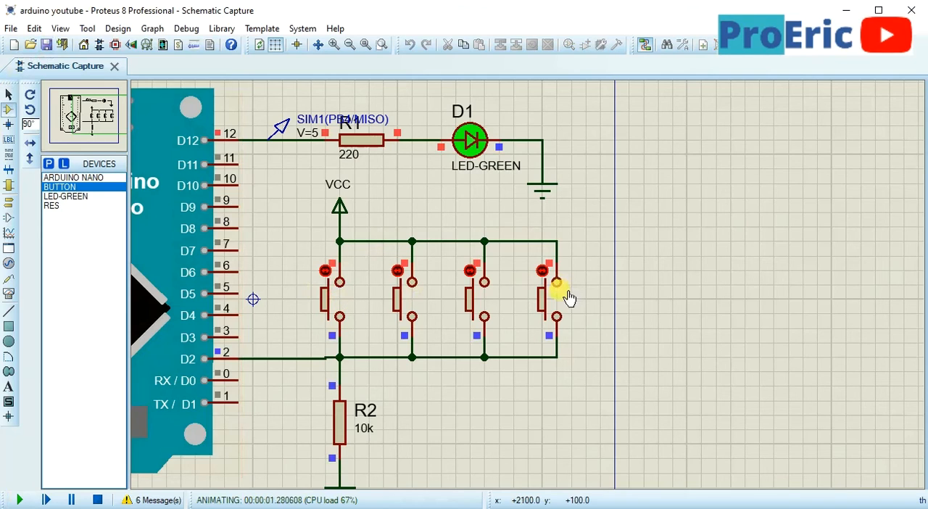
click(416, 304)
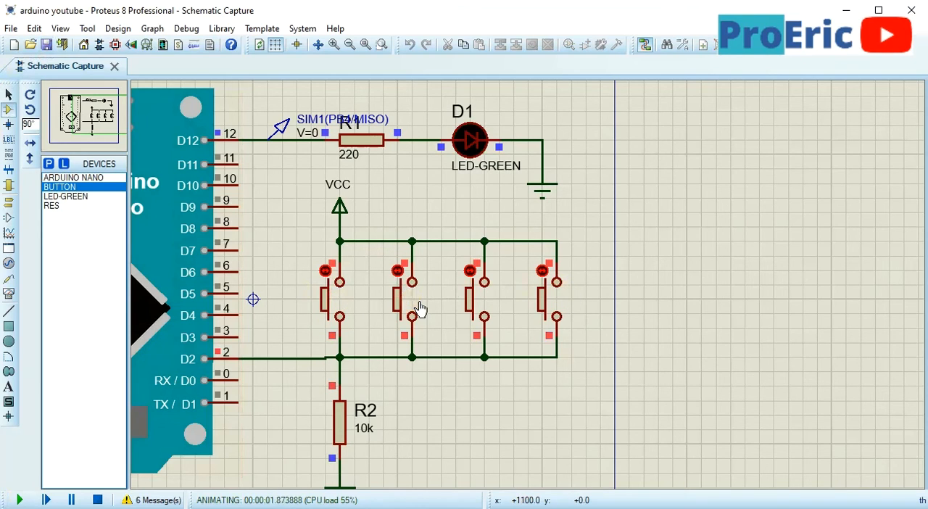
click(345, 305)
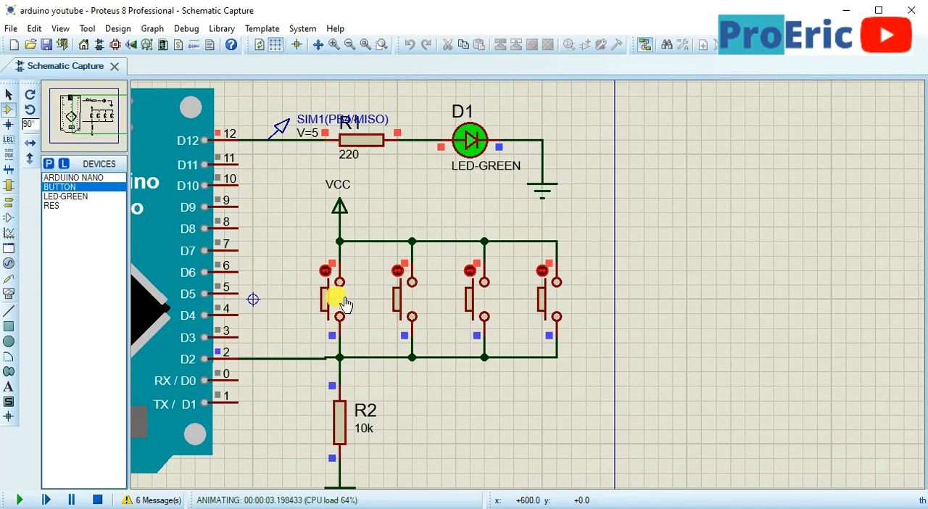
click(493, 303)
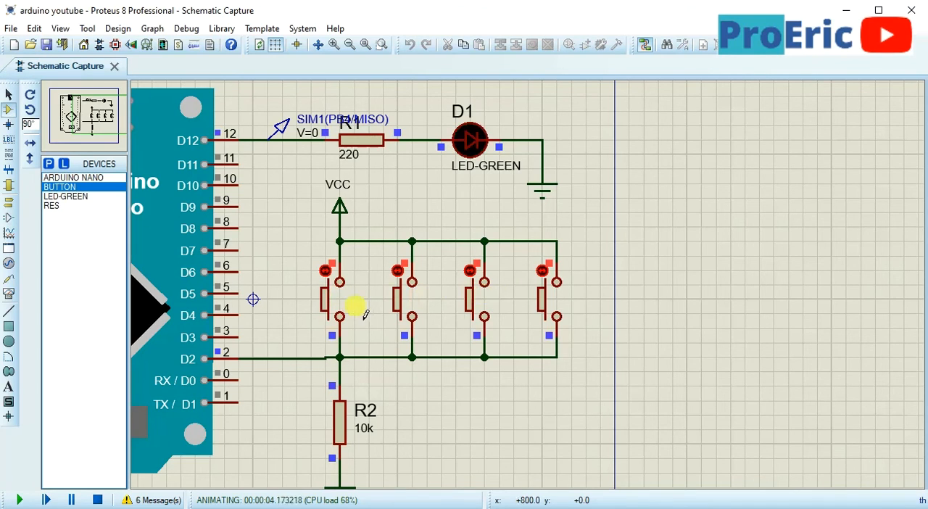
click(417, 305)
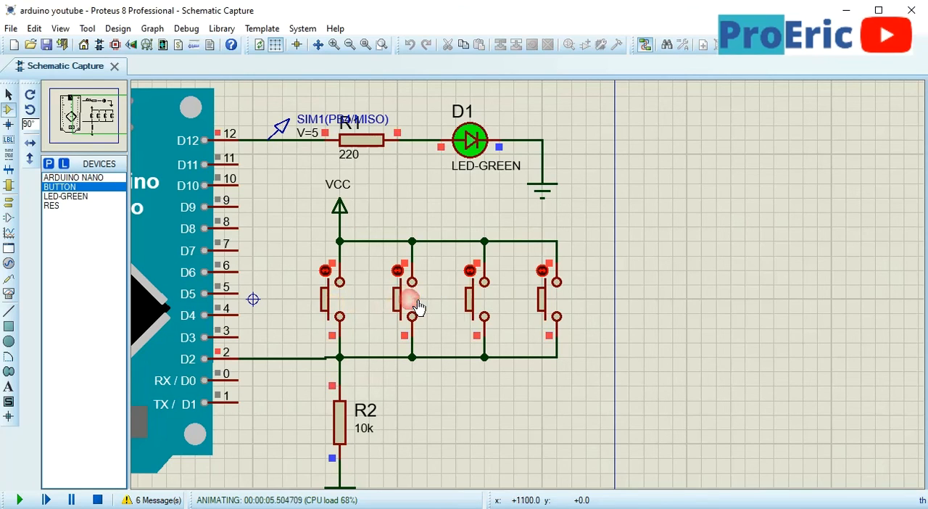
click(556, 304)
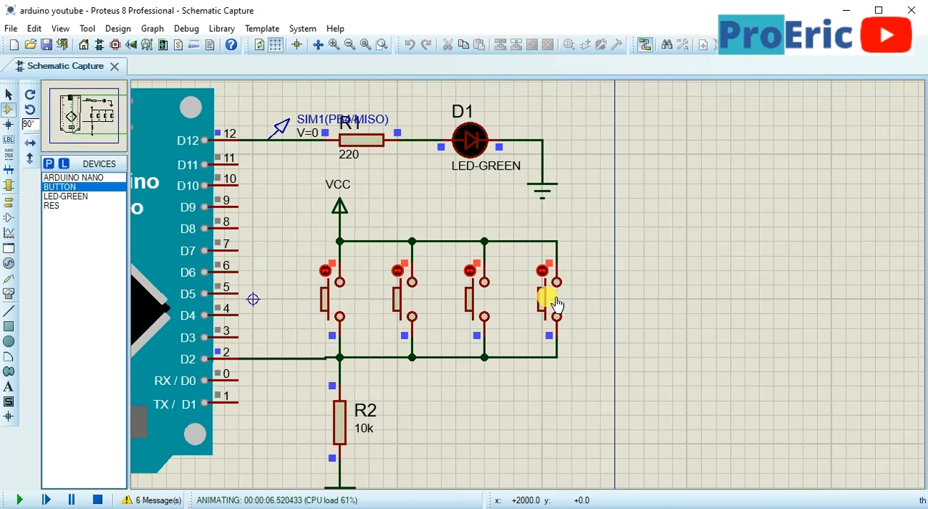
click(477, 300)
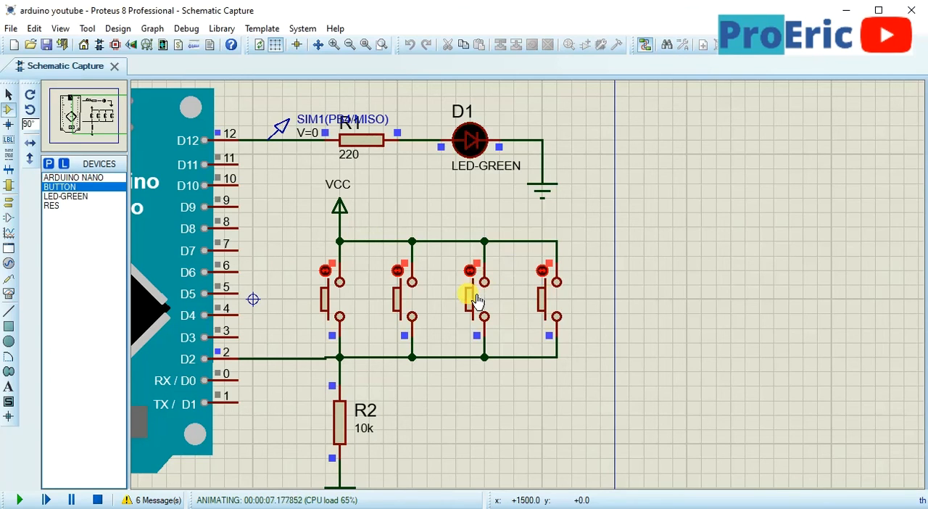
click(334, 304)
click(371, 456)
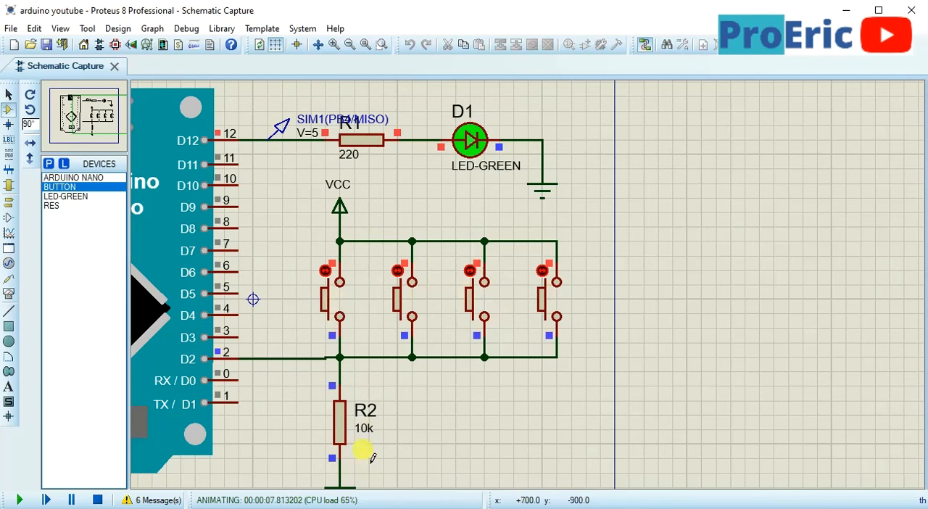
Switch to the Programme sketch in the Arduino IDE and select INPUT in the pinMode line for pin 2
key(alt+Tab)
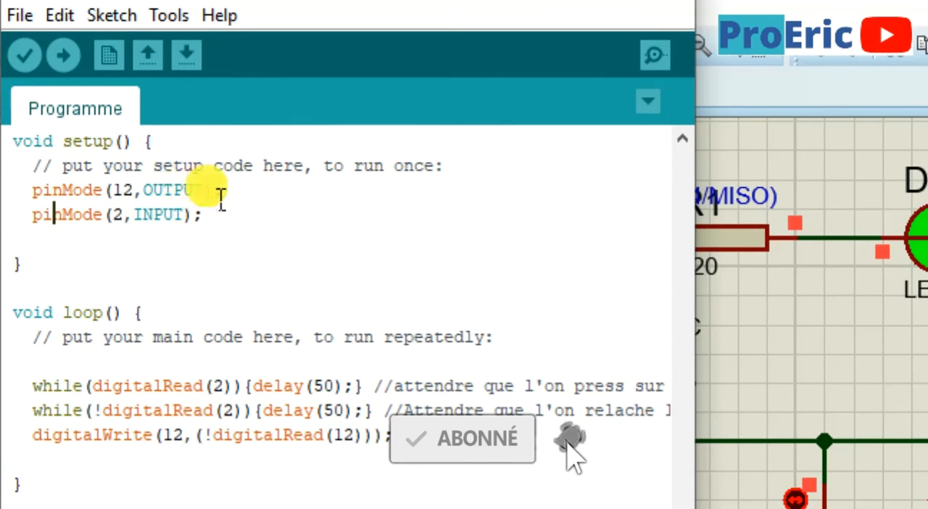
double_click(170, 225)
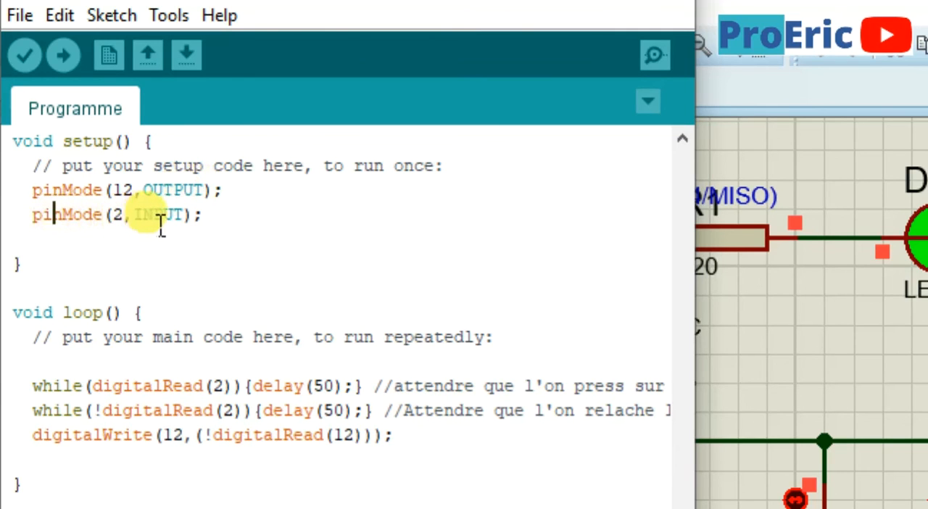
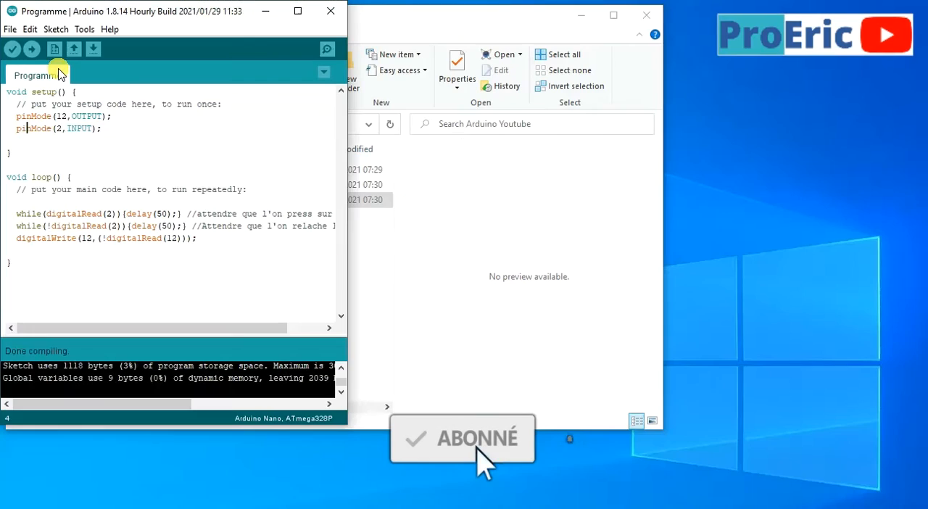
Open the arduino youtube.pdsprj project in Proteus from the Arduino Youtube folder
click(451, 301)
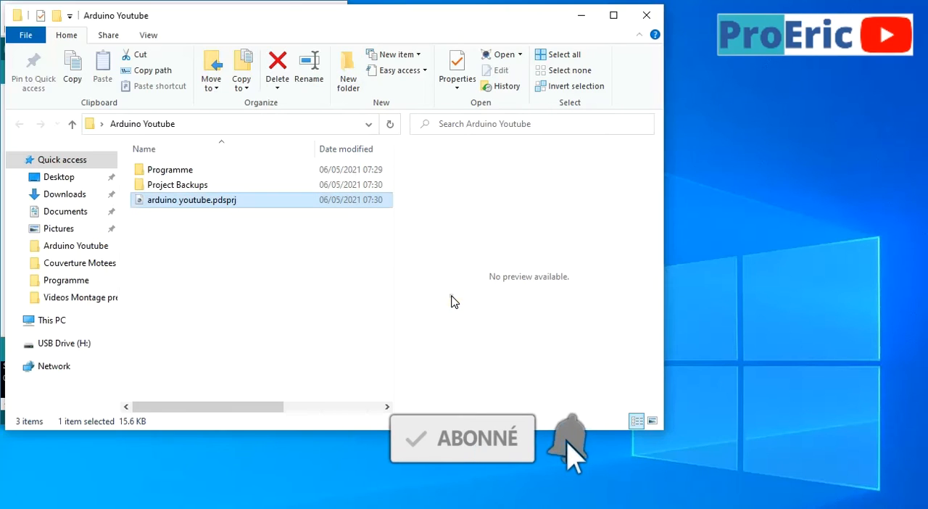
double_click(153, 203)
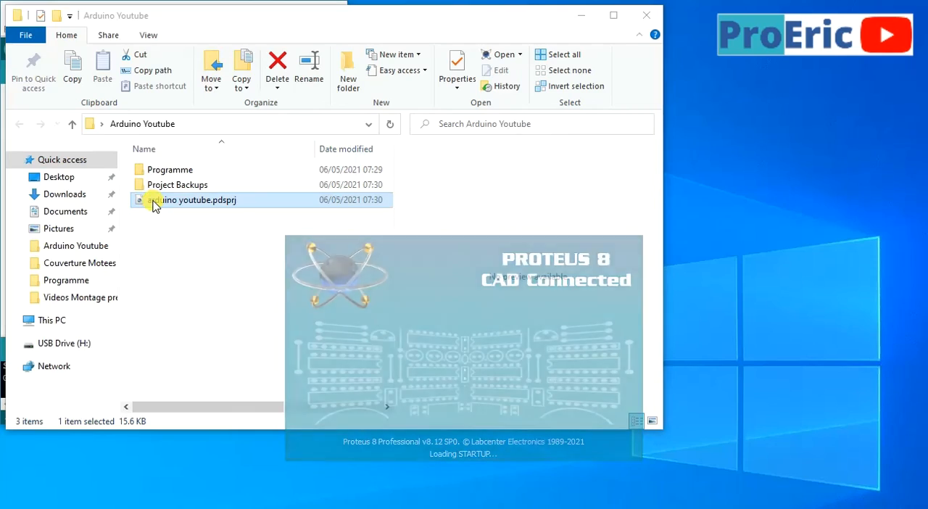
scroll(468, 265, up, 1)
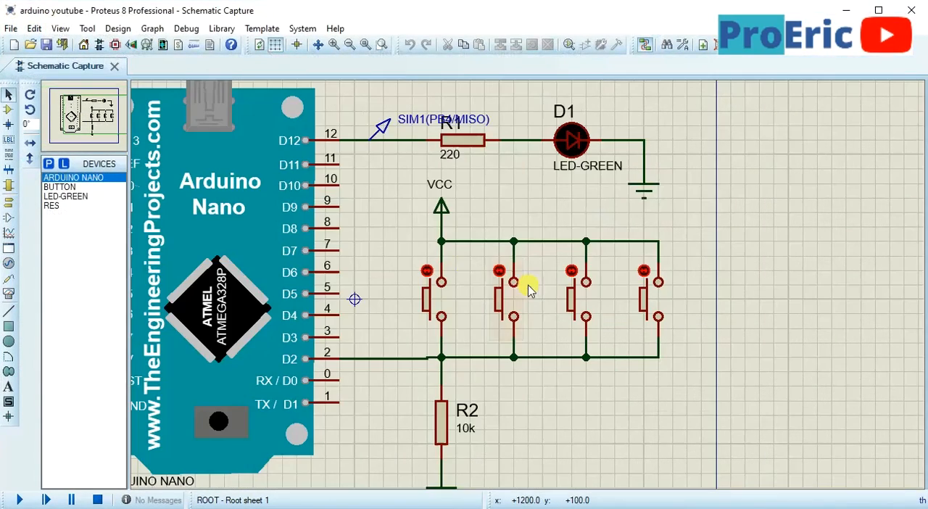
scroll(479, 269, down, 1)
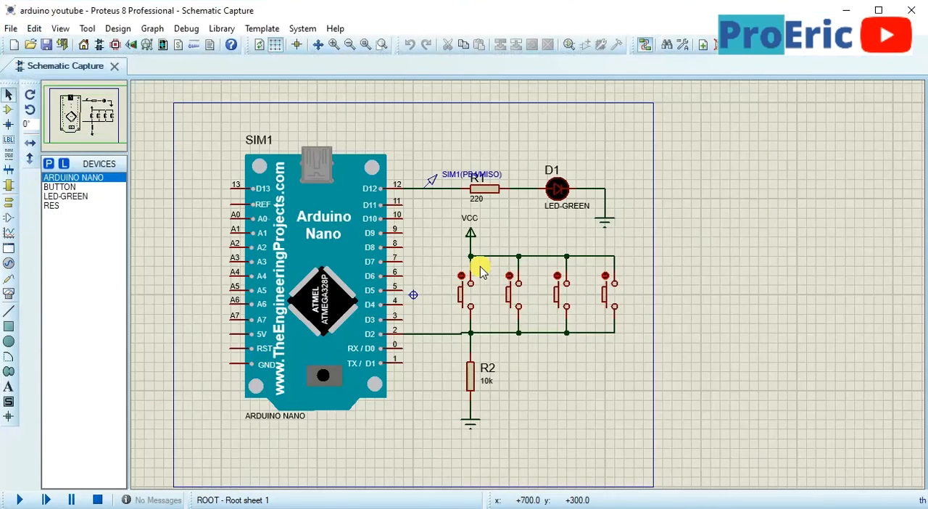
scroll(480, 269, up, 1)
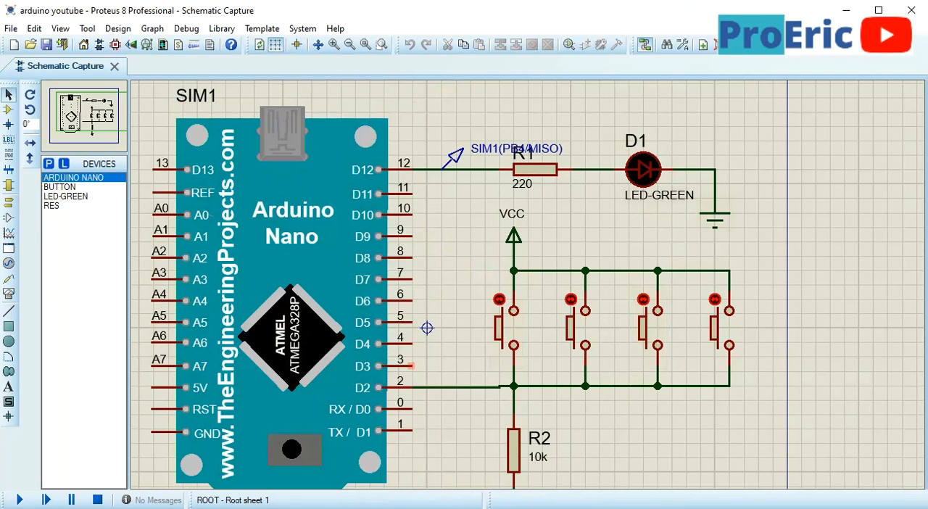
Examine the Programme sketch in the Arduino IDE and the Arduino Nano circuit with its LED and push buttons in Proteus
key(alt+Tab)
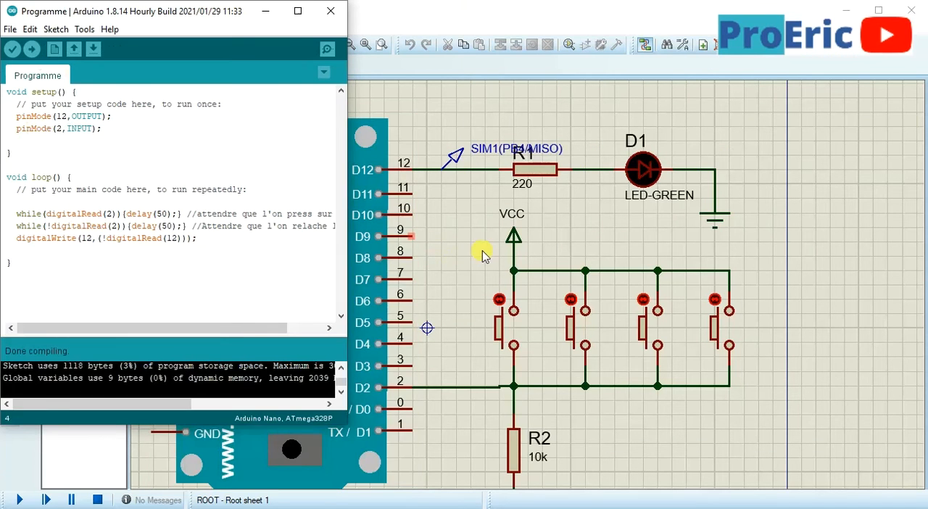
click(481, 252)
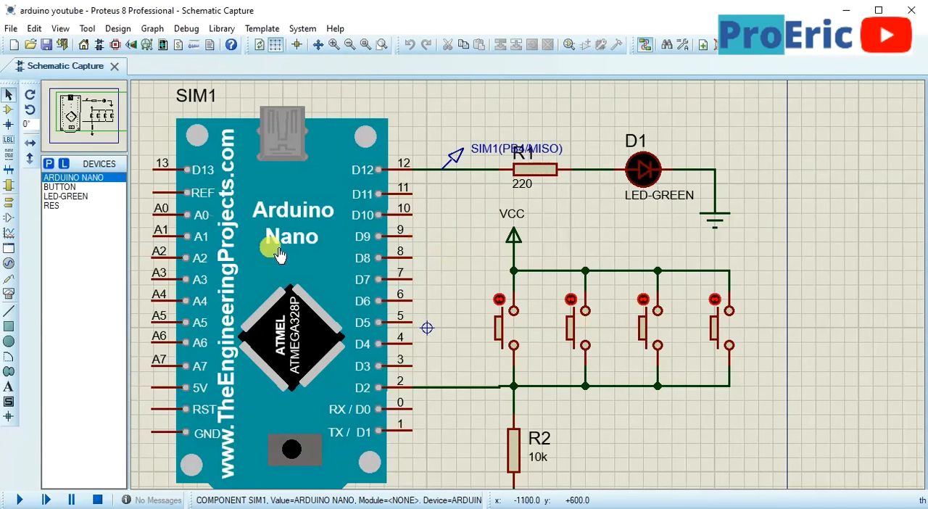
click(281, 258)
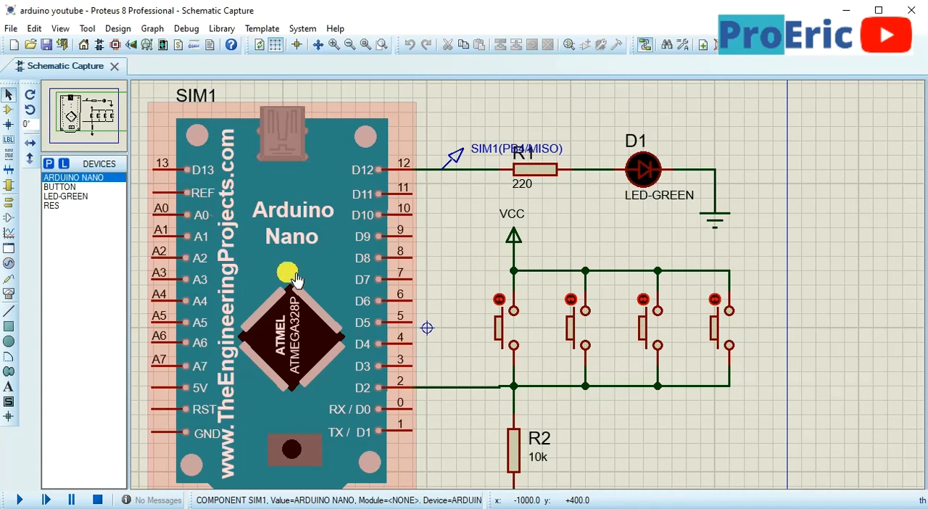
scroll(459, 290, down, 1)
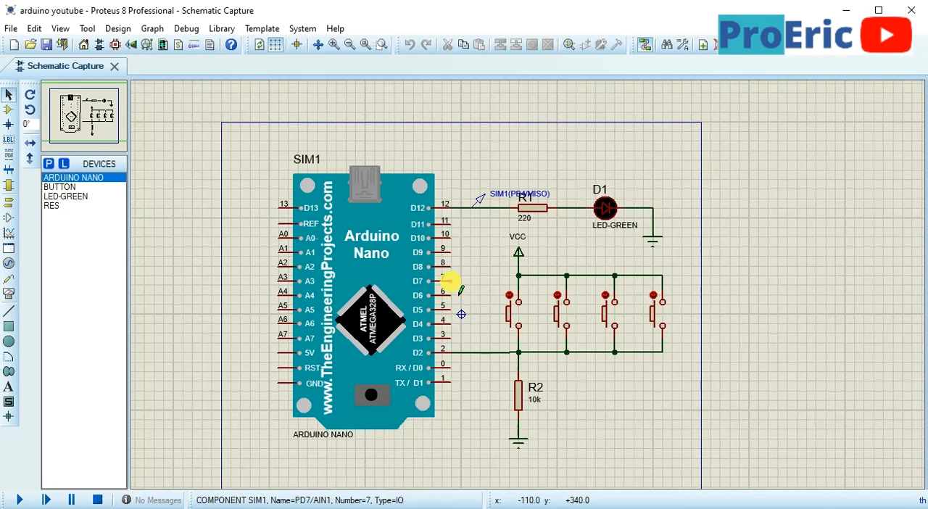
scroll(610, 364, up, 1)
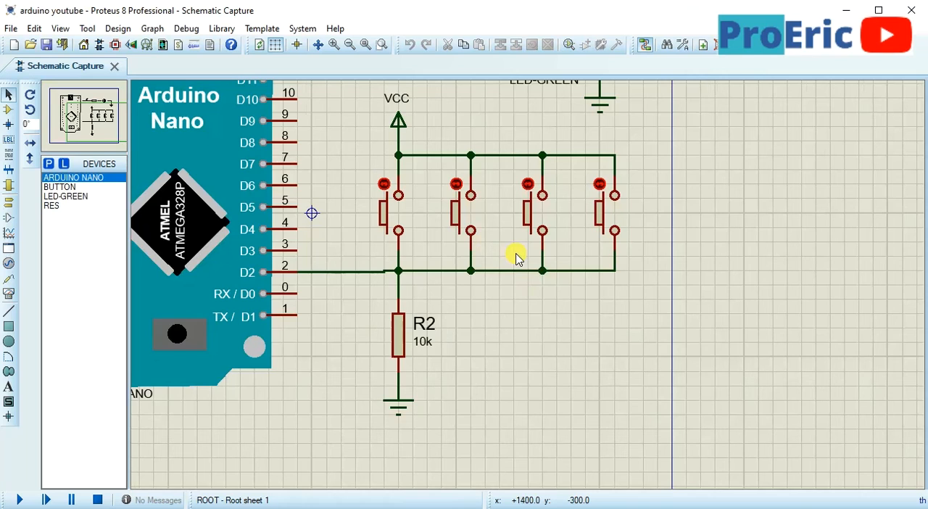
scroll(517, 257, down, 1)
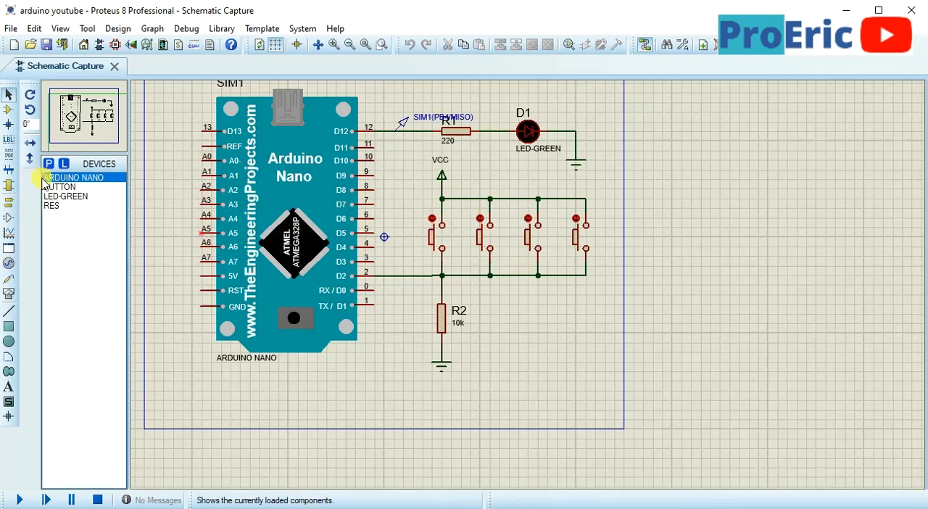
scroll(410, 196, up, 2)
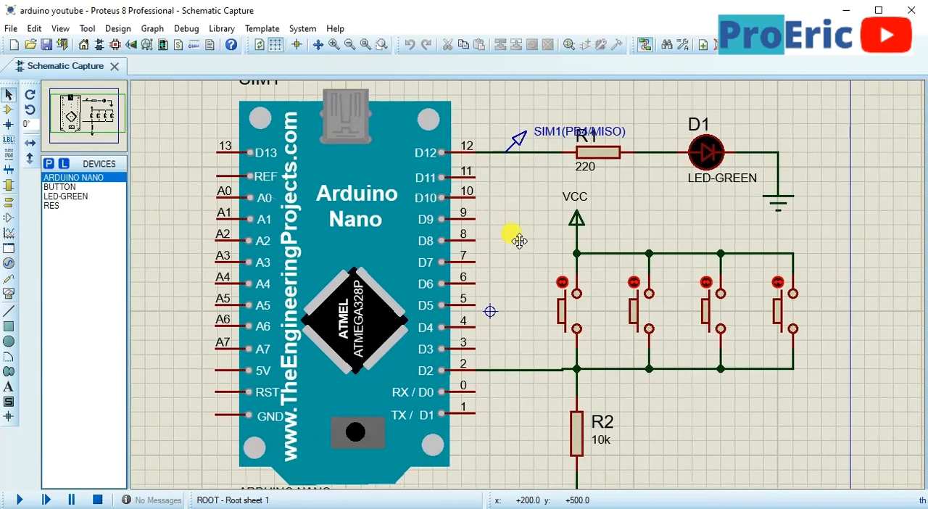
click(512, 233)
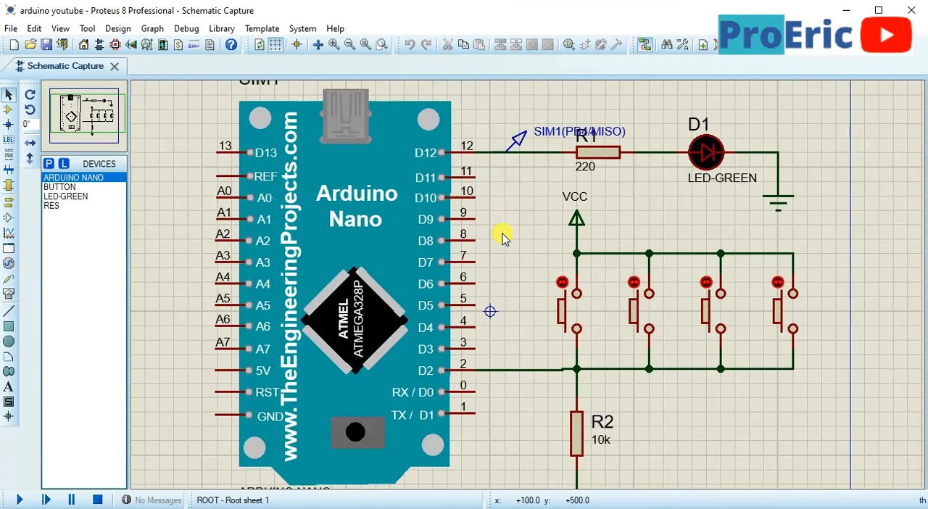
Search the Proteus device library for "arduino"
click(49, 164)
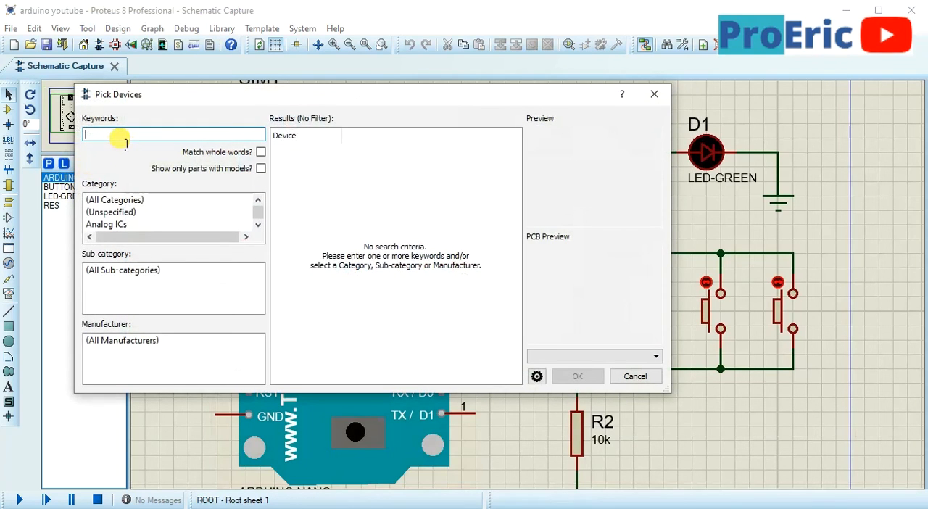
text(arduin)
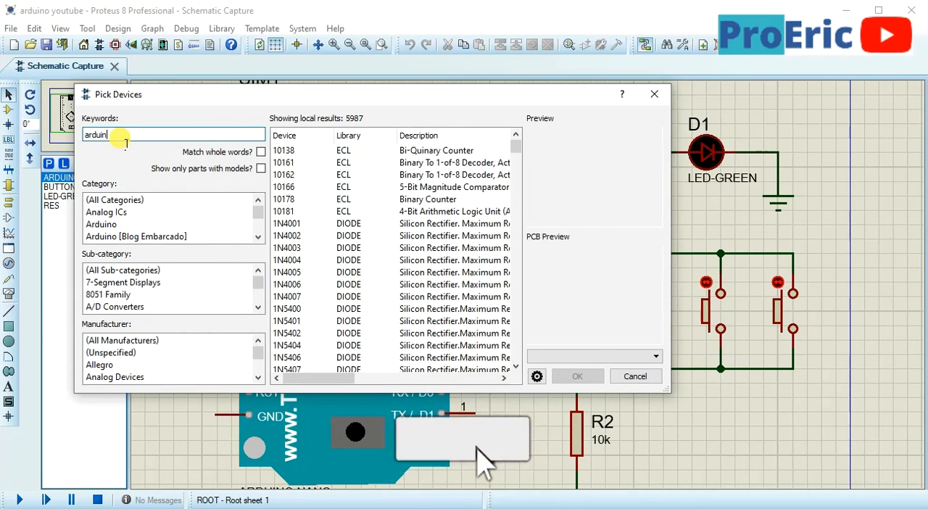
text(o)
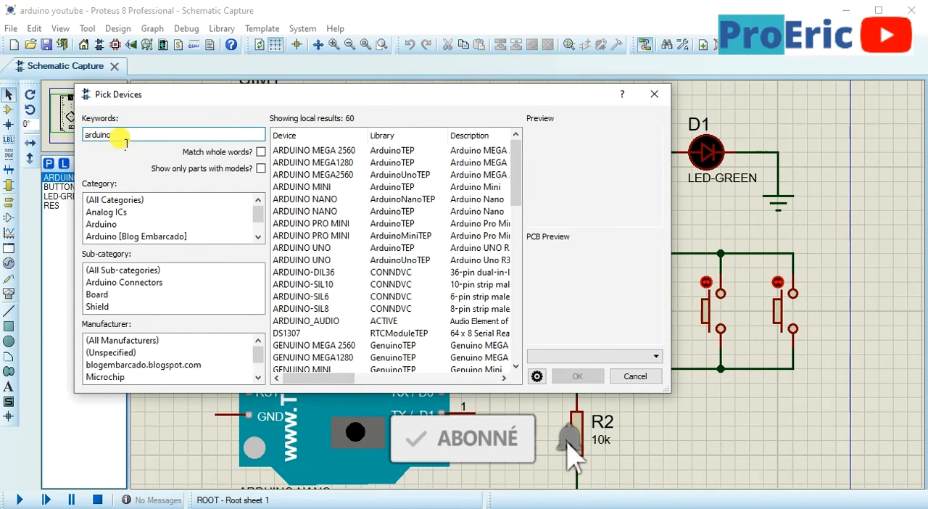
Browse the previews of the Arduino search results from ARDUINO MEGA 2560 to the XBee module and close the device picker without choosing one
click(288, 150)
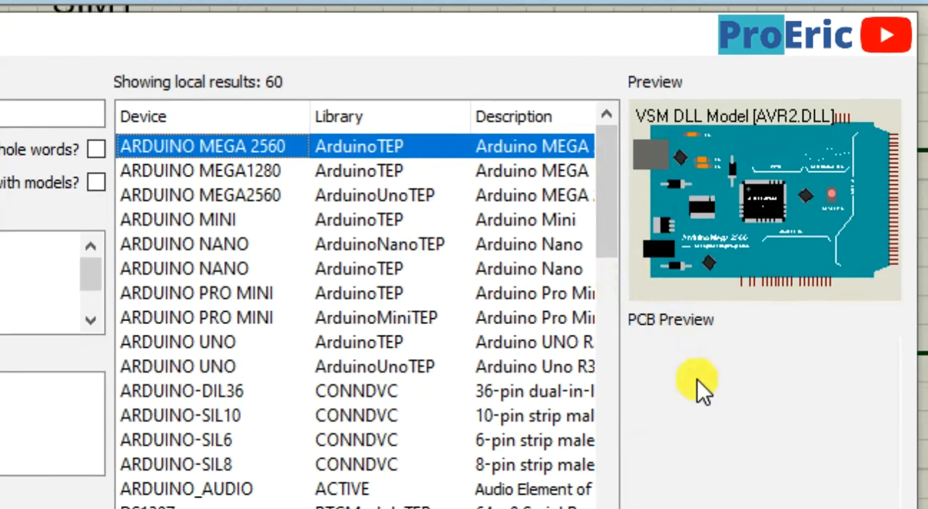
key(Down)
key(Down)
key(Down)
key(Down)
key(Down)
key(Down)
key(Down)
key(Down)
key(Down)
key(Down)
key(Down)
key(Down)
key(Down)
key(Down)
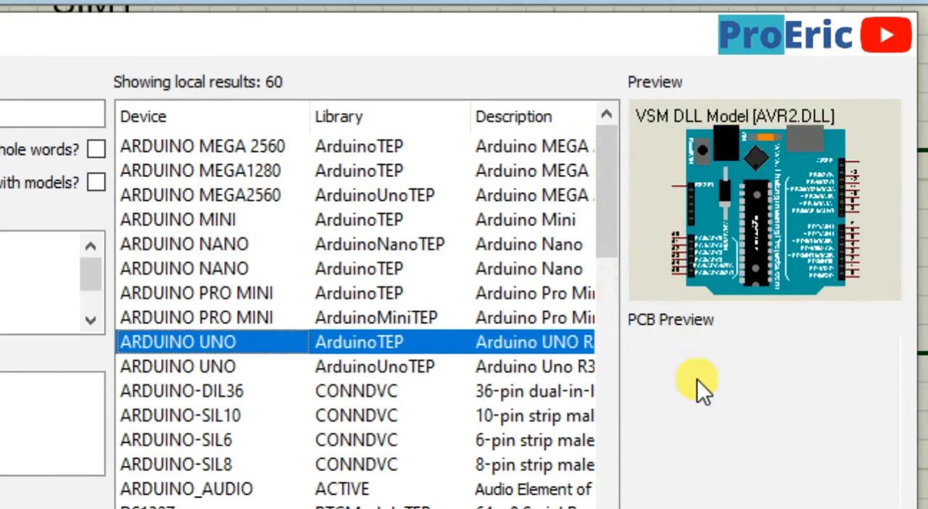
key(Down)
key(Down)
key(Down)
key(Down)
key(Down)
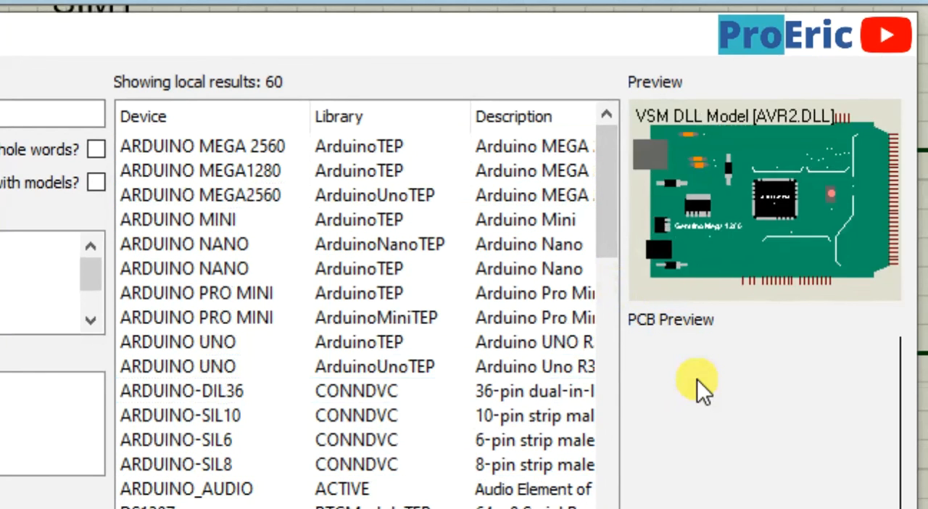
key(Down)
key(Down)
key(Down)
key(Down)
key(Down)
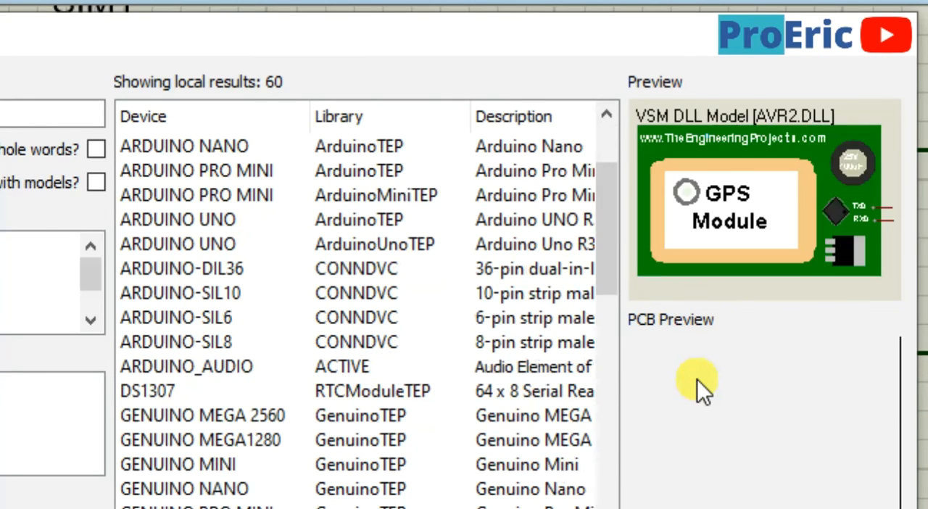
key(Down)
key(Down)
key(Down)
key(Down)
key(Down)
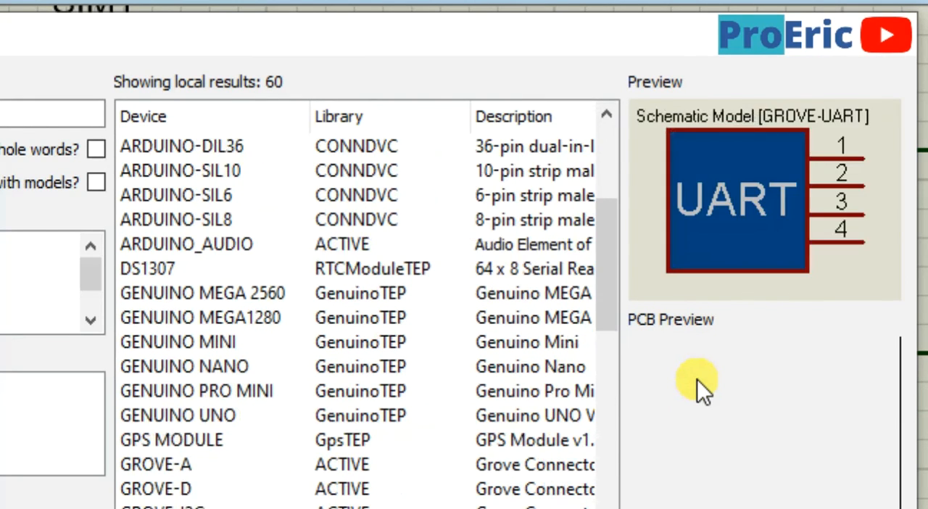
key(Down)
key(Down)
key(Down)
key(Down)
key(Down)
key(Down)
key(Down)
key(Down)
key(Down)
key(Down)
key(Down)
key(Down)
key(Down)
key(Down)
key(Down)
key(Down)
key(Down)
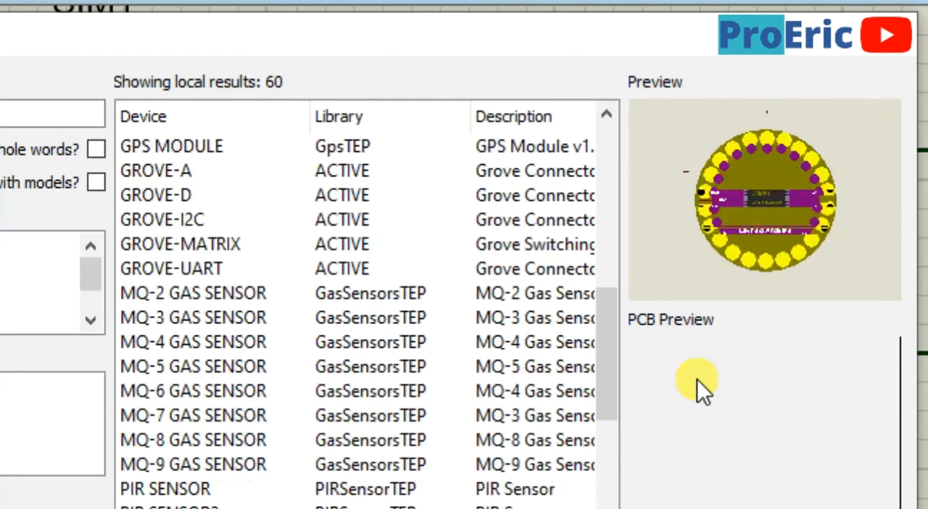
key(Down)
key(Down)
key(Down)
key(Down)
key(Down)
key(Down)
key(Down)
key(Down)
key(Down)
key(Down)
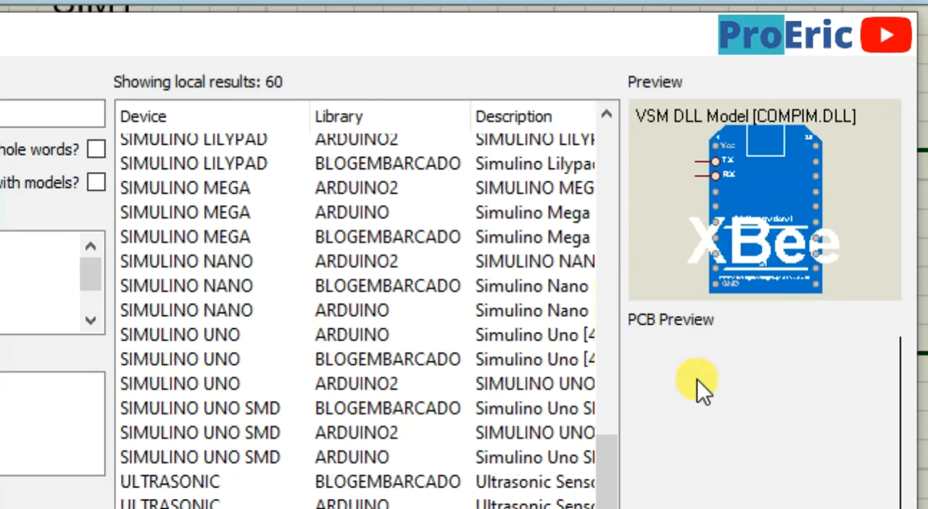
key(Up)
key(Up)
key(Up)
key(Up)
key(Up)
key(Up)
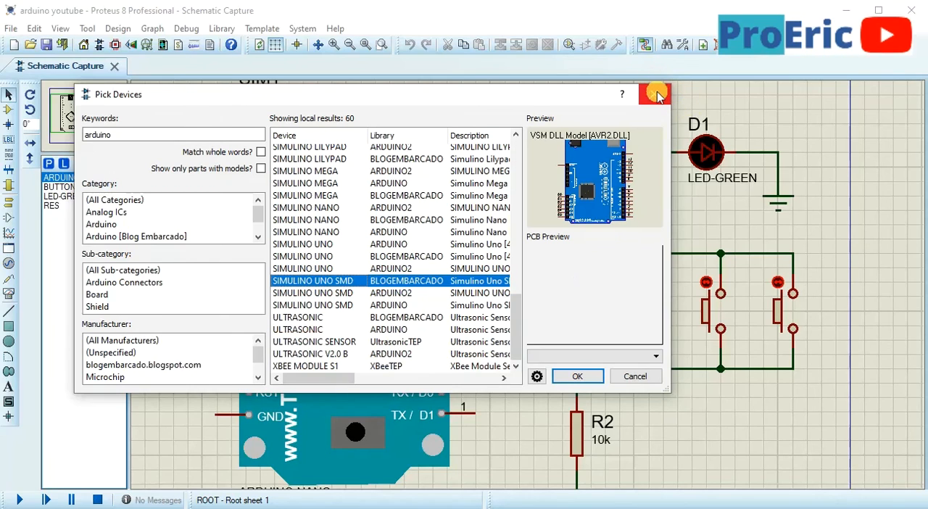
click(656, 96)
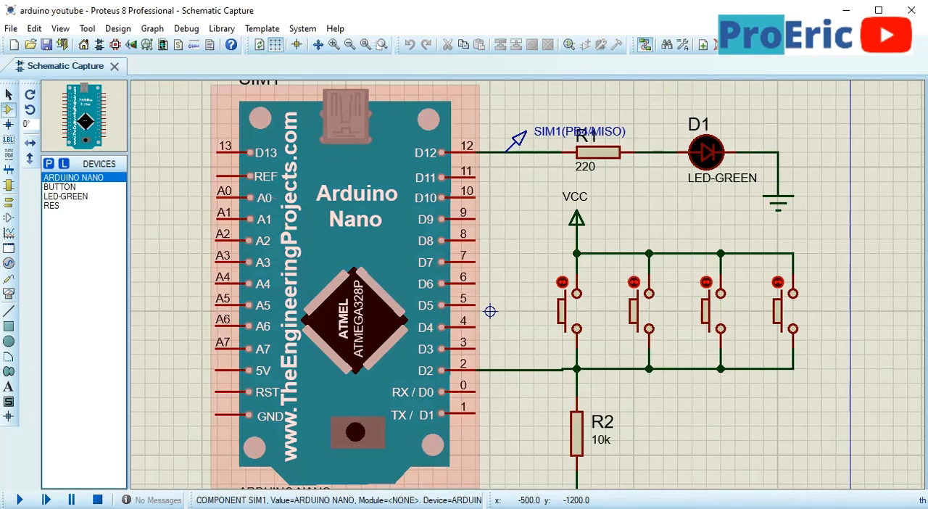
Switch to the Arduino IDE to review the Programme sketch alongside the Proteus schematic, and clear the Arduino Nano selection
key(alt+Tab)
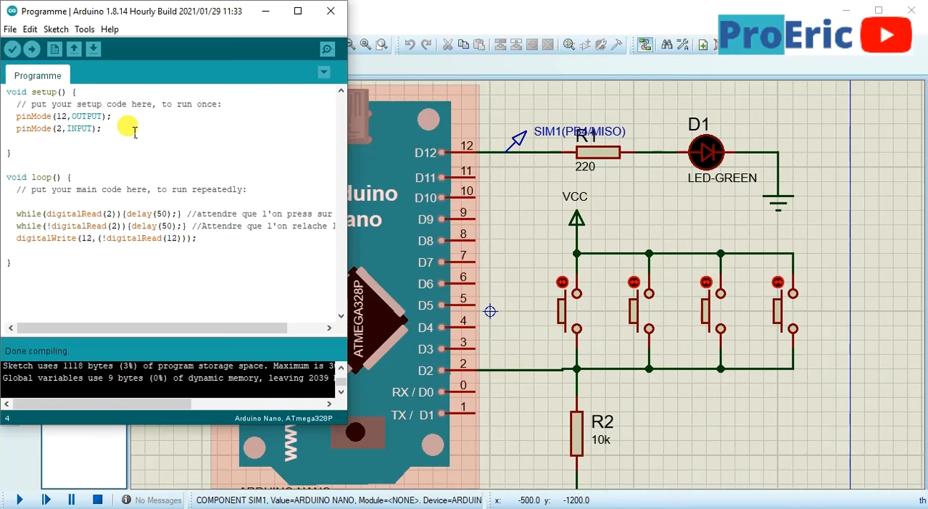
click(563, 410)
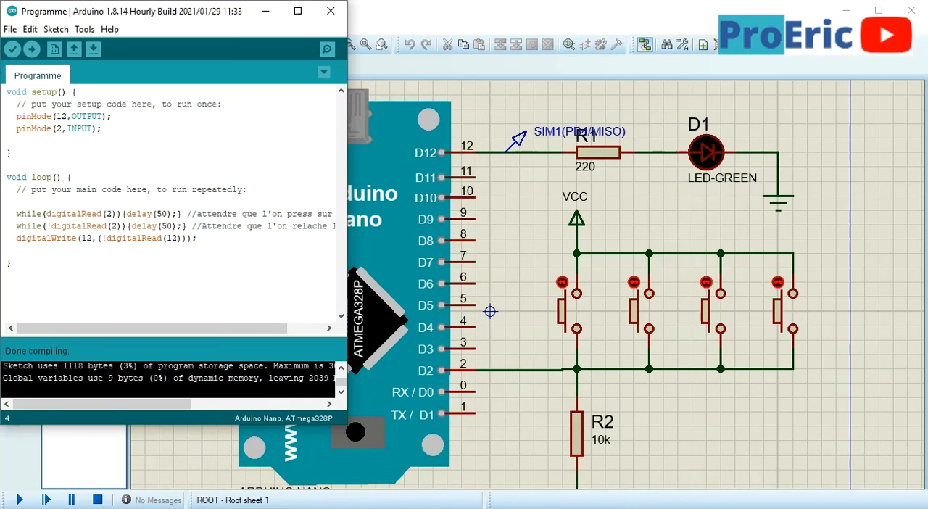